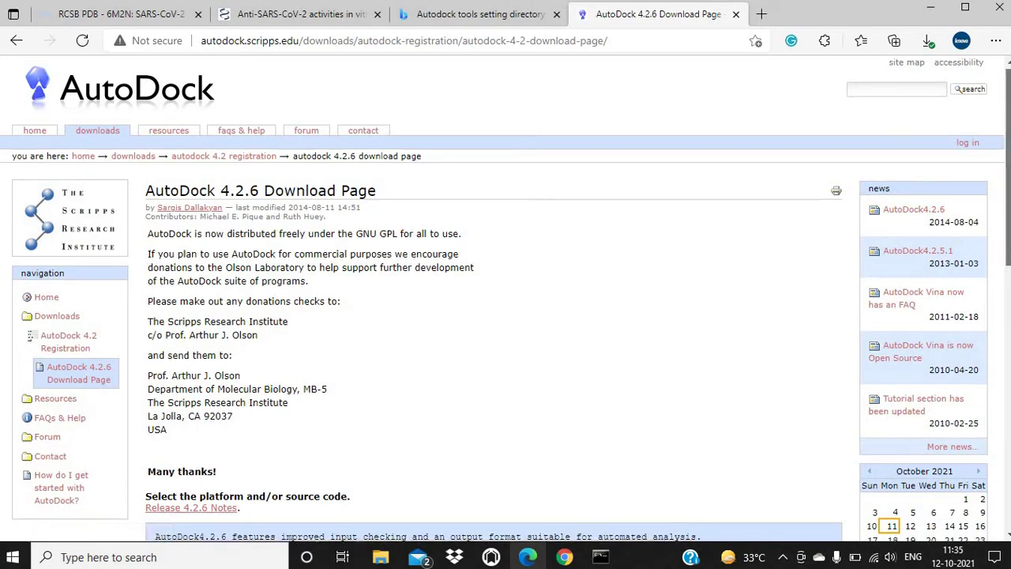
Step: Download the Windows build of AutoDock 4.2.6 from its download page
{"action": "scroll", "coordinate": [511, 257], "scroll_direction": "down", "scroll_amount": 5}
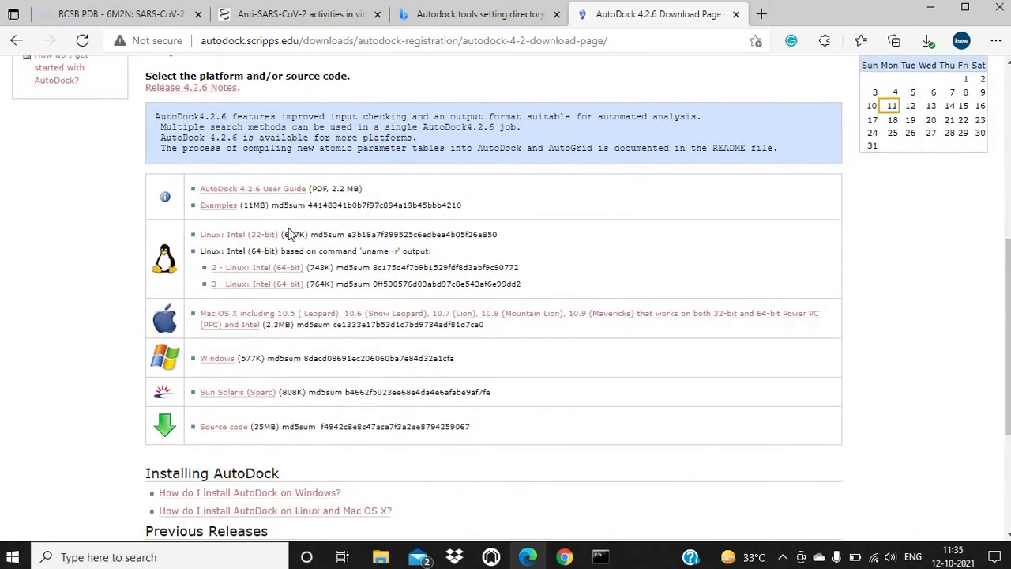
{"action": "left_click", "coordinate": [221, 365]}
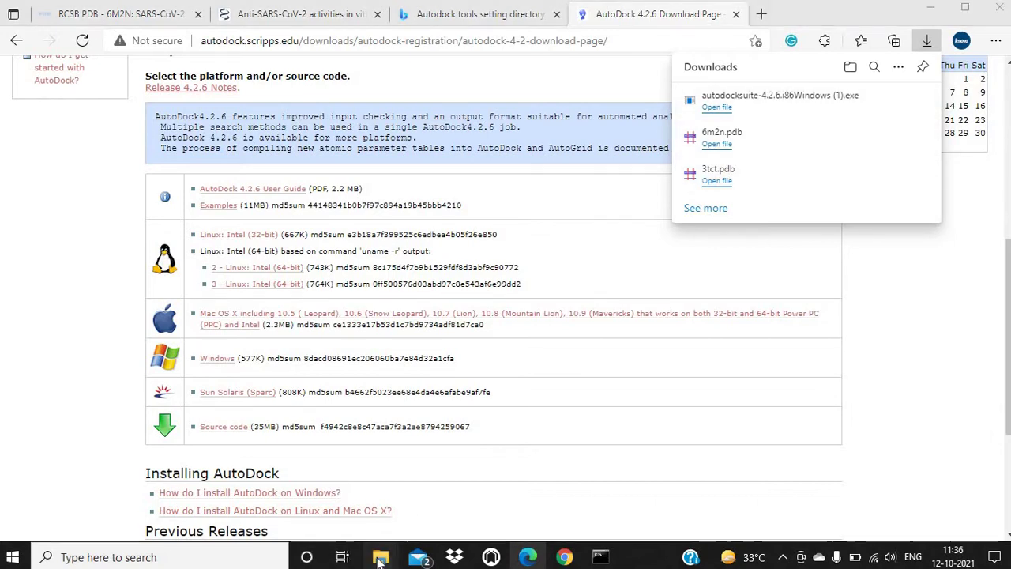
Step: Switch to File Explorer and inspect the The Scripps Research Institute\Autodock\4.2.6 folder in Program Files (x86), checking the installed executables
{"action": "mouse_move", "coordinate": [381, 557]}
{"action": "left_click", "coordinate": [341, 494]}
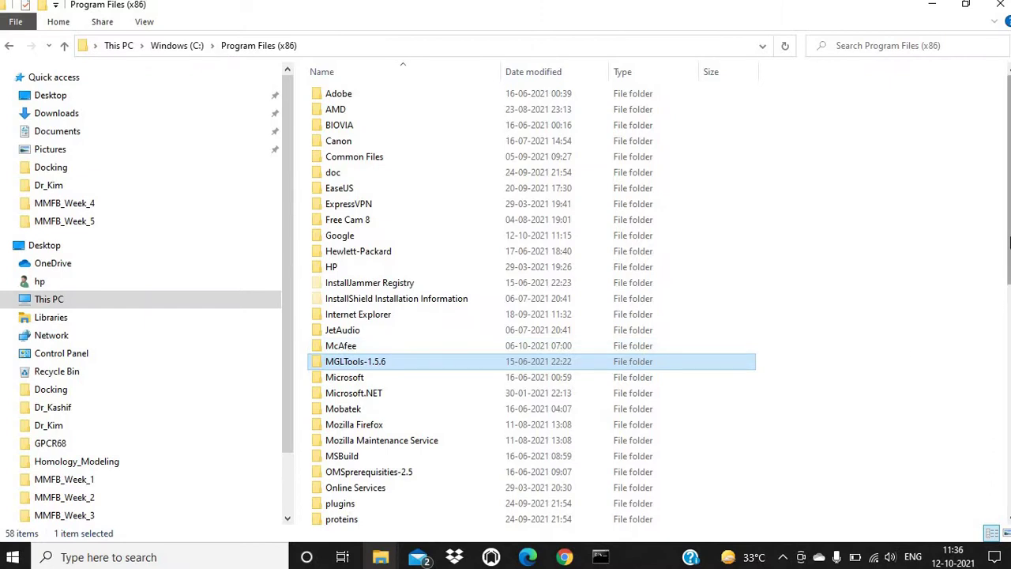
{"action": "scroll", "coordinate": [1005, 252], "scroll_direction": "down", "scroll_amount": 4}
{"action": "scroll", "coordinate": [932, 251], "scroll_direction": "down", "scroll_amount": 1}
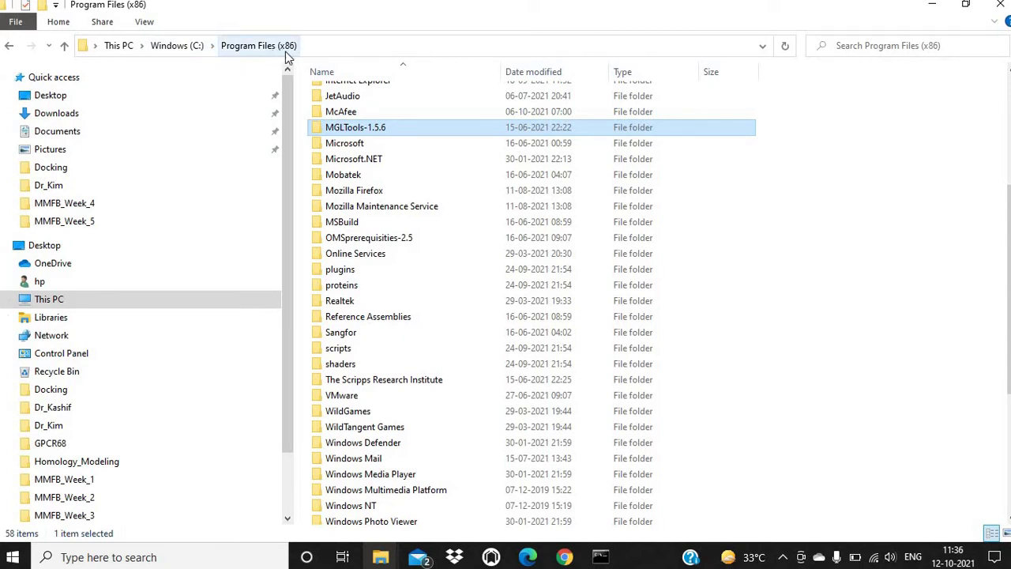
{"action": "double_click", "coordinate": [376, 383]}
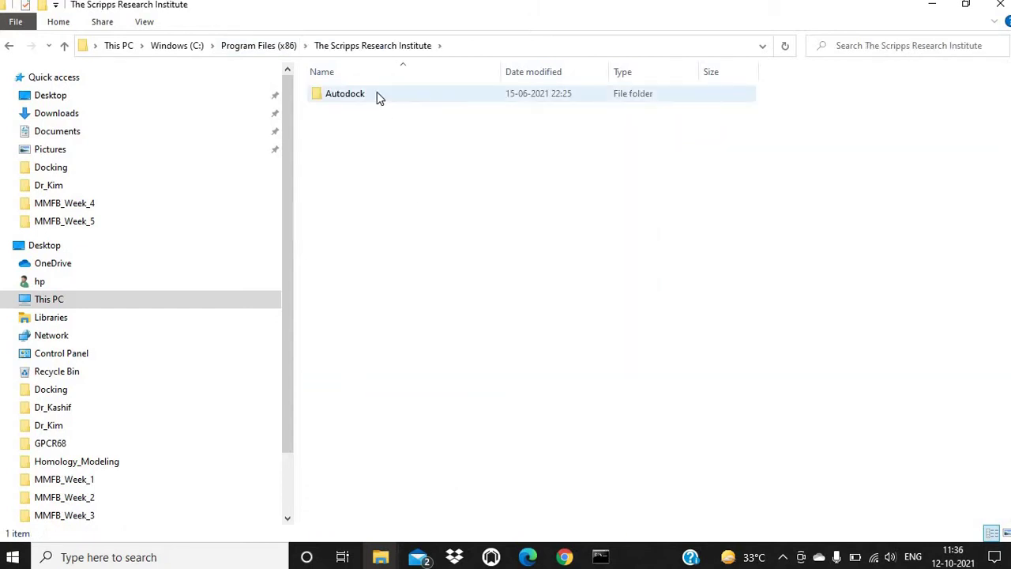
{"action": "double_click", "coordinate": [369, 102]}
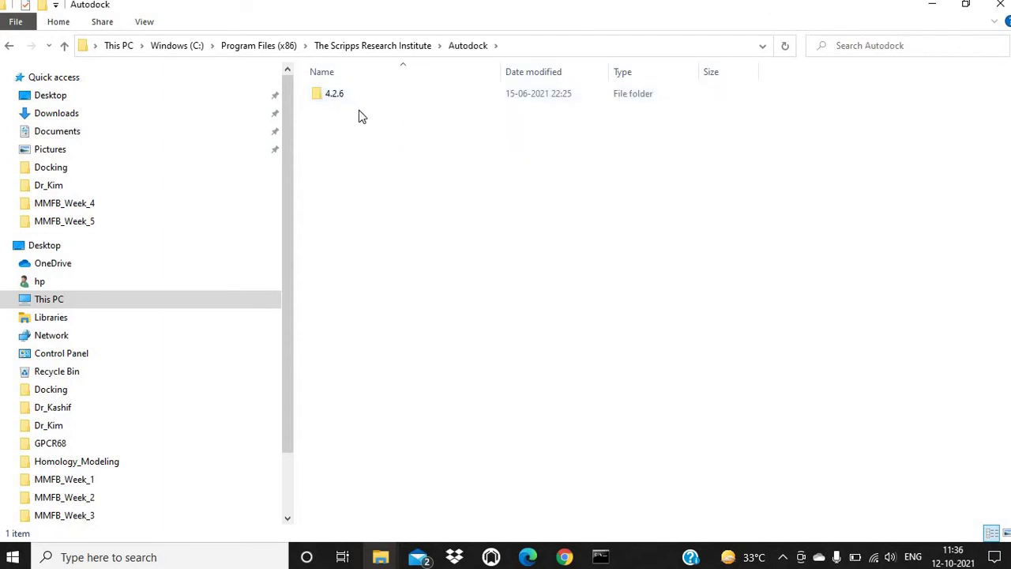
{"action": "double_click", "coordinate": [350, 101]}
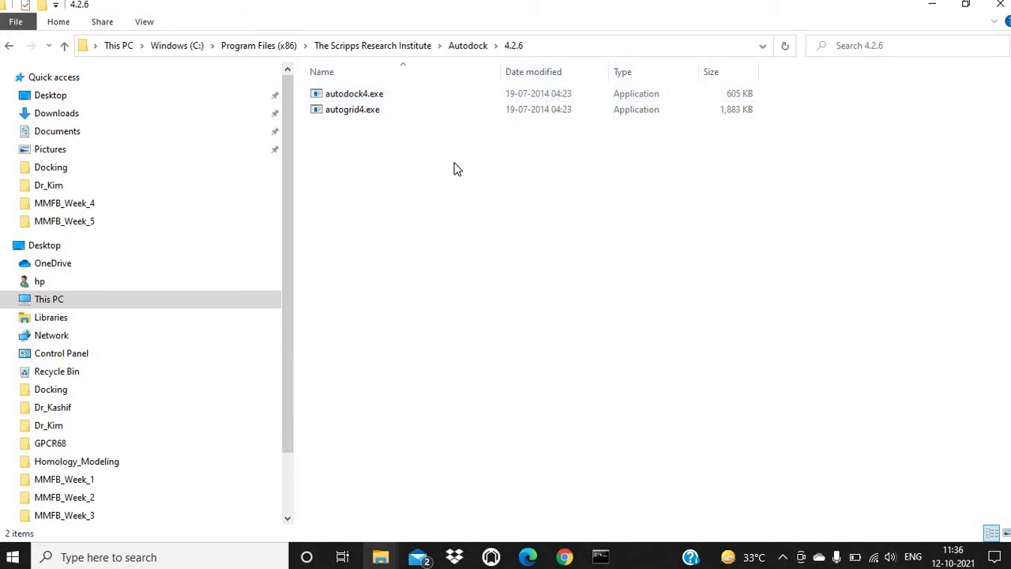
{"action": "left_click", "coordinate": [939, 8]}
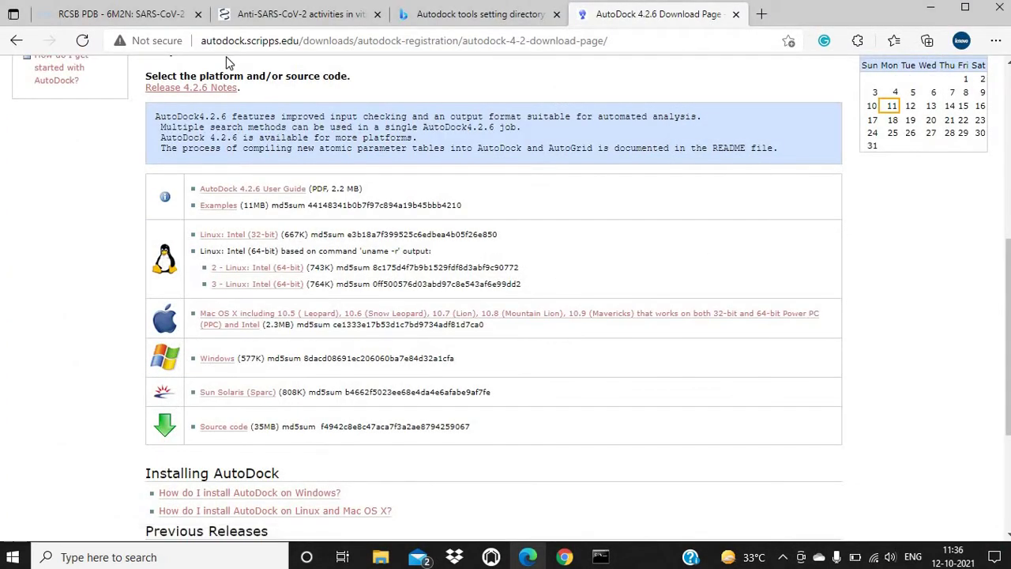
Step: Return to the AutoDock Download Instructions page and follow the ADT and AutoDockTools links to the MGLTools downloads page
{"action": "left_click", "coordinate": [18, 43]}
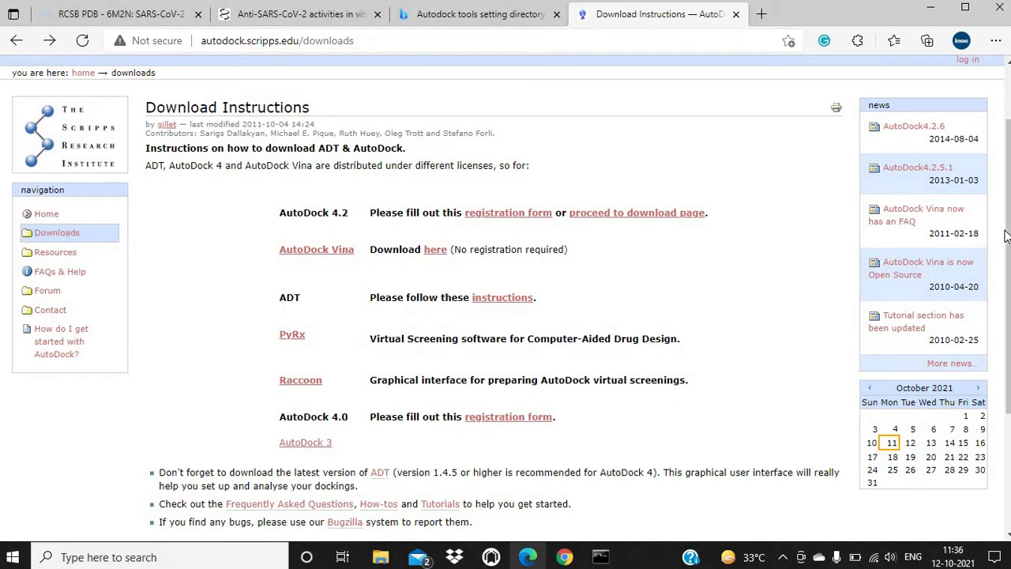
{"action": "scroll", "coordinate": [539, 347], "scroll_direction": "down", "scroll_amount": 3}
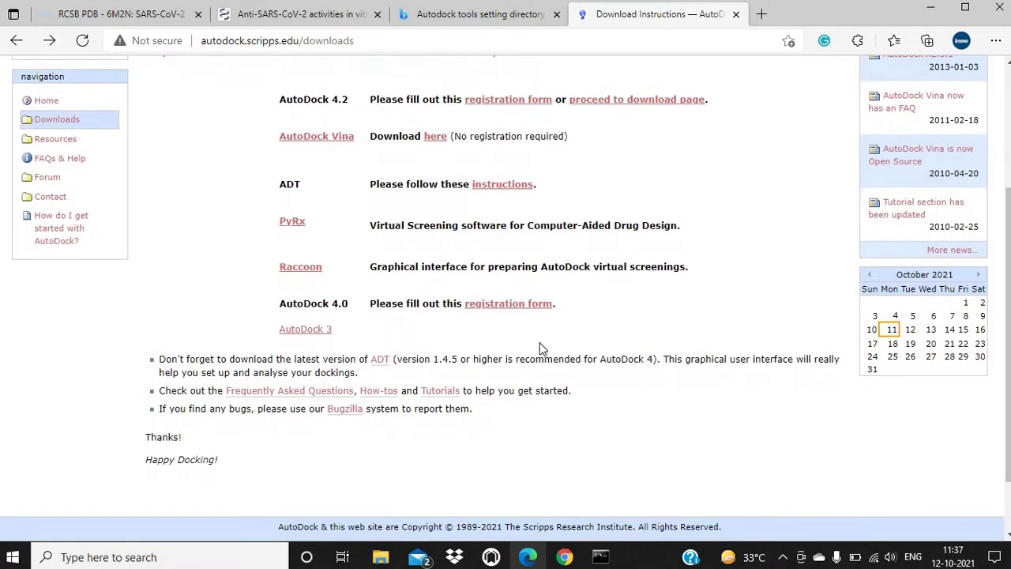
{"action": "left_click", "coordinate": [380, 360]}
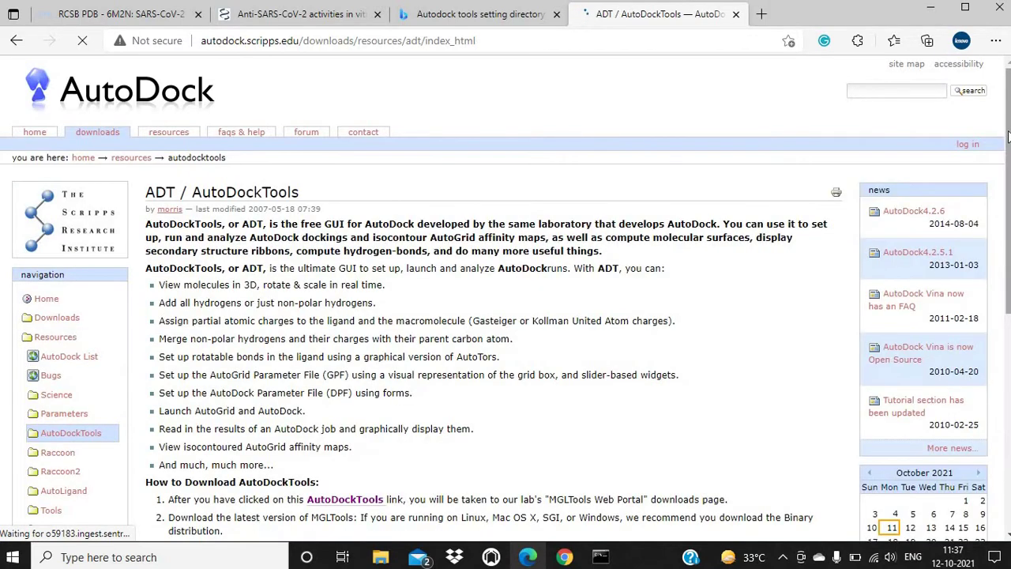
{"action": "left_click_drag", "start_coordinate": [1008, 137], "coordinate": [1007, 247]}
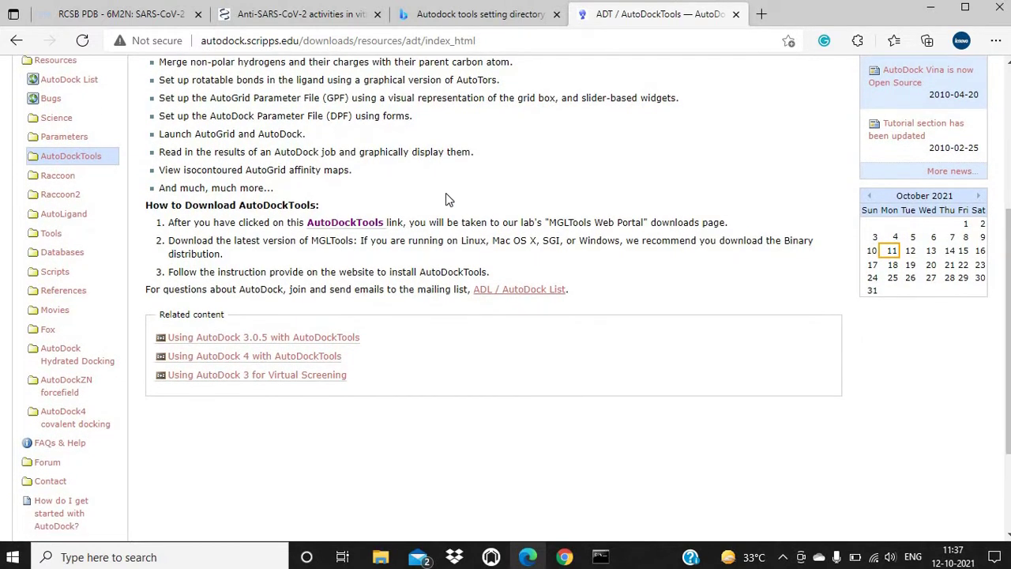
{"action": "left_click", "coordinate": [345, 225]}
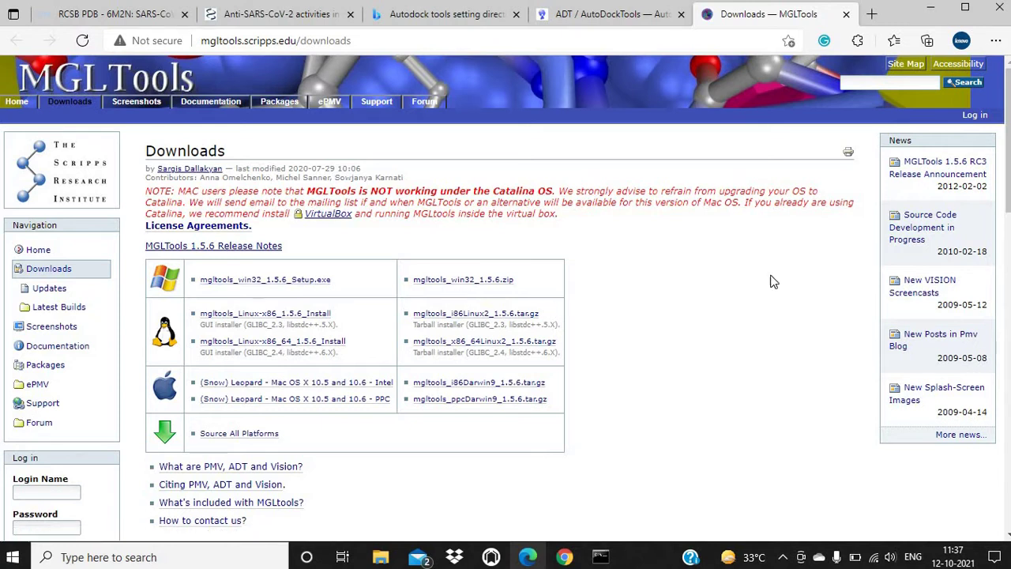
Step: Locate the AutoDockTools-1.5.6 shortcut on the desktop, and return to the MGLTools downloads page in the browser
{"action": "left_click", "coordinate": [931, 9]}
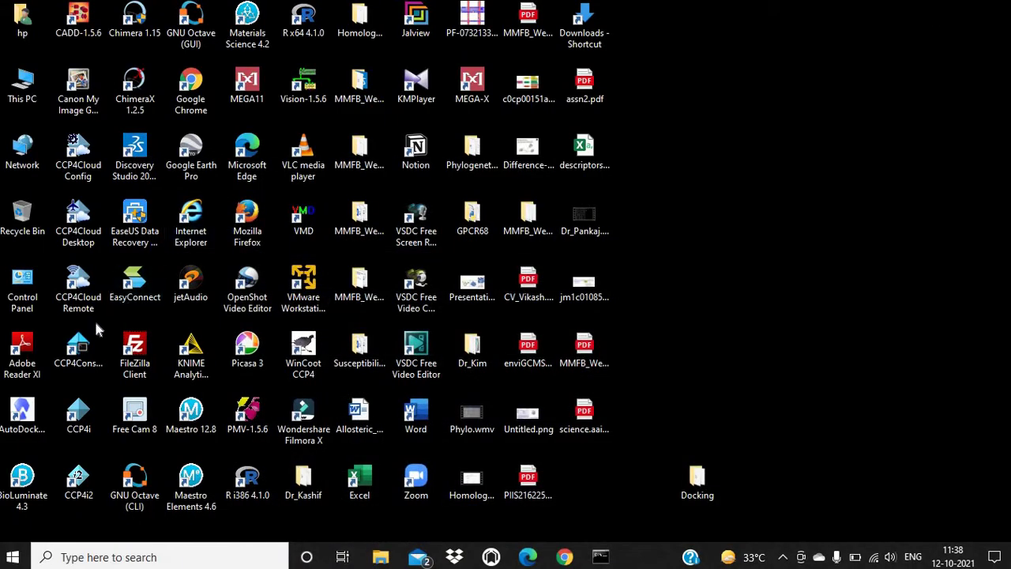
{"action": "left_click", "coordinate": [30, 427]}
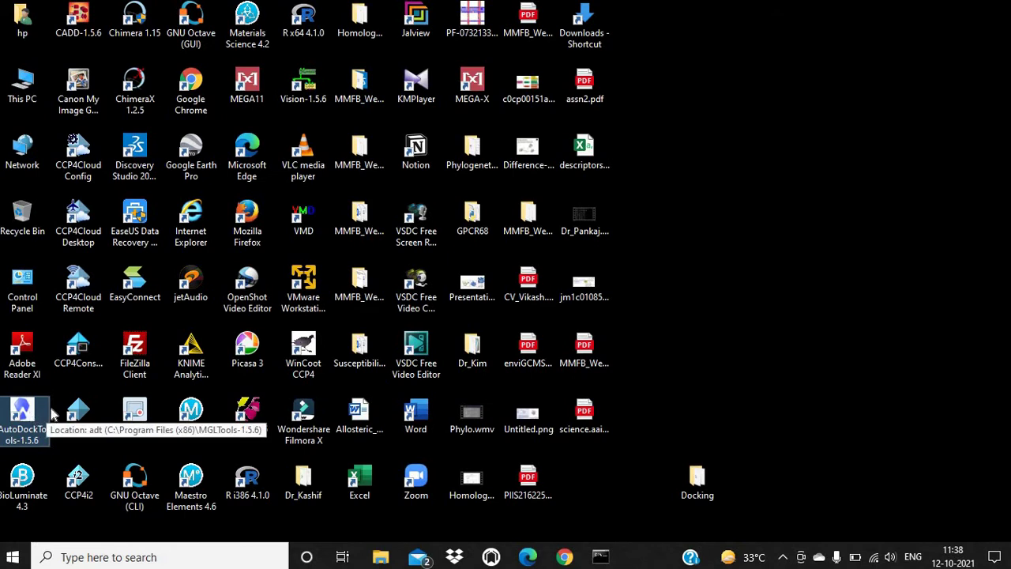
{"action": "left_click", "coordinate": [528, 557]}
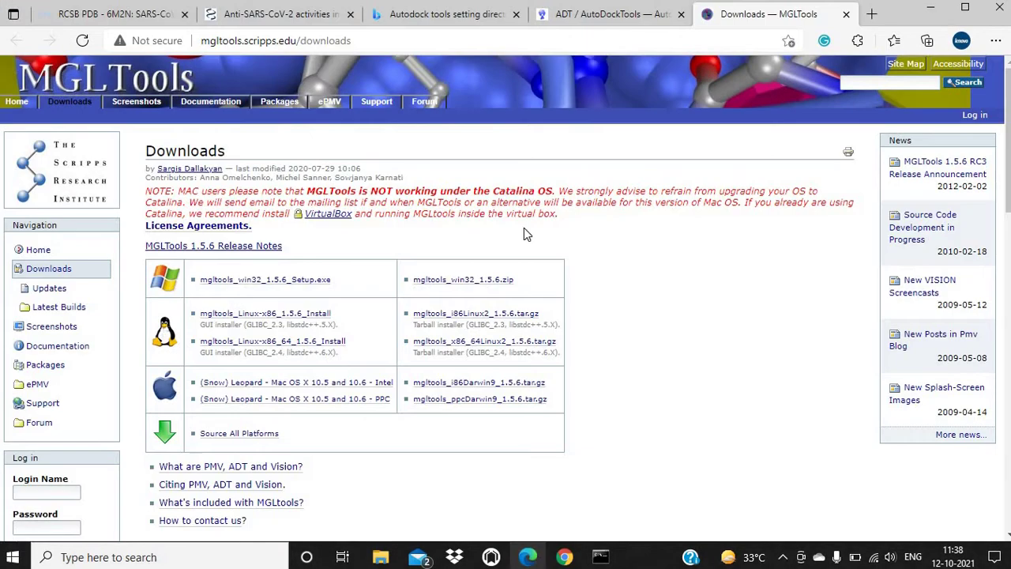
Step: Review the 6M2N structure summary in RCSB PDB and open its primary citation on PubMed Central
{"action": "left_click", "coordinate": [162, 14]}
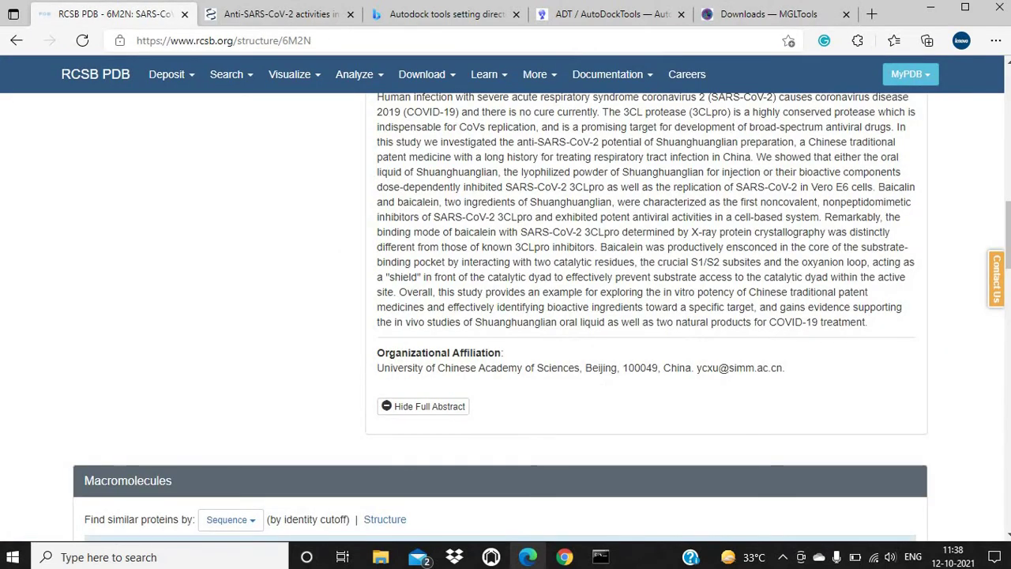
{"action": "left_click_drag", "start_coordinate": [1008, 245], "coordinate": [1007, 102]}
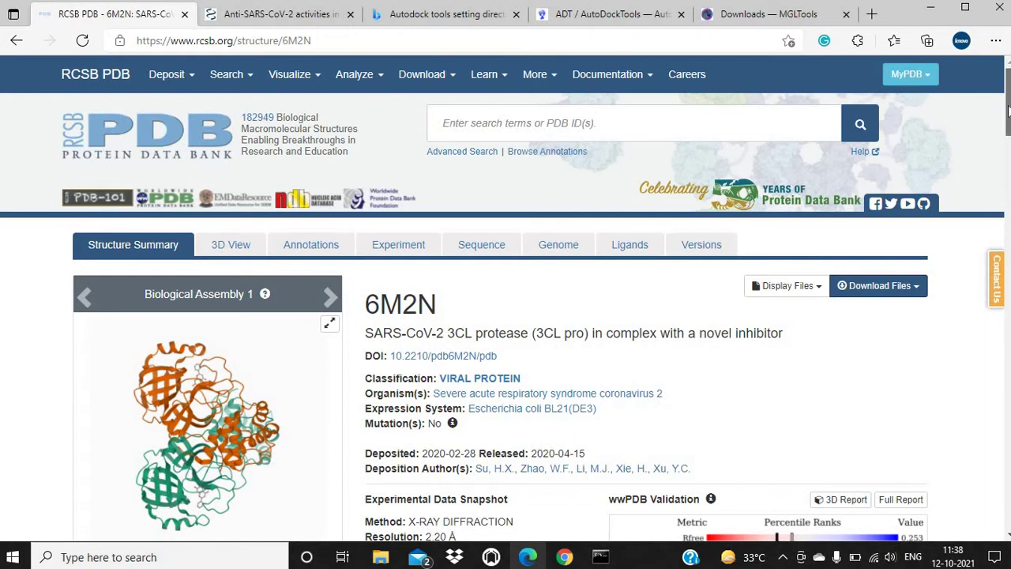
{"action": "scroll", "coordinate": [1008, 110], "scroll_direction": "down", "scroll_amount": 1}
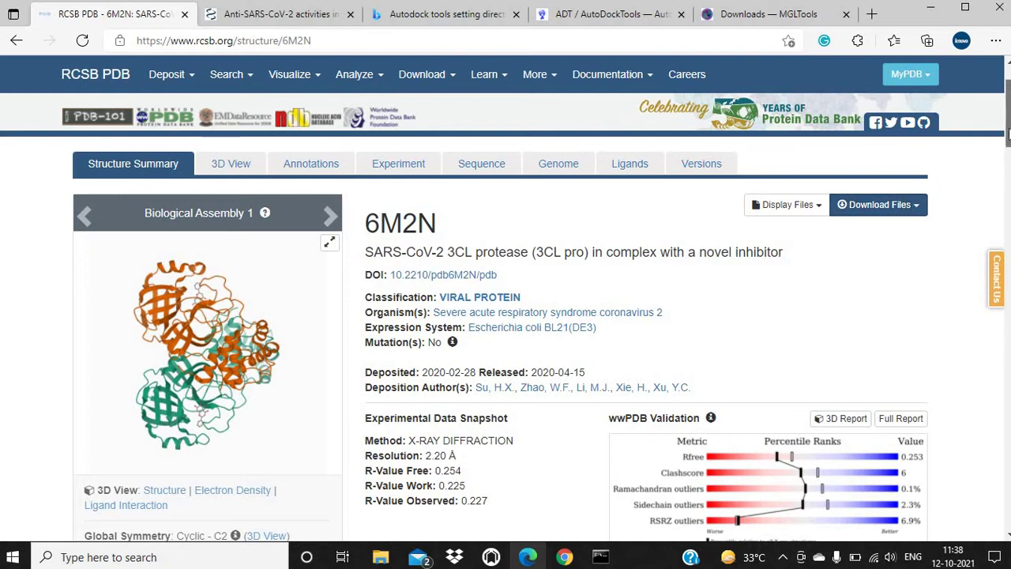
{"action": "scroll", "coordinate": [515, 271], "scroll_direction": "down", "scroll_amount": 1}
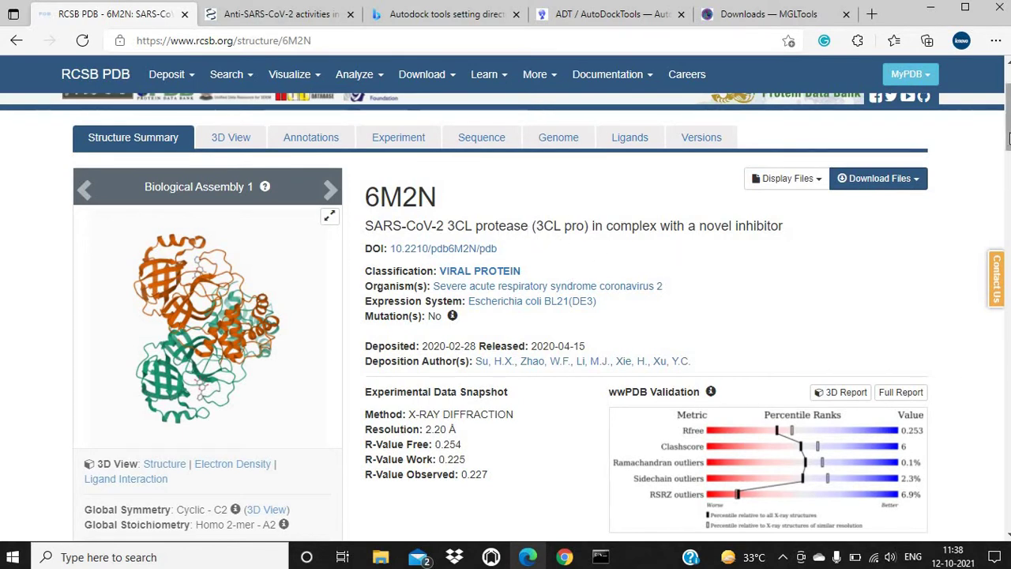
{"action": "left_click_drag", "start_coordinate": [1007, 138], "coordinate": [1007, 139]}
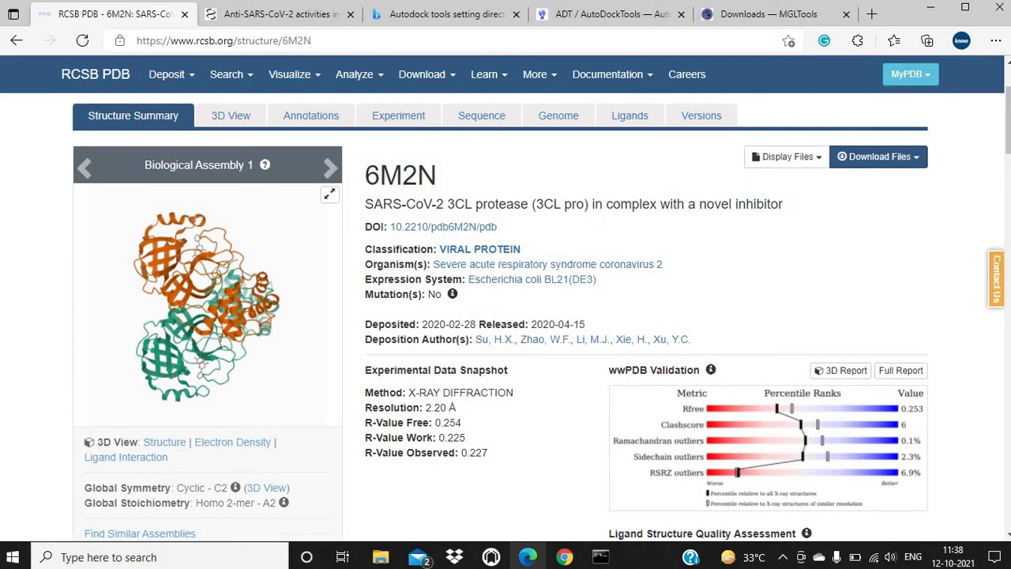
{"action": "left_click_drag", "start_coordinate": [1007, 147], "coordinate": [1003, 225]}
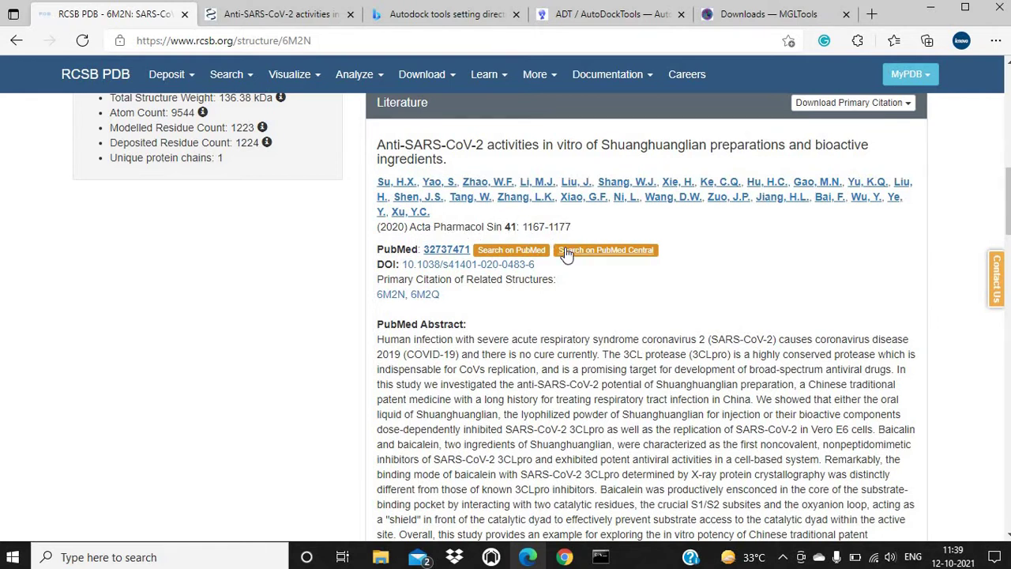
{"action": "left_click", "coordinate": [602, 251]}
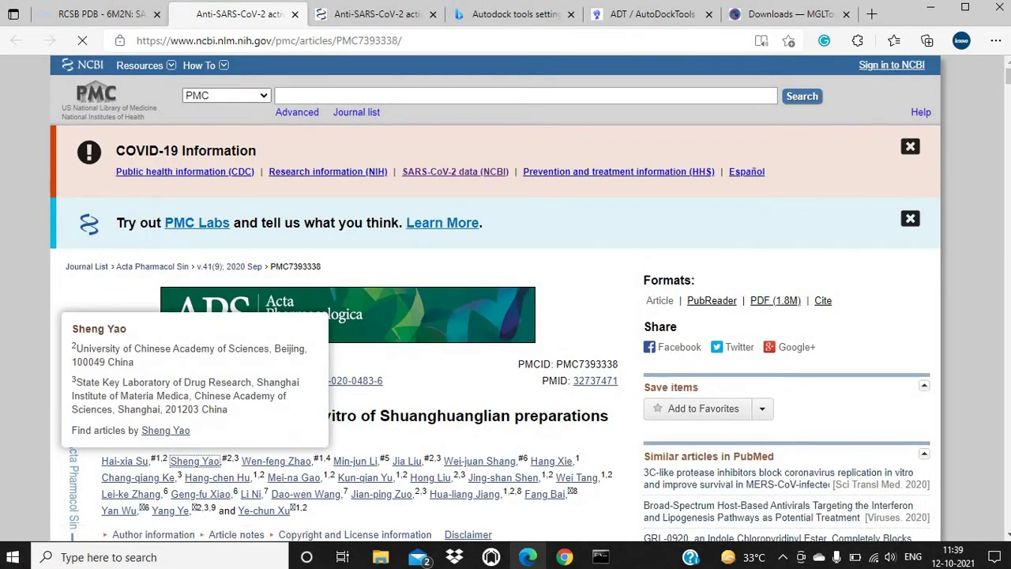
{"action": "scroll", "coordinate": [1008, 79], "scroll_direction": "down", "scroll_amount": 4}
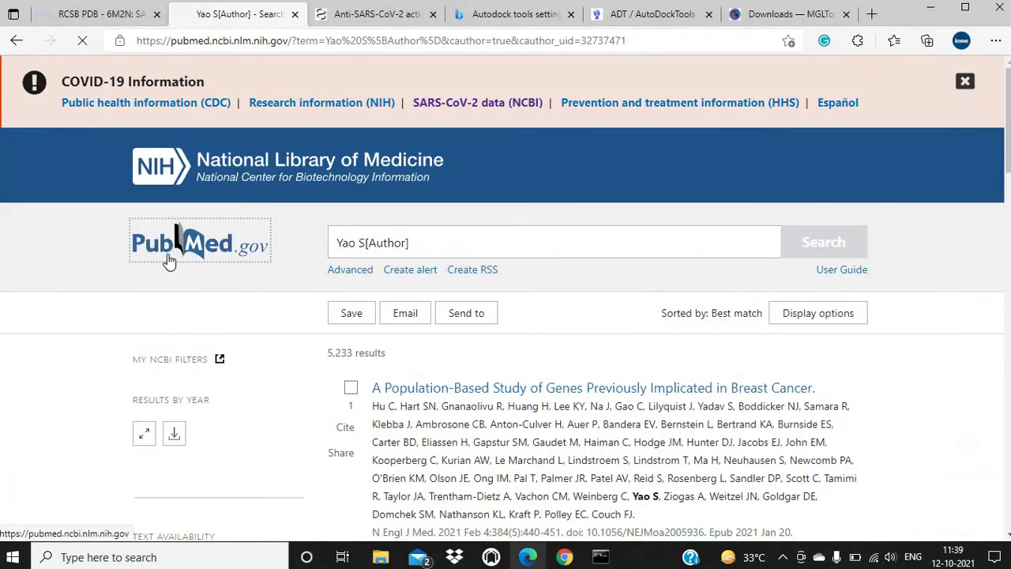
{"action": "left_click", "coordinate": [170, 254]}
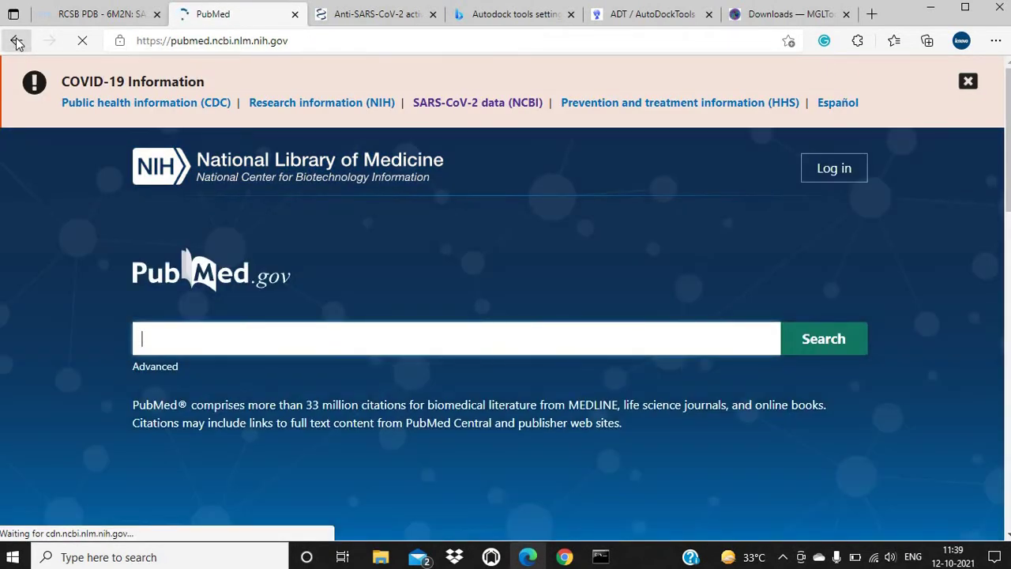
{"action": "left_click", "coordinate": [16, 40]}
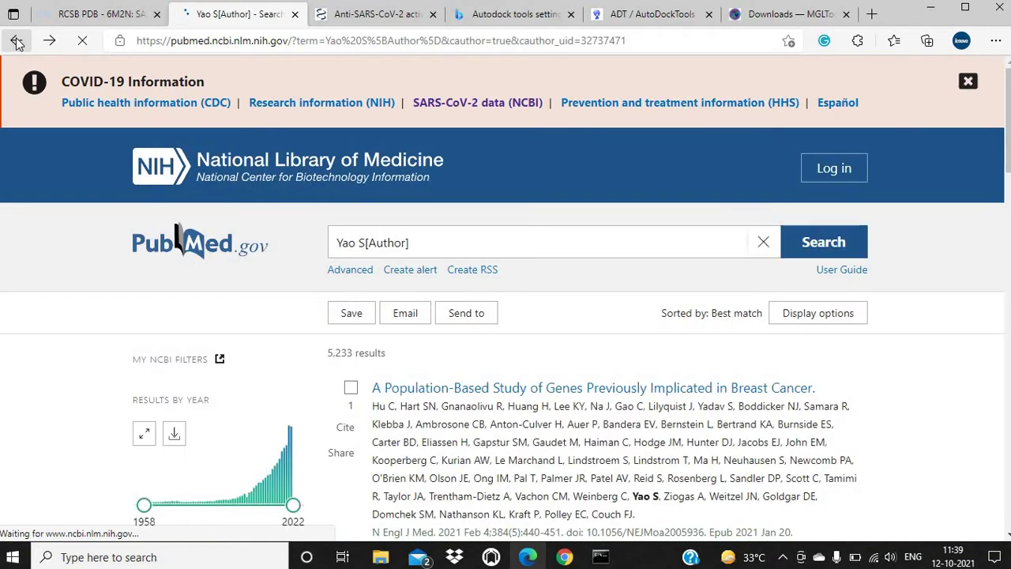
{"action": "left_click", "coordinate": [16, 40]}
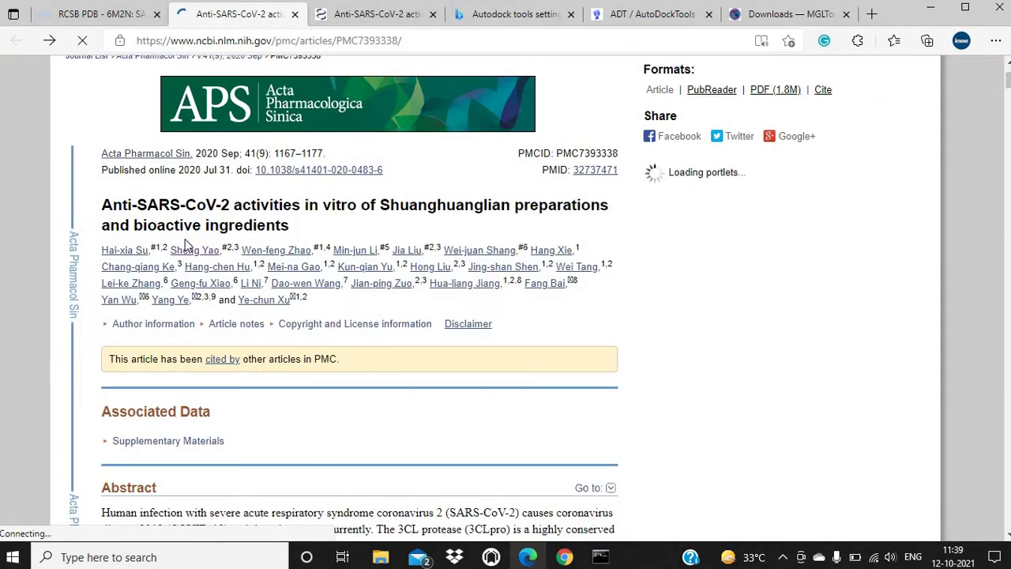
Step: Expand the article's author information and read its abstract on the Anti-SARS-CoV-2 activities of Shuanghuanglian preparations
{"action": "left_click", "coordinate": [159, 325]}
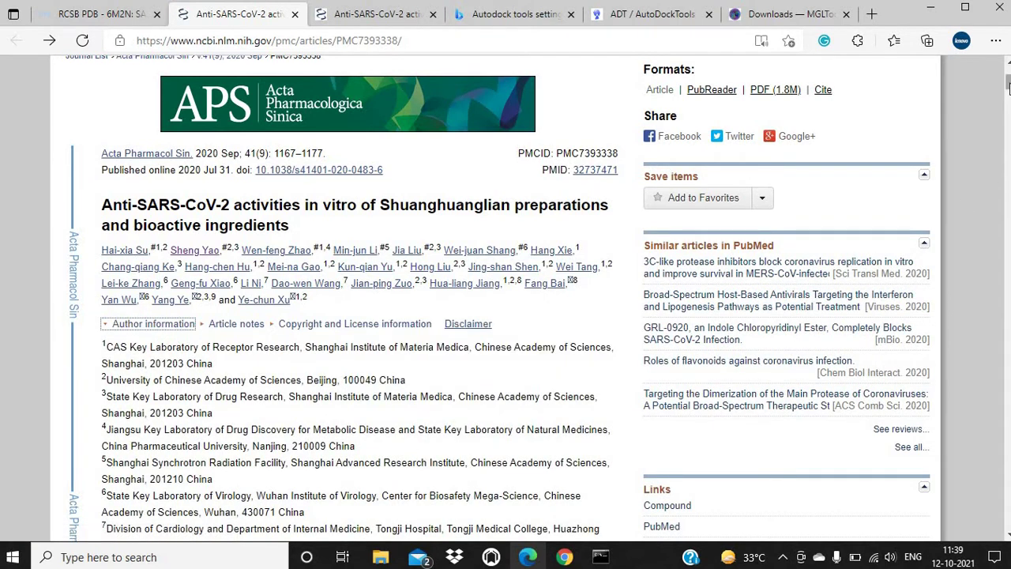
{"action": "left_click_drag", "start_coordinate": [1007, 86], "coordinate": [1008, 86]}
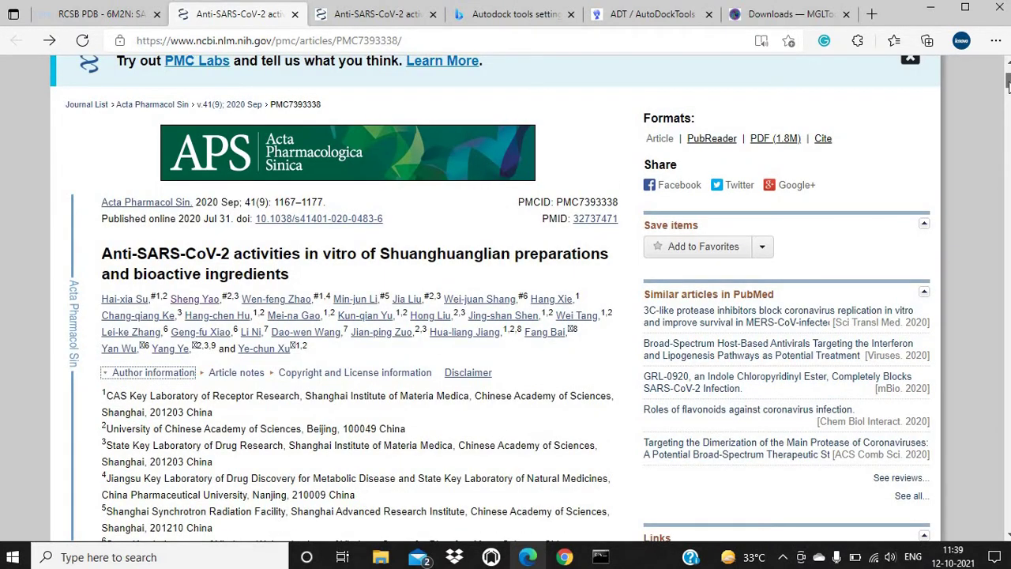
{"action": "left_click_drag", "start_coordinate": [1008, 85], "coordinate": [1007, 108]}
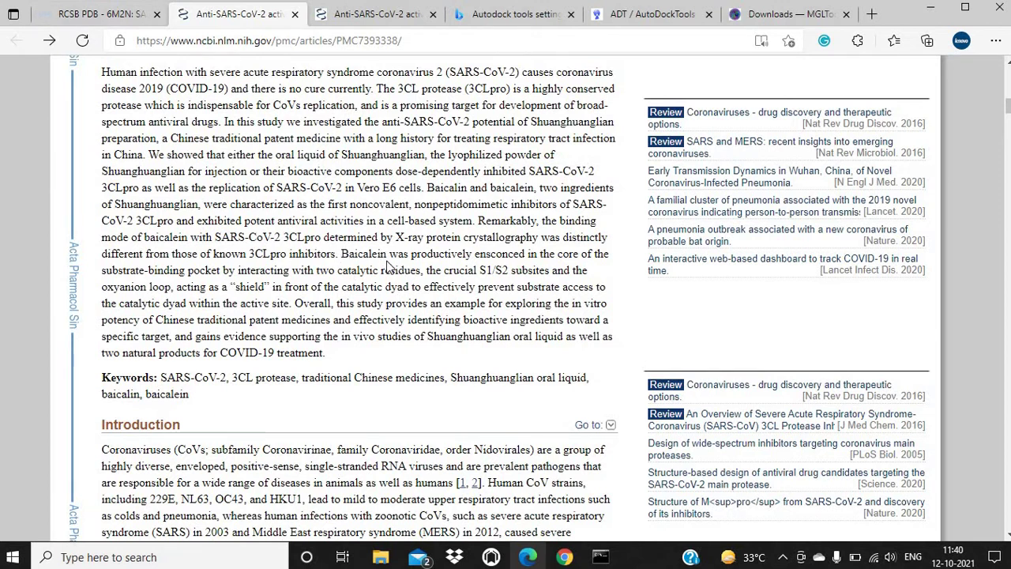
Step: Return to the RCSB PDB entry 6M2N and examine its protein chains, sequence features and the 3WL ligand under Small Molecules
{"action": "left_click", "coordinate": [87, 15]}
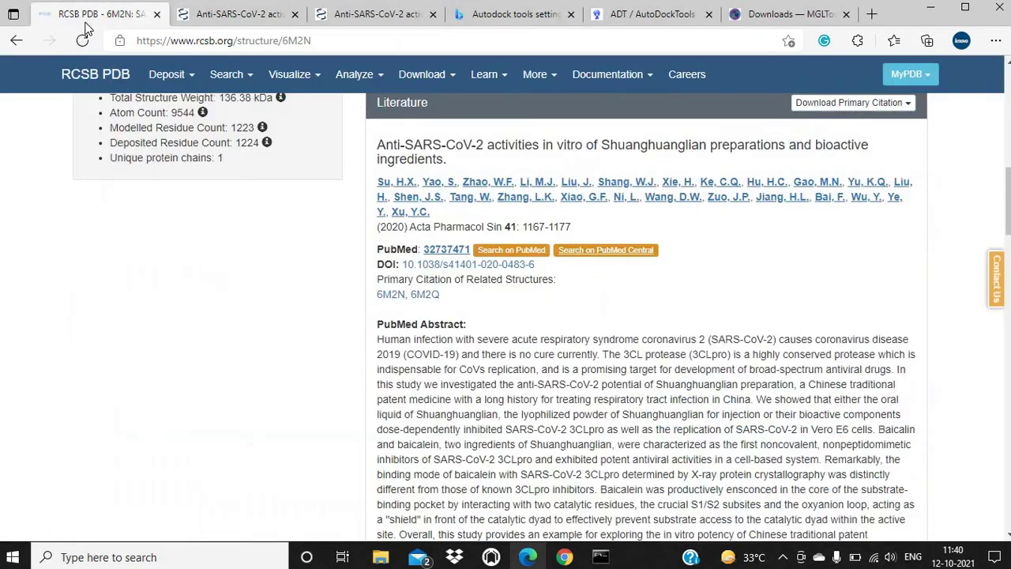
{"action": "scroll", "coordinate": [1007, 196], "scroll_direction": "up", "scroll_amount": 10}
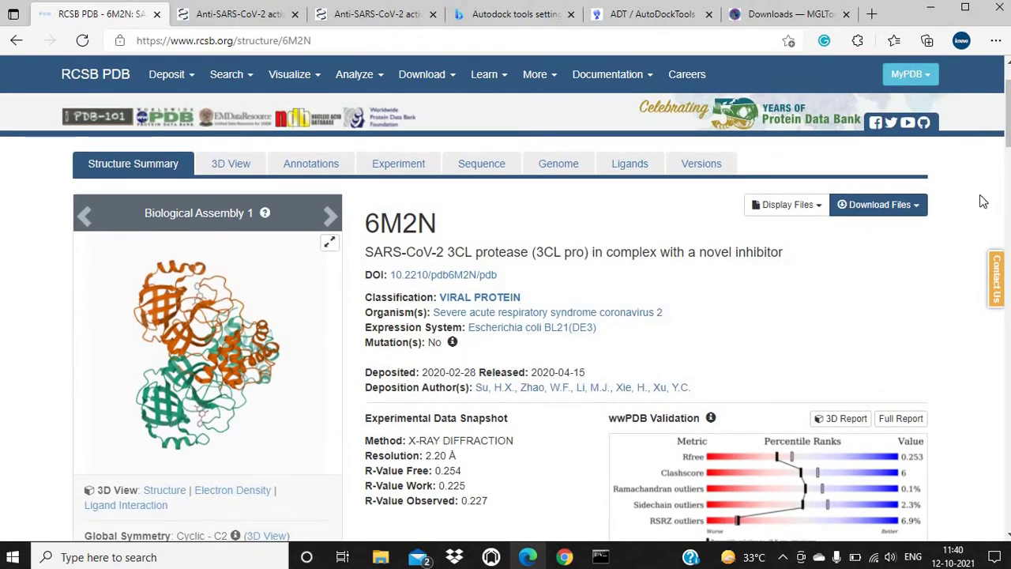
{"action": "scroll", "coordinate": [1007, 146], "scroll_direction": "down", "scroll_amount": 1}
{"action": "left_click_drag", "start_coordinate": [1008, 146], "coordinate": [1008, 312]}
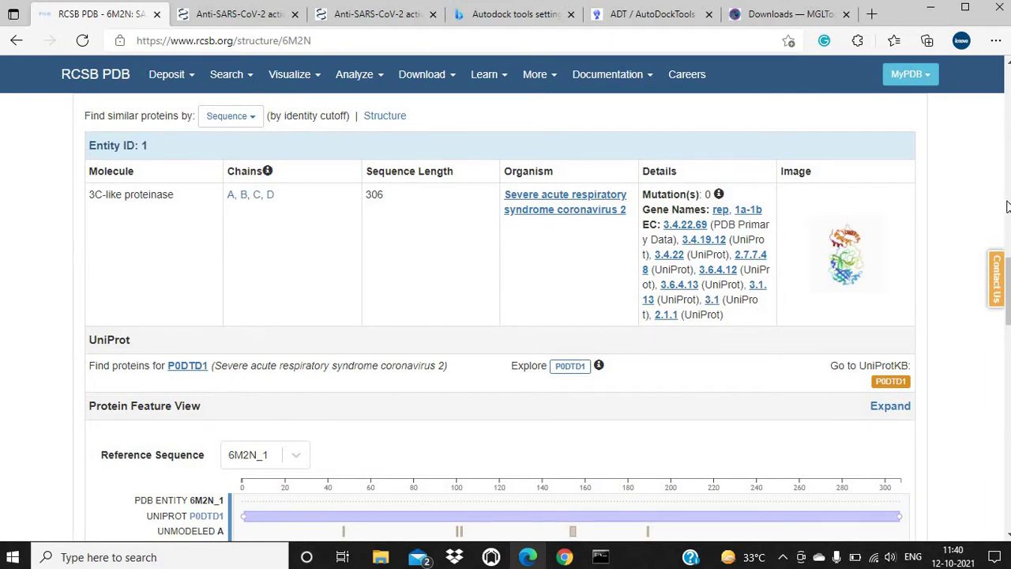
{"action": "scroll", "coordinate": [505, 316], "scroll_direction": "down", "scroll_amount": 10}
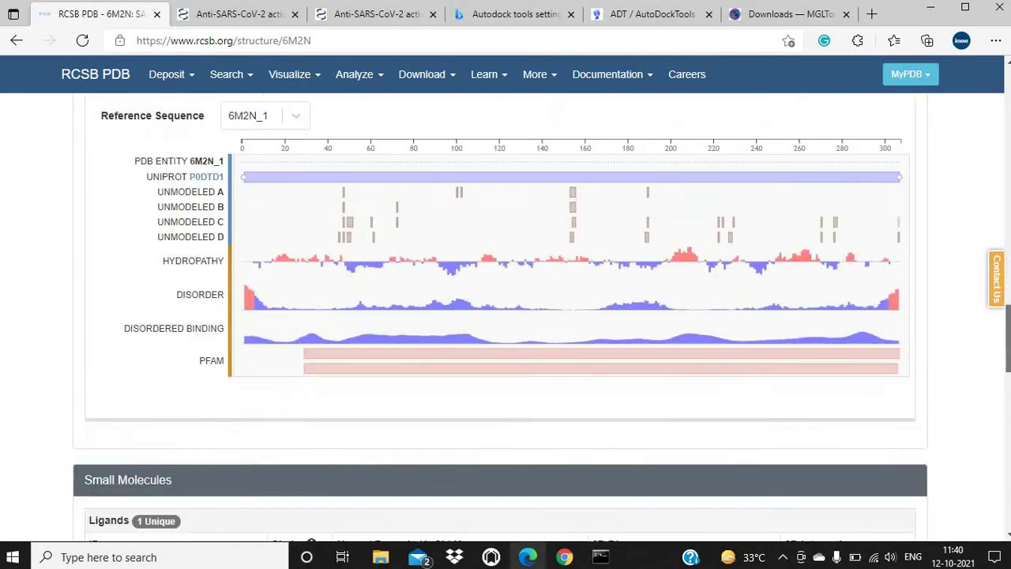
{"action": "scroll", "coordinate": [760, 296], "scroll_direction": "down", "scroll_amount": 1}
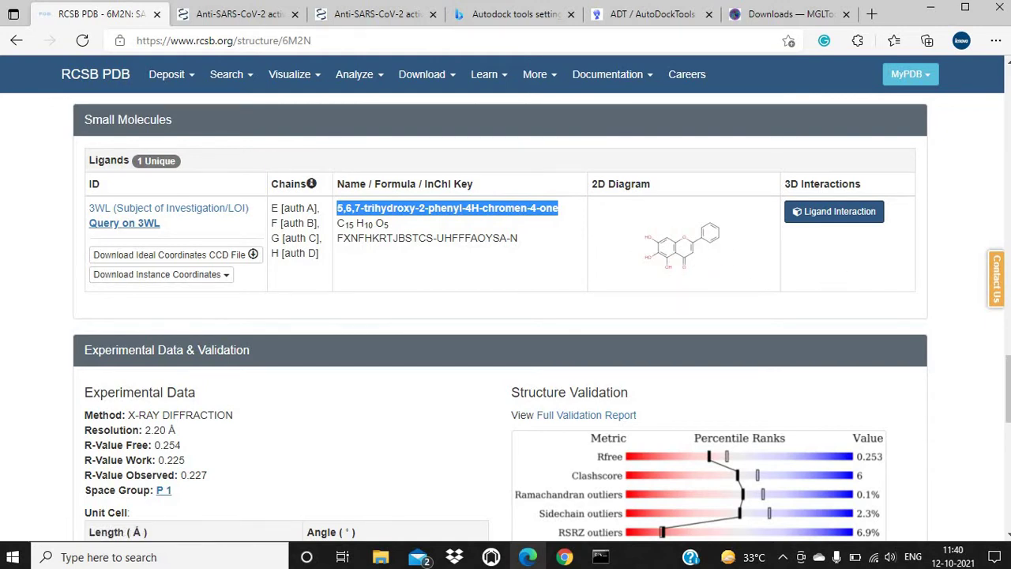
Step: Review the ligand and macromolecule sections of entry 6M2N, and download the structure in PDB Format
{"action": "scroll", "coordinate": [1005, 365], "scroll_direction": "up", "scroll_amount": 3}
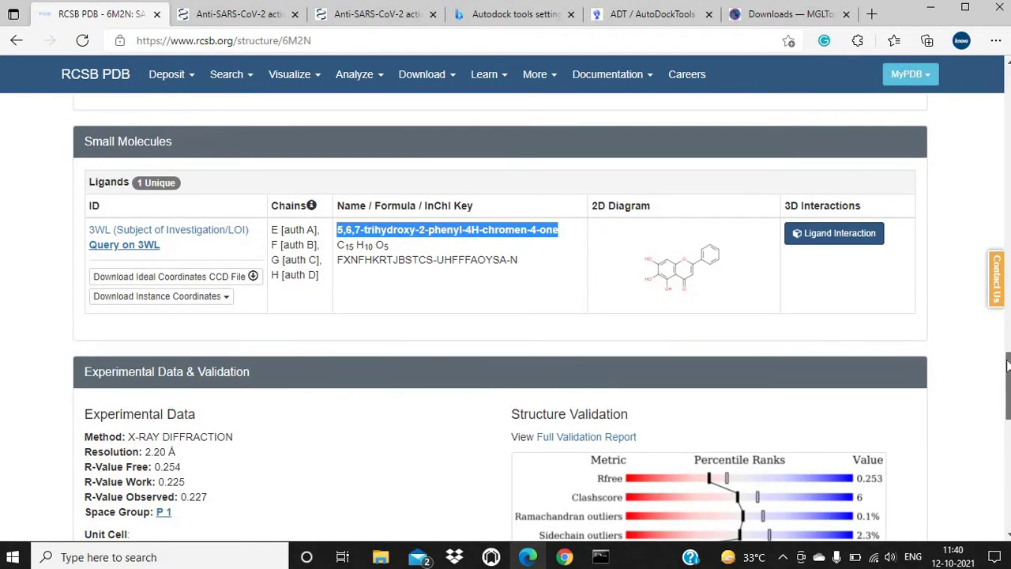
{"action": "scroll", "coordinate": [505, 316], "scroll_direction": "down", "scroll_amount": 3}
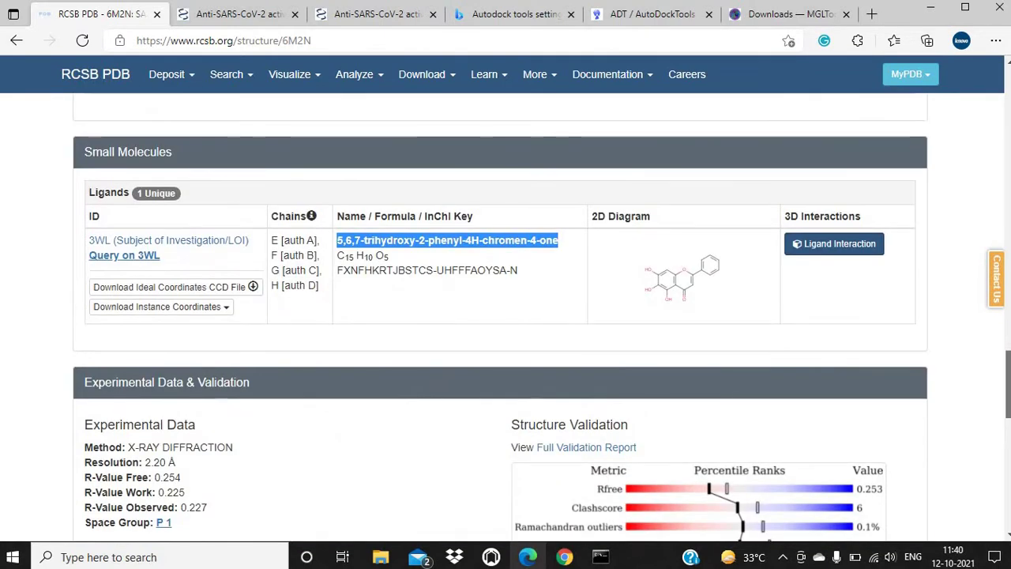
{"action": "scroll", "coordinate": [1005, 363], "scroll_direction": "up", "scroll_amount": 10}
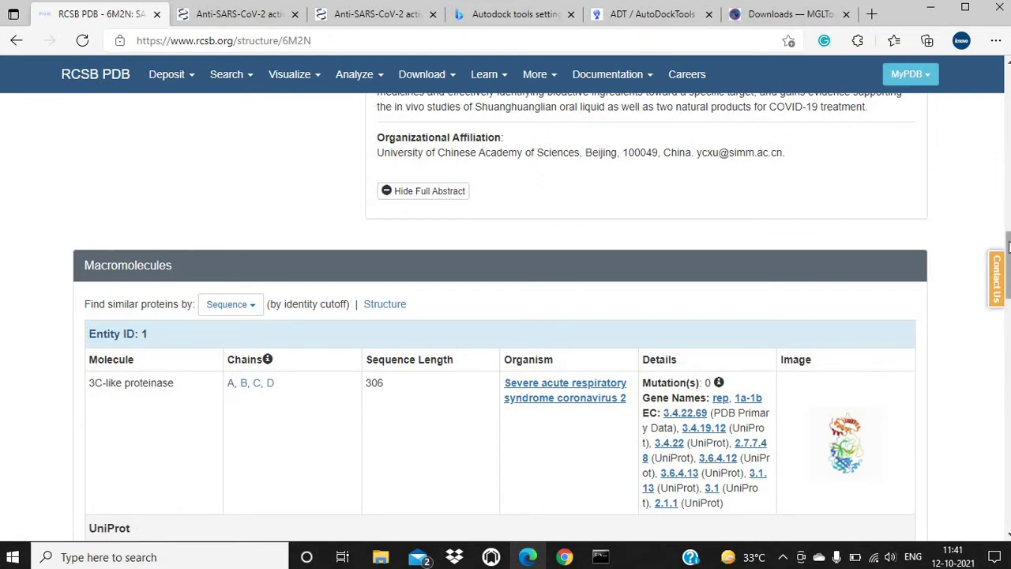
{"action": "left_click_drag", "start_coordinate": [1008, 247], "coordinate": [1008, 251]}
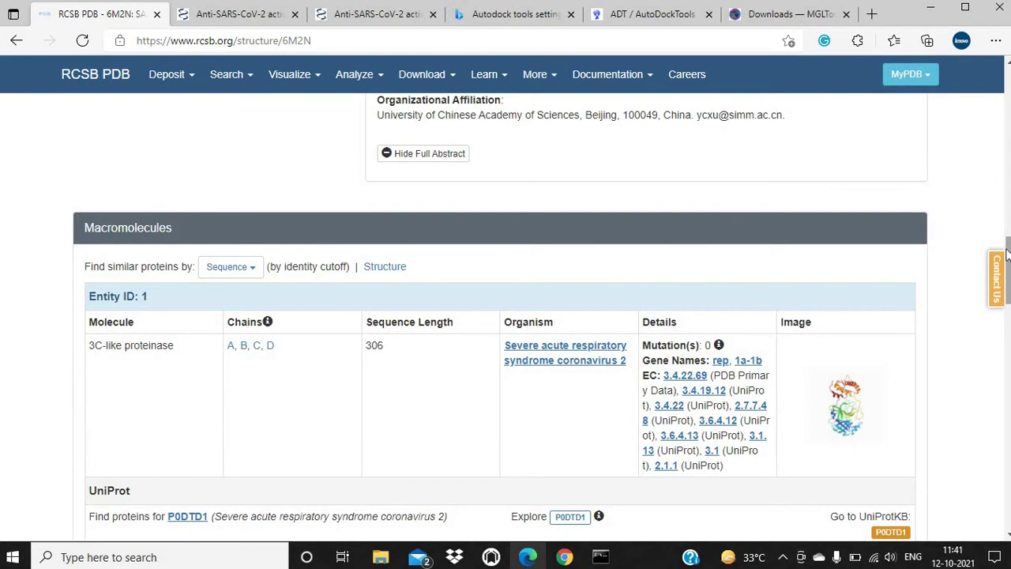
{"action": "scroll", "coordinate": [1007, 253], "scroll_direction": "up", "scroll_amount": 15}
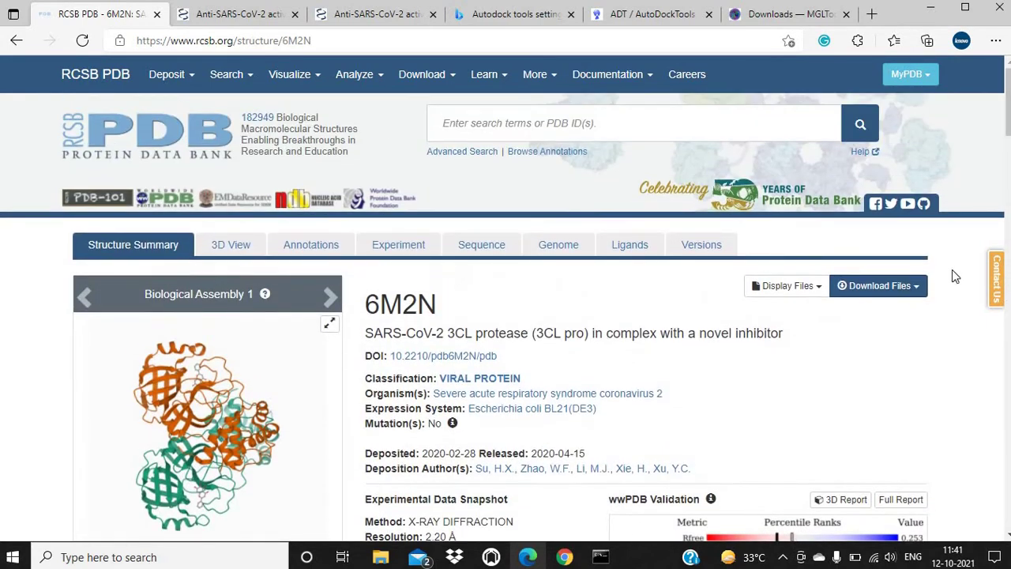
{"action": "left_click", "coordinate": [857, 289]}
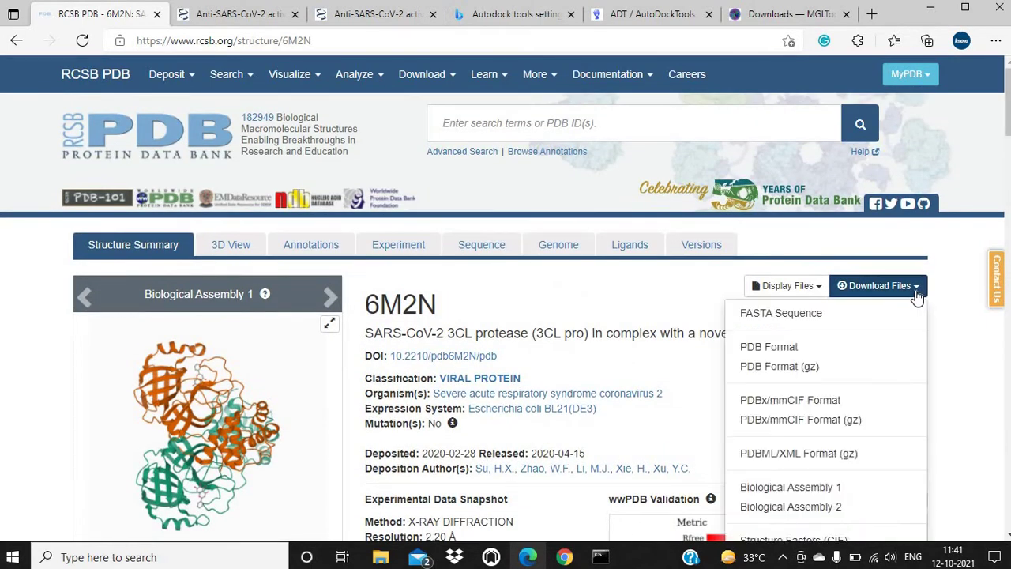
{"action": "left_click", "coordinate": [769, 347]}
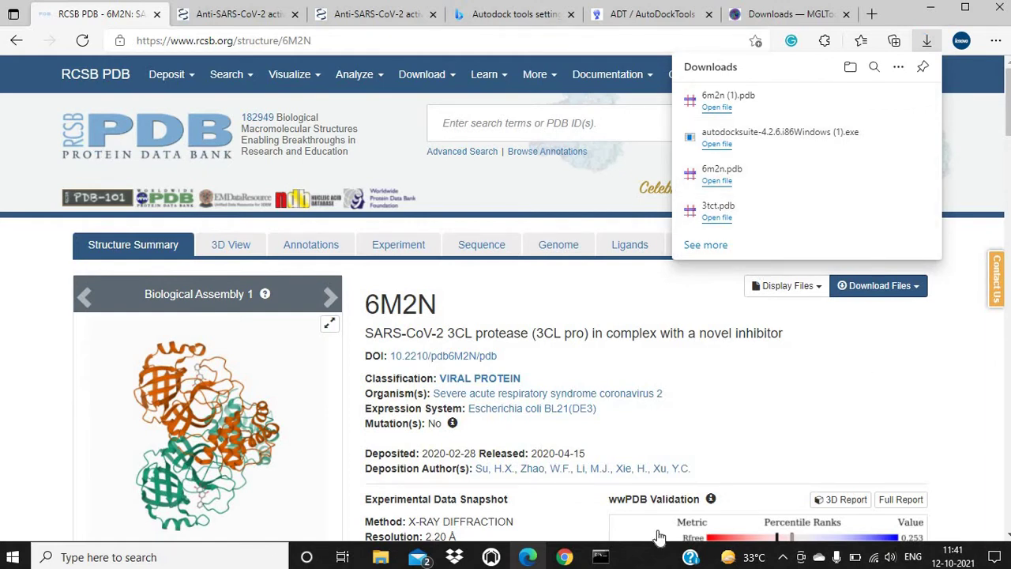
Step: Switch to the desktop, launch AutoDockTools and maximize its window
{"action": "left_click", "coordinate": [929, 8]}
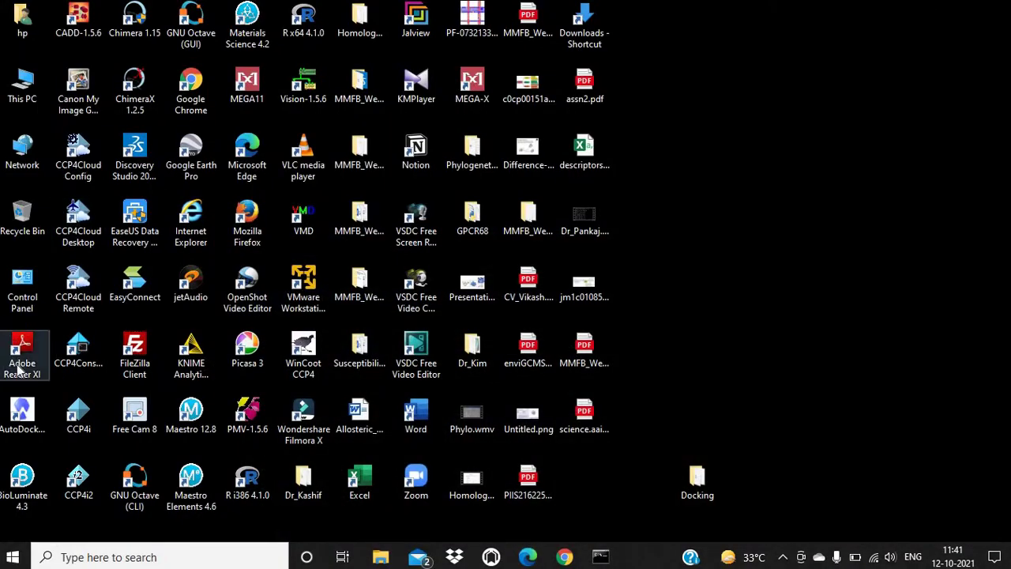
{"action": "double_click", "coordinate": [28, 406]}
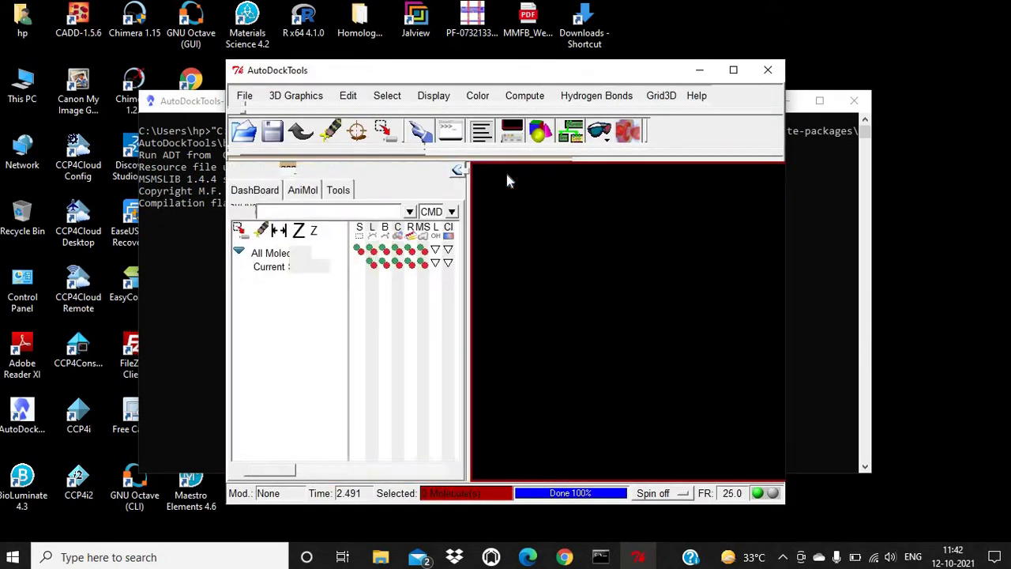
{"action": "left_click", "coordinate": [733, 69]}
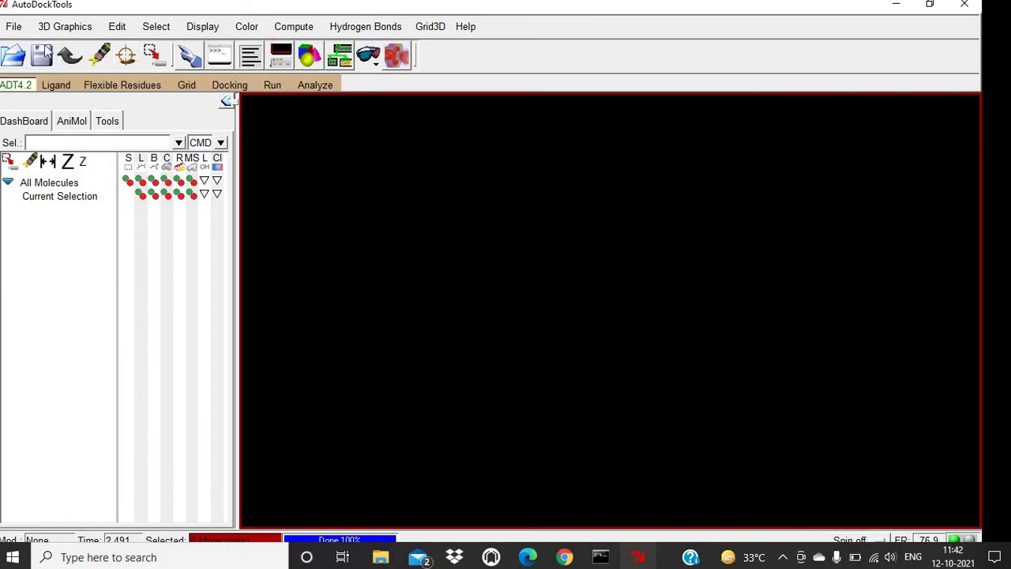
Step: Read the molecule file 6m2n.pdb from the Downloads folder
{"action": "left_click", "coordinate": [16, 29]}
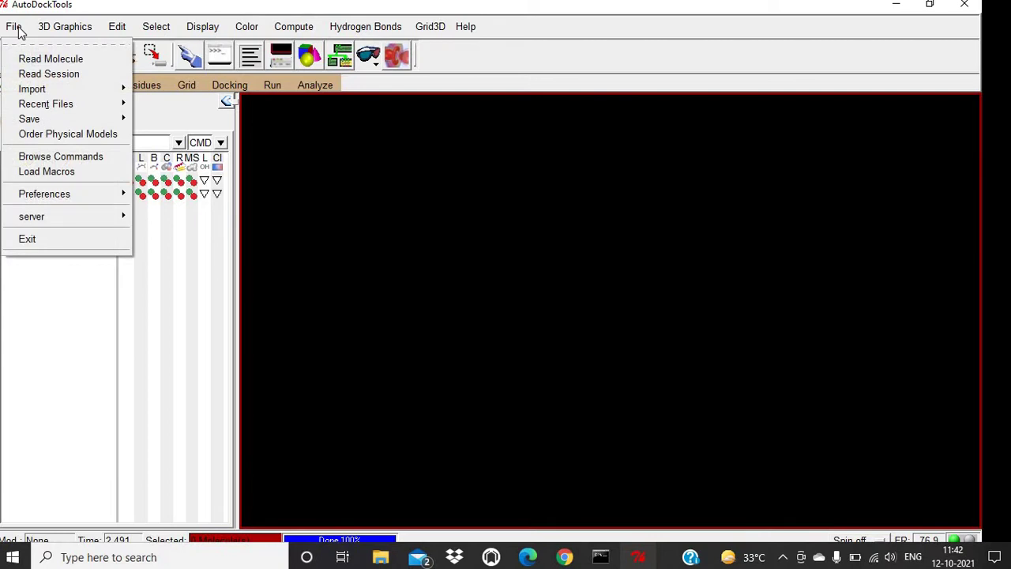
{"action": "left_click", "coordinate": [43, 66]}
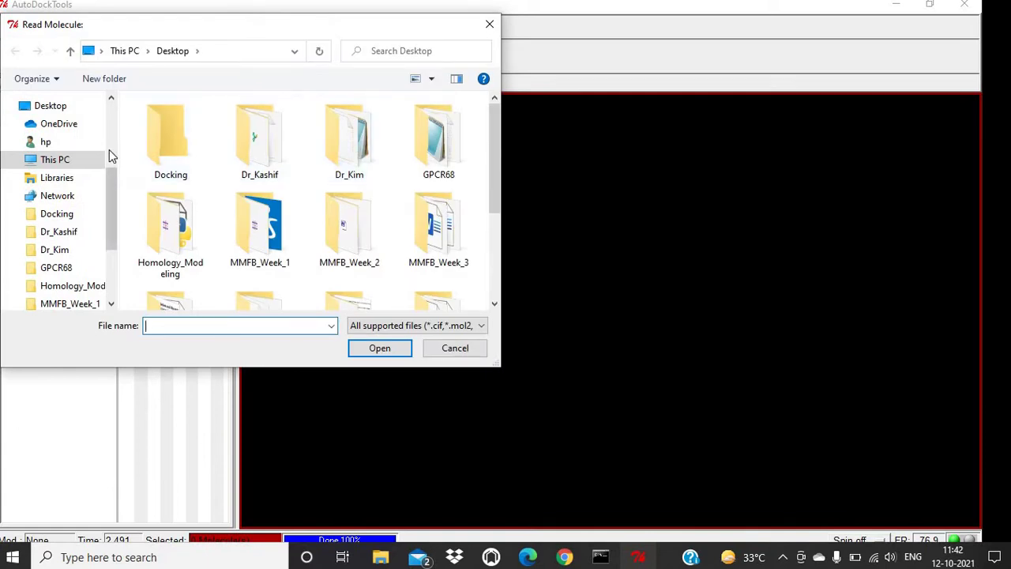
{"action": "left_click_drag", "start_coordinate": [110, 175], "coordinate": [115, 115]}
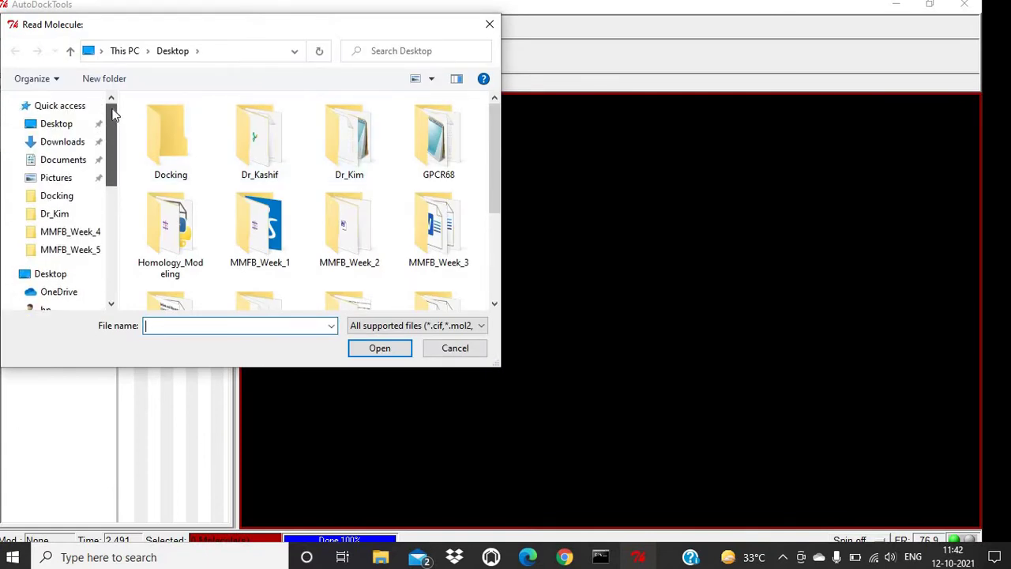
{"action": "left_click", "coordinate": [79, 141]}
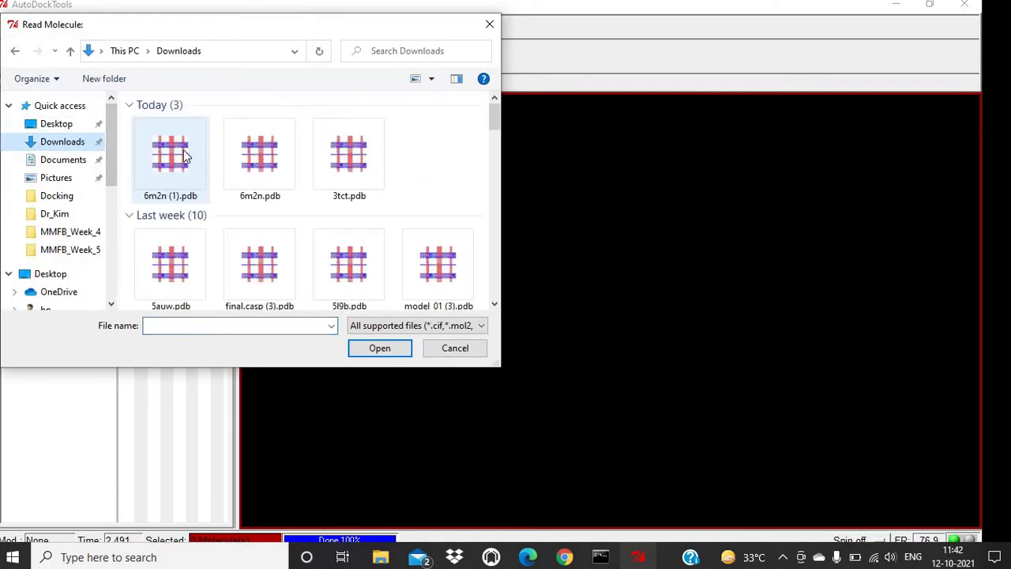
{"action": "double_click", "coordinate": [257, 165]}
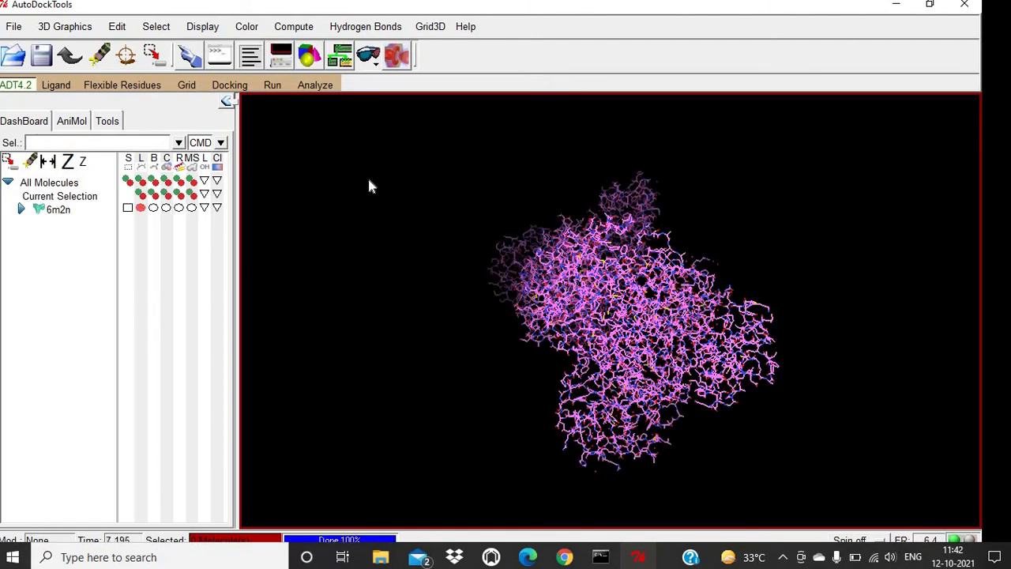
Step: Expand the 6m2n molecule, select chains D, C and B, and delete the selected atoms
{"action": "left_click", "coordinate": [21, 209]}
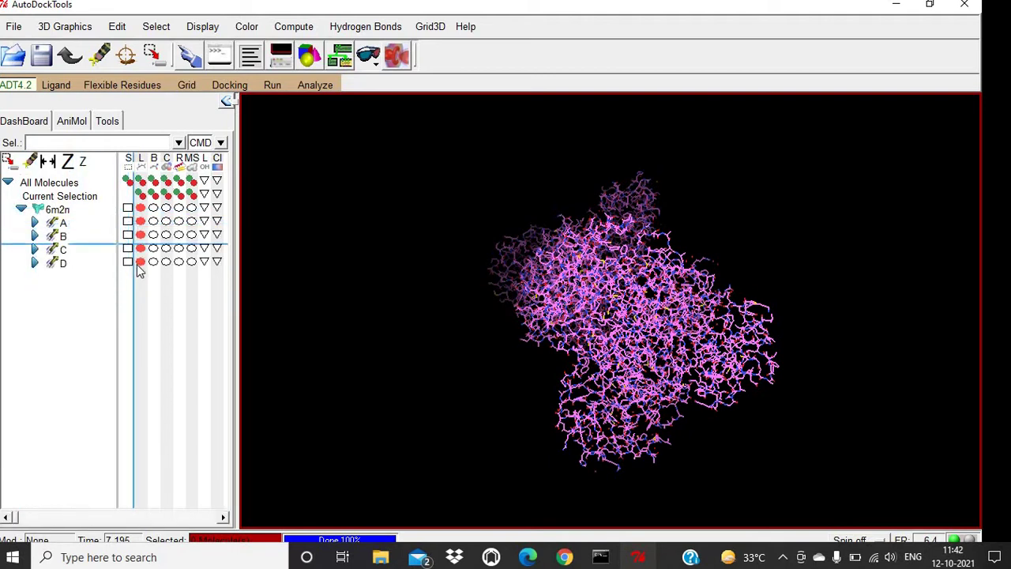
{"action": "left_click", "coordinate": [128, 261]}
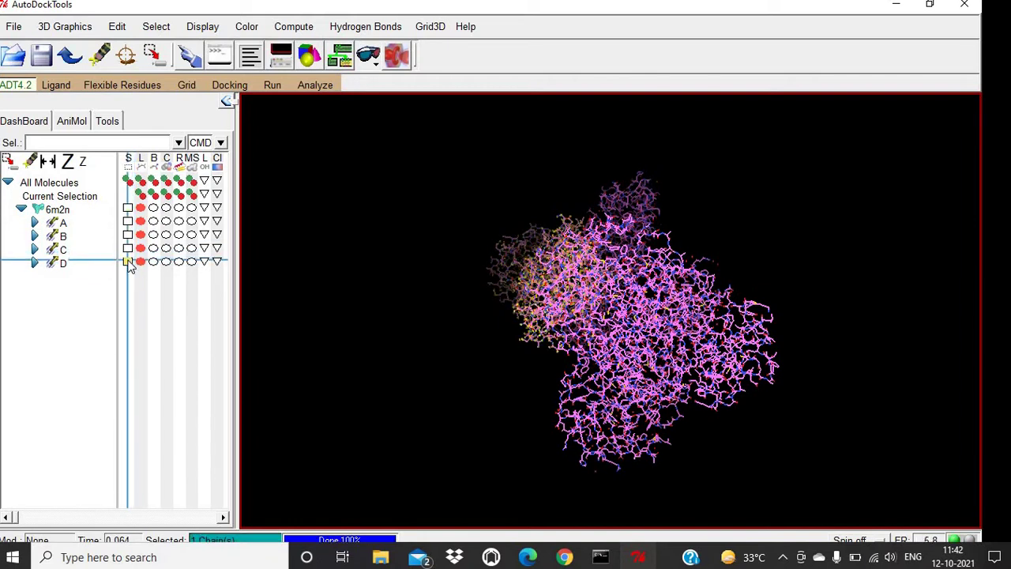
{"action": "left_click", "coordinate": [127, 247]}
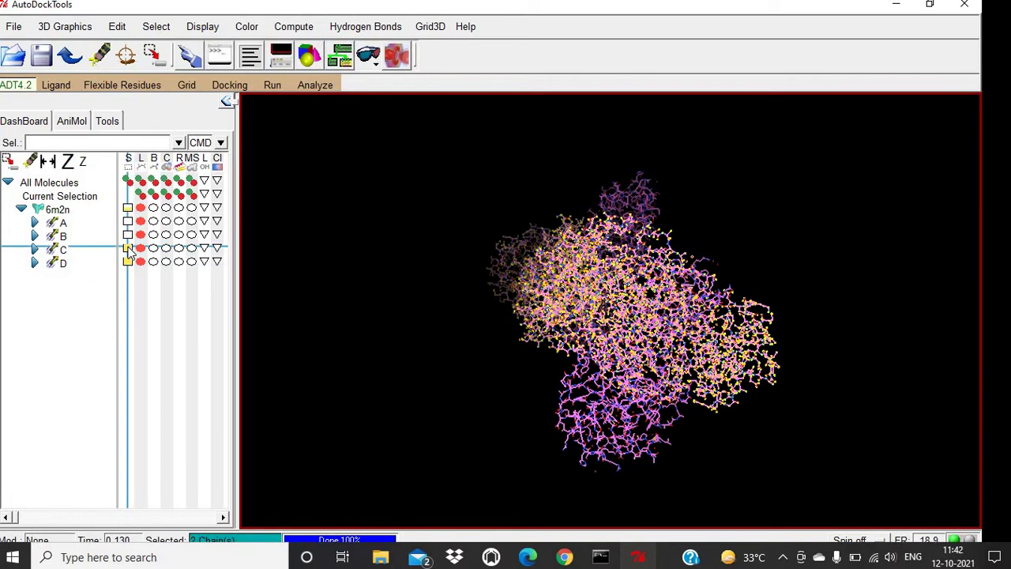
{"action": "left_click", "coordinate": [127, 234]}
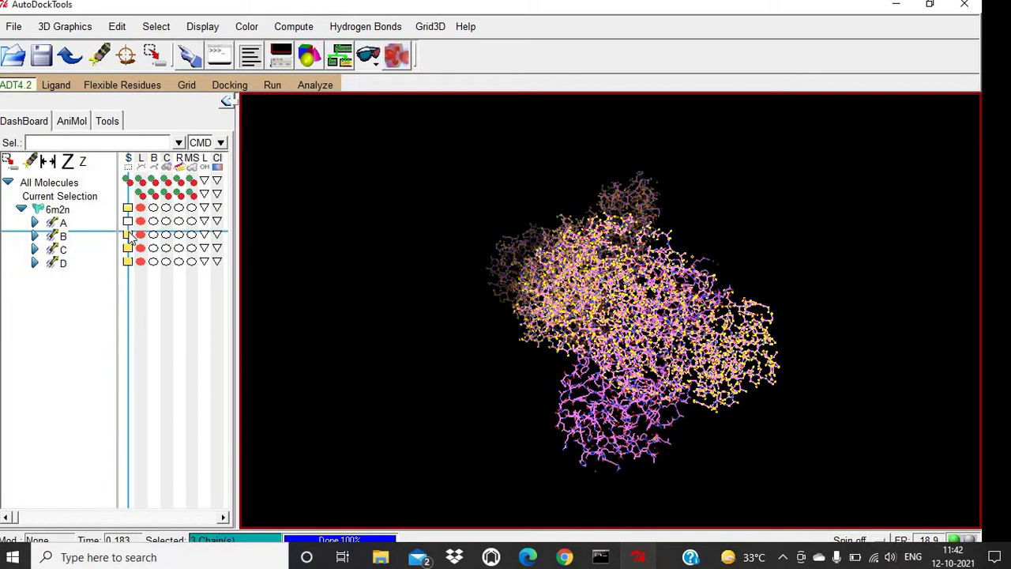
{"action": "left_click", "coordinate": [117, 26]}
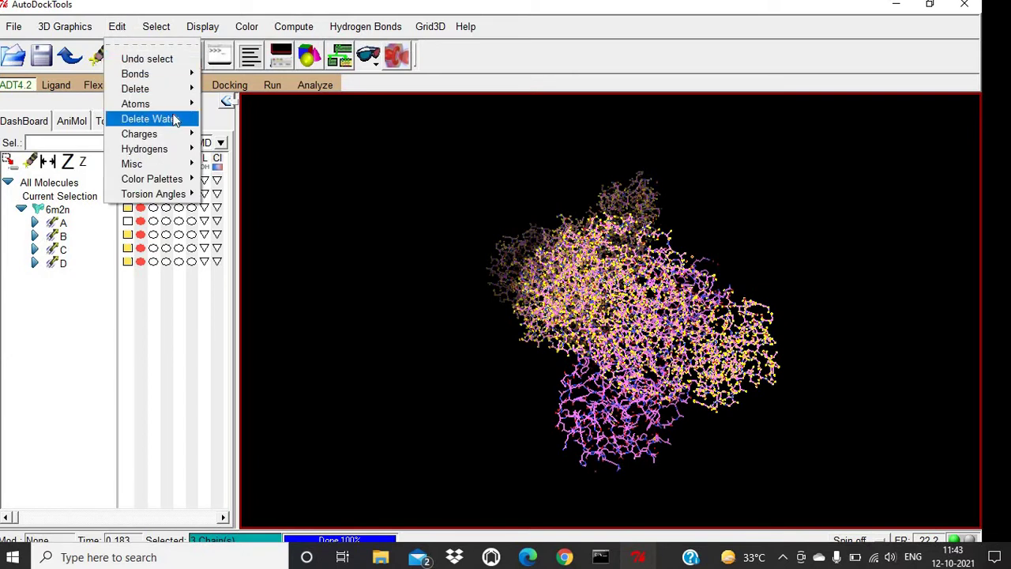
{"action": "mouse_move", "coordinate": [165, 89]}
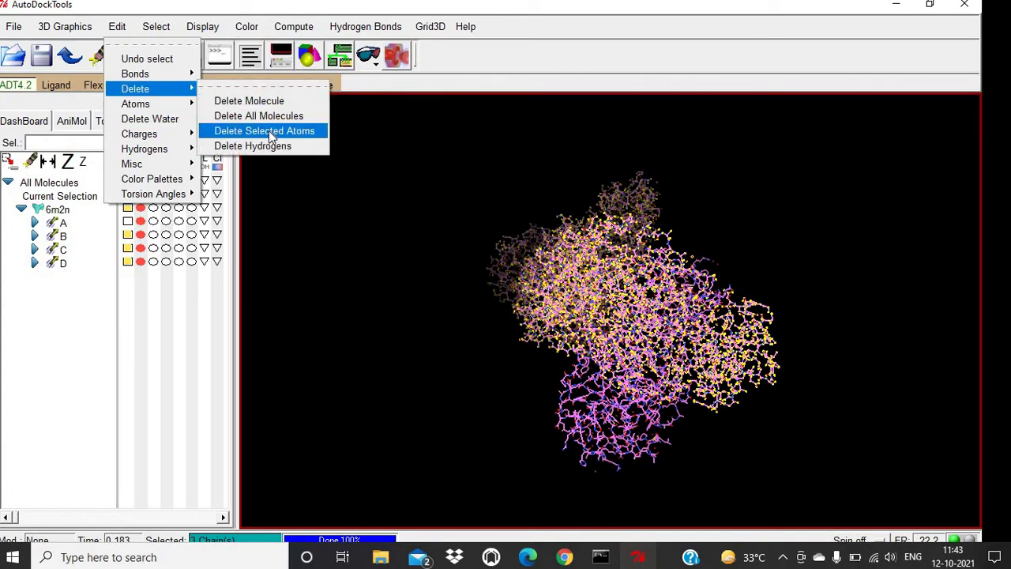
{"action": "left_click", "coordinate": [269, 131]}
{"action": "left_click", "coordinate": [91, 75]}
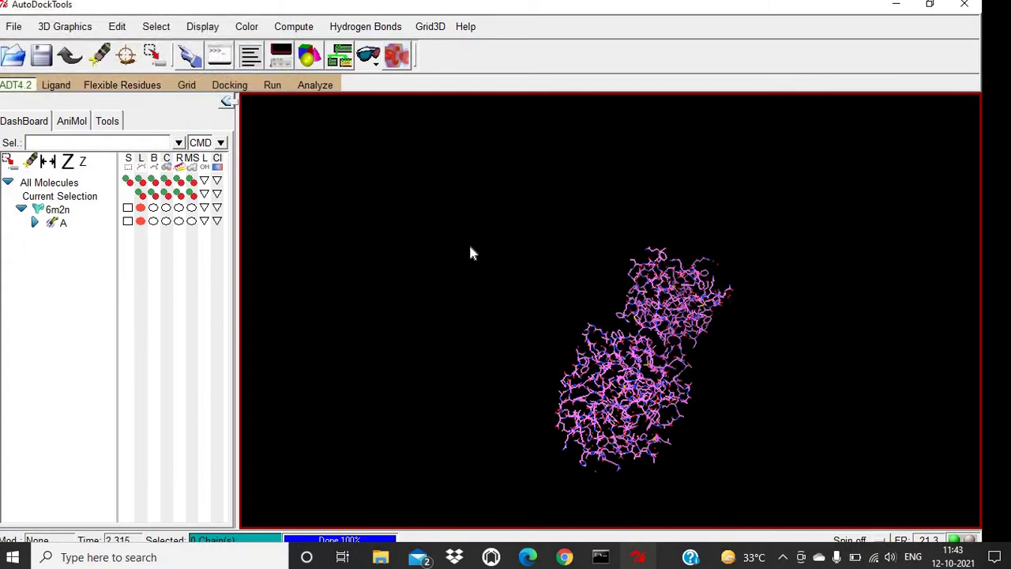
Step: Inspect the remaining structure from several angles, and expand chain A to examine its residues, ligand and water entries
{"action": "left_click_drag", "start_coordinate": [535, 263], "coordinate": [308, 224]}
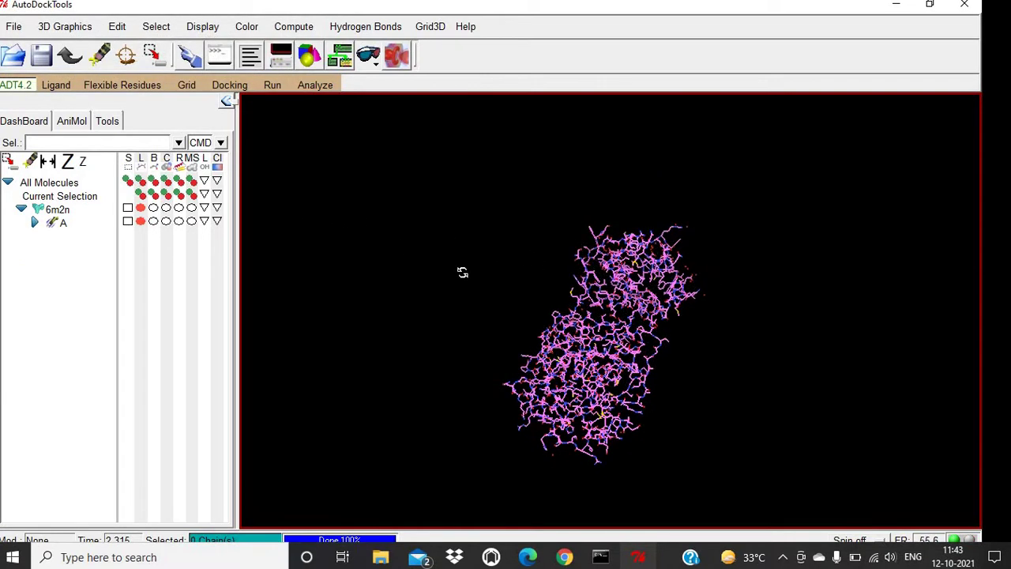
{"action": "left_click_drag", "start_coordinate": [463, 270], "coordinate": [591, 208]}
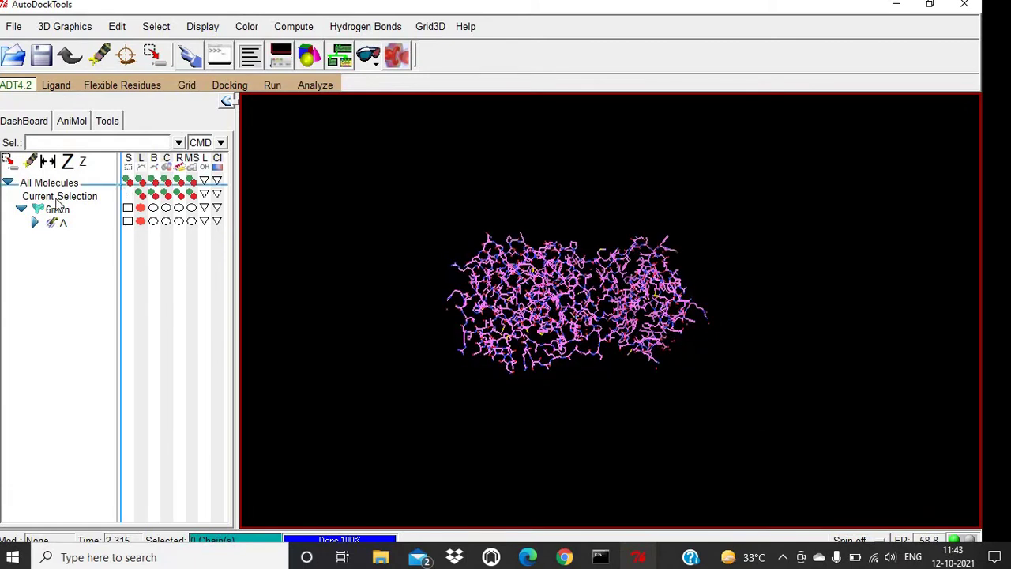
{"action": "left_click", "coordinate": [34, 222]}
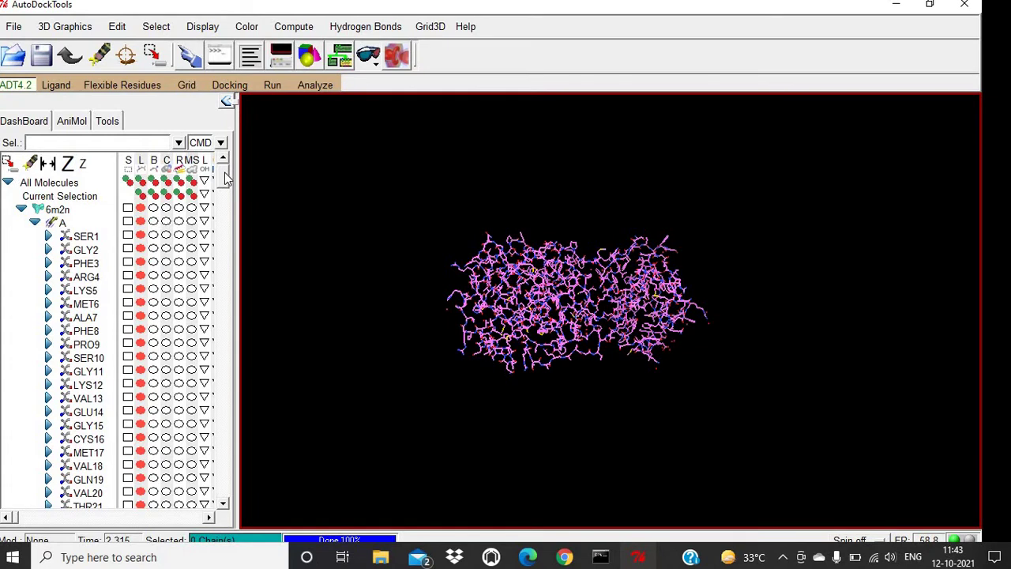
{"action": "left_click_drag", "start_coordinate": [225, 175], "coordinate": [224, 254]}
{"action": "left_click_drag", "start_coordinate": [229, 350], "coordinate": [225, 498]}
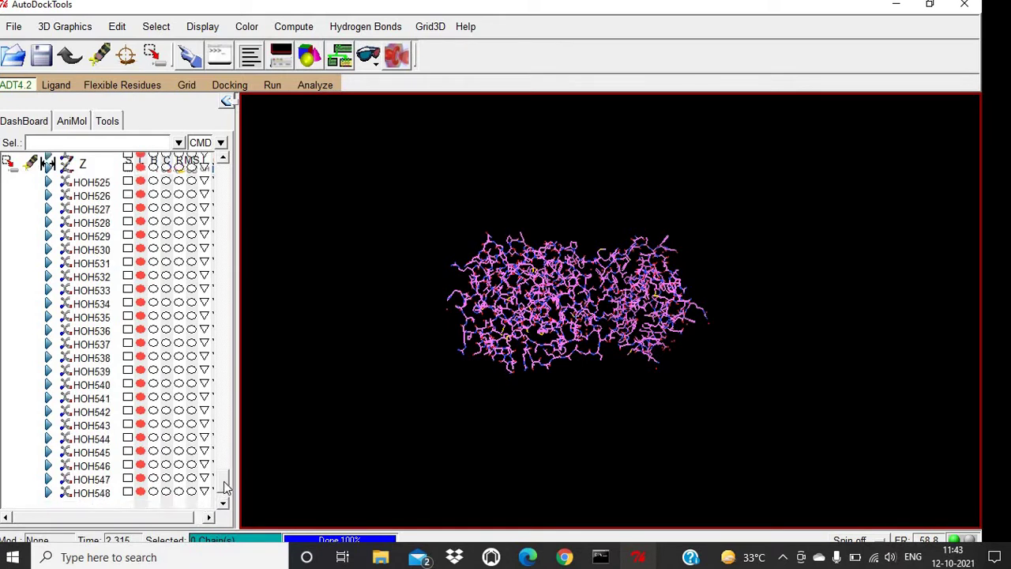
{"action": "left_click_drag", "start_coordinate": [225, 486], "coordinate": [227, 449]}
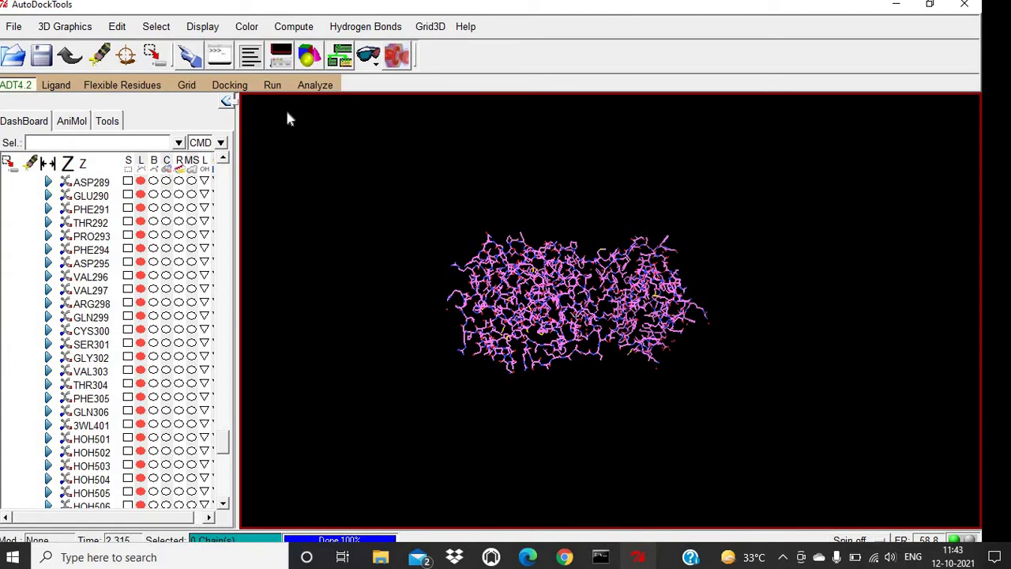
Step: Delete all water molecules from the 6m2n structure
{"action": "left_click", "coordinate": [158, 27]}
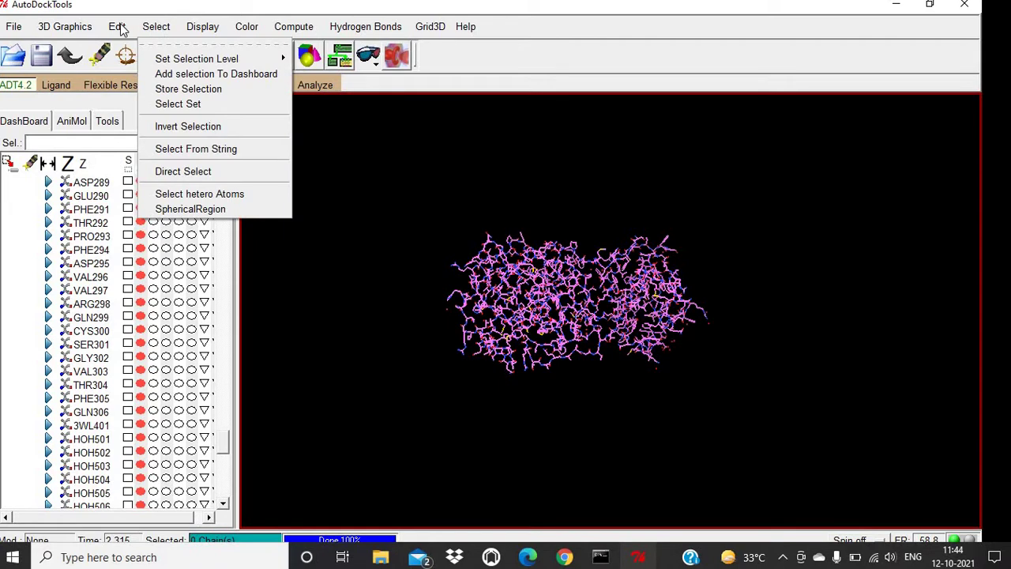
{"action": "mouse_move", "coordinate": [117, 27]}
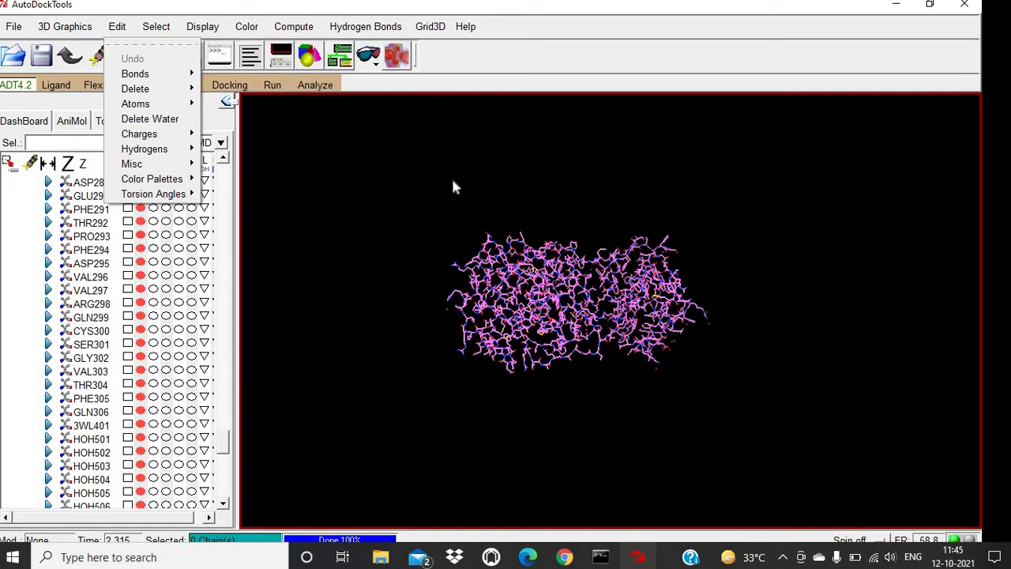
{"action": "left_click", "coordinate": [181, 120]}
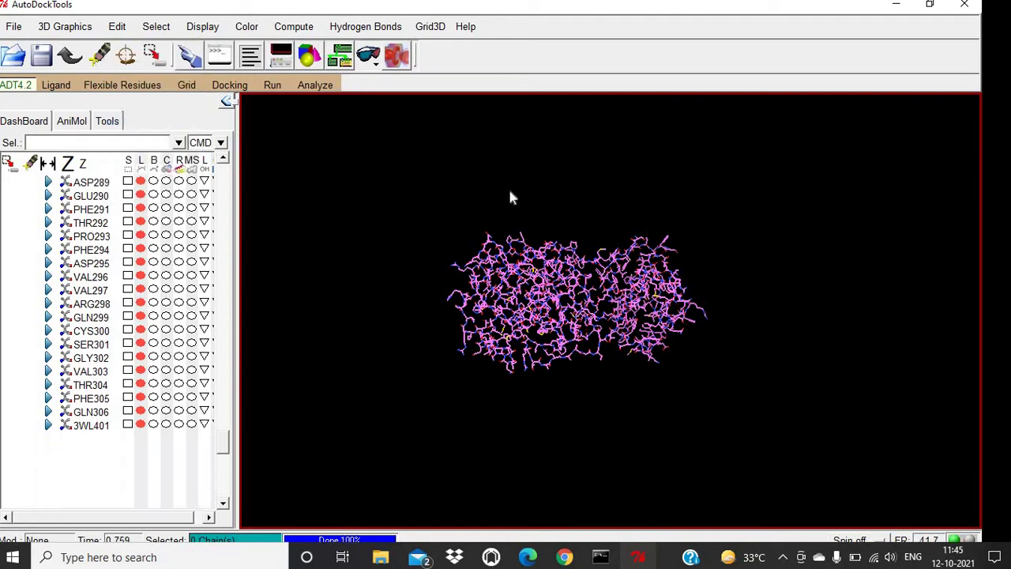
Step: Write the chain A structure with its ligand to a PDB file named Complex.pdb in the Desktop's Docking folder
{"action": "left_click_drag", "start_coordinate": [636, 189], "coordinate": [476, 140]}
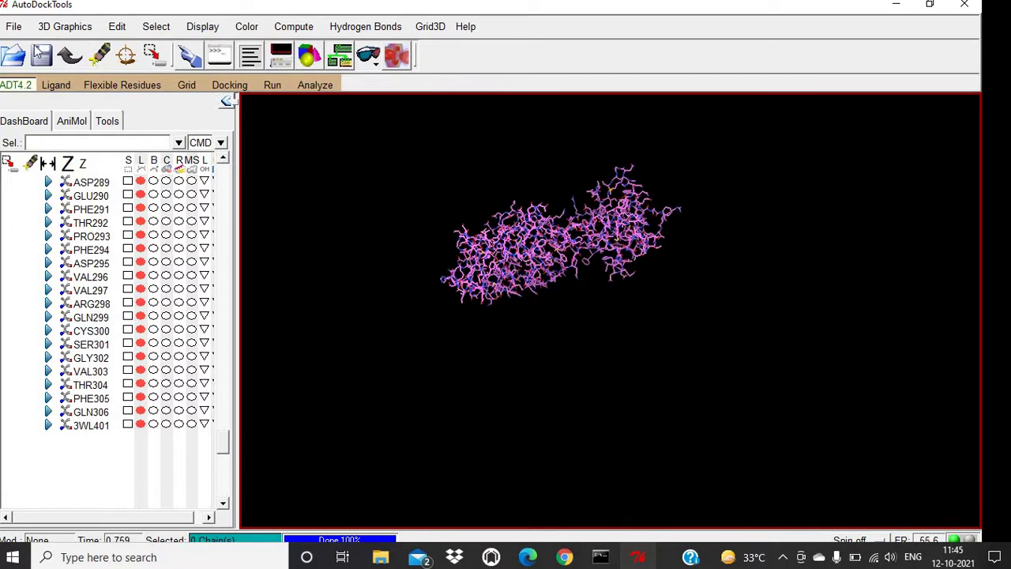
{"action": "left_click", "coordinate": [14, 27]}
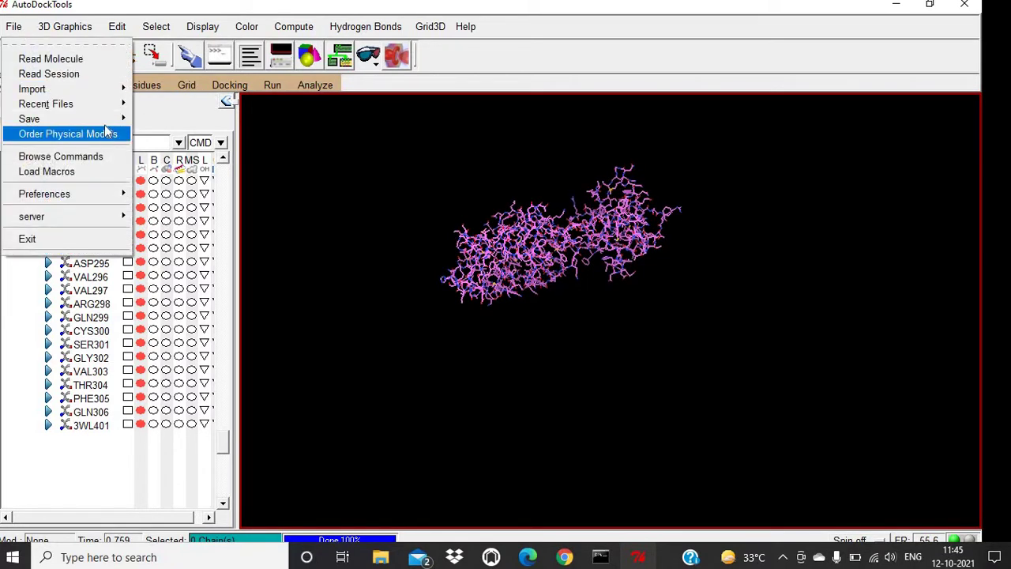
{"action": "mouse_move", "coordinate": [106, 125]}
{"action": "left_click", "coordinate": [195, 151]}
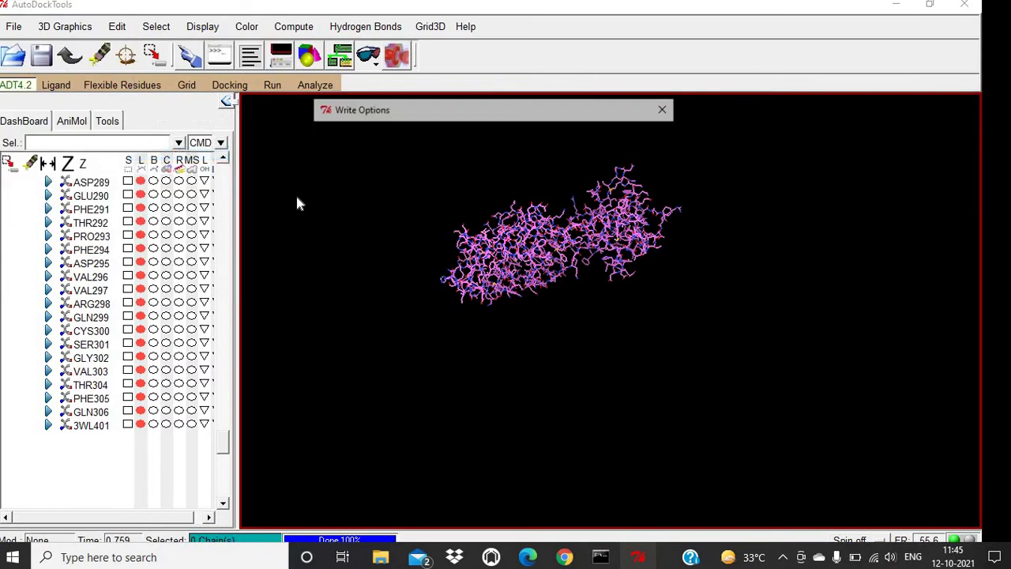
{"action": "left_click", "coordinate": [596, 157]}
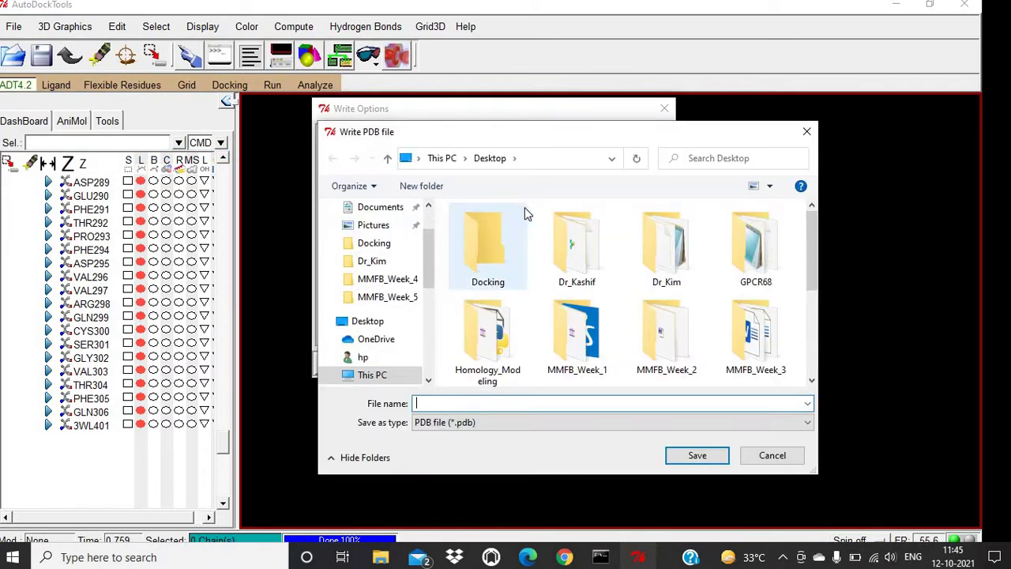
{"action": "double_click", "coordinate": [494, 247]}
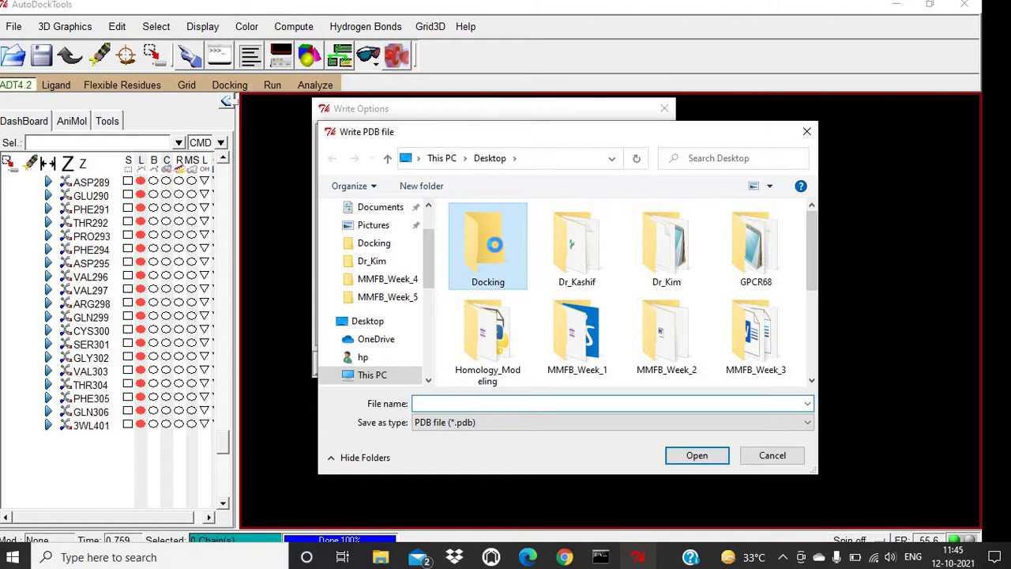
{"action": "left_click", "coordinate": [482, 405]}
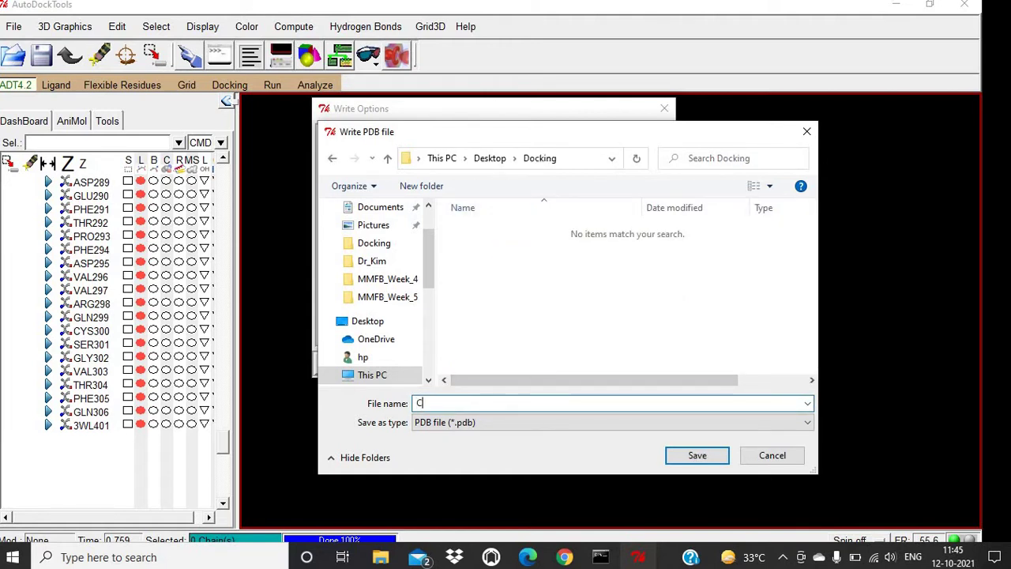
{"action": "type", "text": "ex.pdb"}
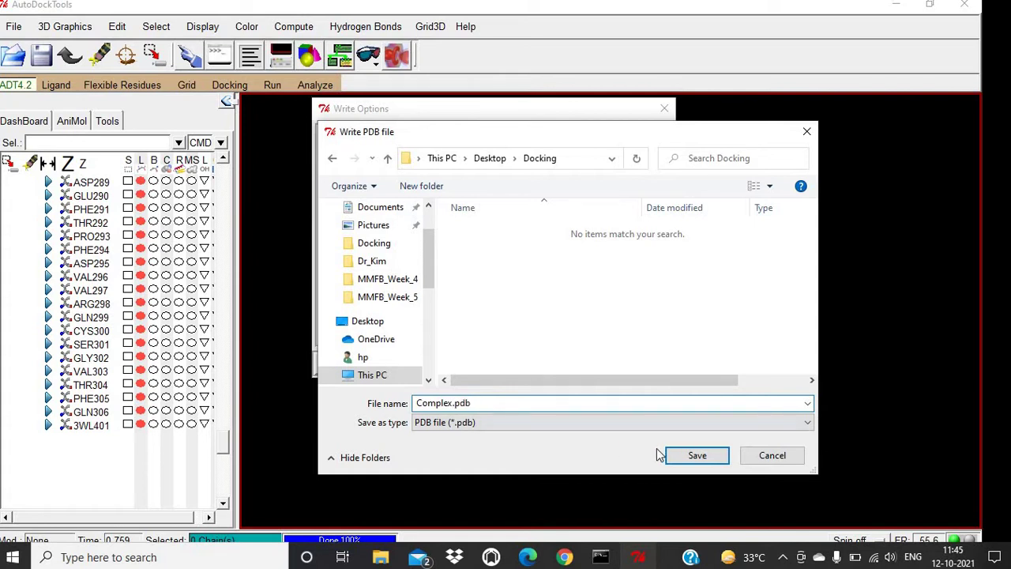
{"action": "left_click", "coordinate": [697, 455]}
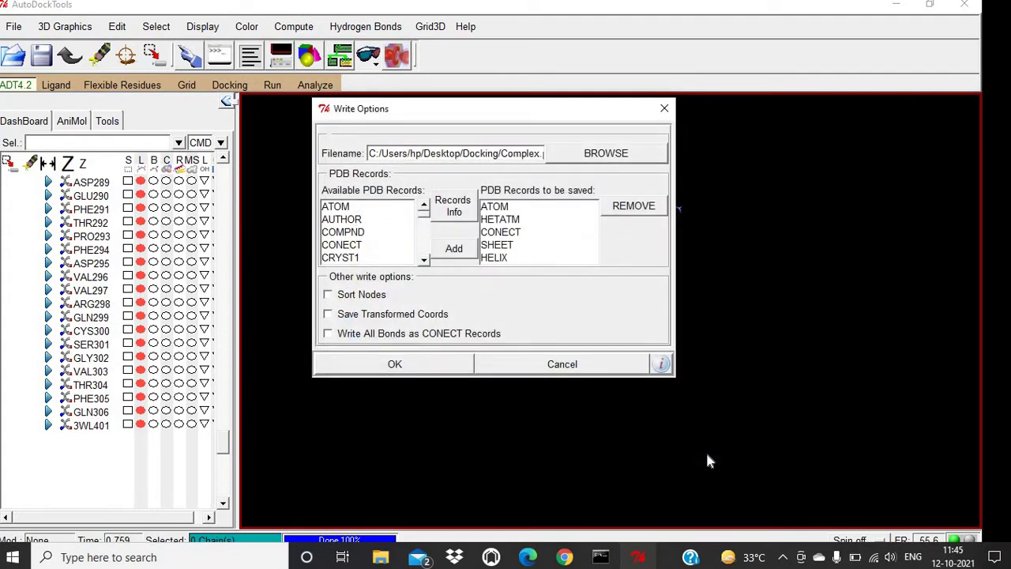
{"action": "left_click", "coordinate": [425, 369]}
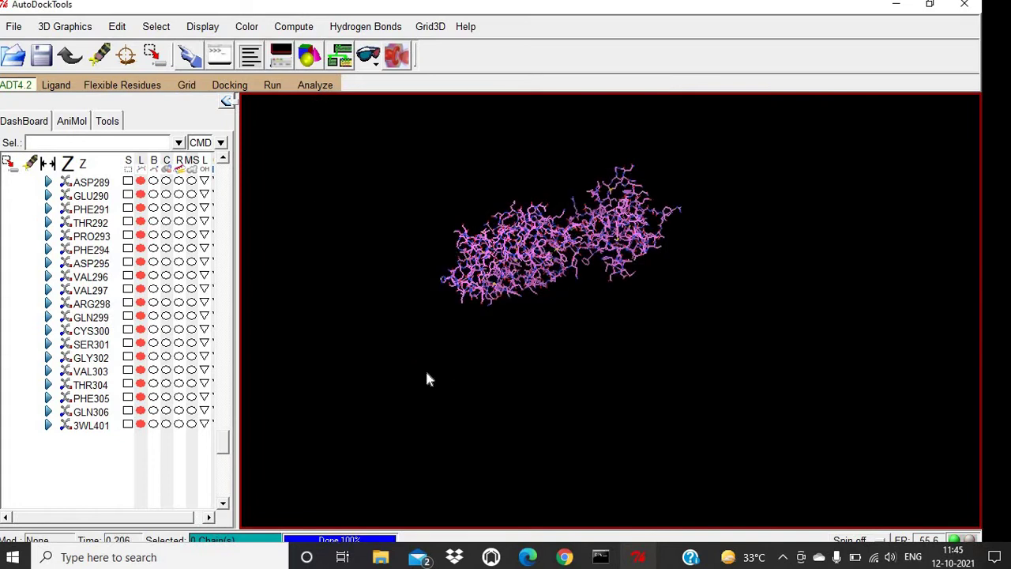
Step: Select the 3WL401 ligand residue of chain A and center the view on the selection
{"action": "left_click_drag", "start_coordinate": [560, 340], "coordinate": [490, 257]}
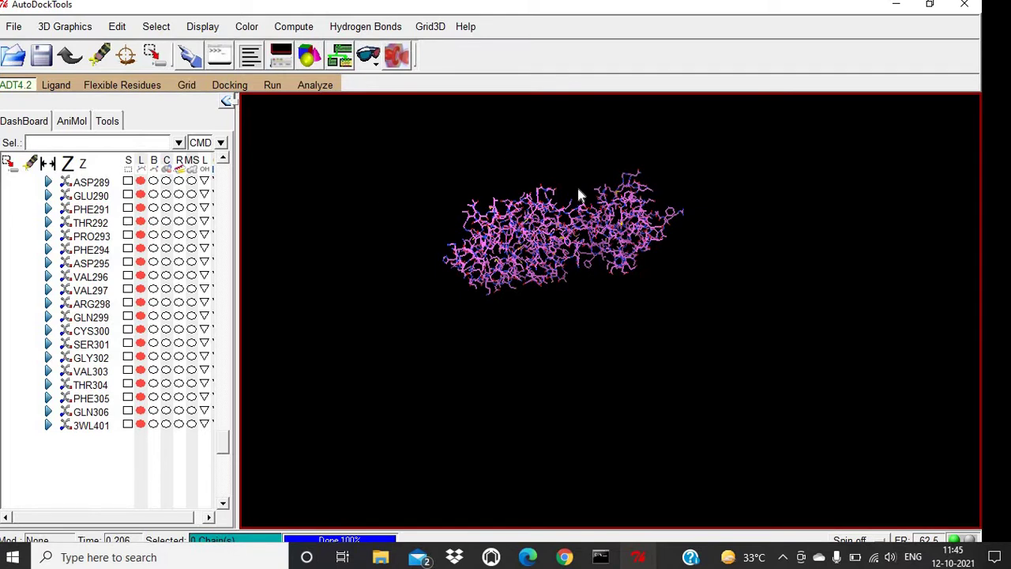
{"action": "left_click_drag", "start_coordinate": [579, 194], "coordinate": [661, 241]}
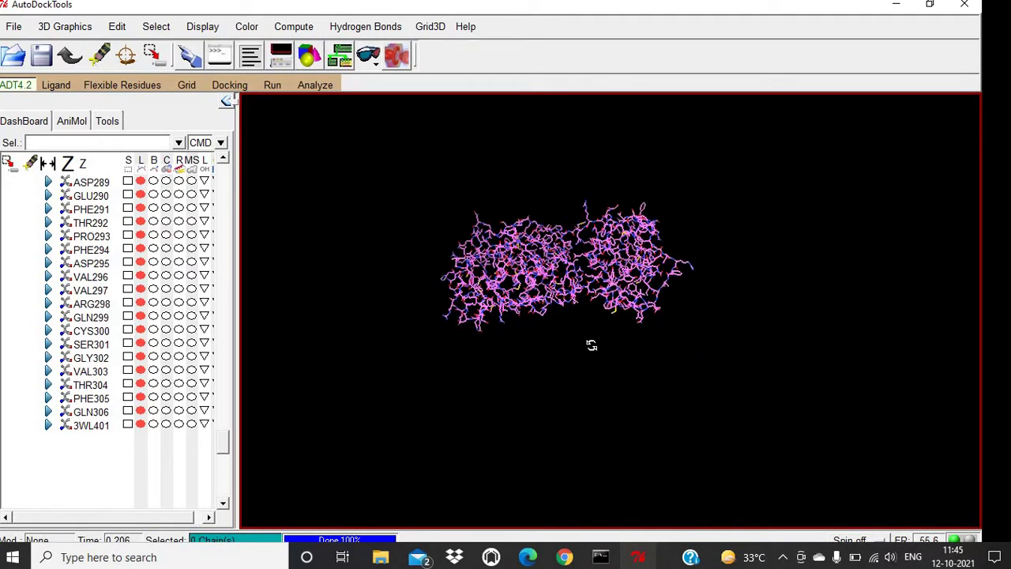
{"action": "left_click_drag", "start_coordinate": [592, 345], "coordinate": [330, 207]}
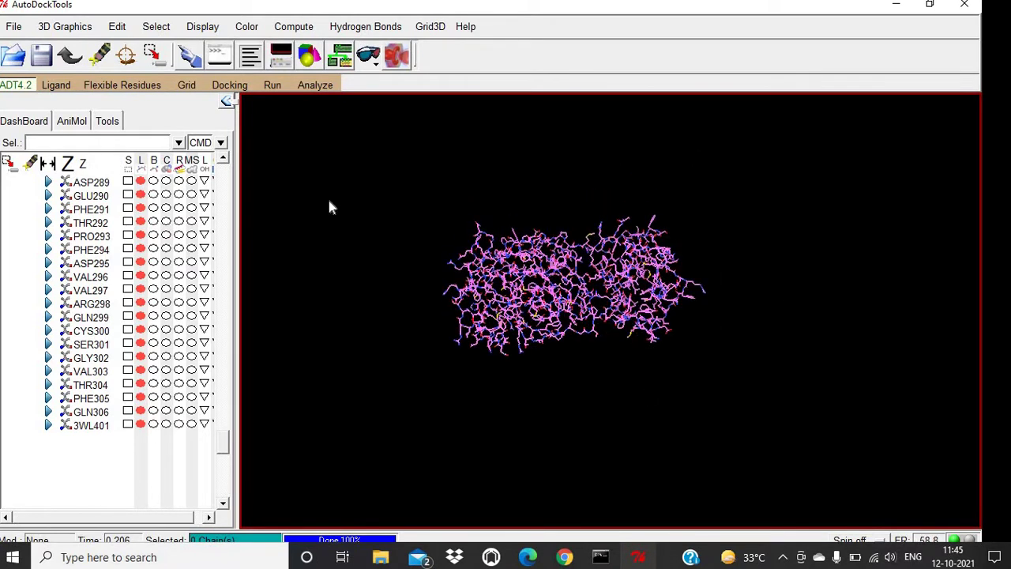
{"action": "left_click", "coordinate": [128, 423]}
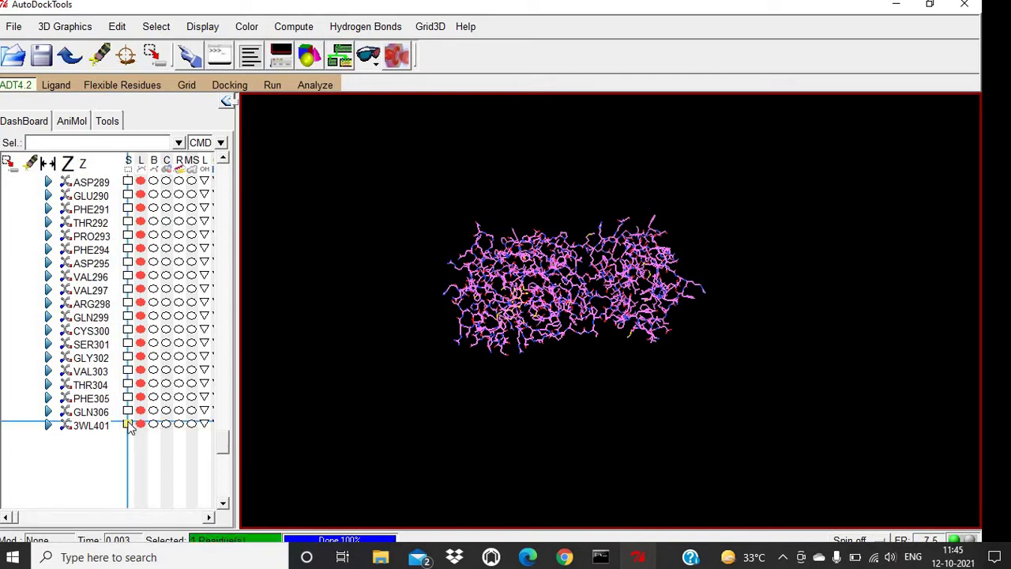
{"action": "left_click", "coordinate": [99, 427]}
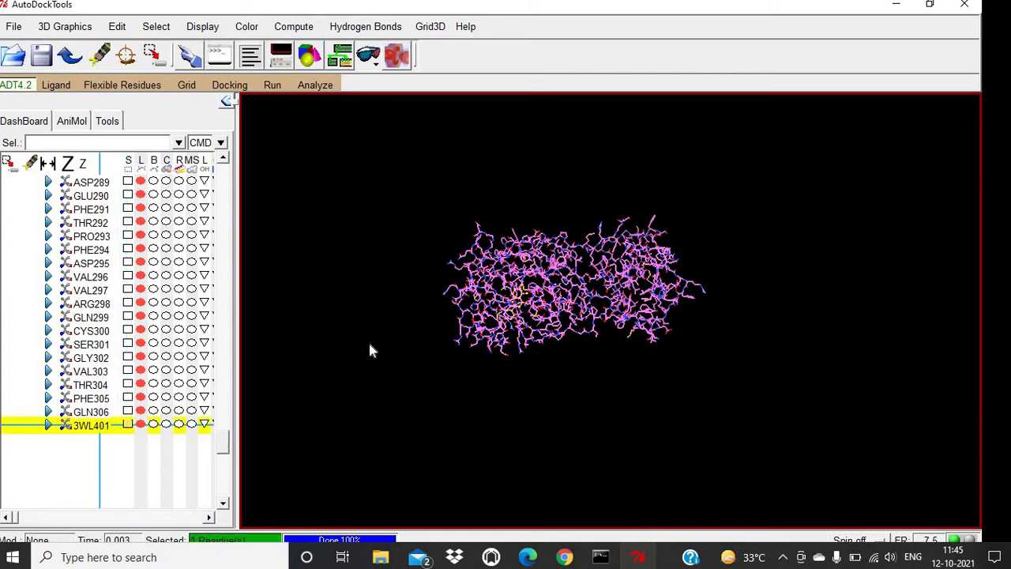
{"action": "left_click_drag", "start_coordinate": [606, 361], "coordinate": [645, 317]}
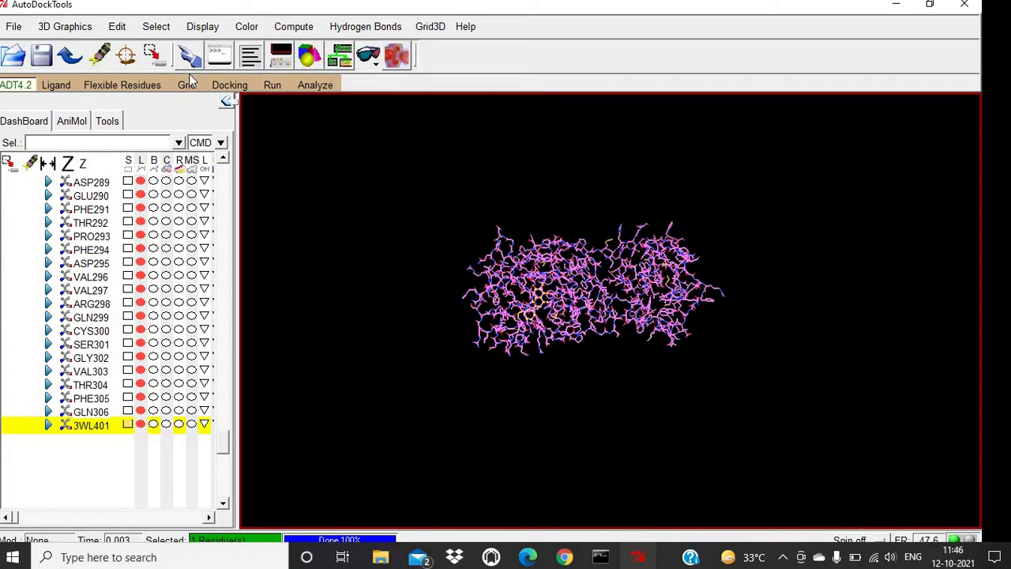
{"action": "left_click", "coordinate": [125, 55]}
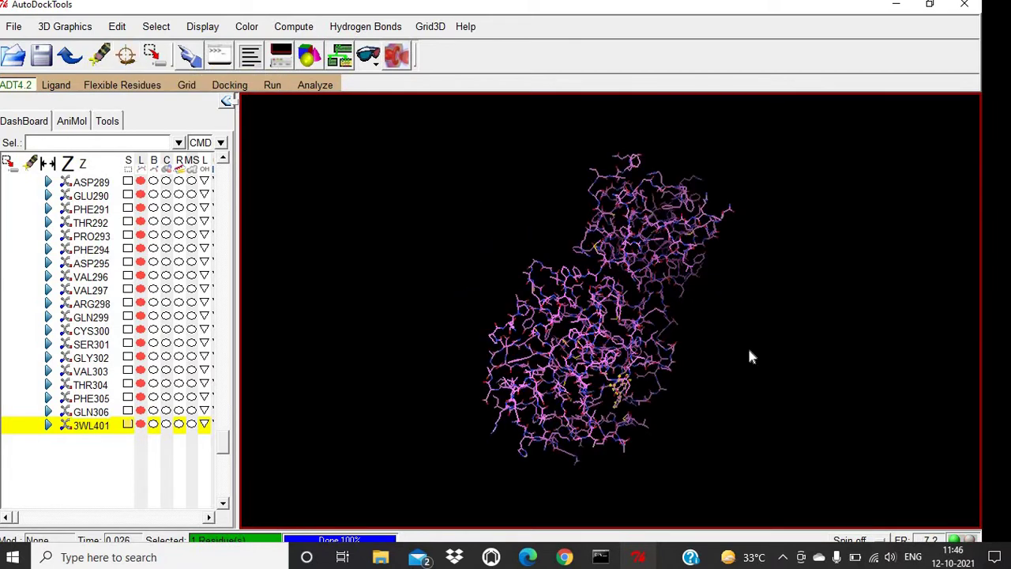
{"action": "left_click_drag", "start_coordinate": [750, 356], "coordinate": [520, 259]}
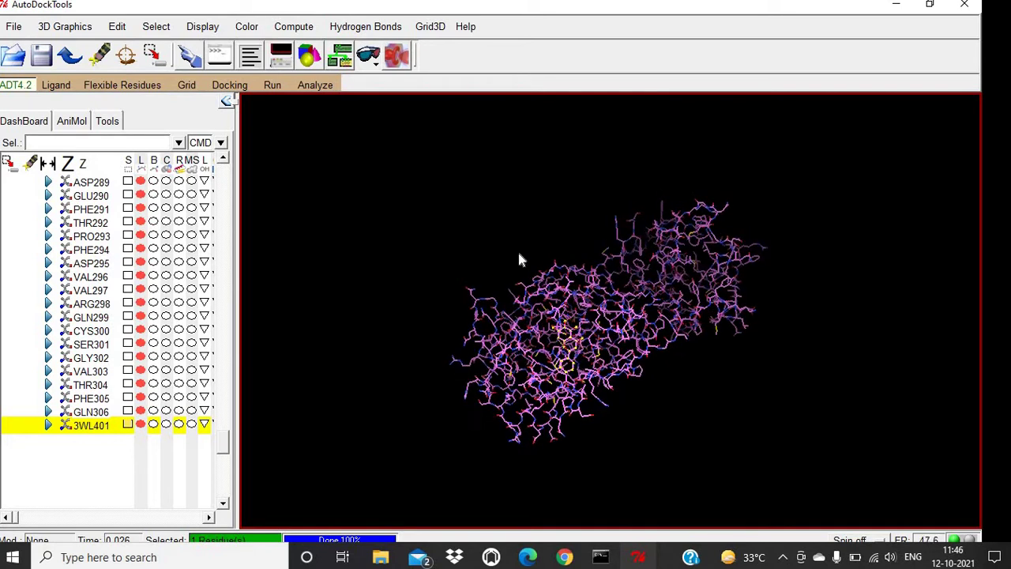
Step: Display the selected 3WL401 ligand in ball-and-stick representation to examine it within the binding pocket
{"action": "left_click", "coordinate": [154, 424]}
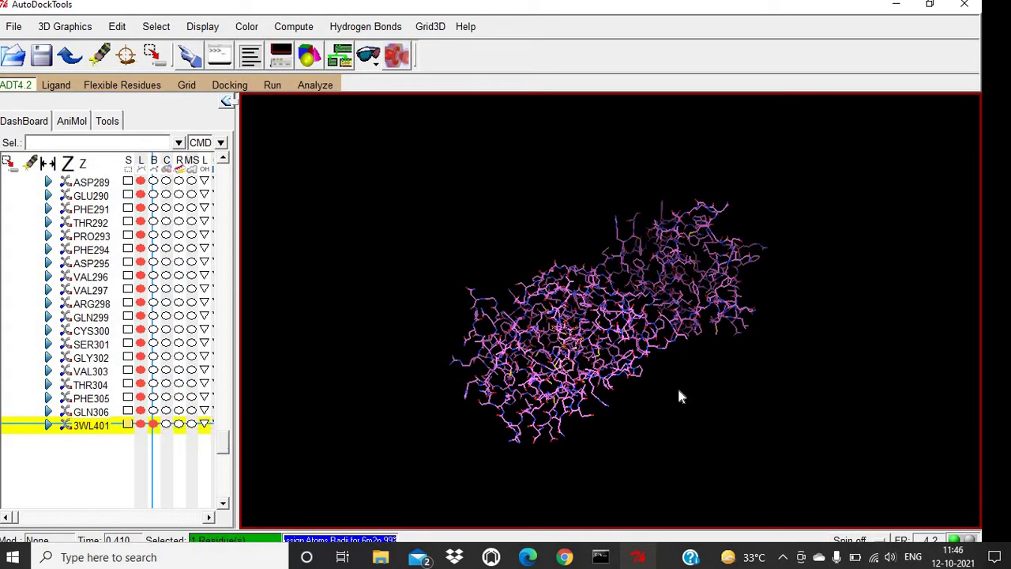
{"action": "left_click_drag", "start_coordinate": [709, 395], "coordinate": [692, 362]}
{"action": "scroll", "coordinate": [716, 383], "scroll_direction": "up", "scroll_amount": 5}
{"action": "scroll", "coordinate": [685, 291], "scroll_direction": "up", "scroll_amount": 5}
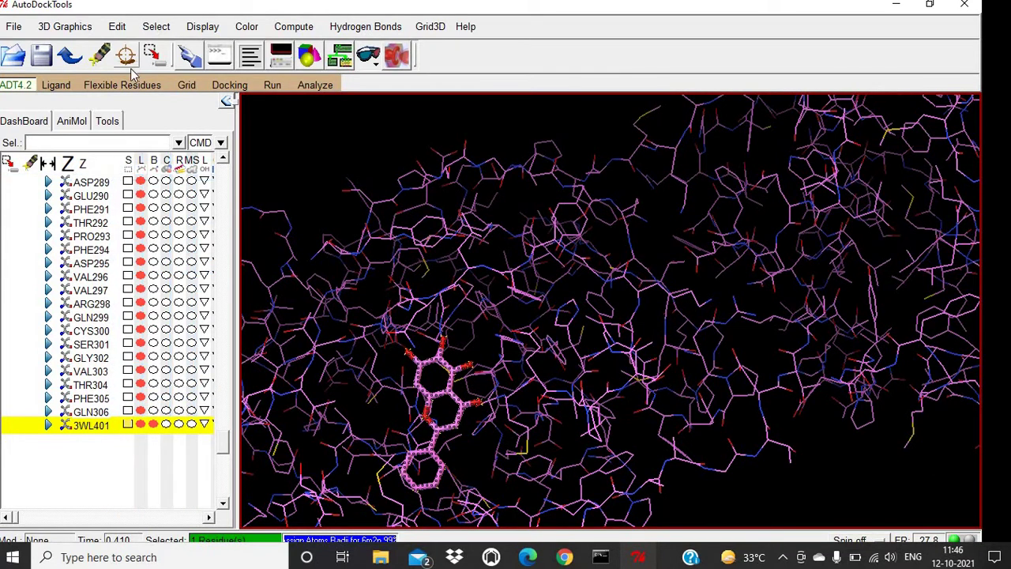
Step: Delete the selected atoms of the 3WL401 ligand and accept that the deletion cannot be undone
{"action": "left_click", "coordinate": [117, 26]}
{"action": "mouse_move", "coordinate": [189, 96]}
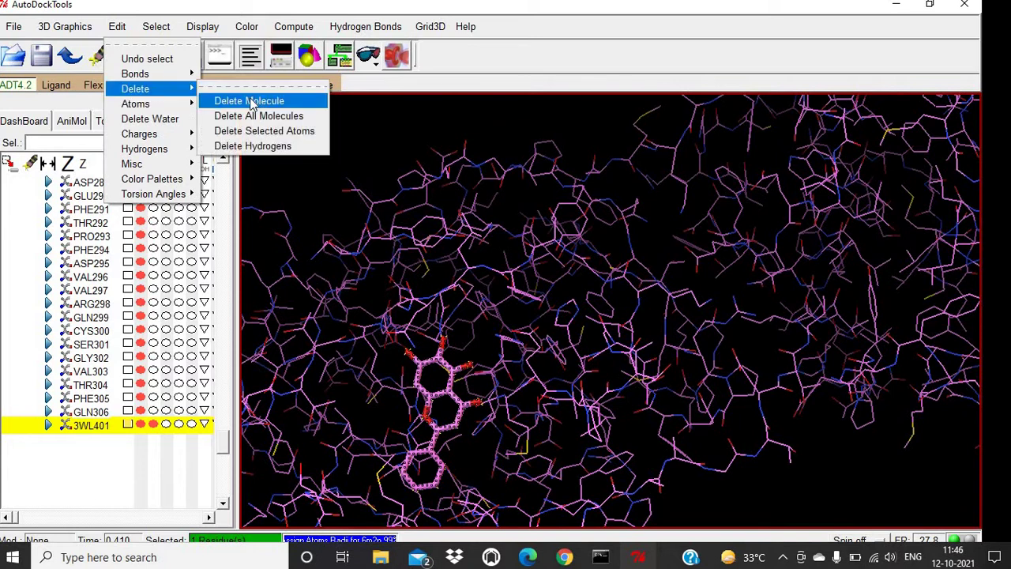
{"action": "left_click", "coordinate": [261, 130]}
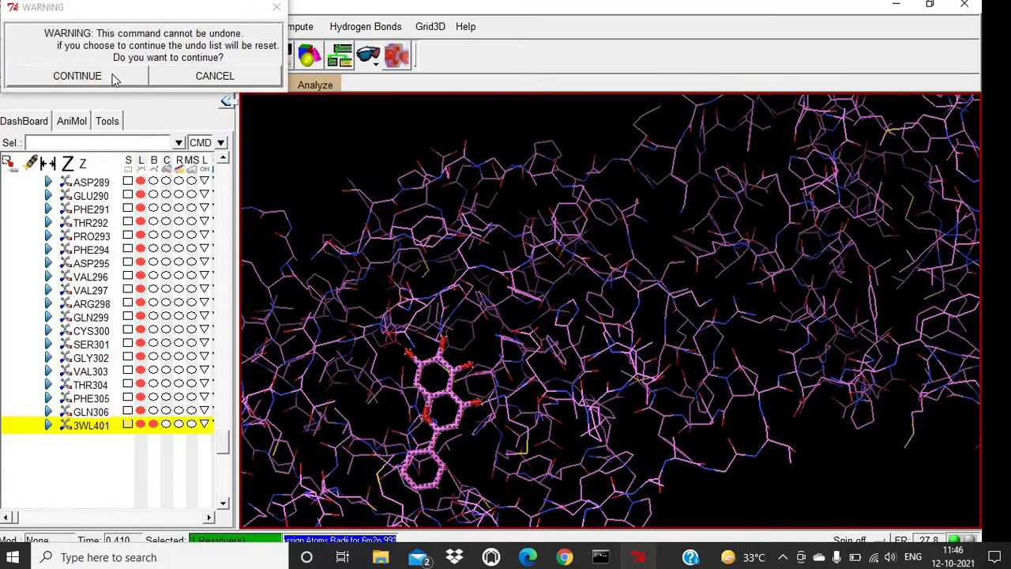
{"action": "left_click", "coordinate": [77, 76]}
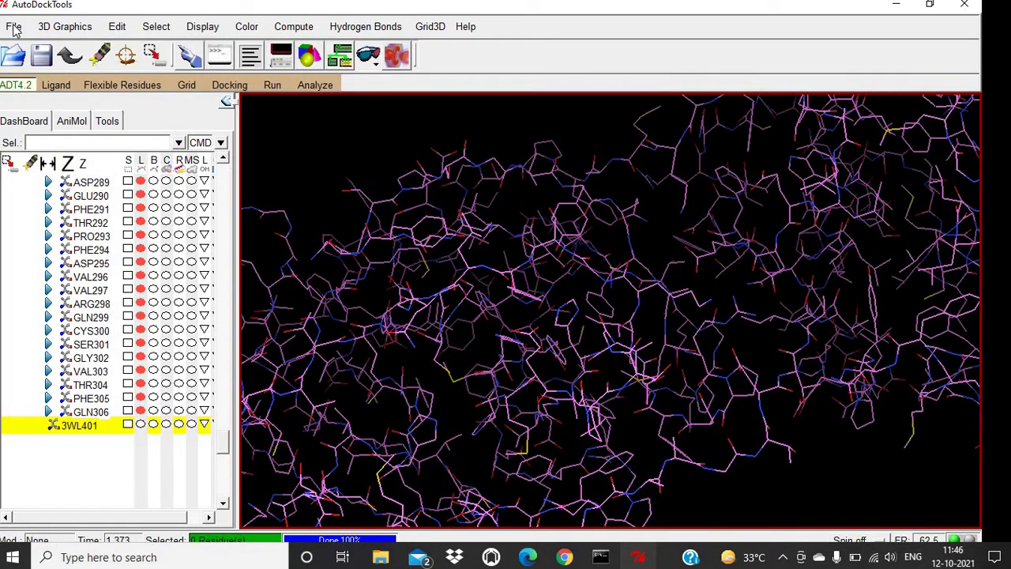
Step: Write the ligand-free protein to a PDB file named Receptor.pdb in the Desktop's Docking folder
{"action": "left_click", "coordinate": [13, 26]}
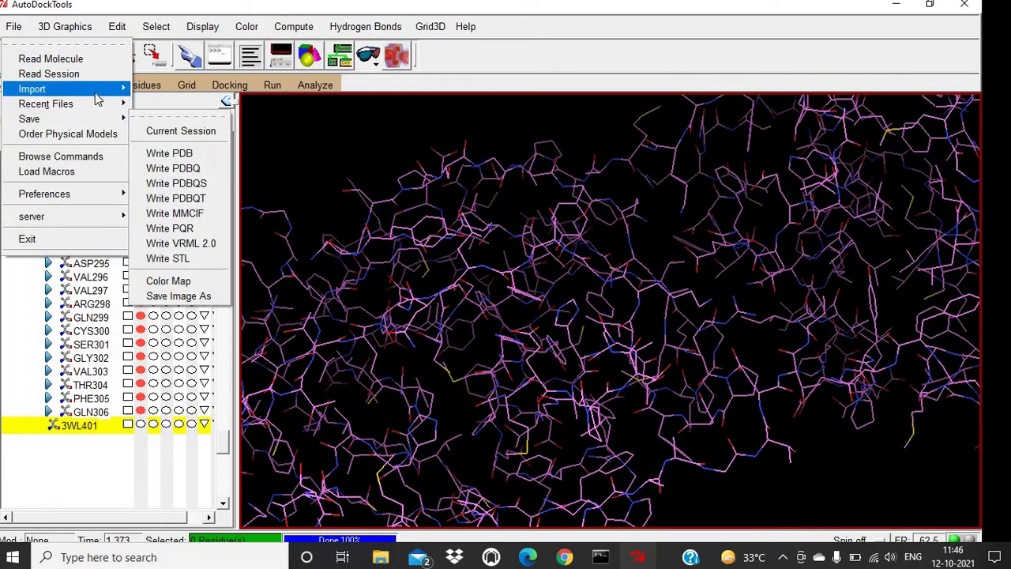
{"action": "mouse_move", "coordinate": [97, 119]}
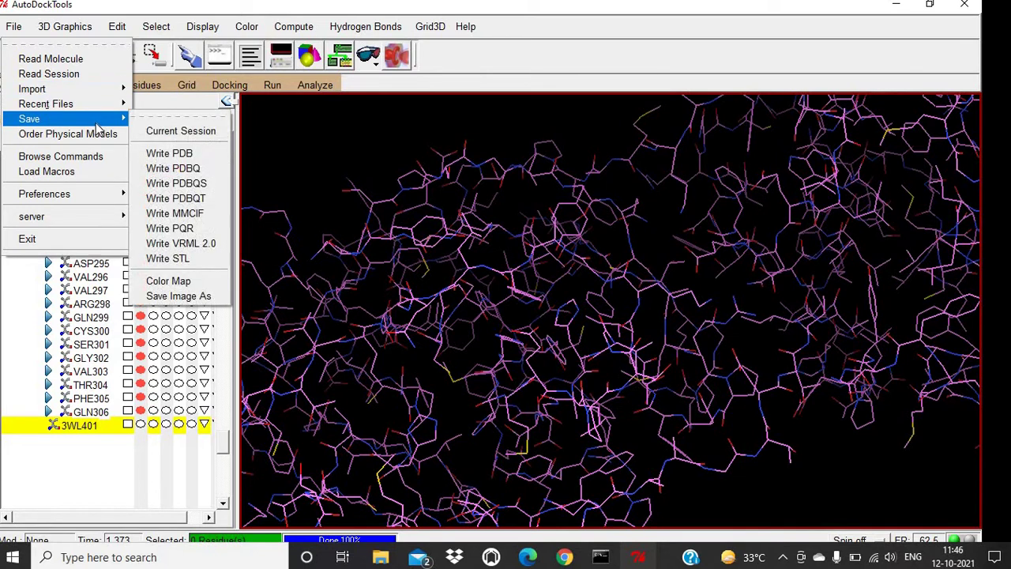
{"action": "left_click", "coordinate": [198, 157]}
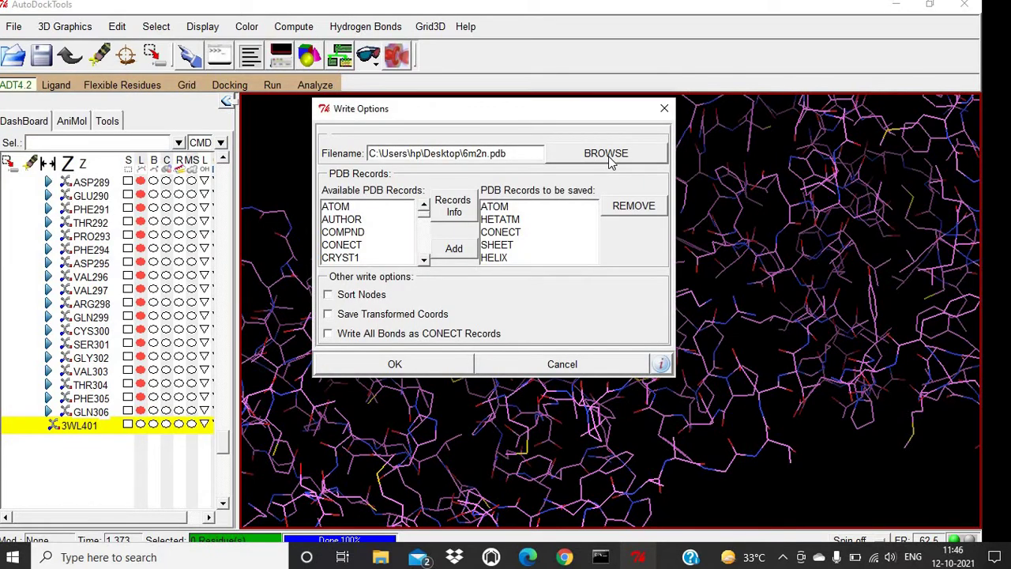
{"action": "left_click", "coordinate": [608, 157]}
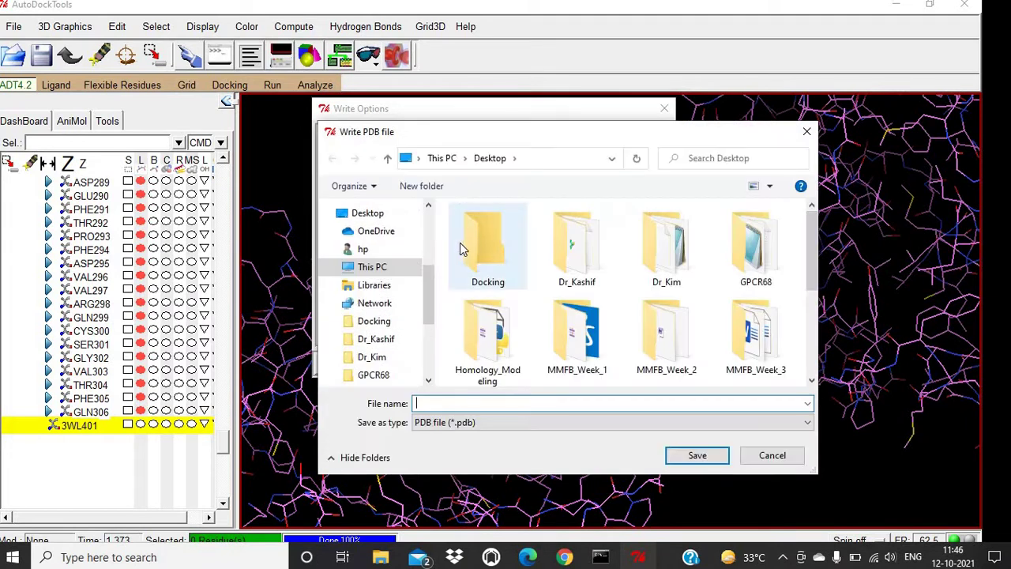
{"action": "double_click", "coordinate": [482, 250]}
{"action": "left_click", "coordinate": [482, 405]}
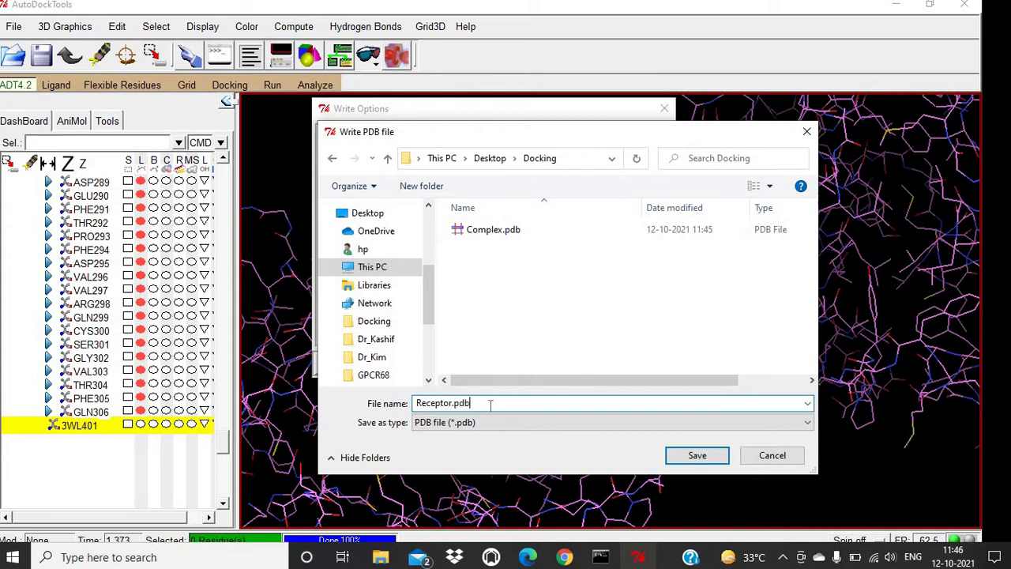
{"action": "left_click", "coordinate": [697, 455]}
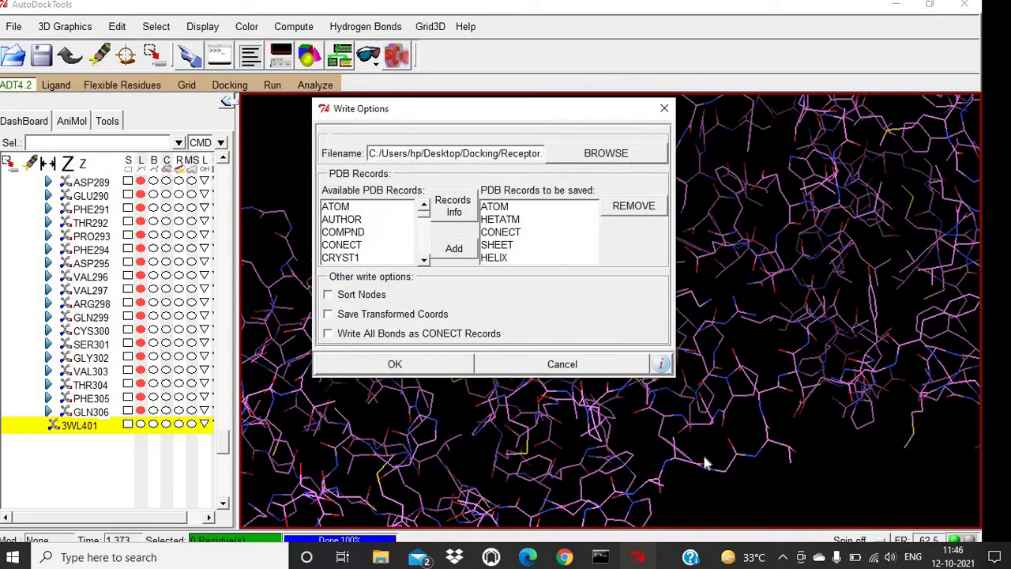
{"action": "left_click", "coordinate": [435, 368]}
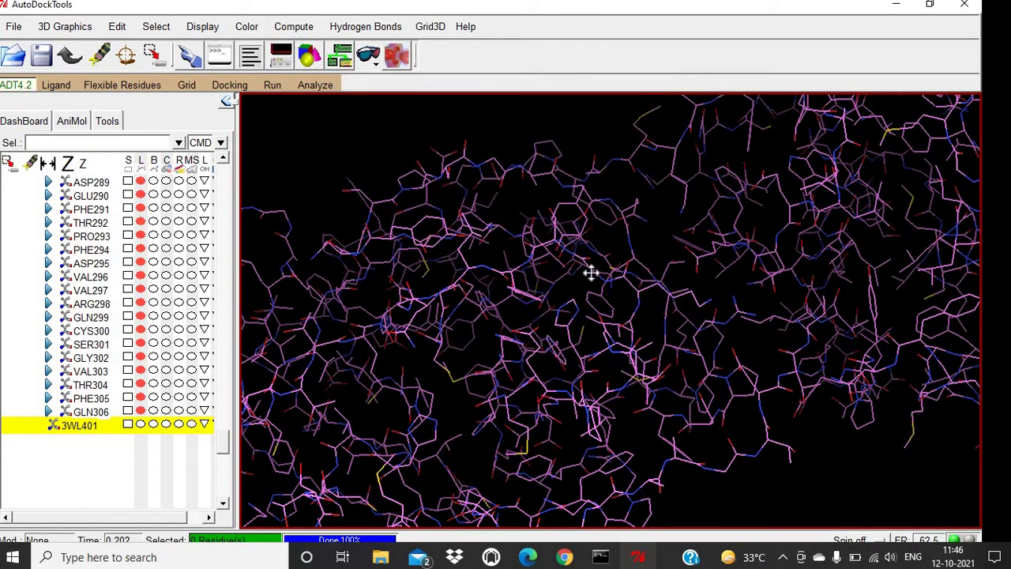
Step: Delete all molecules from the session and close the Python Shell window
{"action": "left_click_drag", "start_coordinate": [591, 273], "coordinate": [607, 360]}
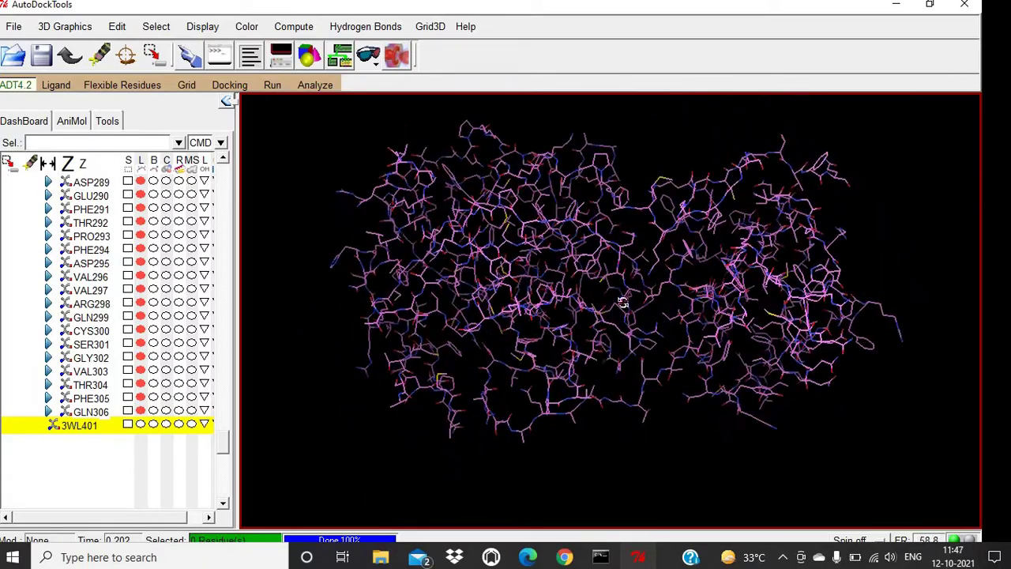
{"action": "left_click_drag", "start_coordinate": [624, 302], "coordinate": [662, 281]}
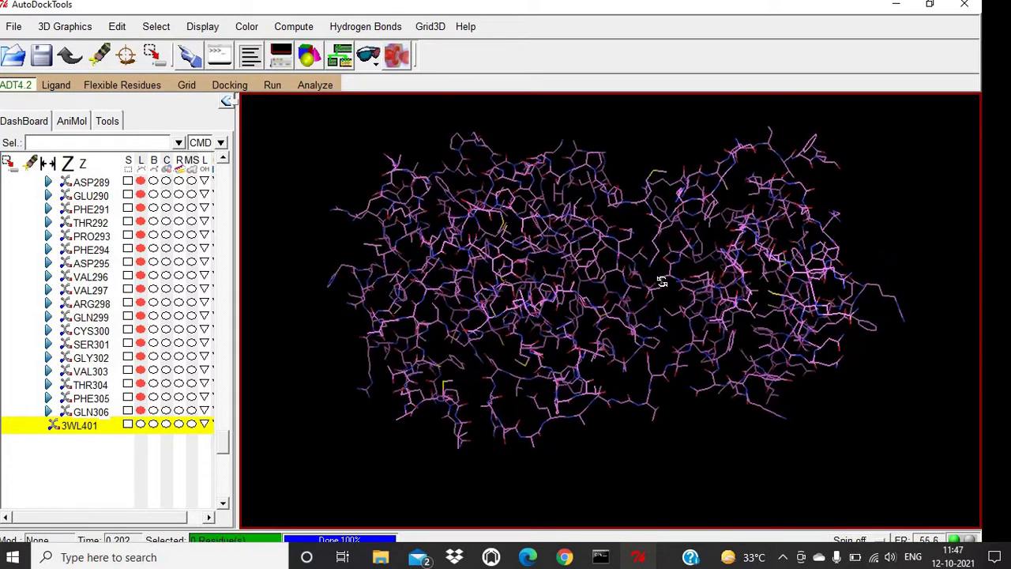
{"action": "left_click", "coordinate": [116, 26]}
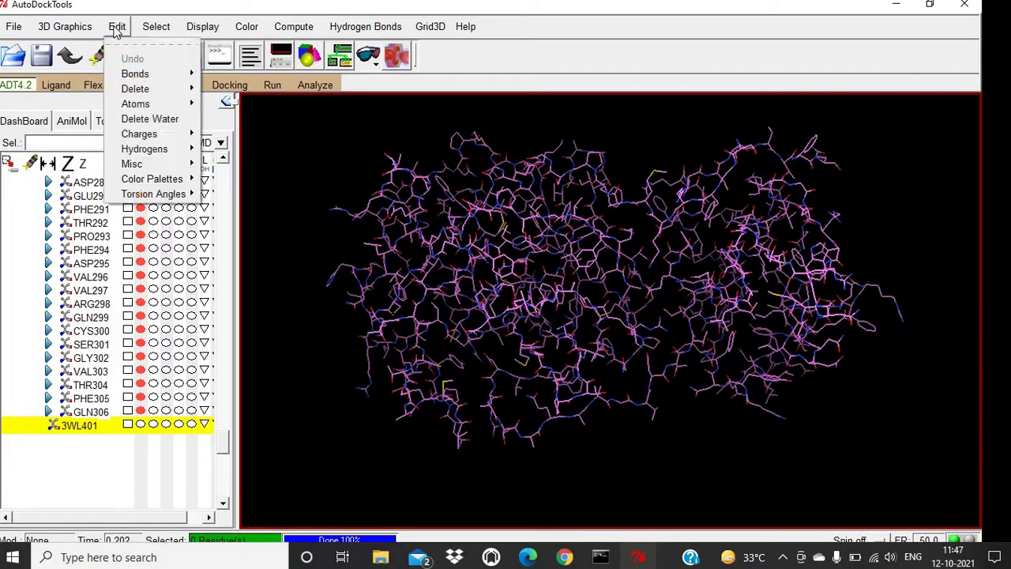
{"action": "mouse_move", "coordinate": [167, 89]}
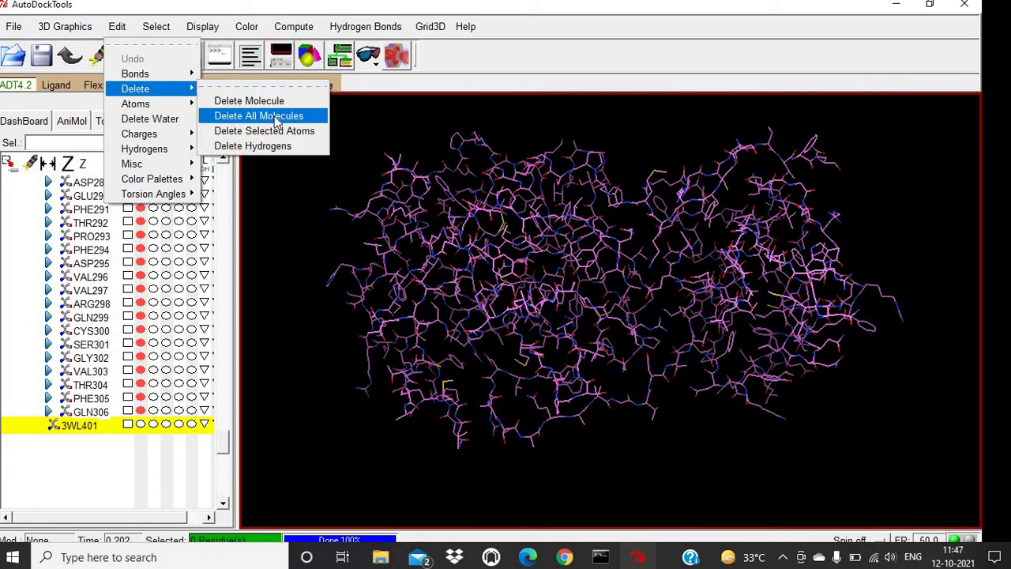
{"action": "left_click", "coordinate": [274, 116]}
{"action": "left_click", "coordinate": [101, 82]}
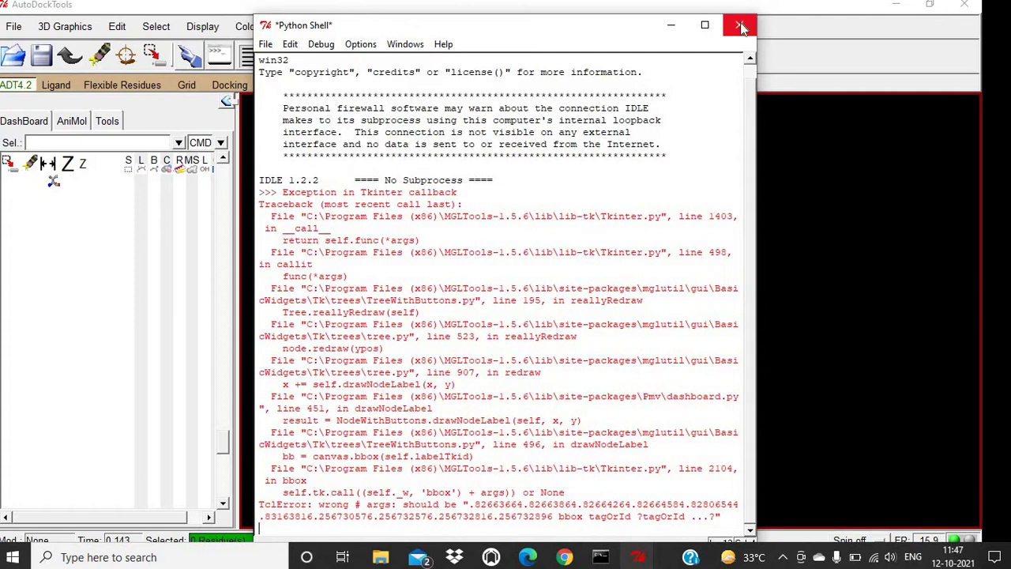
{"action": "left_click", "coordinate": [737, 24]}
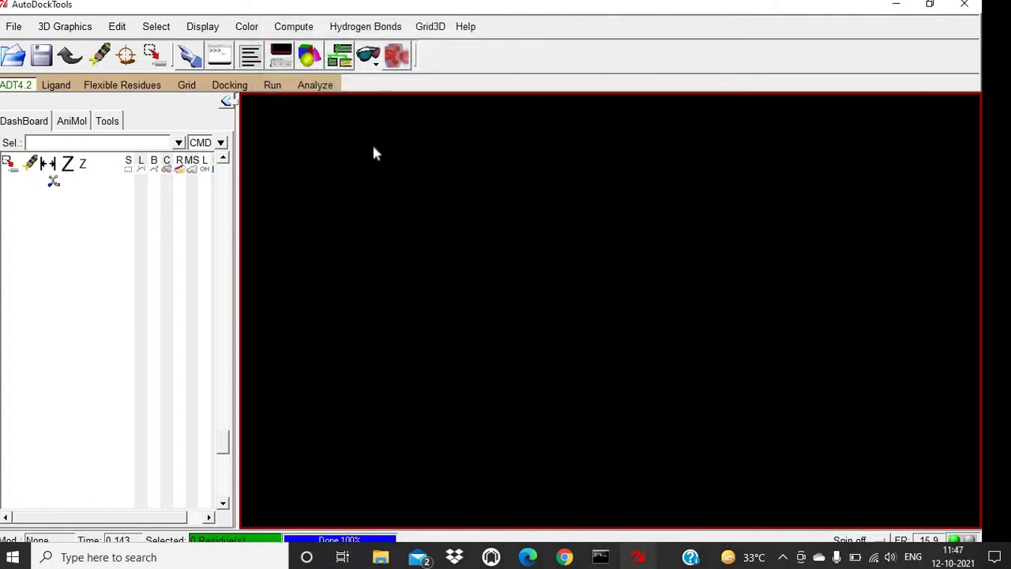
Step: Load Complex.pdb from the Desktop's Docking folder and close the Python Shell window
{"action": "left_click", "coordinate": [13, 28]}
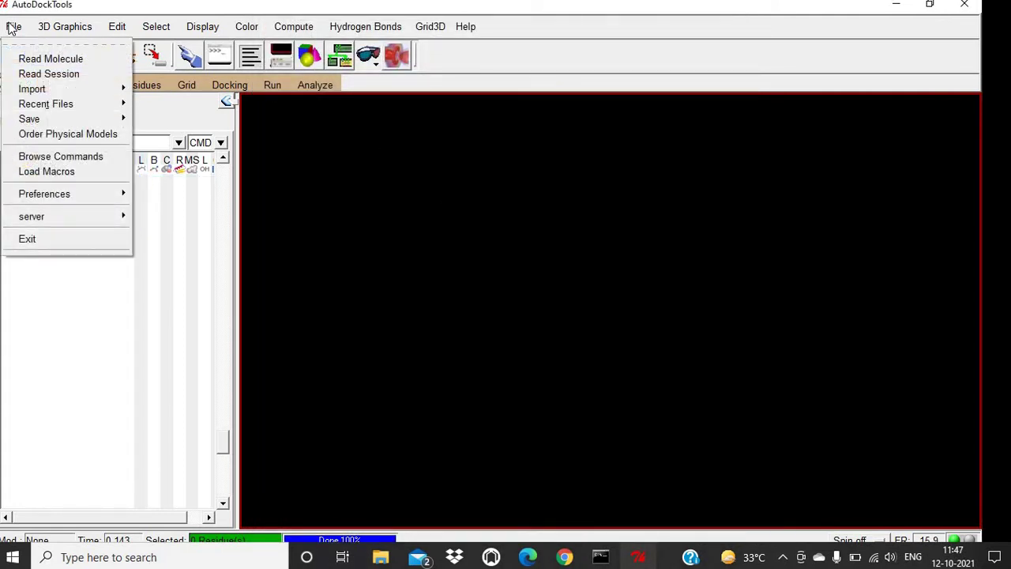
{"action": "left_click", "coordinate": [49, 60]}
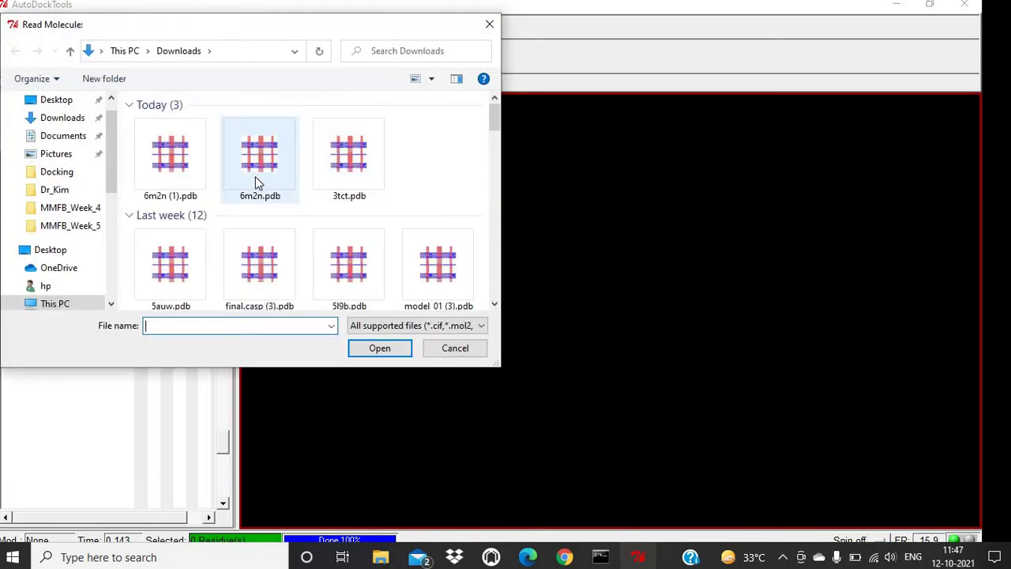
{"action": "left_click", "coordinate": [63, 100]}
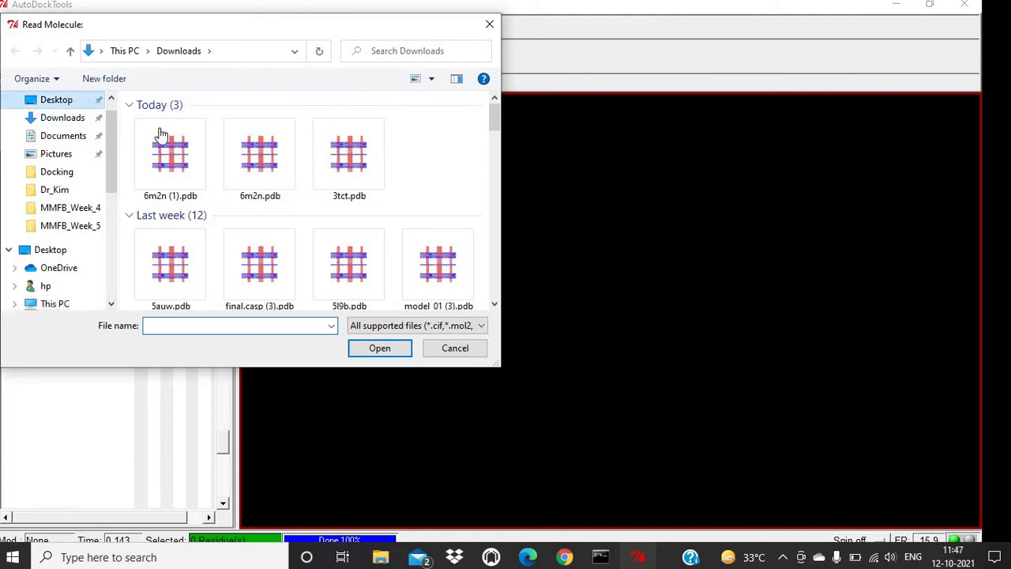
{"action": "double_click", "coordinate": [184, 158]}
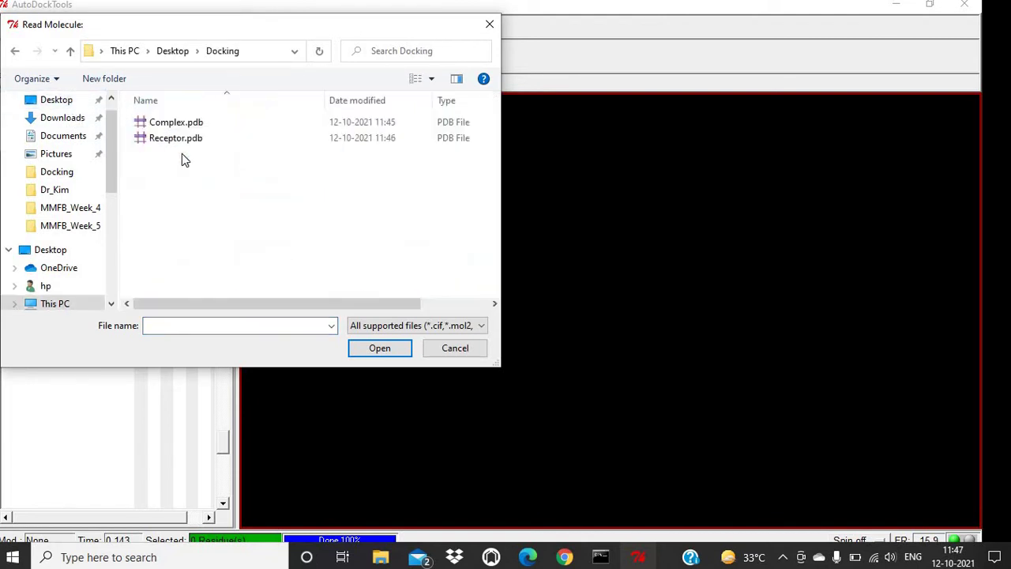
{"action": "double_click", "coordinate": [184, 122]}
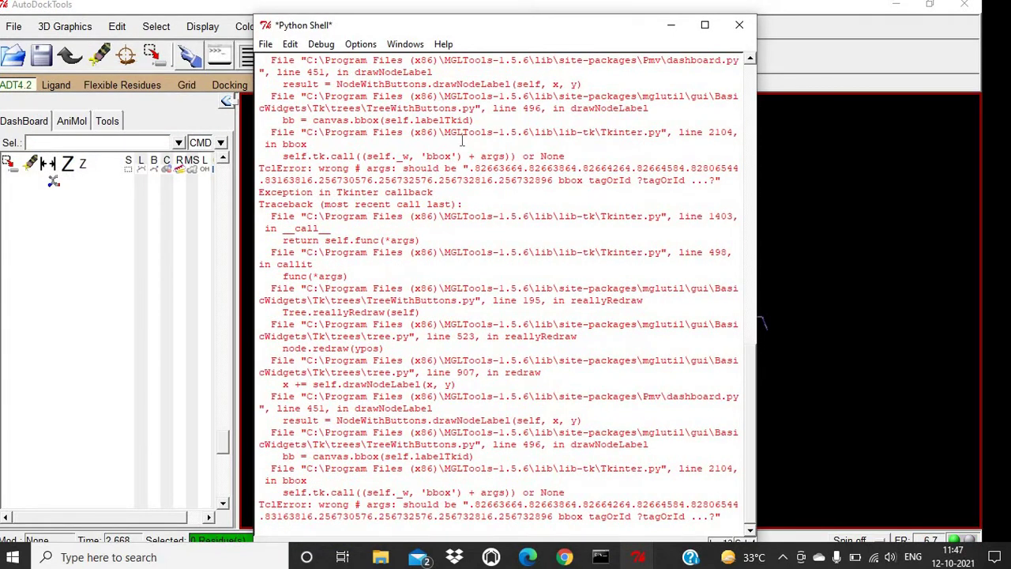
{"action": "left_click", "coordinate": [739, 28]}
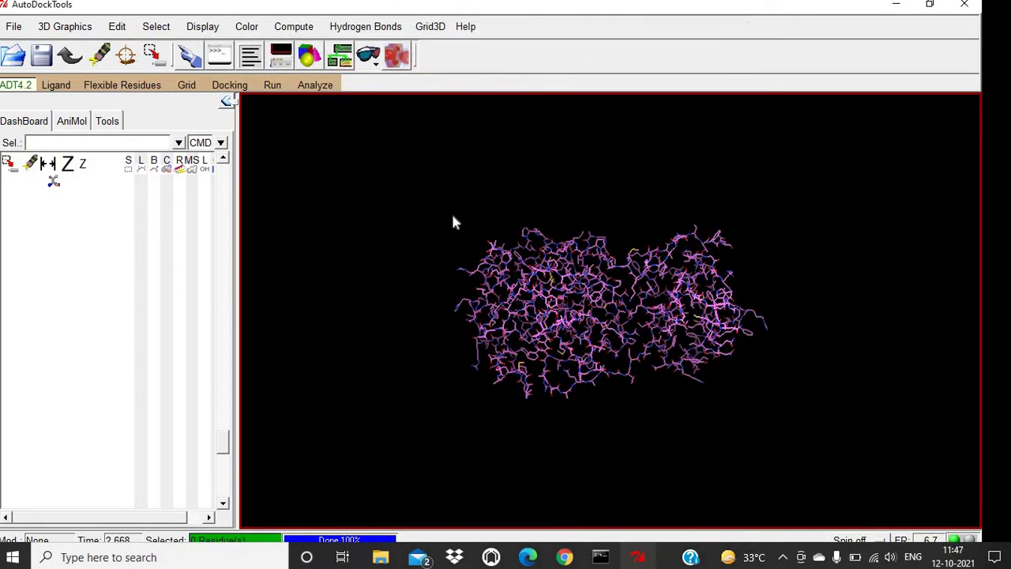
Step: Widen the dashboard and expand the Complex molecule and its chain A down to the residue list
{"action": "left_click_drag", "start_coordinate": [593, 190], "coordinate": [601, 165]}
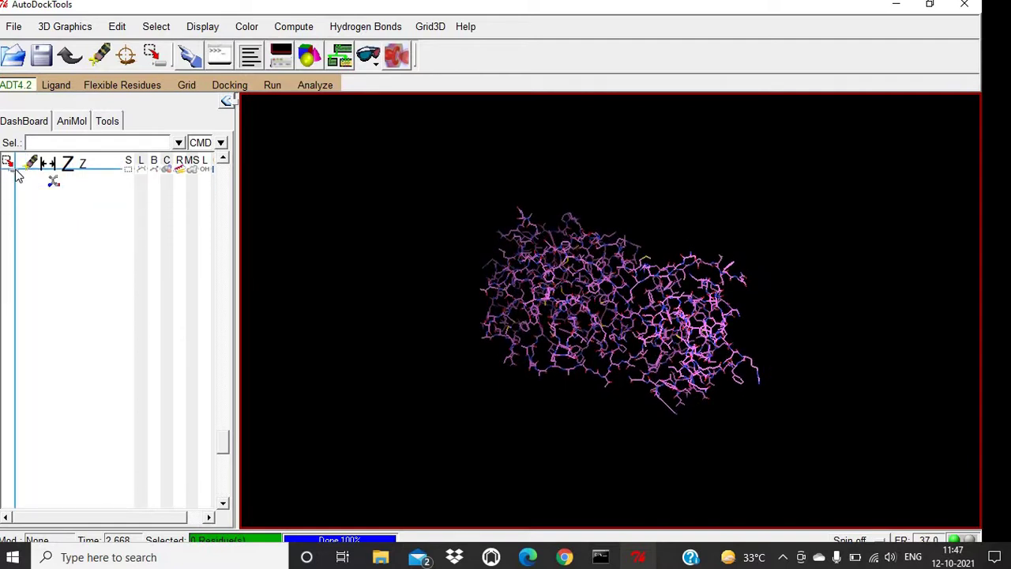
{"action": "left_click", "coordinate": [49, 183]}
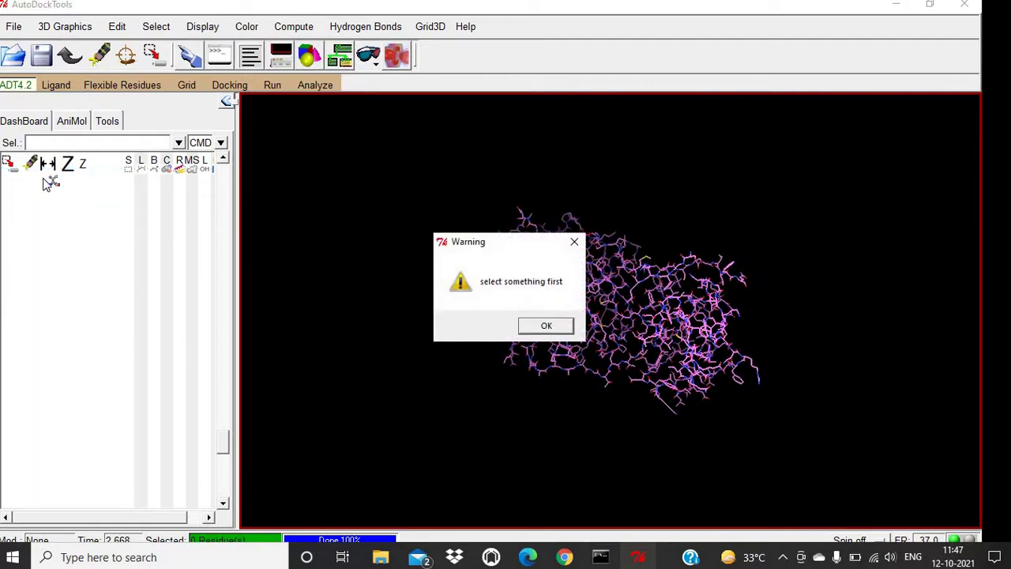
{"action": "left_click", "coordinate": [547, 326]}
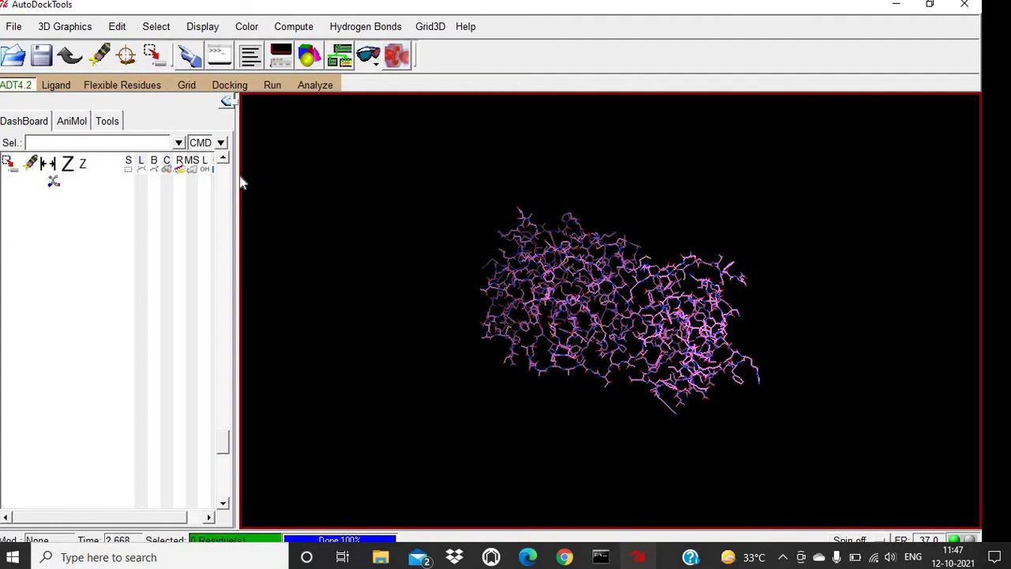
{"action": "left_click_drag", "start_coordinate": [243, 183], "coordinate": [312, 182]}
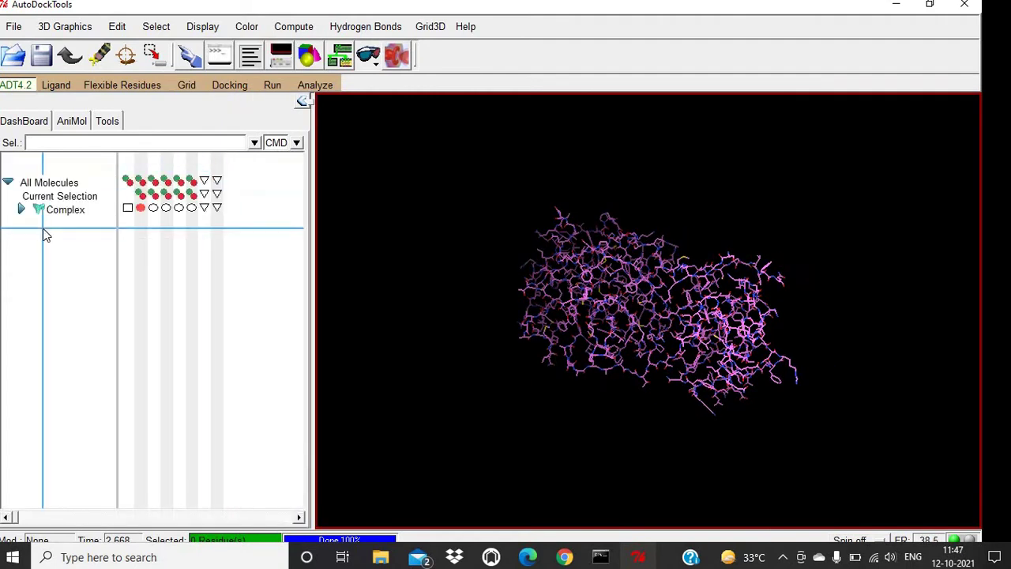
{"action": "left_click", "coordinate": [21, 209]}
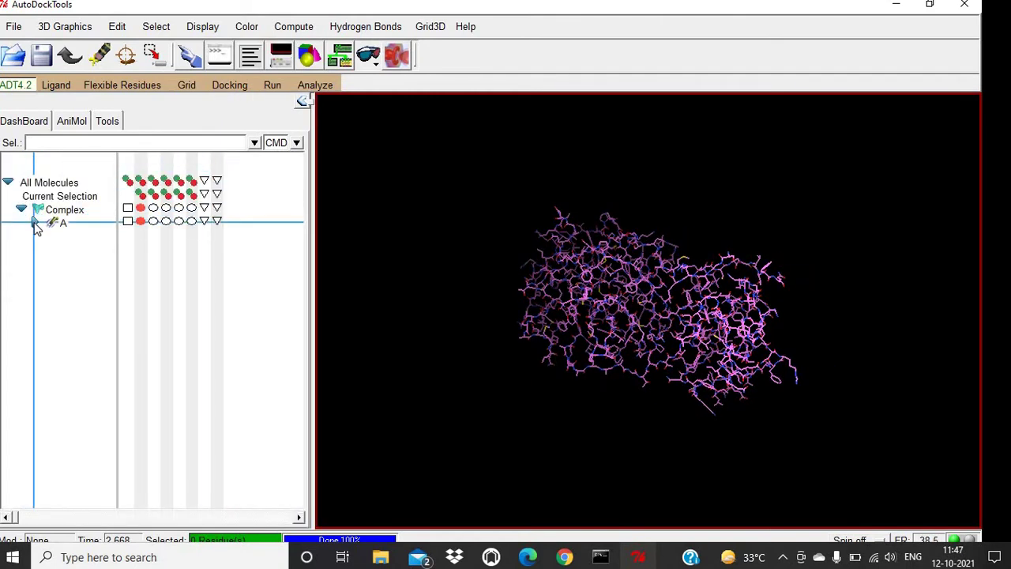
{"action": "left_click", "coordinate": [34, 223]}
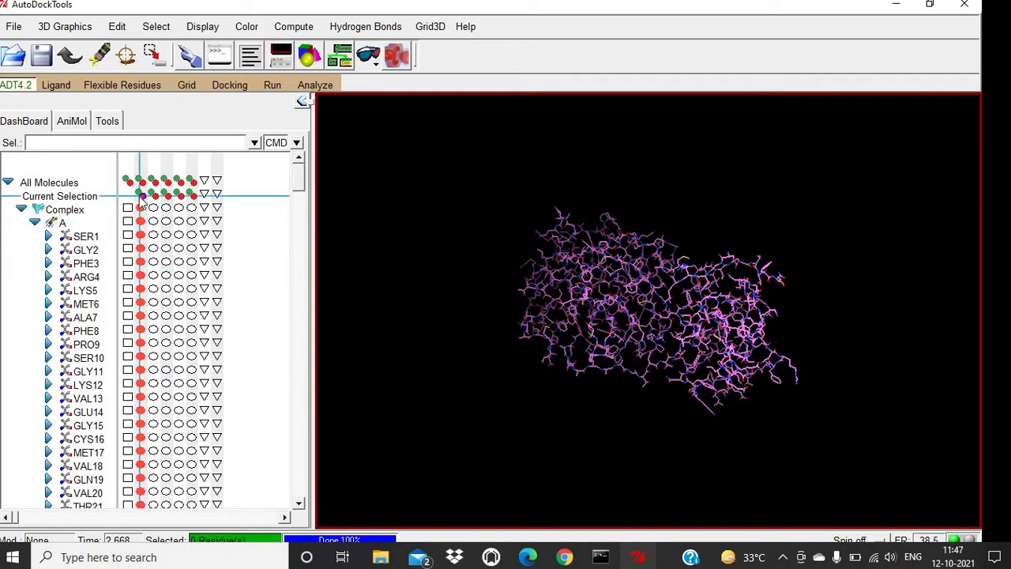
Step: Select the entire Complex molecule and exclude the 3WL401 ligand at the end of chain A from the selection
{"action": "left_click", "coordinate": [125, 208]}
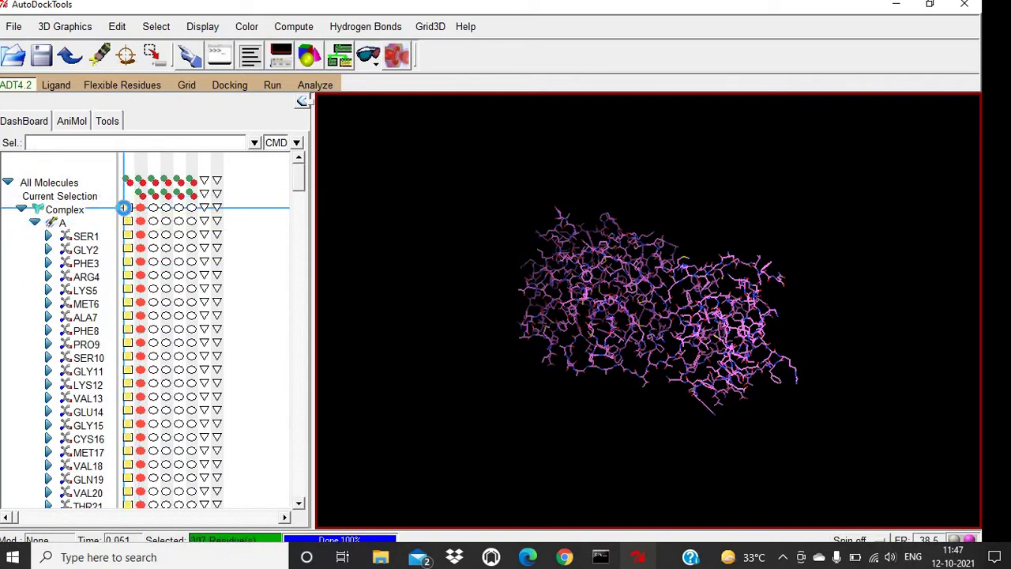
{"action": "scroll", "coordinate": [314, 299], "scroll_direction": "down", "scroll_amount": 1}
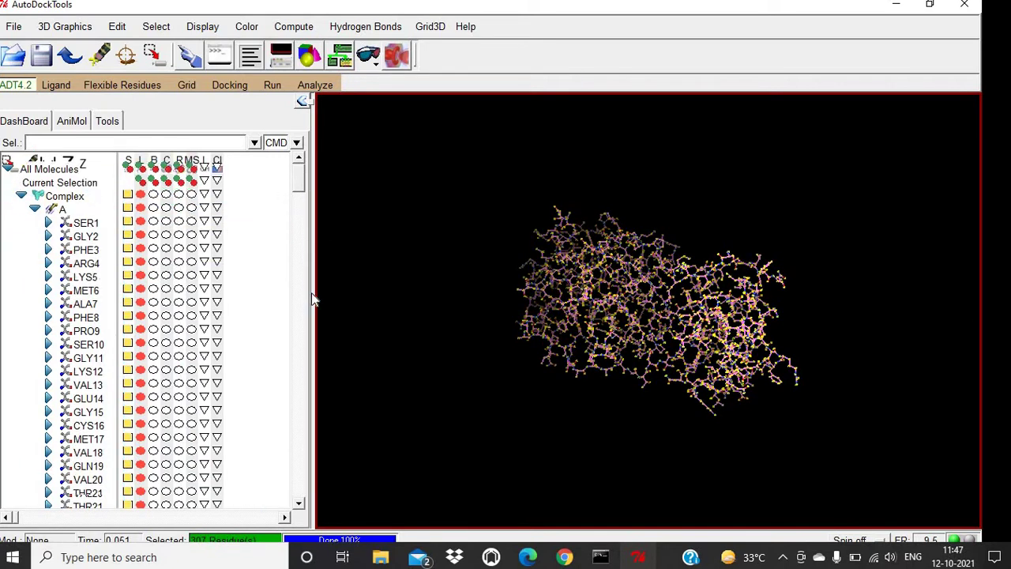
{"action": "scroll", "coordinate": [313, 298], "scroll_direction": "down", "scroll_amount": 10}
{"action": "scroll", "coordinate": [302, 361], "scroll_direction": "down", "scroll_amount": 13}
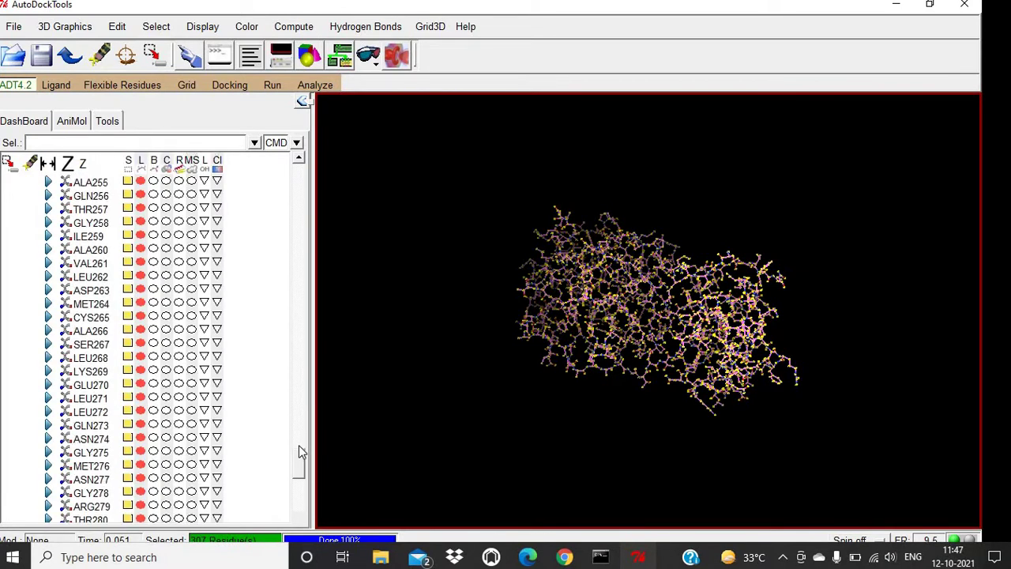
{"action": "scroll", "coordinate": [299, 445], "scroll_direction": "up", "scroll_amount": 2}
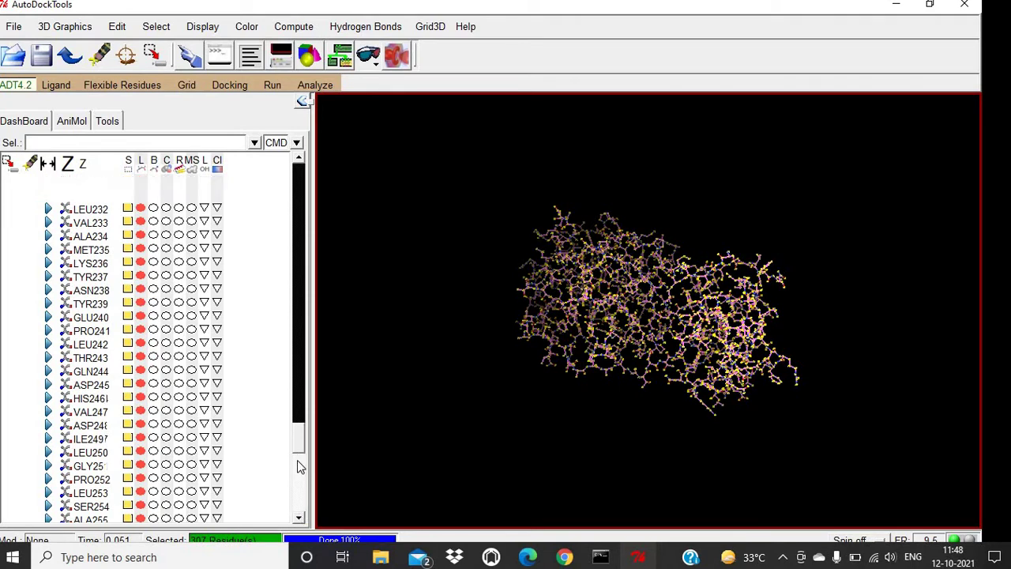
{"action": "scroll", "coordinate": [300, 474], "scroll_direction": "up", "scroll_amount": 1}
{"action": "scroll", "coordinate": [302, 498], "scroll_direction": "down", "scroll_amount": 5}
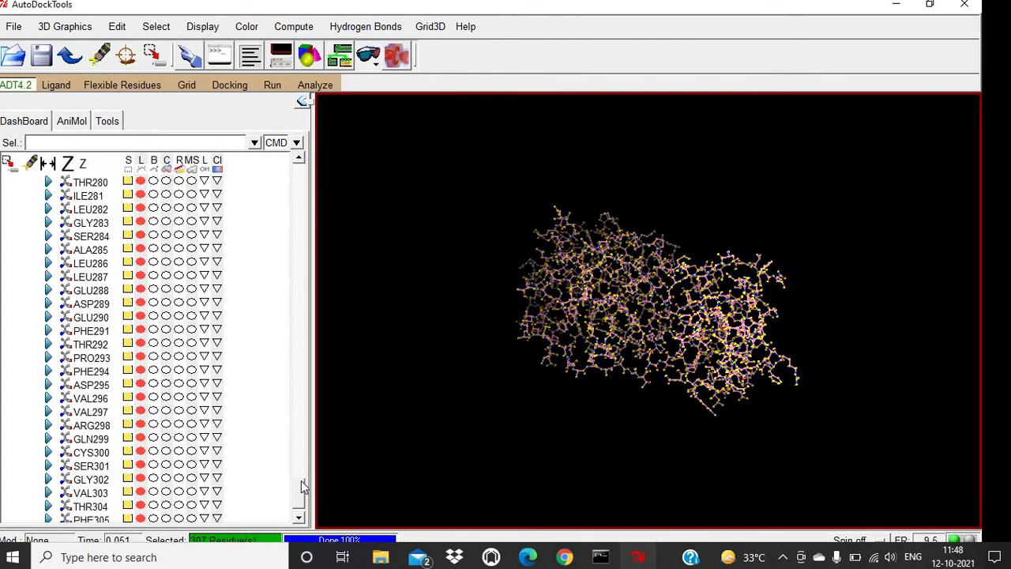
{"action": "scroll", "coordinate": [299, 506], "scroll_direction": "up", "scroll_amount": 1}
{"action": "scroll", "coordinate": [299, 505], "scroll_direction": "down", "scroll_amount": 1}
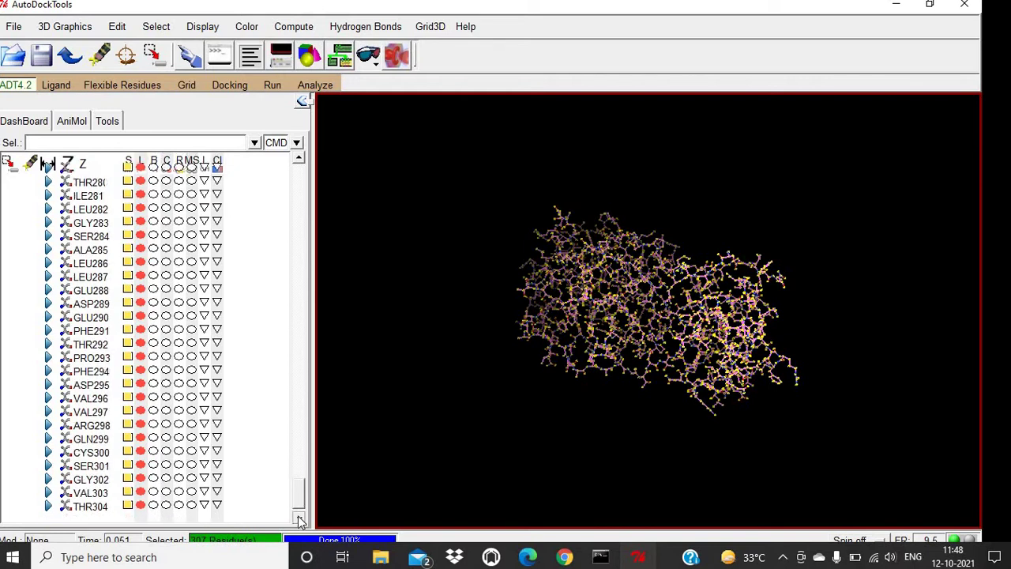
{"action": "left_click", "coordinate": [300, 518]}
{"action": "left_click", "coordinate": [300, 518]}
{"action": "left_click", "coordinate": [300, 519]}
{"action": "left_click", "coordinate": [300, 518]}
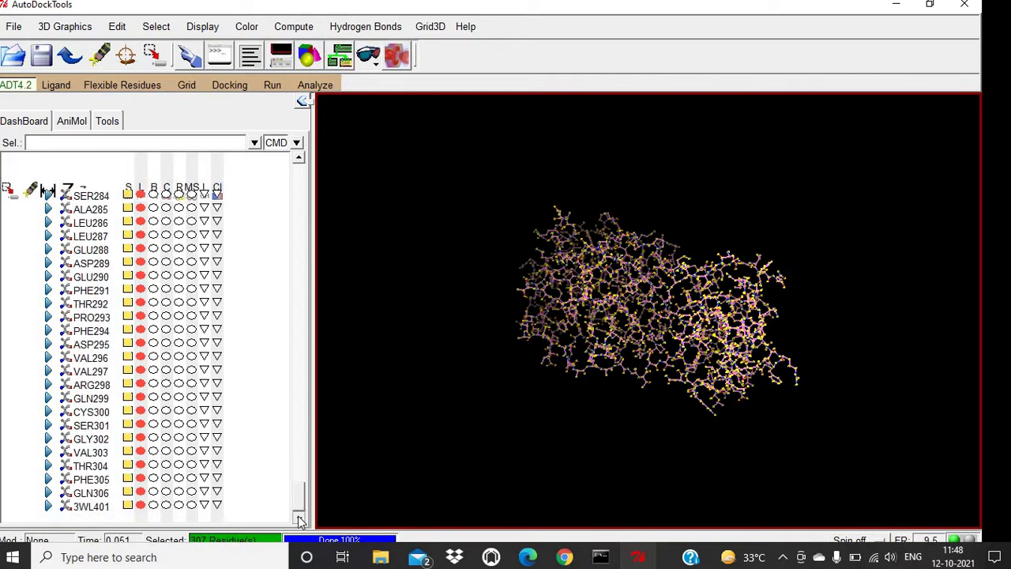
{"action": "left_click", "coordinate": [126, 505]}
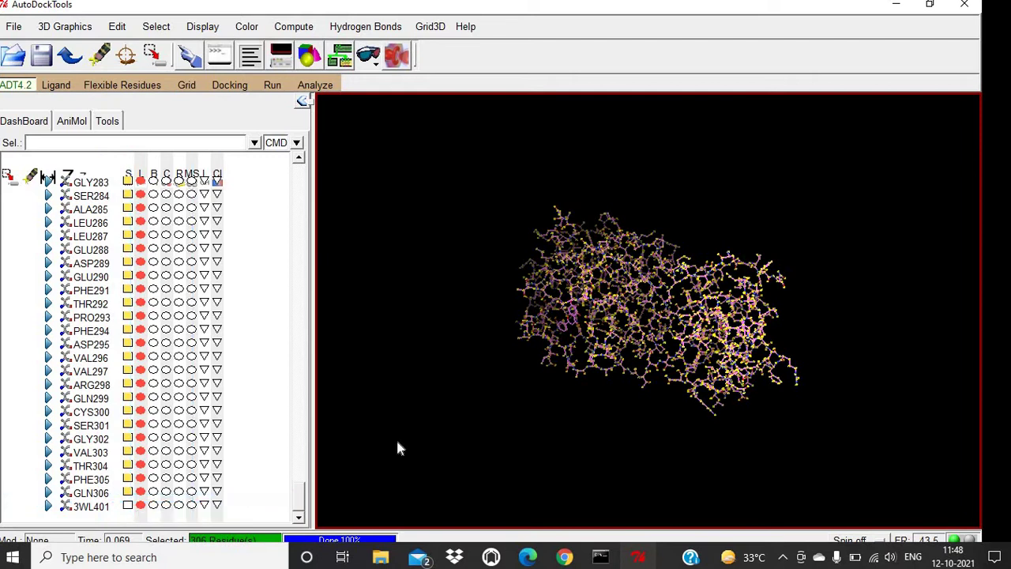
Step: Delete the selected protein atoms, accept that the deletion cannot be undone, and focus the viewer on the 3WL401 ligand
{"action": "left_click", "coordinate": [118, 27]}
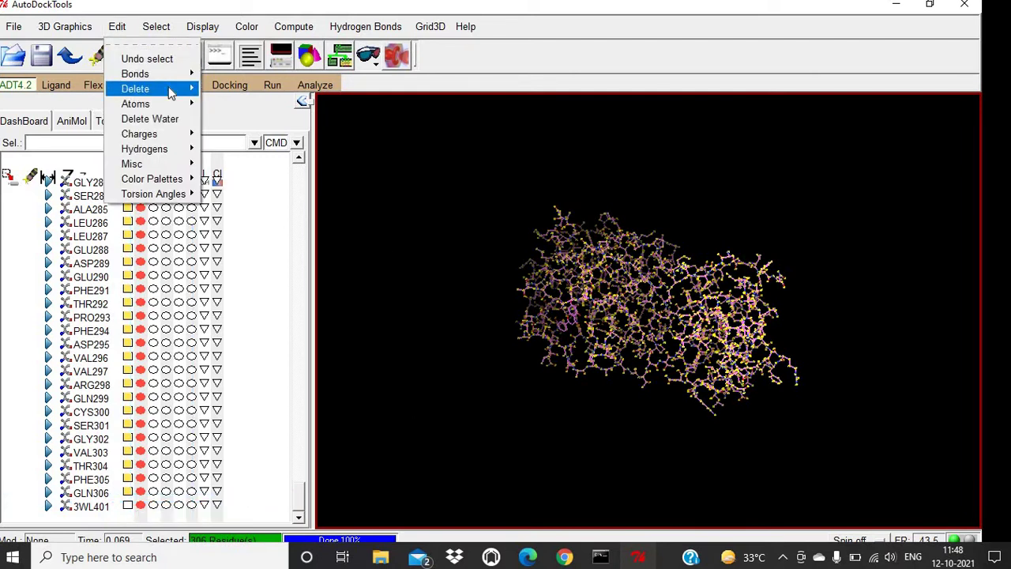
{"action": "mouse_move", "coordinate": [170, 93]}
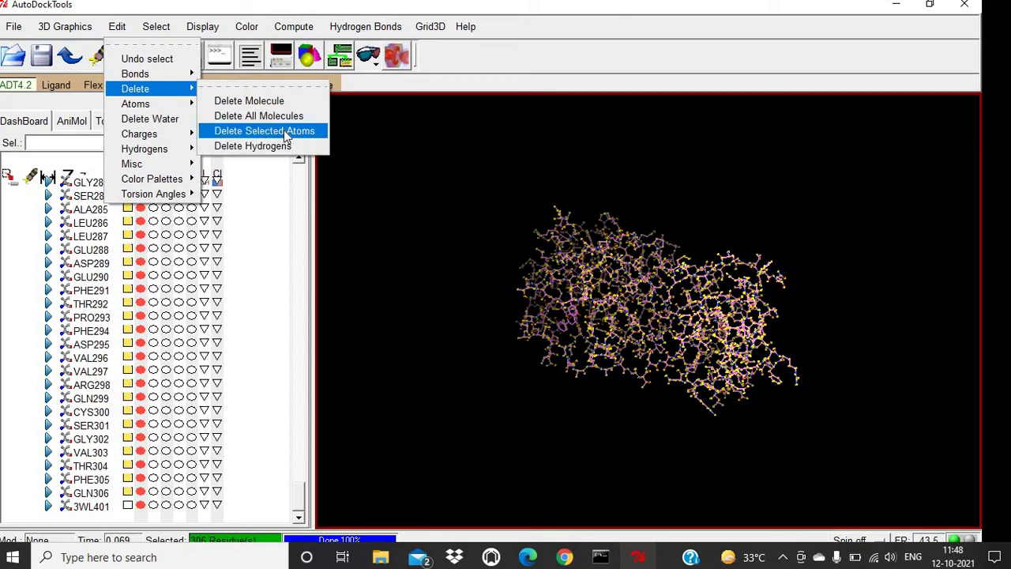
{"action": "left_click", "coordinate": [284, 130]}
{"action": "left_click", "coordinate": [110, 79]}
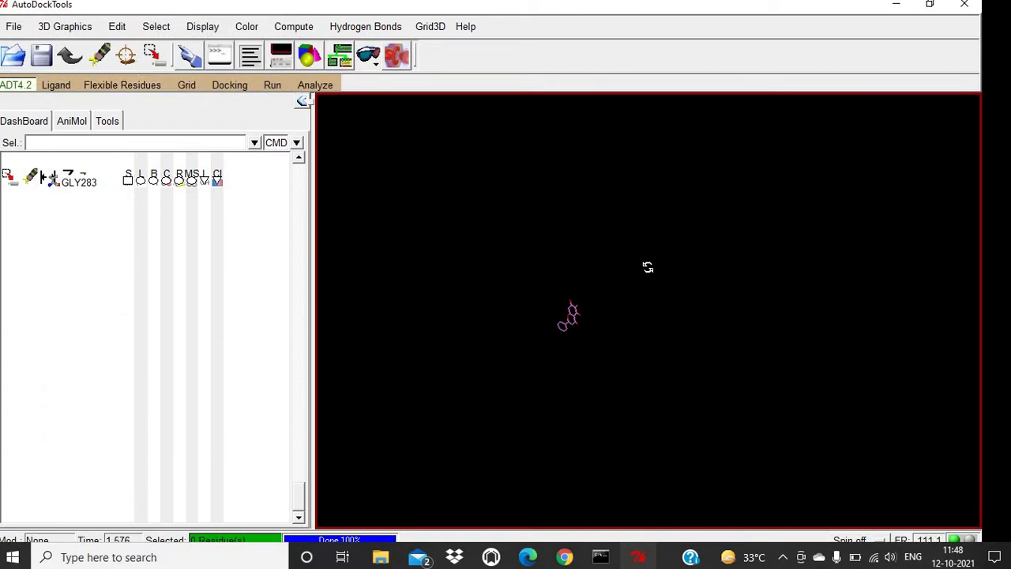
{"action": "left_click", "coordinate": [131, 55]}
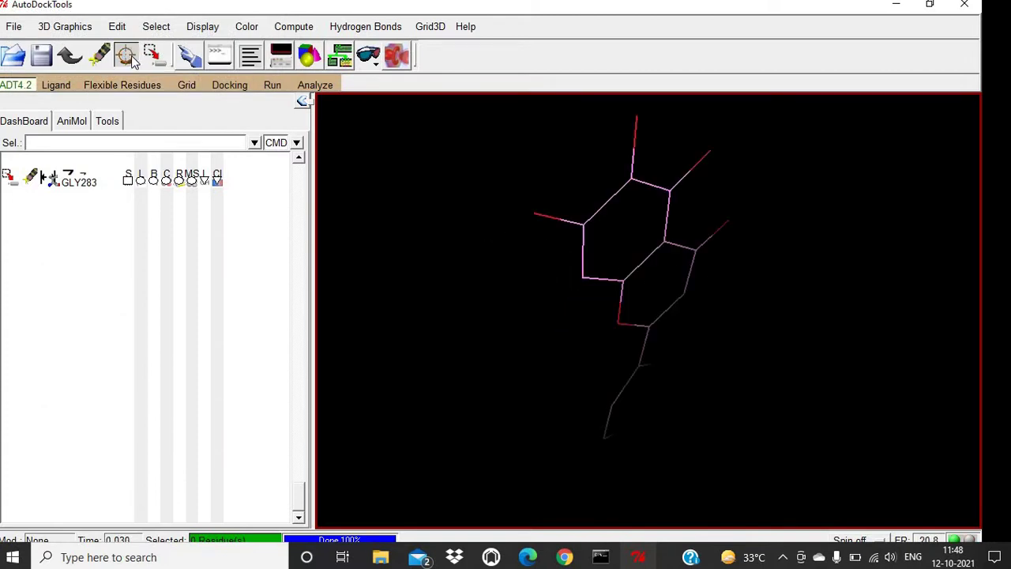
{"action": "left_click_drag", "start_coordinate": [711, 211], "coordinate": [534, 190]}
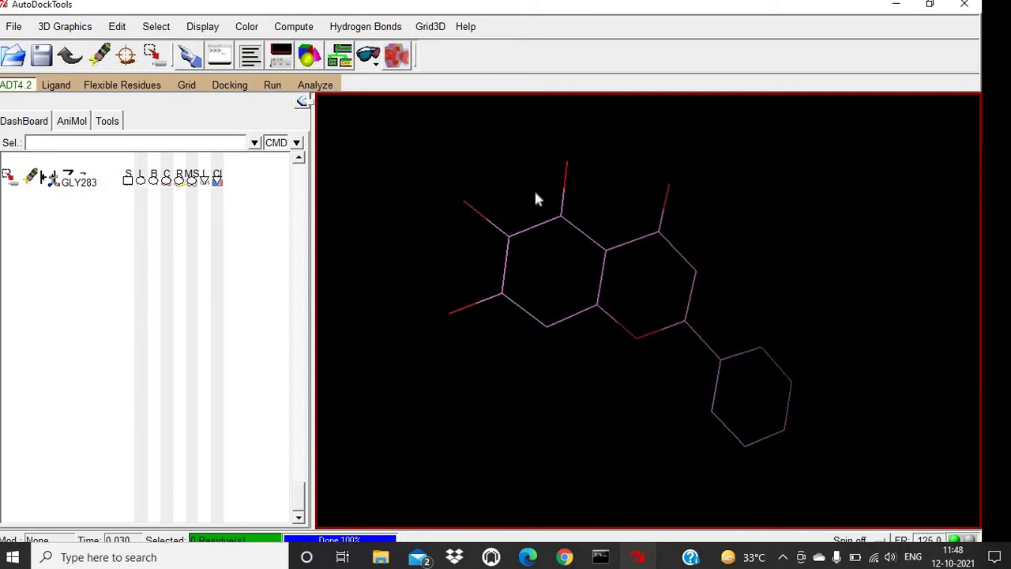
Step: Write the isolated ligand to a PDB file named Ligand.pdb in the Desktop's Docking folder
{"action": "left_click", "coordinate": [14, 27]}
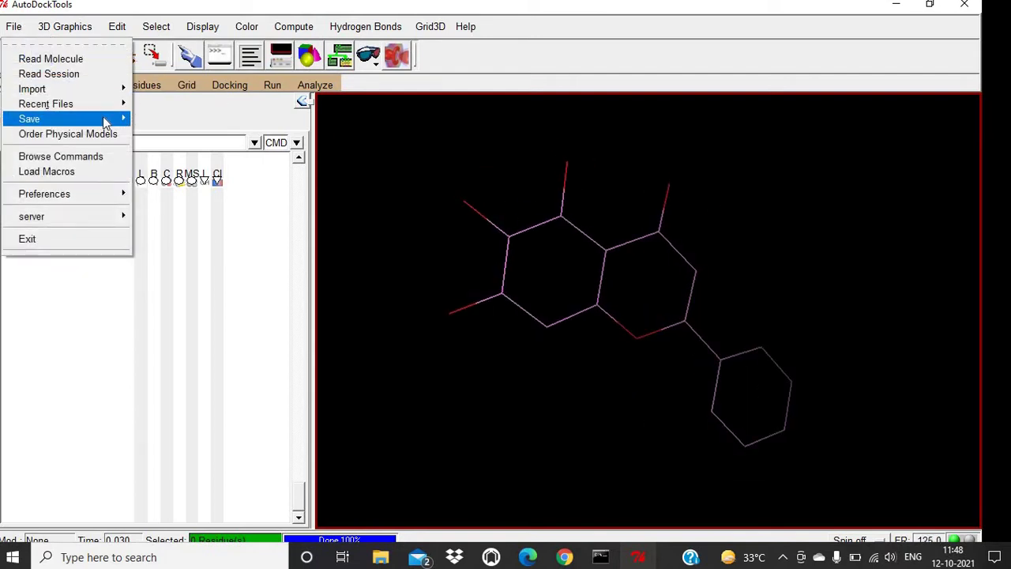
{"action": "mouse_move", "coordinate": [67, 119]}
{"action": "left_click", "coordinate": [204, 156]}
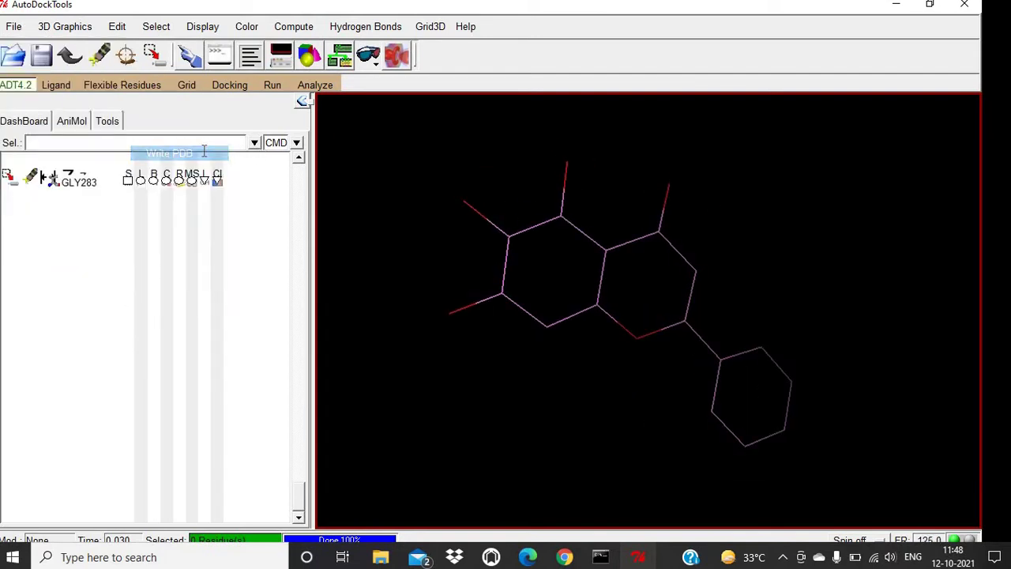
{"action": "left_click", "coordinate": [575, 155]}
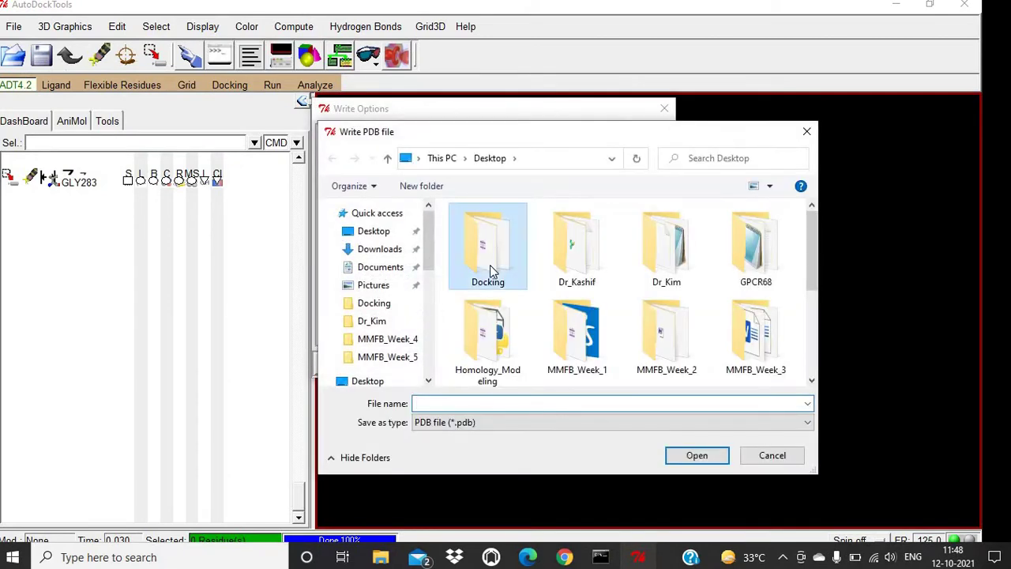
{"action": "double_click", "coordinate": [490, 265]}
{"action": "left_click", "coordinate": [496, 403]}
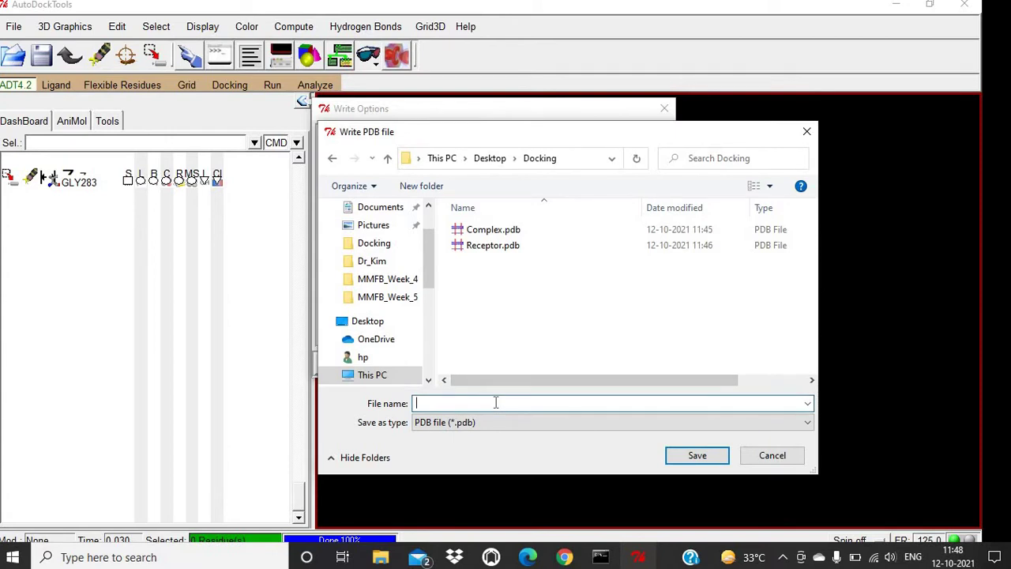
{"action": "type", "text": "Ligand"}
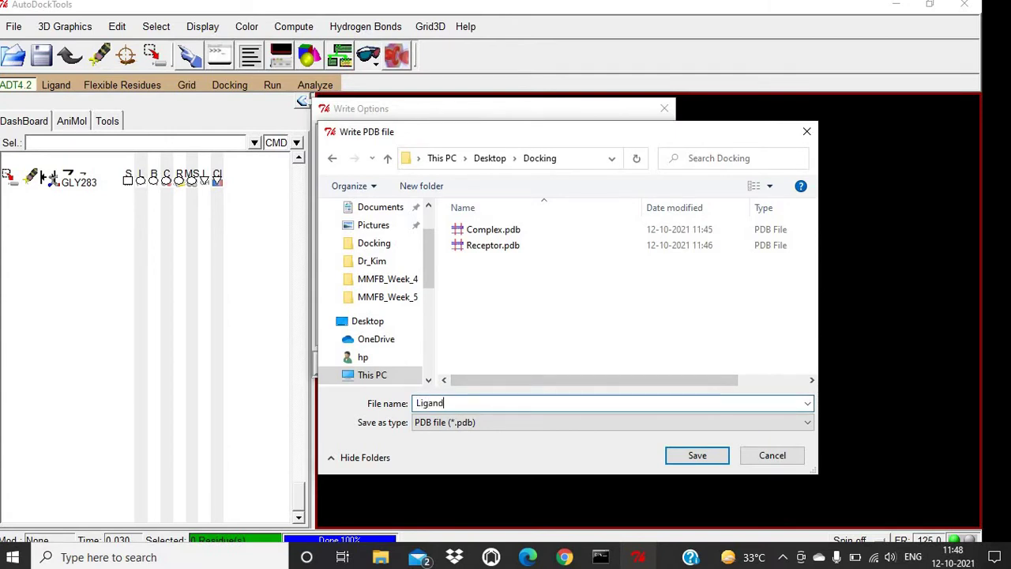
{"action": "type", "text": ".pdb"}
{"action": "left_click", "coordinate": [697, 455]}
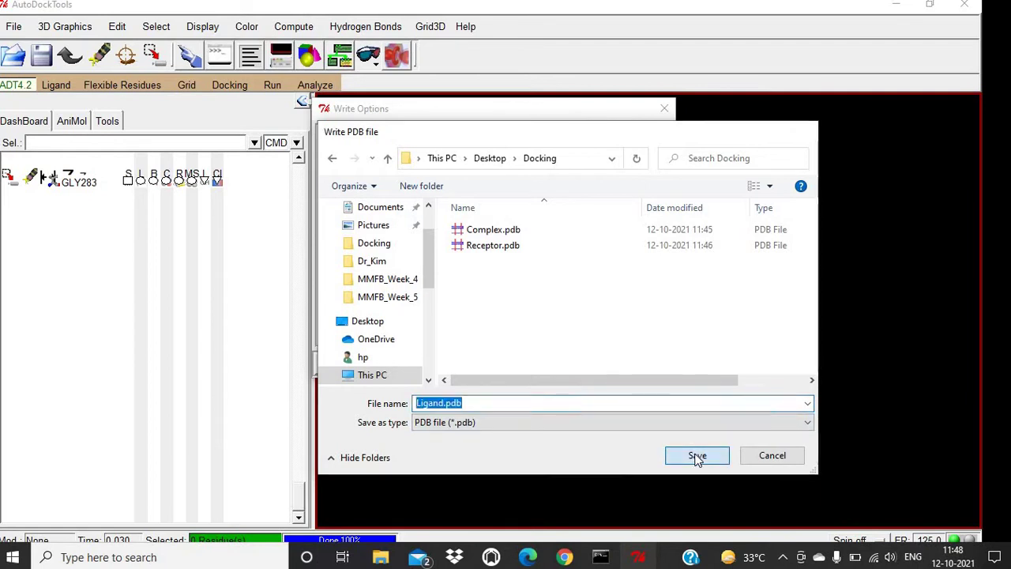
{"action": "left_click", "coordinate": [395, 365]}
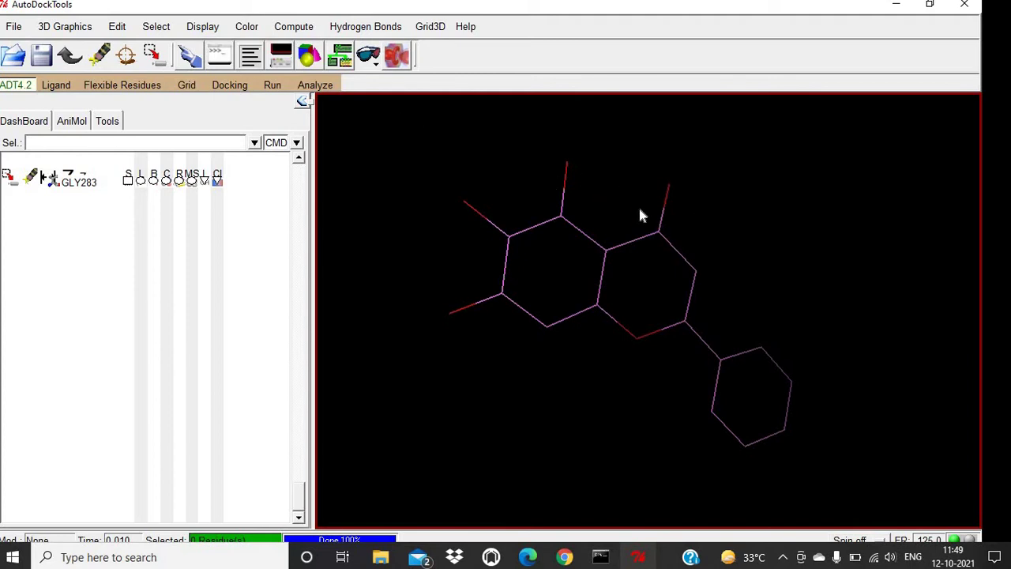
Step: Delete all molecules from the session and accept that the ligand's removal cannot be undone
{"action": "left_click", "coordinate": [118, 28]}
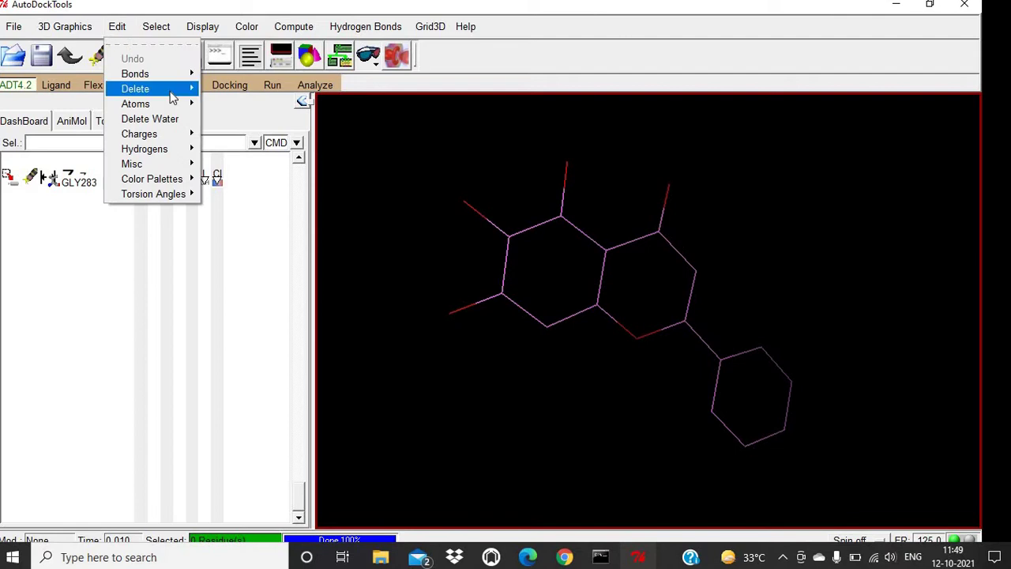
{"action": "mouse_move", "coordinate": [179, 91]}
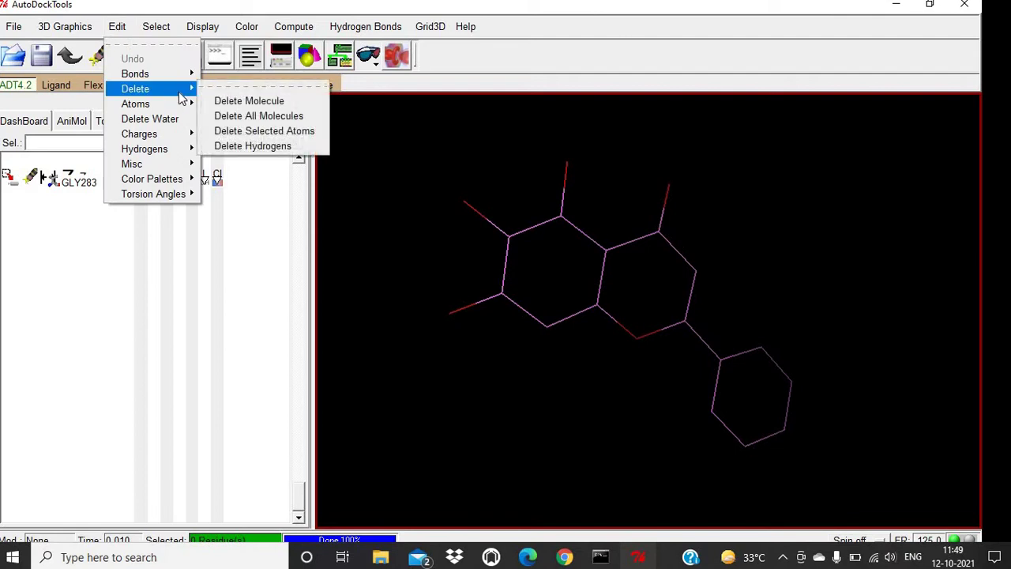
{"action": "left_click", "coordinate": [268, 115]}
{"action": "left_click", "coordinate": [68, 78]}
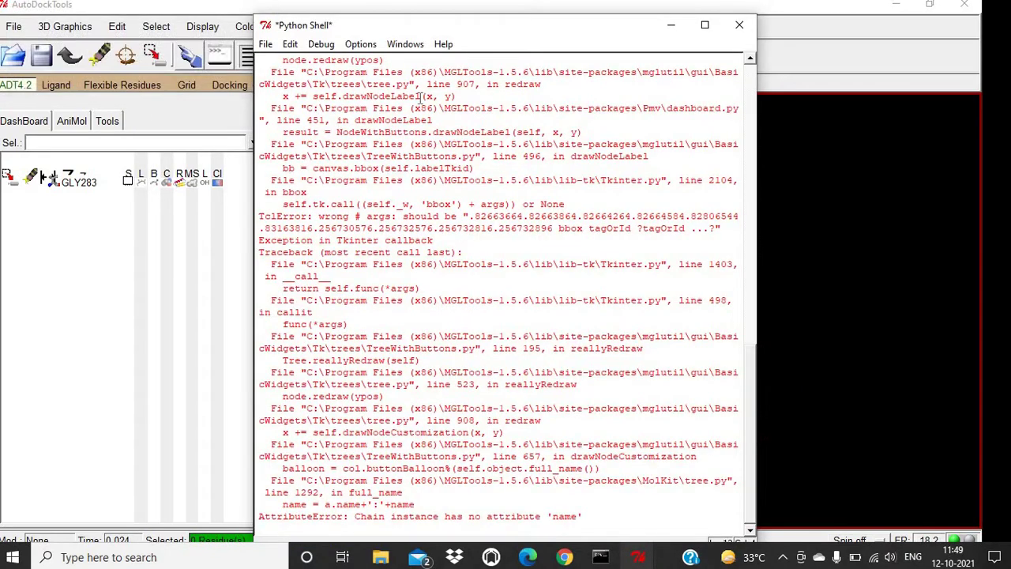
Step: Load the saved Receptor molecule into the emptied session and close the Python Shell error windows
{"action": "left_click", "coordinate": [739, 25]}
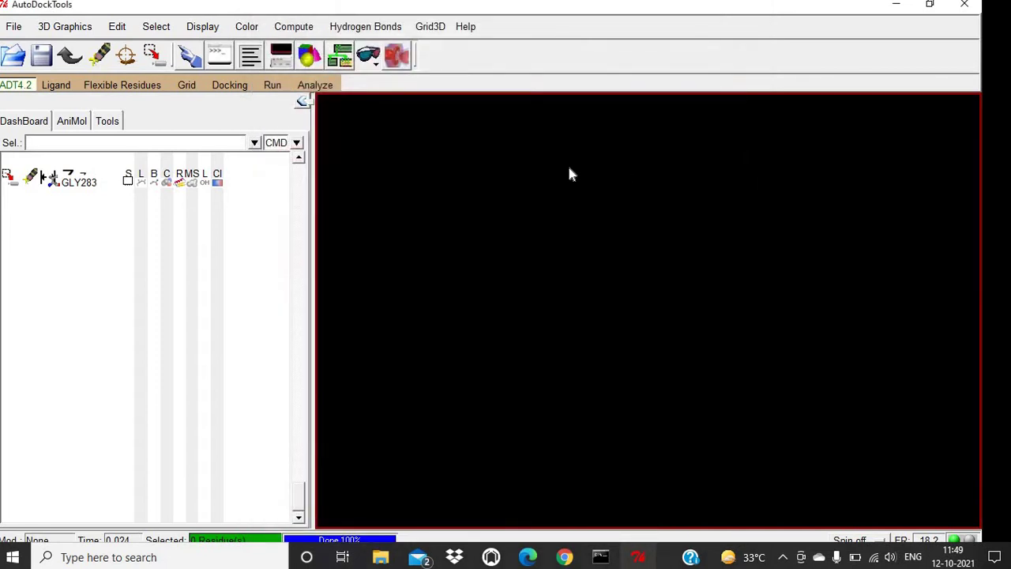
{"action": "left_click", "coordinate": [15, 29]}
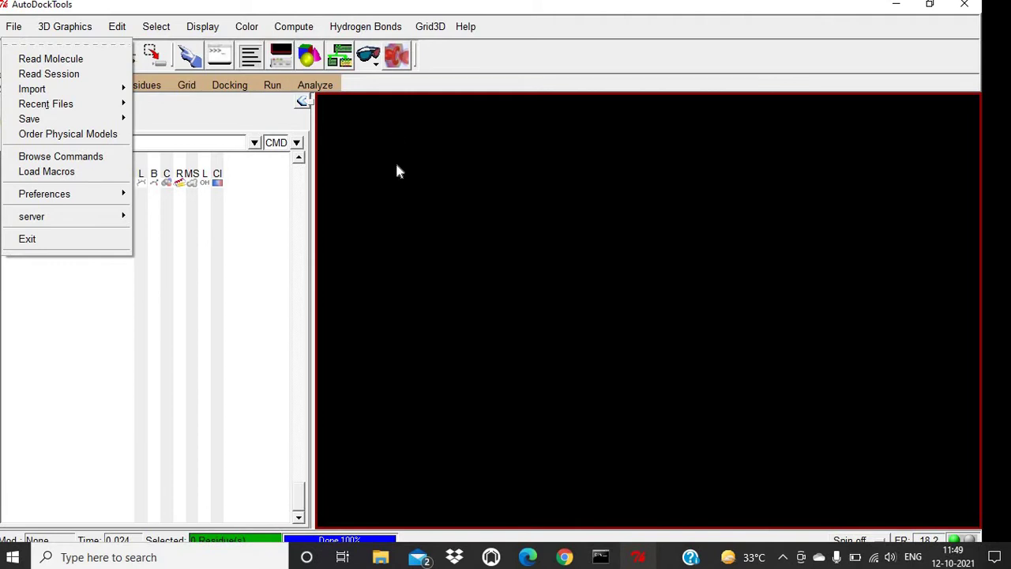
{"action": "left_click", "coordinate": [91, 58]}
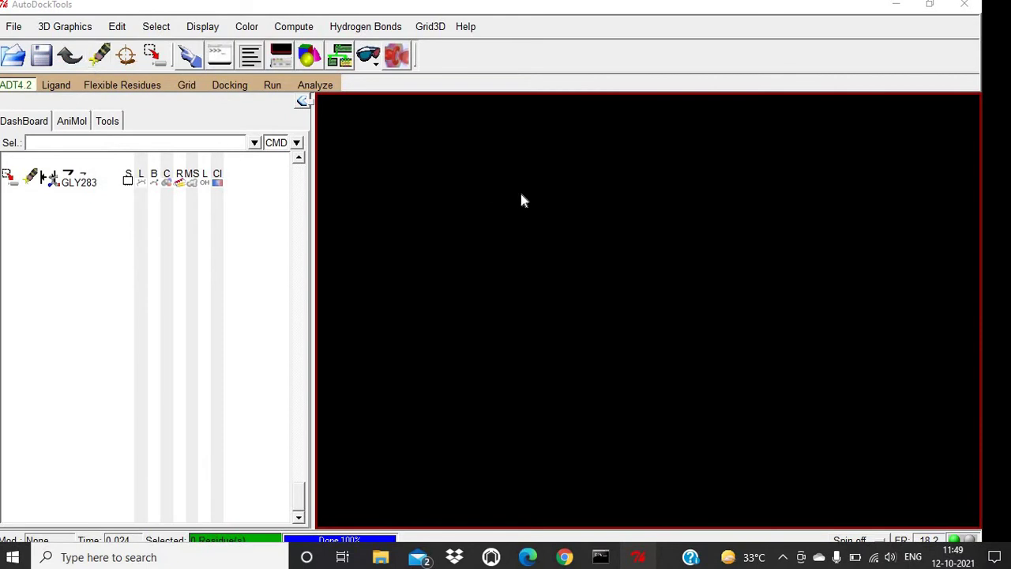
{"action": "double_click", "coordinate": [246, 154]}
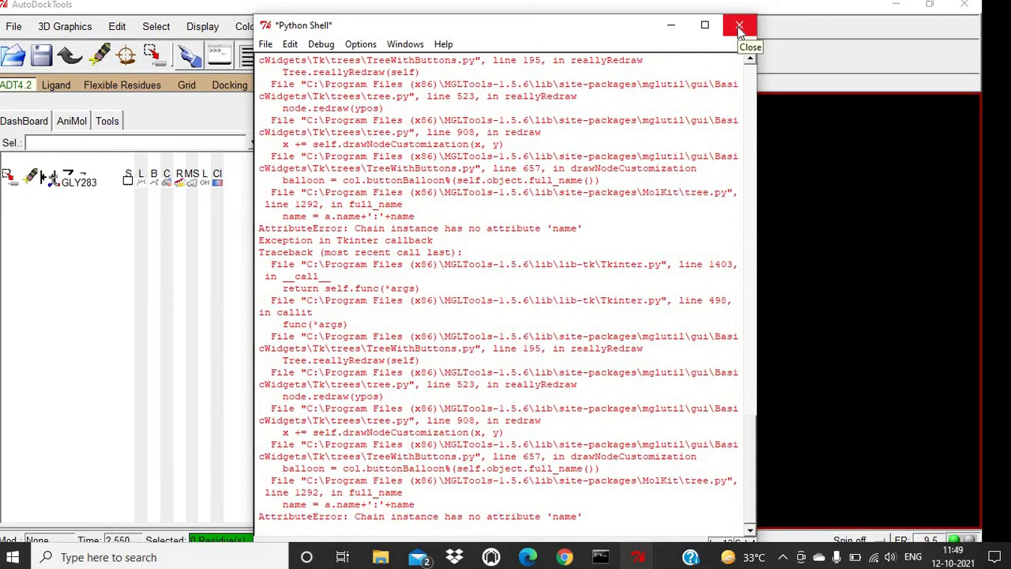
{"action": "left_click", "coordinate": [739, 29]}
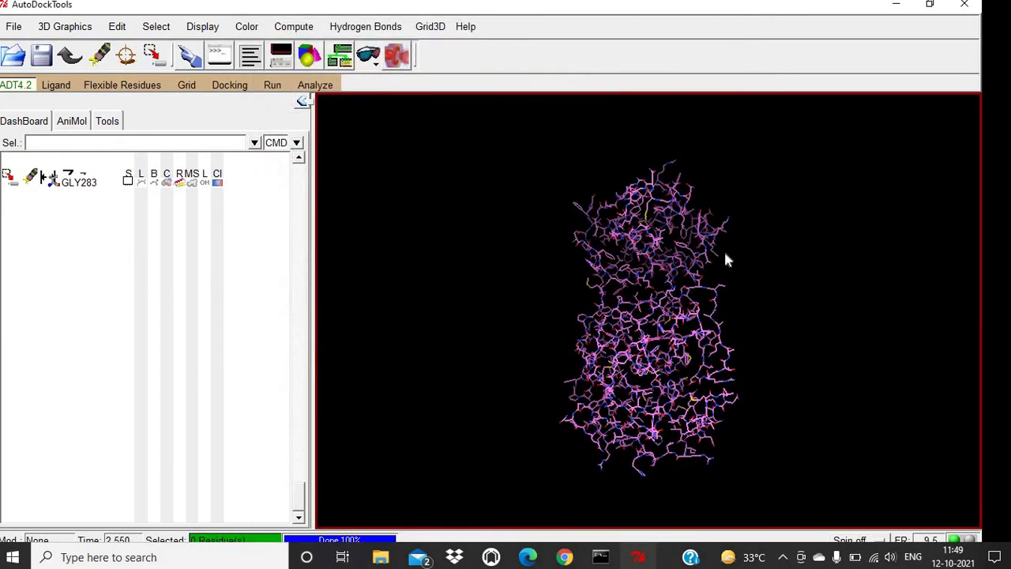
Step: Narrow the dashboard pane to enlarge the 3D viewer and close the Python Shell error windows
{"action": "left_click_drag", "start_coordinate": [310, 177], "coordinate": [366, 181]}
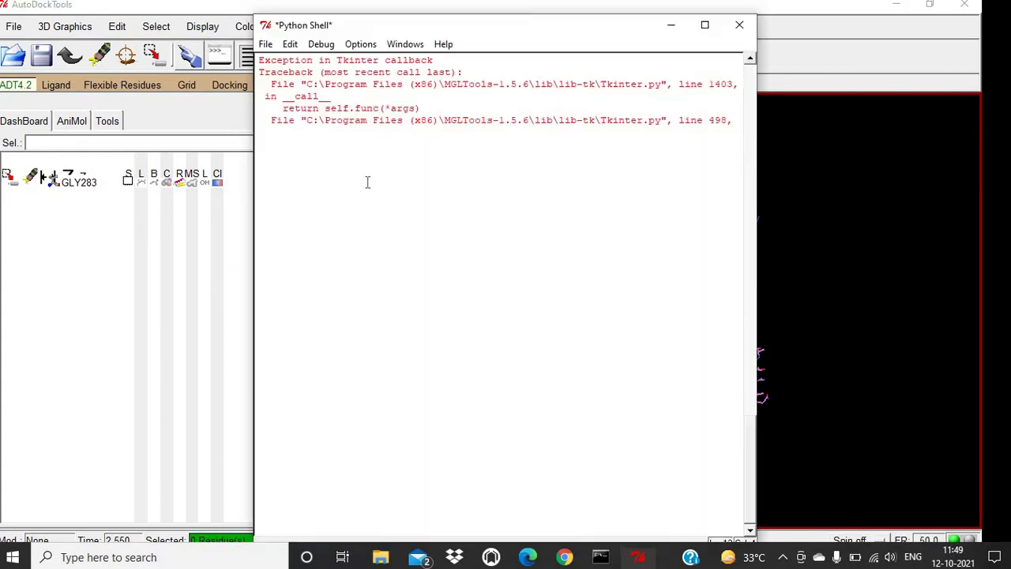
{"action": "left_click", "coordinate": [739, 24]}
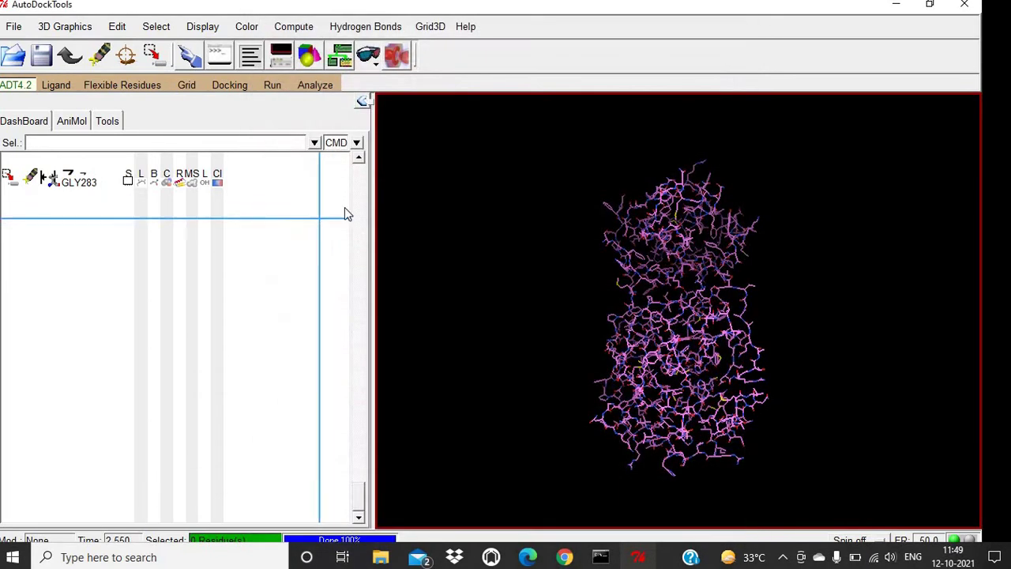
{"action": "left_click_drag", "start_coordinate": [372, 208], "coordinate": [282, 200]}
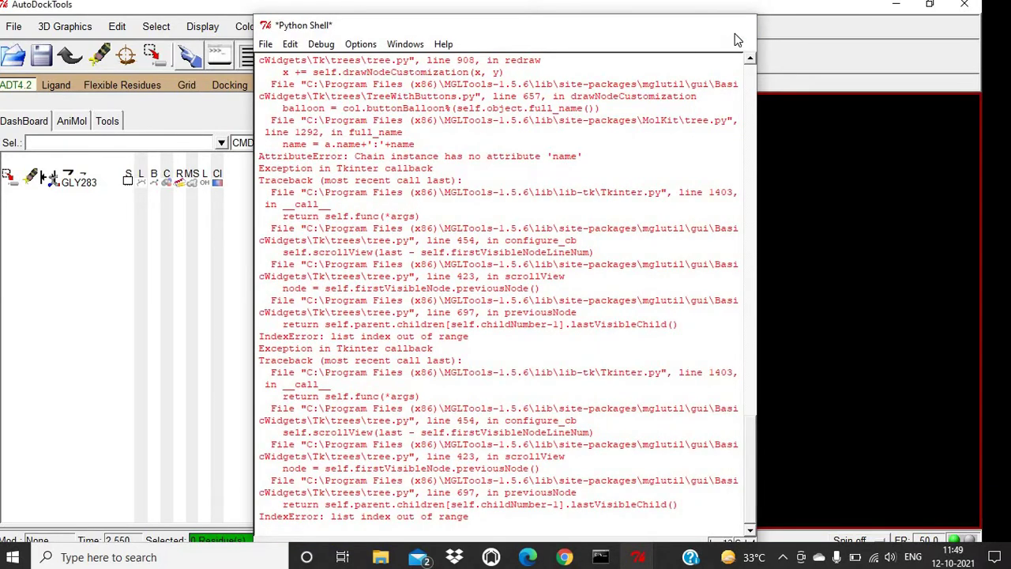
{"action": "left_click", "coordinate": [735, 31]}
Step: Add all hydrogens to the receptor using the noBondOrder method, renumbering atoms to include the new hydrogens
{"action": "left_click_drag", "start_coordinate": [748, 270], "coordinate": [550, 374]}
{"action": "left_click_drag", "start_coordinate": [842, 185], "coordinate": [770, 298]}
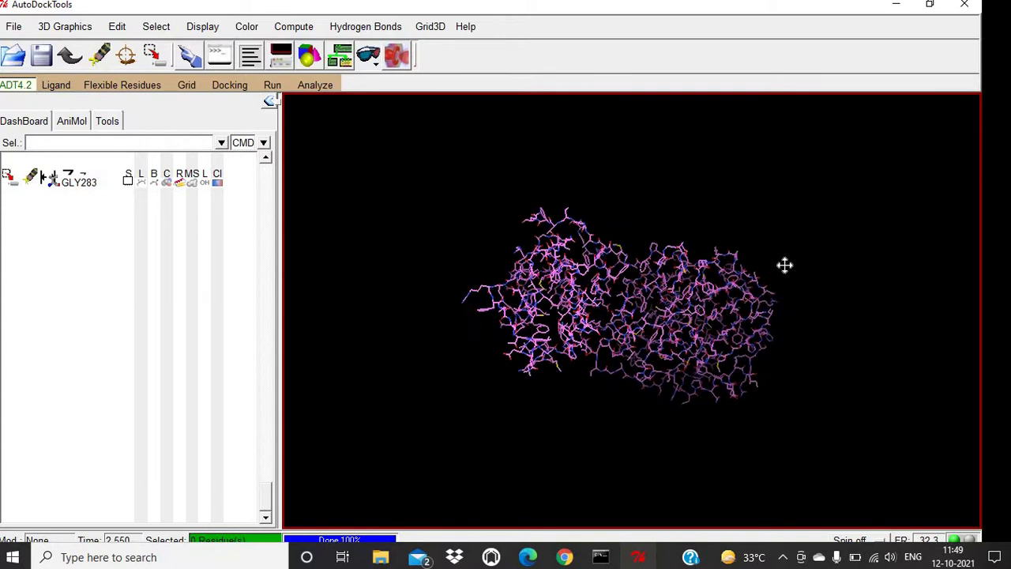
{"action": "left_click_drag", "start_coordinate": [784, 265], "coordinate": [735, 207]}
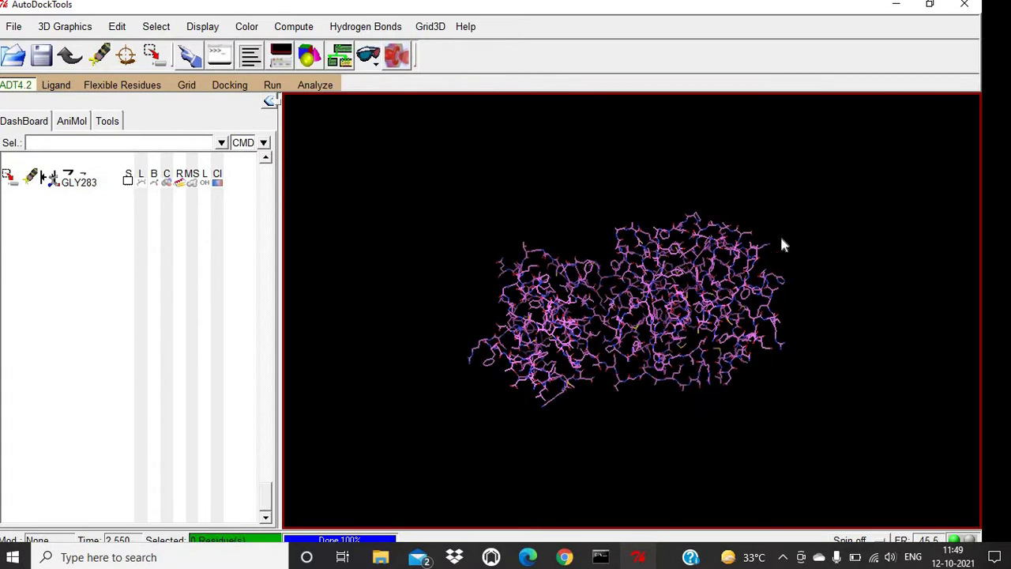
{"action": "left_click_drag", "start_coordinate": [779, 235], "coordinate": [562, 219]}
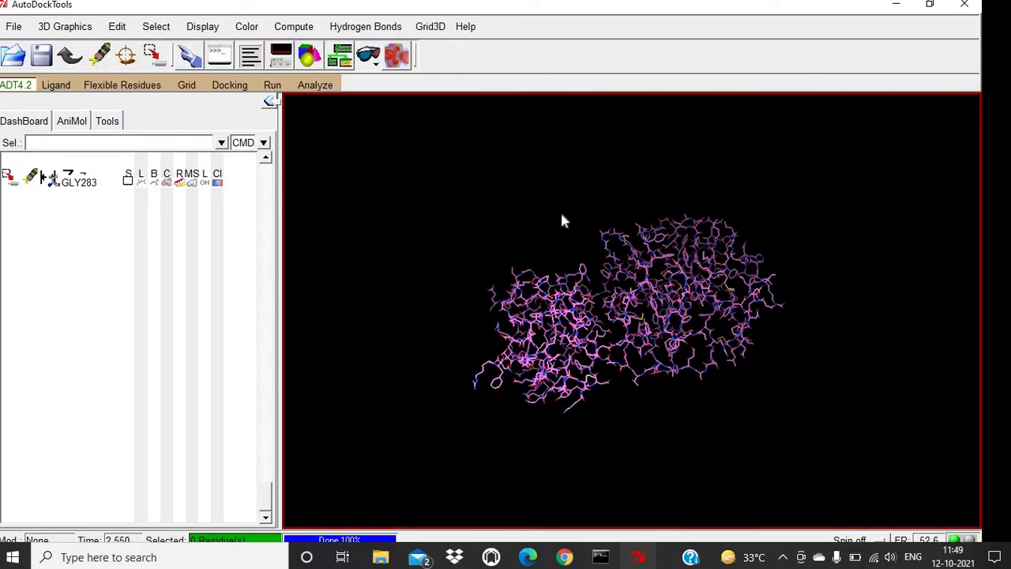
{"action": "left_click", "coordinate": [116, 27]}
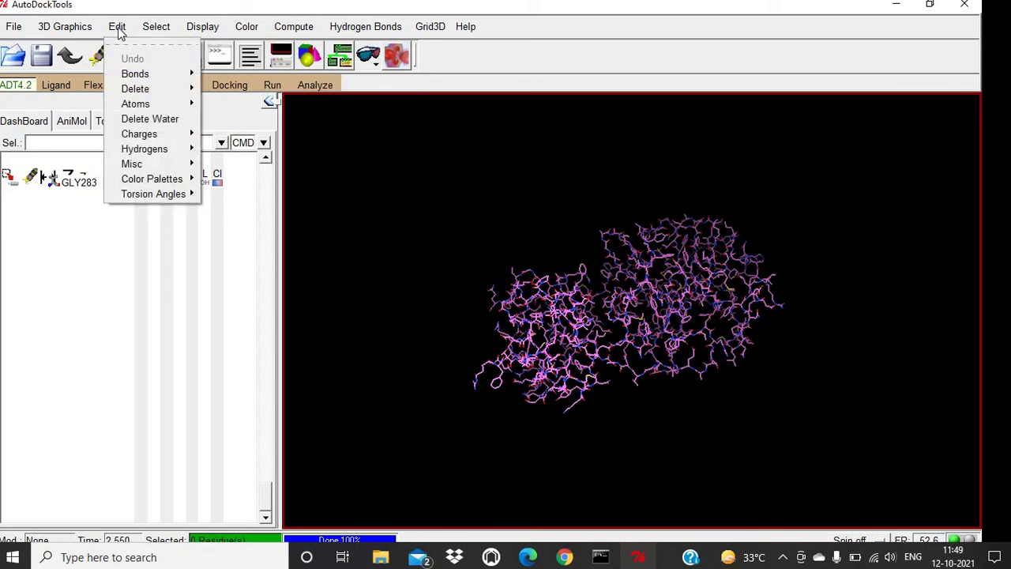
{"action": "mouse_move", "coordinate": [163, 95]}
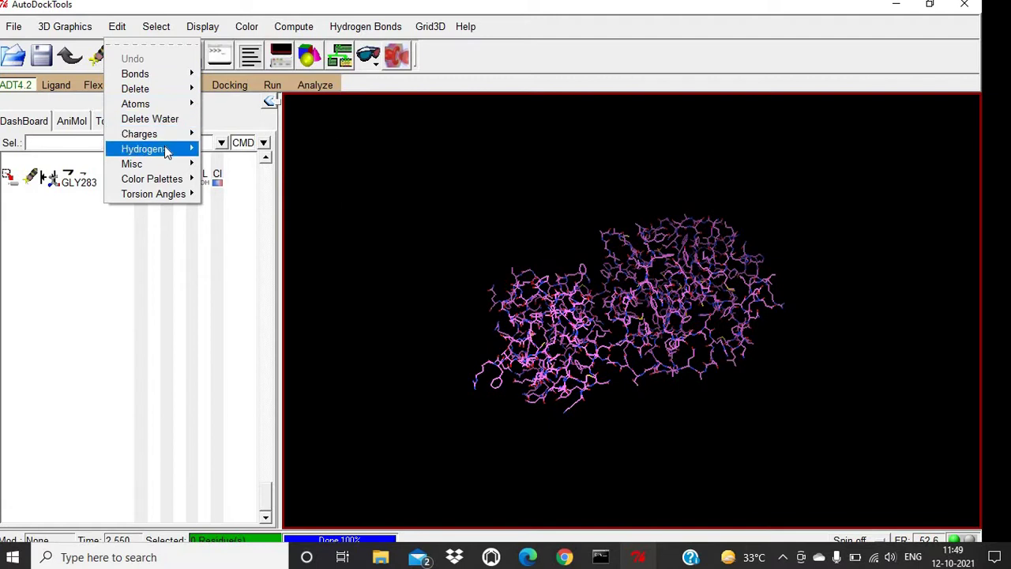
{"action": "mouse_move", "coordinate": [165, 149]}
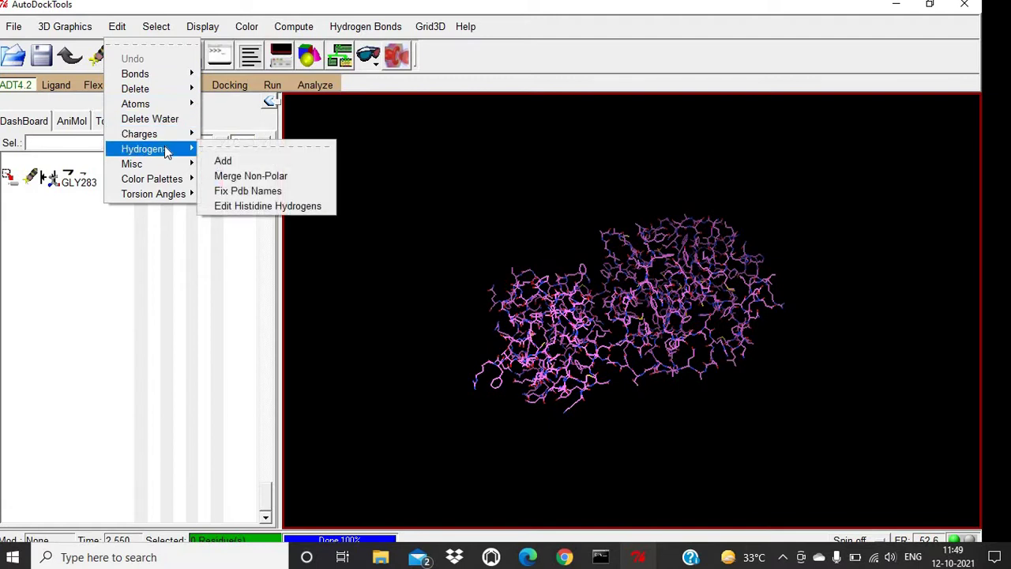
{"action": "left_click", "coordinate": [247, 160]}
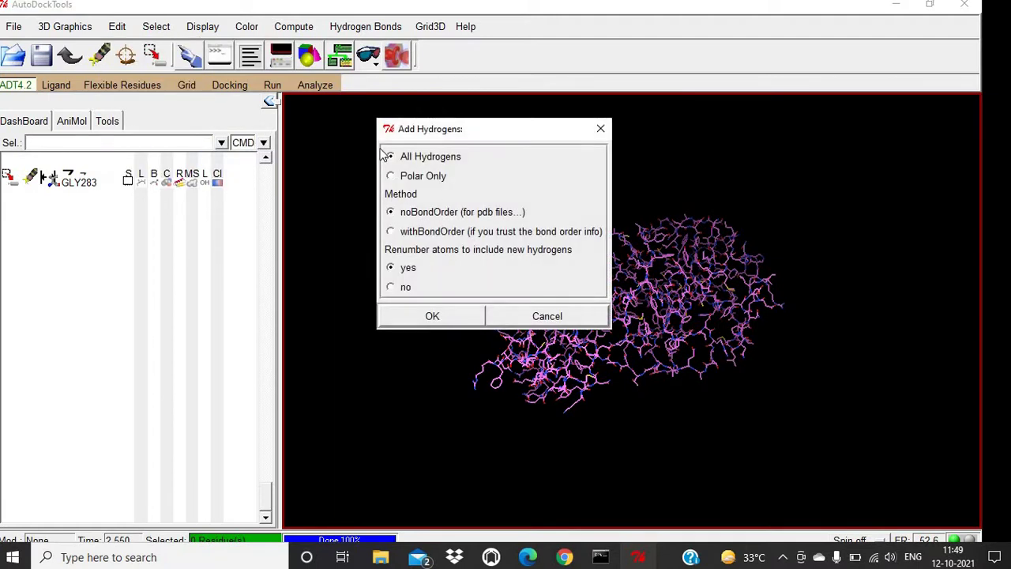
{"action": "left_click", "coordinate": [458, 315]}
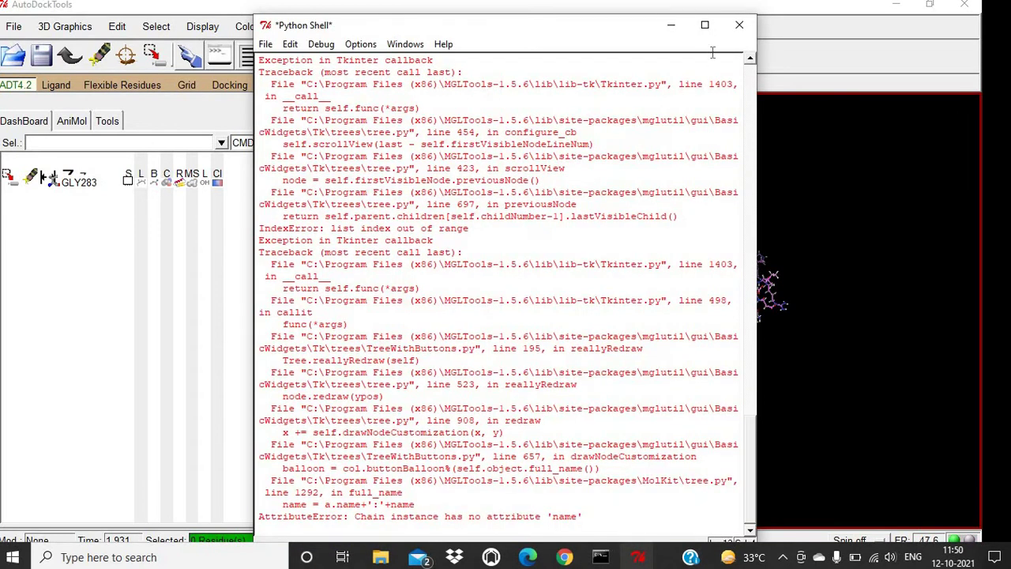
{"action": "left_click", "coordinate": [671, 24]}
{"action": "left_click_drag", "start_coordinate": [801, 347], "coordinate": [344, 105]}
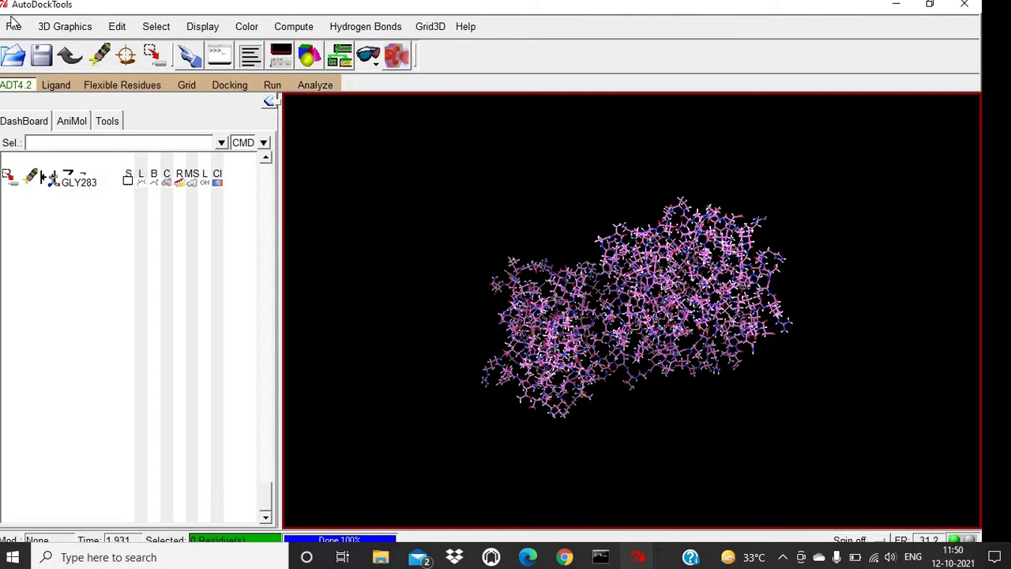
Step: Add Kollman charges to the receptor and acknowledge the total charge message
{"action": "left_click", "coordinate": [116, 27]}
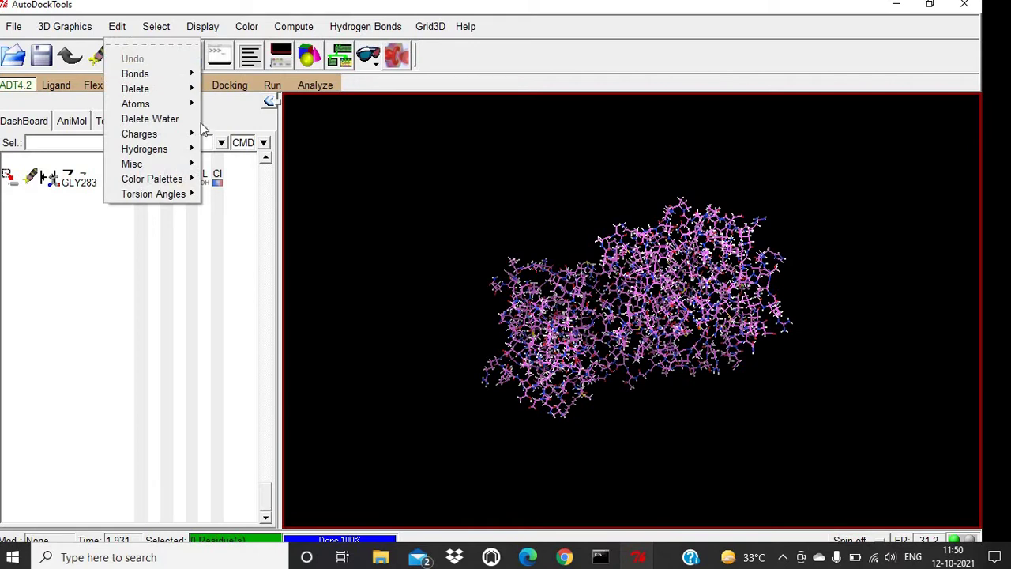
{"action": "mouse_move", "coordinate": [175, 143]}
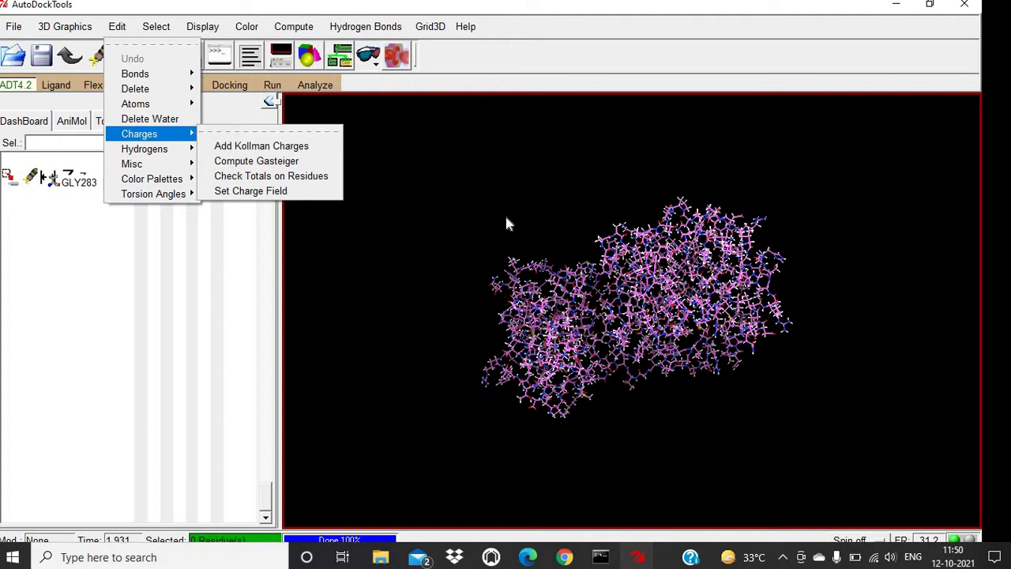
{"action": "left_click", "coordinate": [301, 147]}
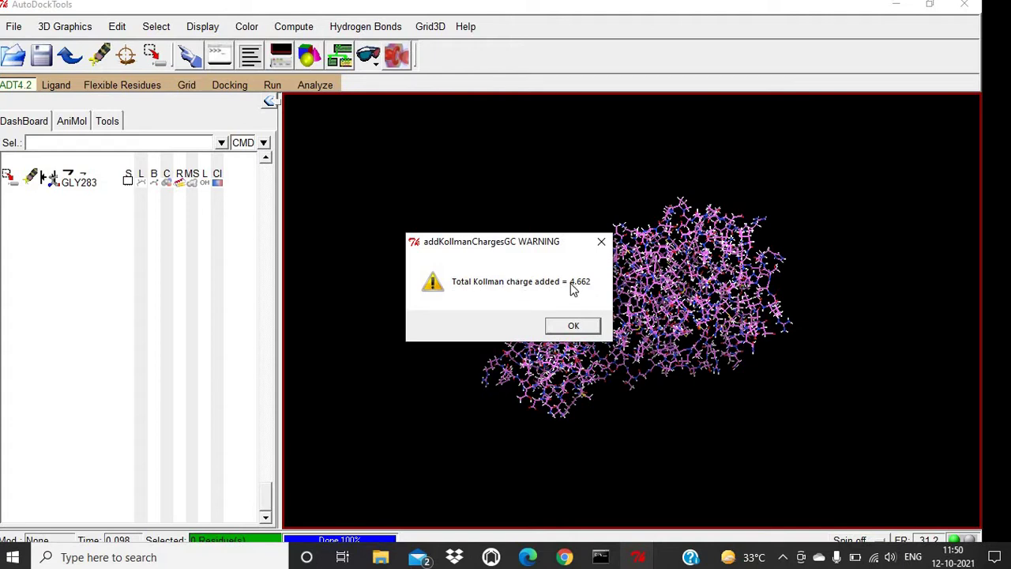
{"action": "left_click", "coordinate": [576, 327]}
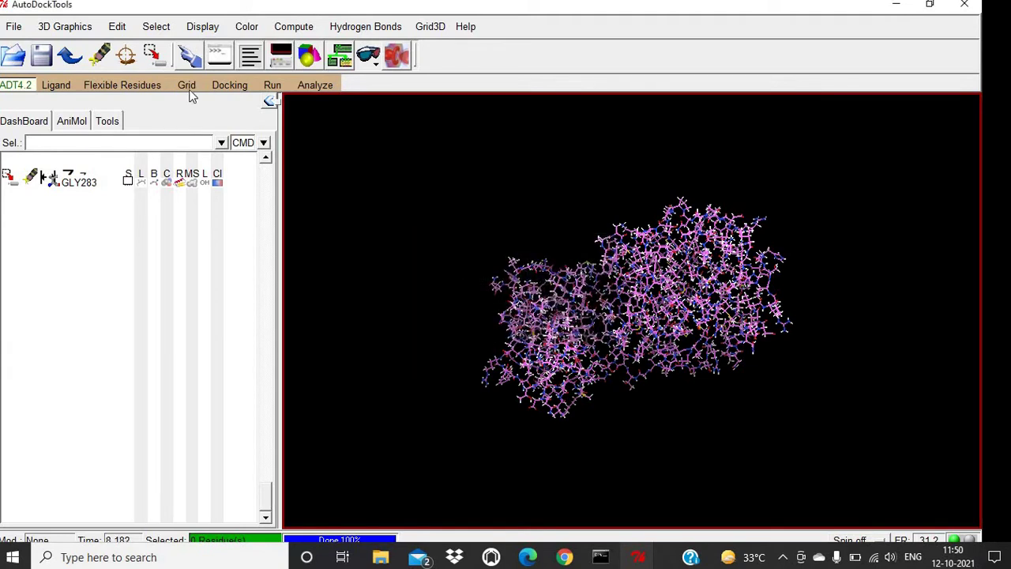
Step: Check the charge totals on the receptor's residues and spread the charge deficit over all atoms in each non-integral residue
{"action": "left_click", "coordinate": [117, 26]}
{"action": "mouse_move", "coordinate": [212, 136]}
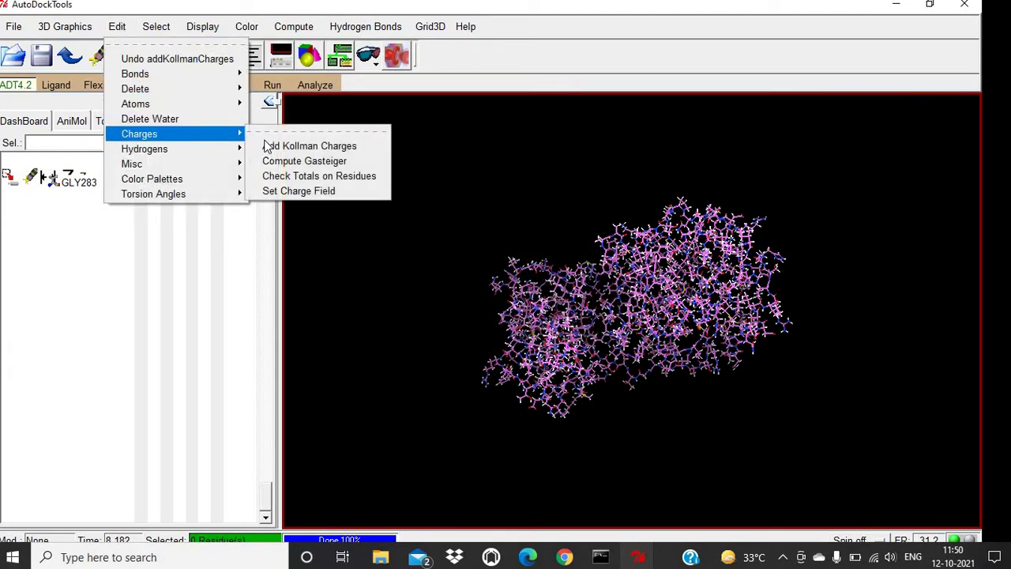
{"action": "left_click", "coordinate": [354, 182]}
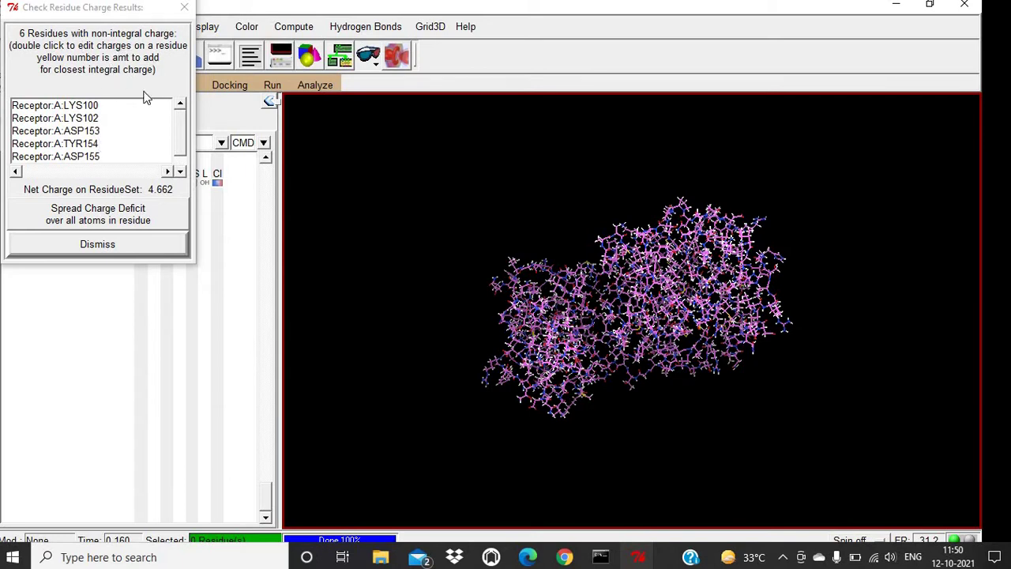
{"action": "left_click", "coordinate": [101, 223]}
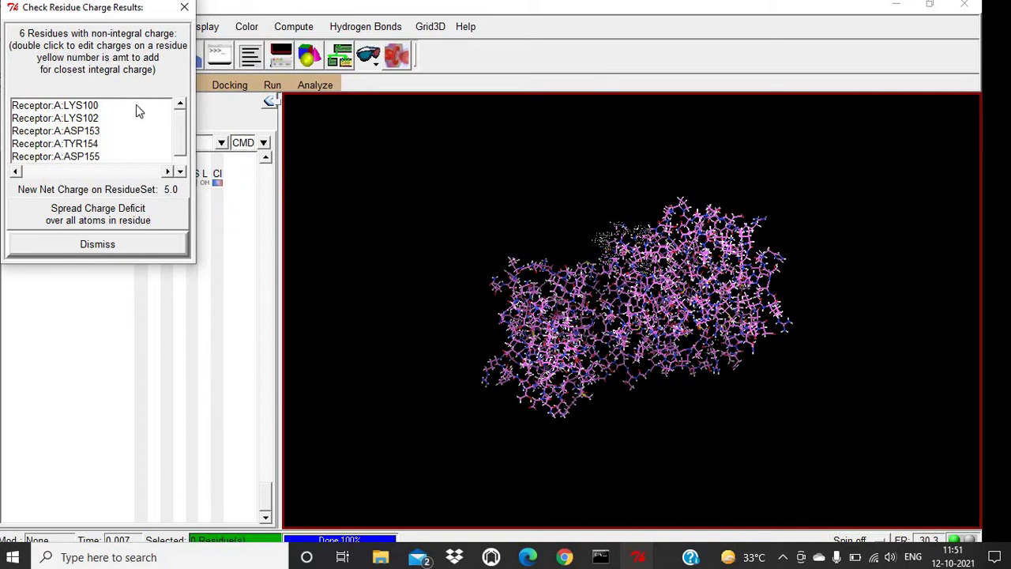
{"action": "left_click_drag", "start_coordinate": [99, 15], "coordinate": [175, 39]}
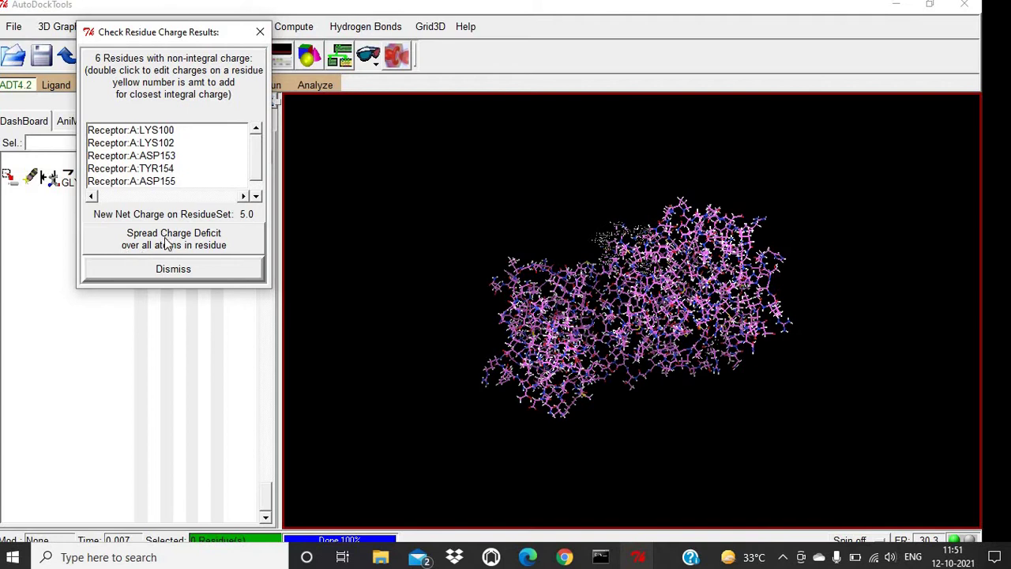
{"action": "left_click", "coordinate": [201, 271]}
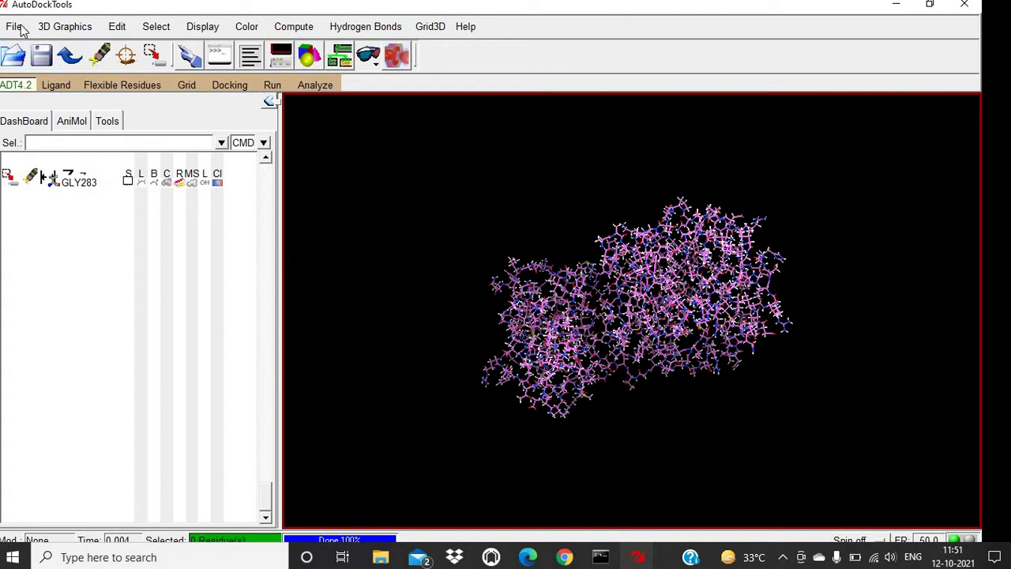
Step: Recheck the receptor's residue charge totals for any remaining non-integral charges
{"action": "left_click", "coordinate": [117, 27]}
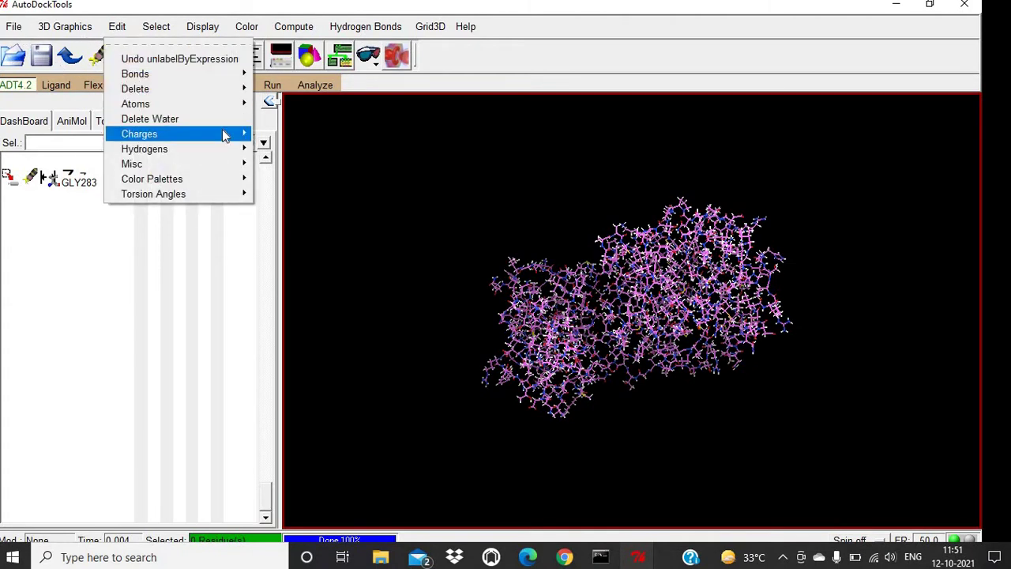
{"action": "mouse_move", "coordinate": [228, 134]}
{"action": "left_click", "coordinate": [338, 177]}
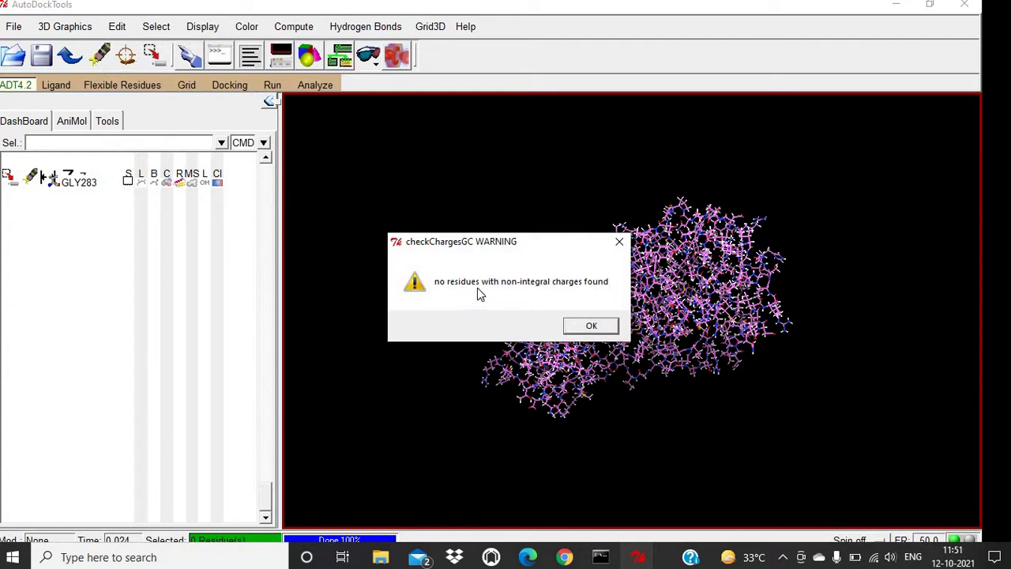
{"action": "left_click", "coordinate": [600, 327]}
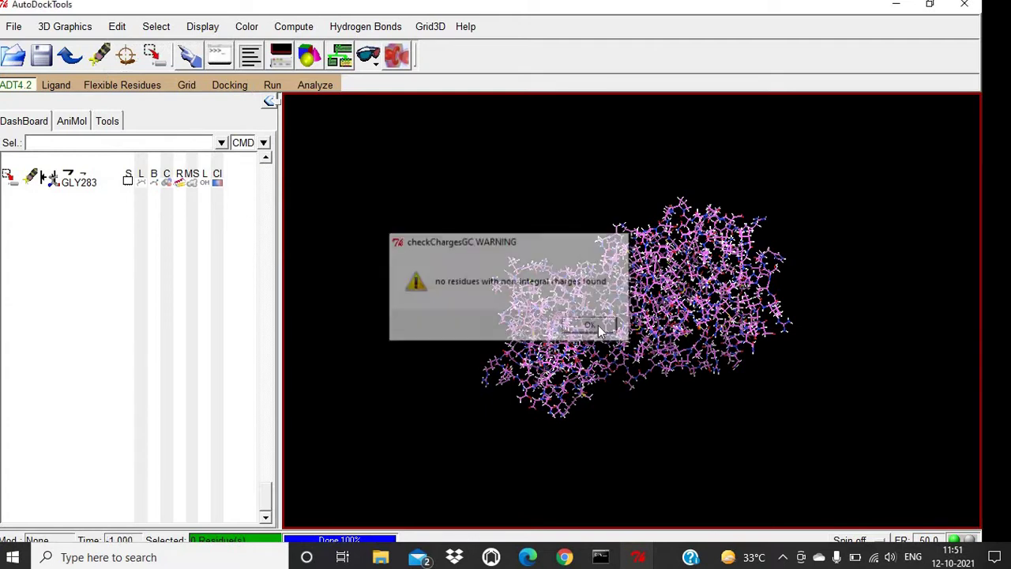
Step: Write the receptor as a PDBQ file named Receptor.pdbq in the Docking folder on the Desktop, keeping the default record options
{"action": "left_click", "coordinate": [13, 27]}
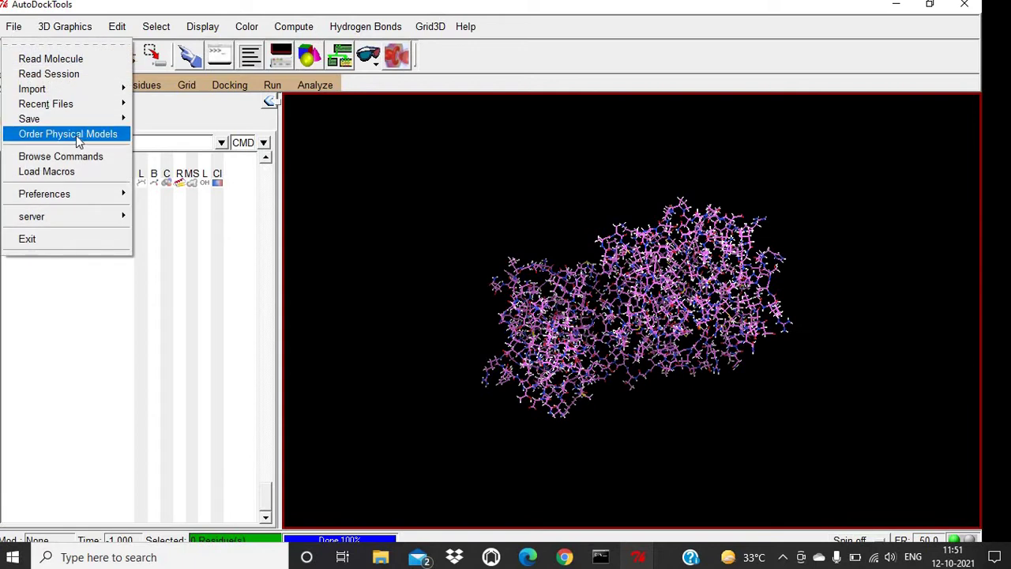
{"action": "mouse_move", "coordinate": [64, 120]}
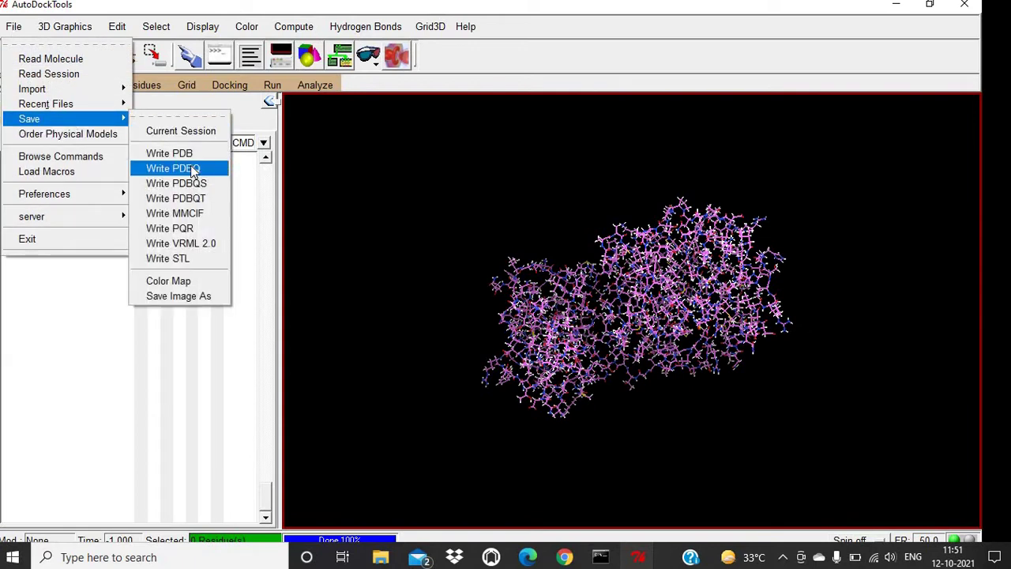
{"action": "left_click", "coordinate": [190, 168]}
{"action": "left_click", "coordinate": [591, 152]}
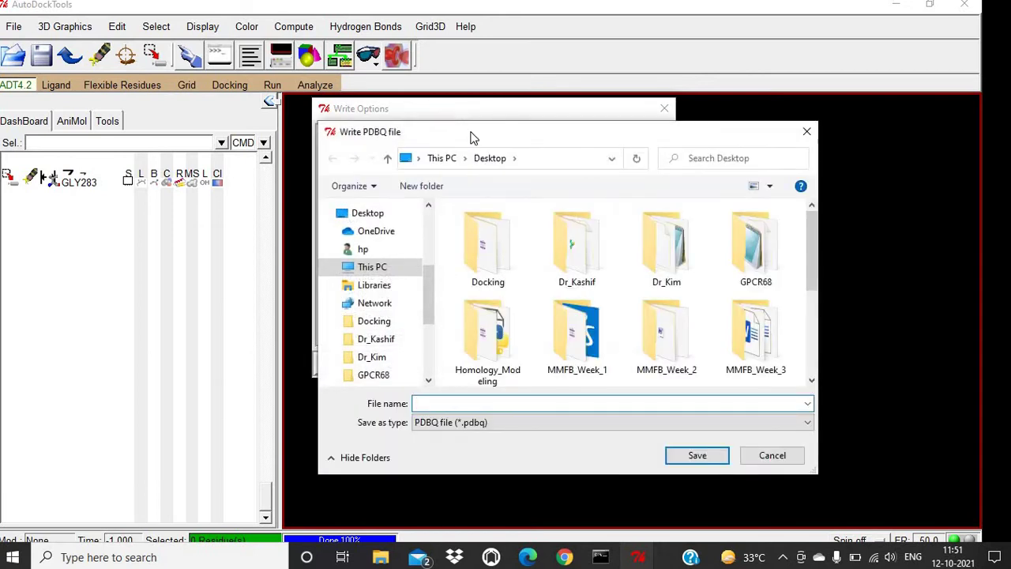
{"action": "left_click_drag", "start_coordinate": [474, 136], "coordinate": [251, 118]}
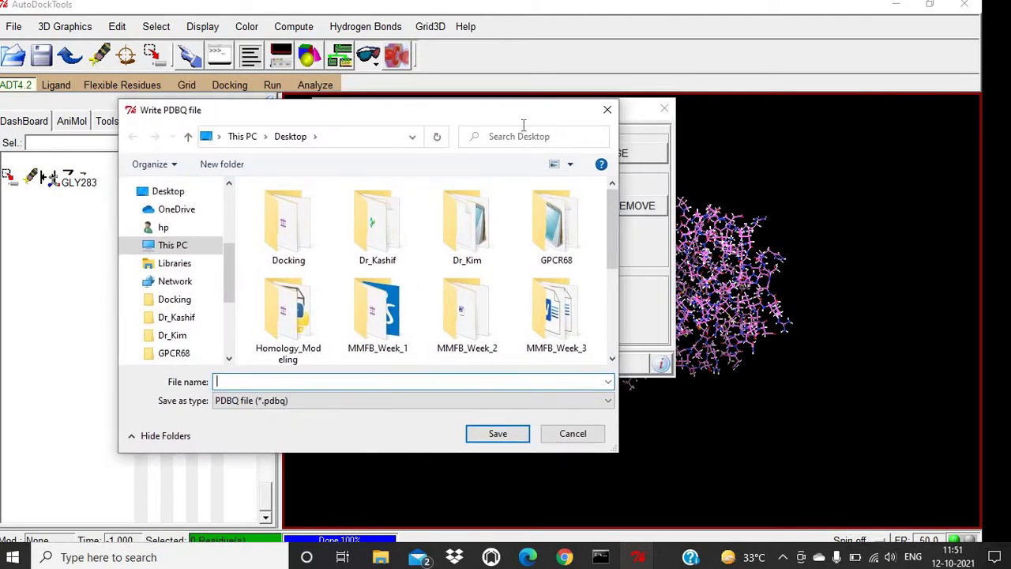
{"action": "double_click", "coordinate": [290, 243]}
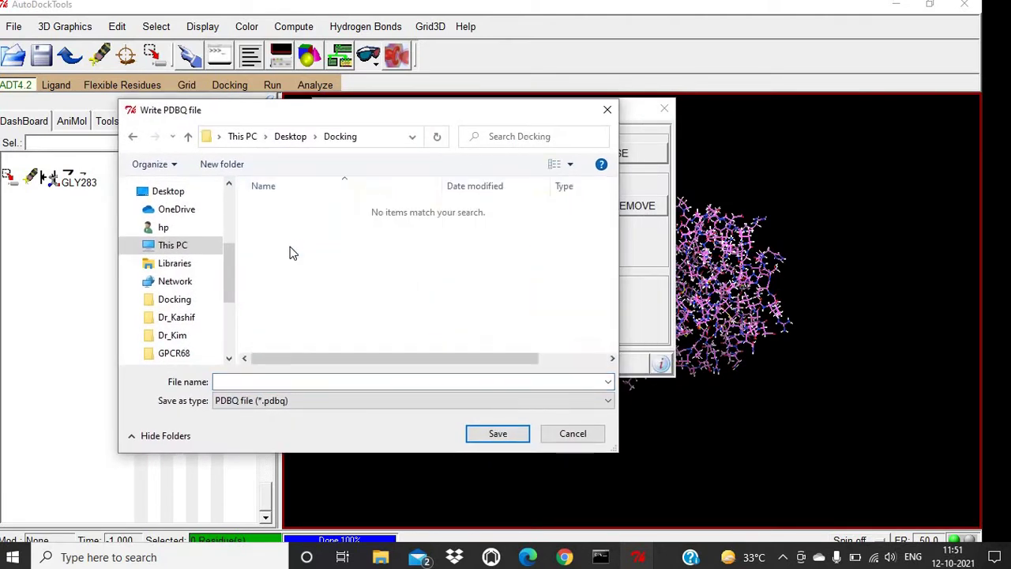
{"action": "left_click", "coordinate": [306, 381]}
{"action": "type", "text": "Receptor"}
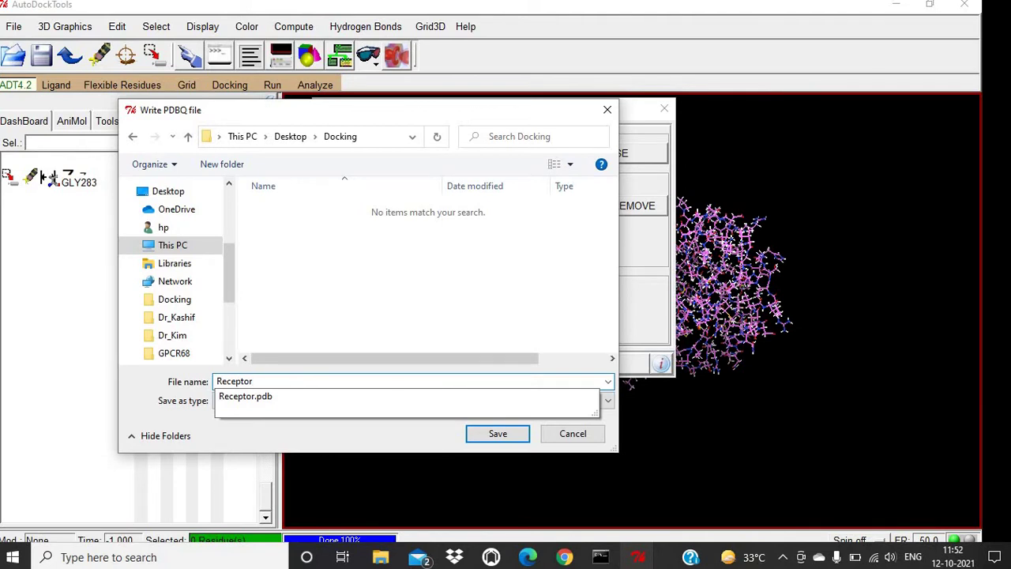
{"action": "type", "text": ".pdbq"}
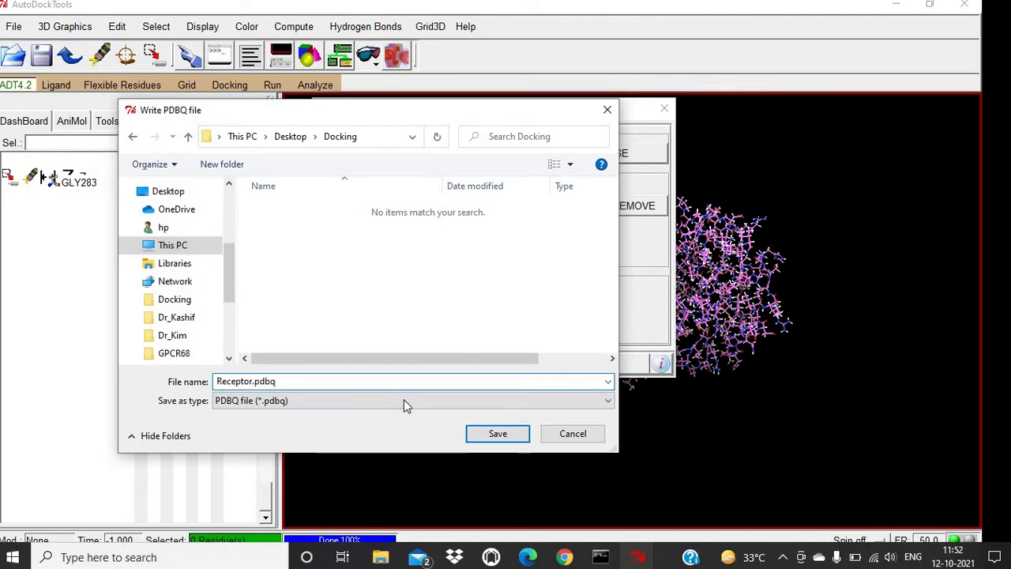
{"action": "left_click", "coordinate": [485, 435]}
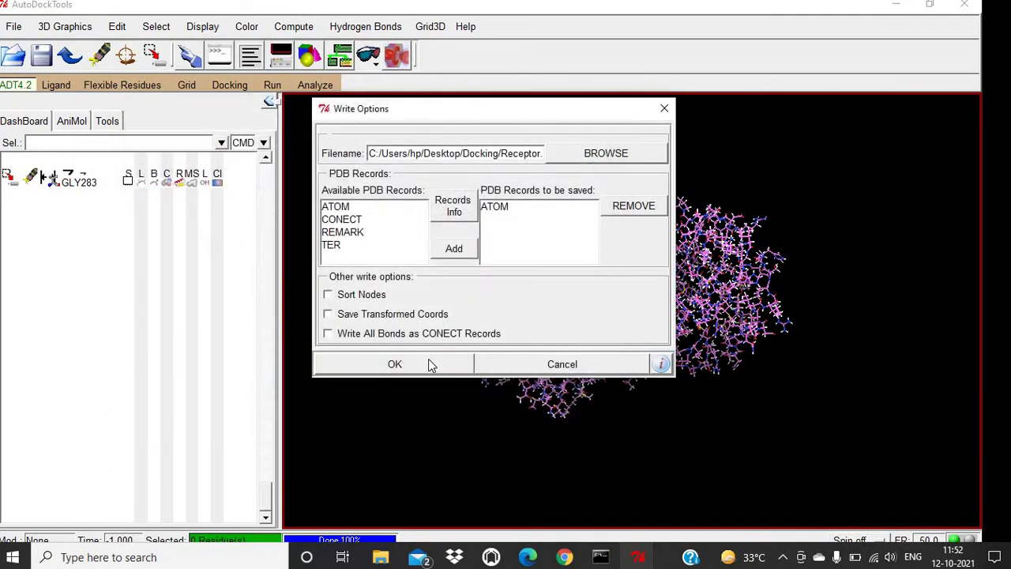
{"action": "left_click", "coordinate": [429, 360]}
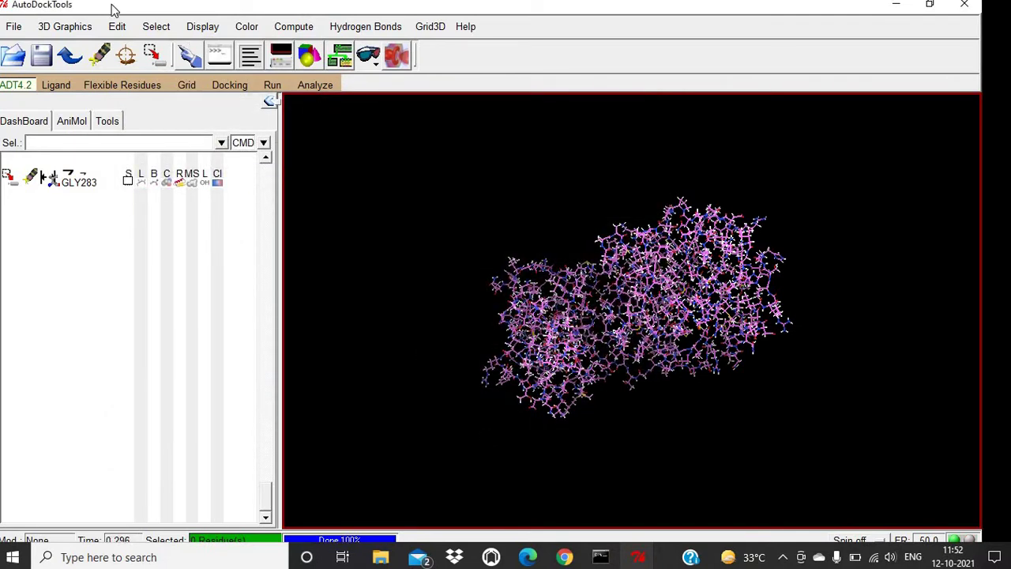
Step: Delete all molecules from the viewer, accept that this cannot be undone, and dismiss the Python Shell window
{"action": "left_click", "coordinate": [117, 26]}
{"action": "mouse_move", "coordinate": [199, 95]}
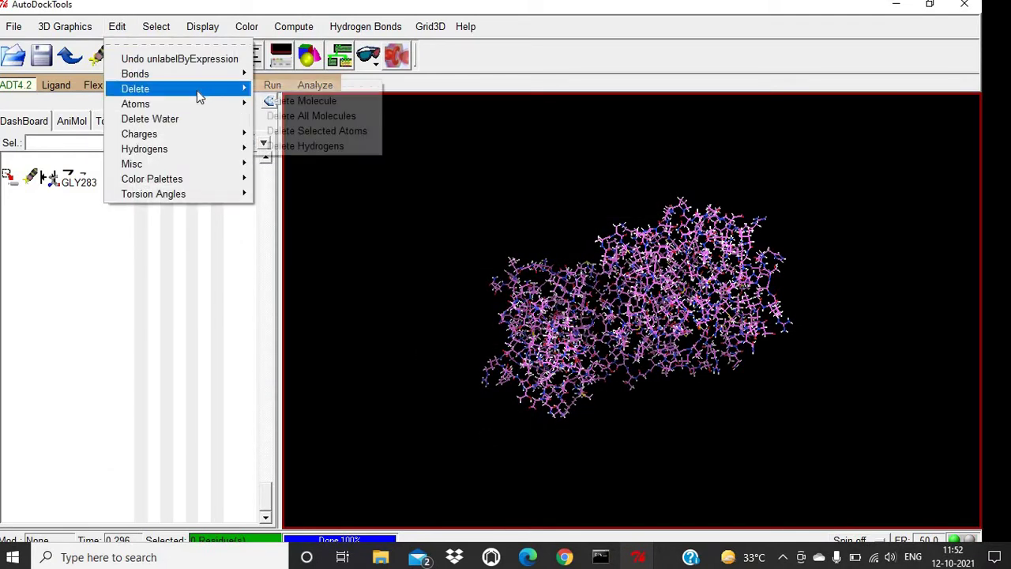
{"action": "left_click", "coordinate": [323, 115]}
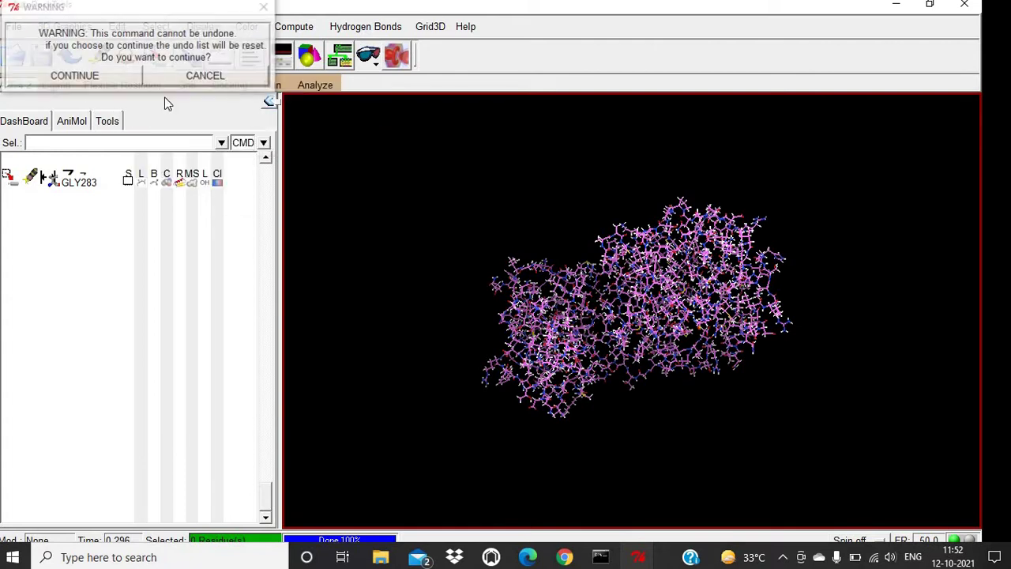
{"action": "left_click", "coordinate": [107, 76]}
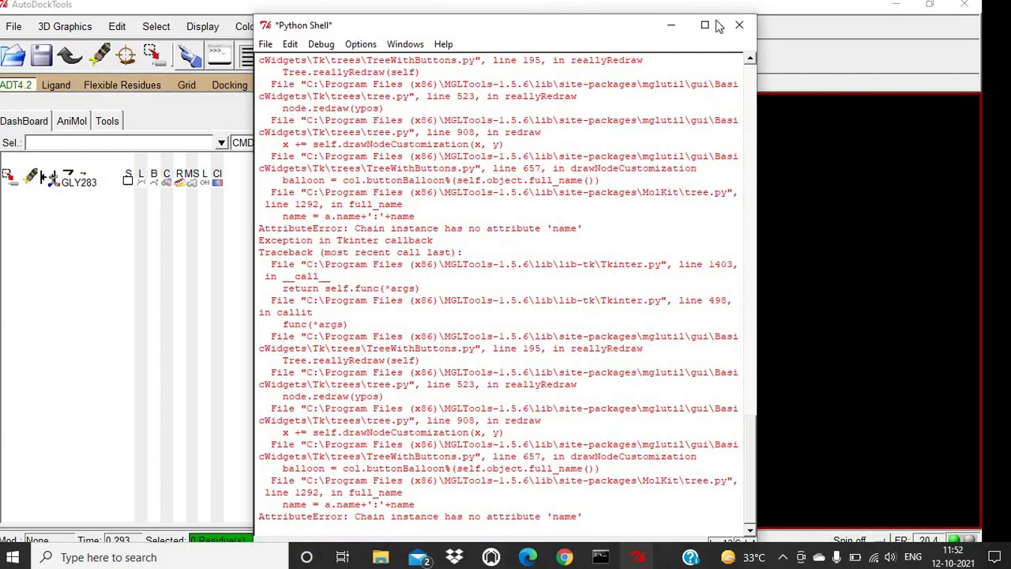
{"action": "left_click", "coordinate": [739, 26]}
Step: Read the ligand molecule file Ligand.pdb into the viewer and dismiss the Python Shell window
{"action": "left_click", "coordinate": [13, 26]}
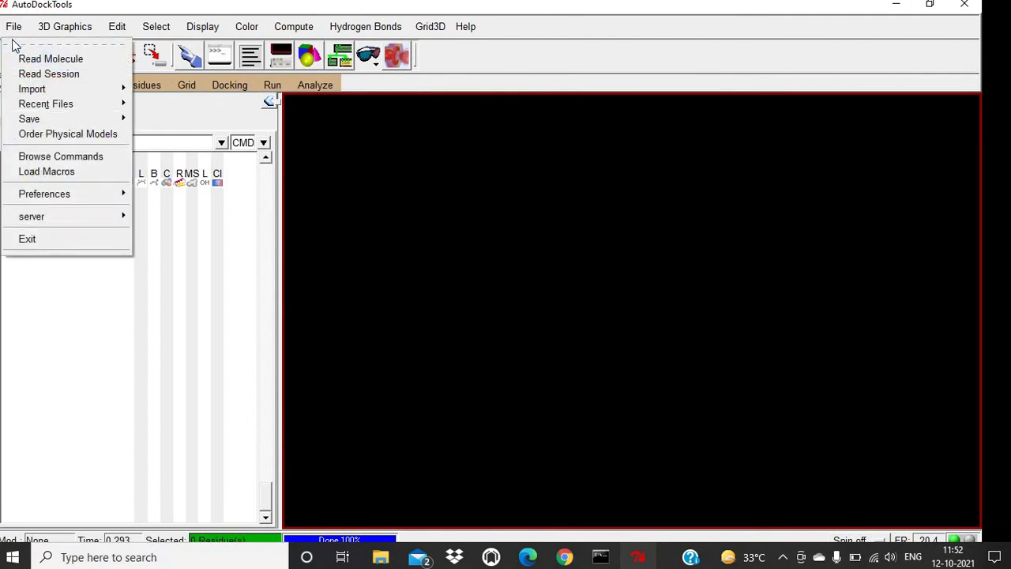
{"action": "left_click", "coordinate": [45, 60]}
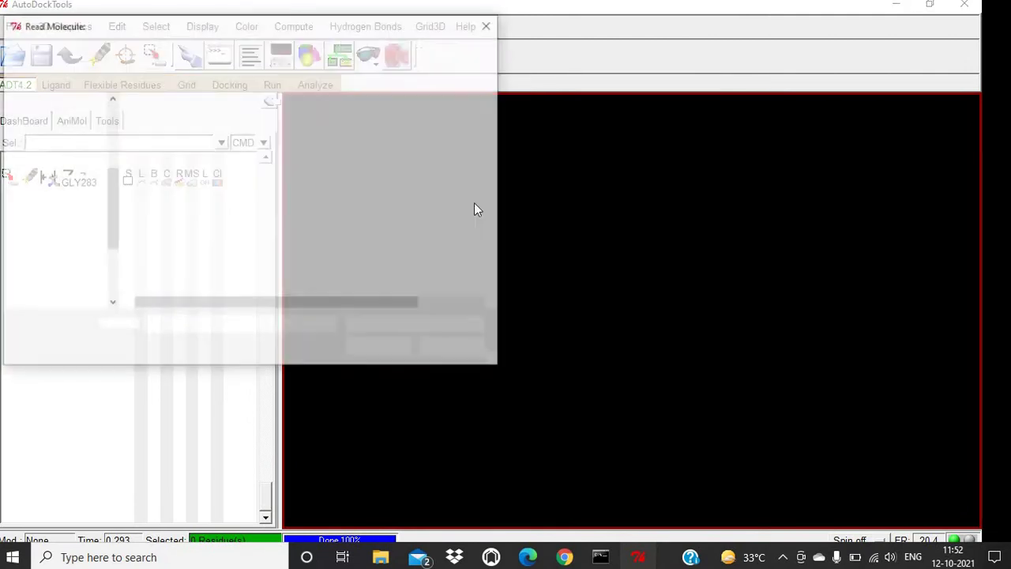
{"action": "double_click", "coordinate": [219, 140]}
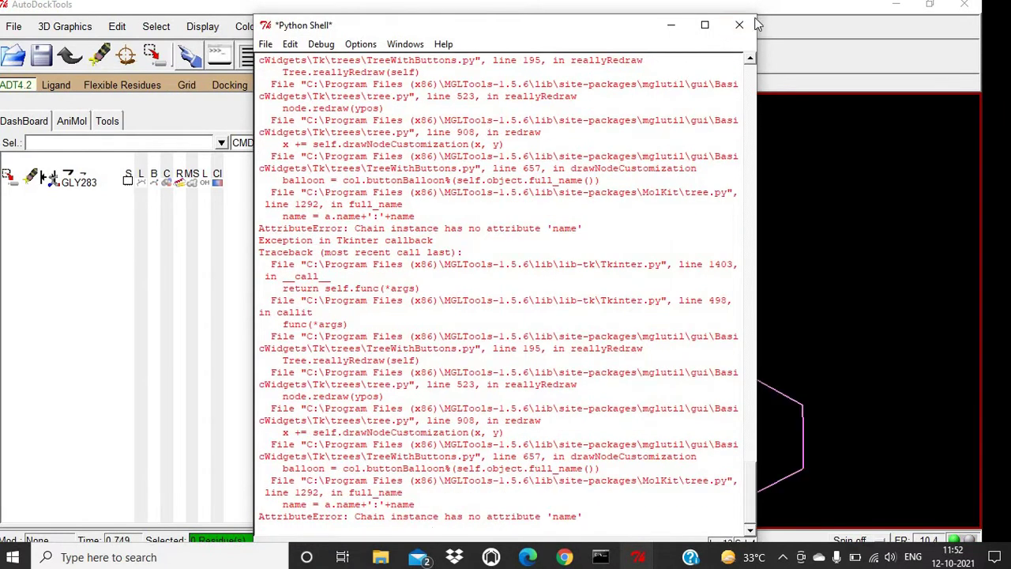
{"action": "left_click", "coordinate": [739, 25]}
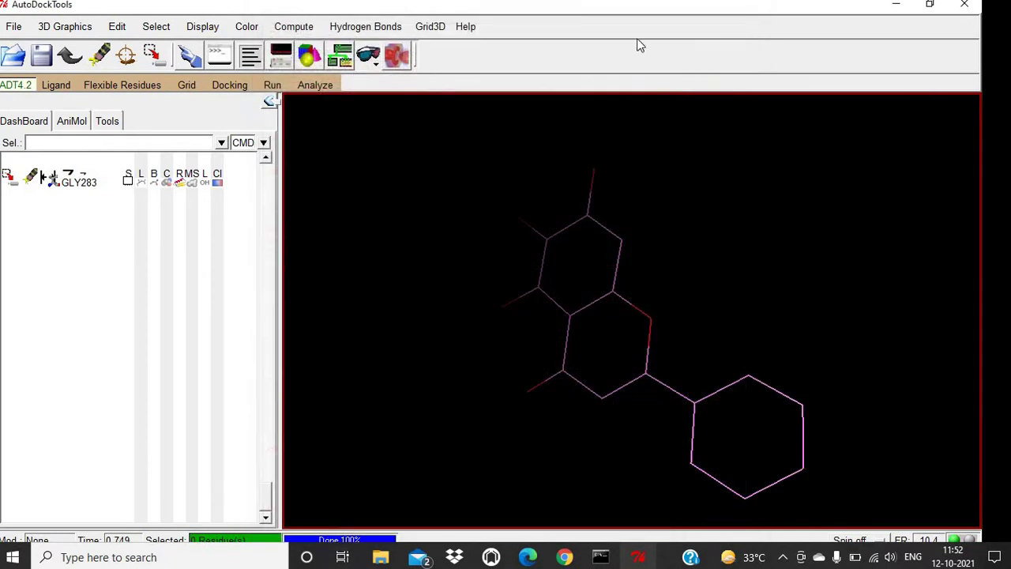
Step: Add all hydrogens to the ligand using the noBondOrder method, renumbering atoms to include the new hydrogens
{"action": "left_click", "coordinate": [118, 26]}
{"action": "mouse_move", "coordinate": [174, 151]}
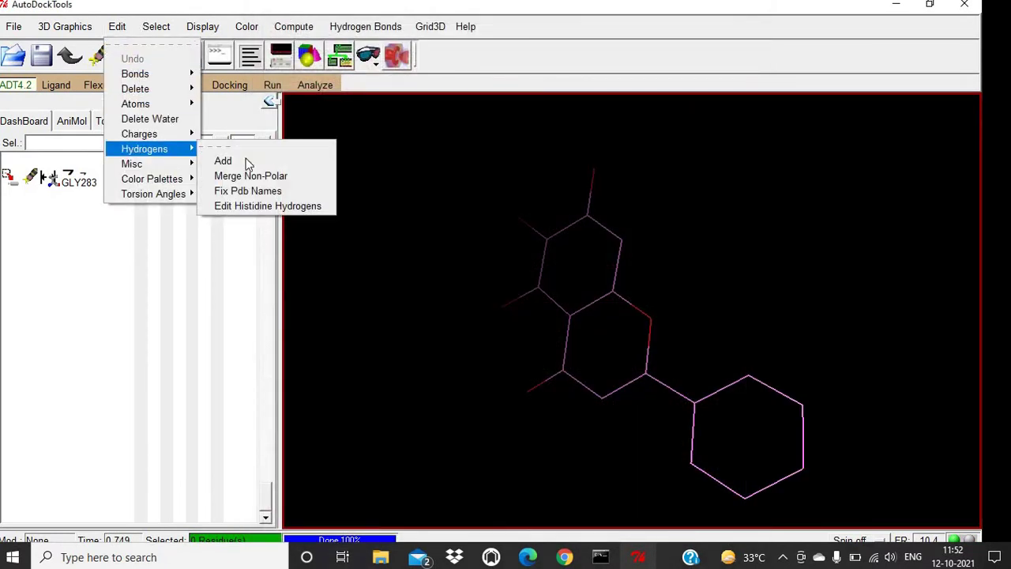
{"action": "left_click", "coordinate": [225, 161]}
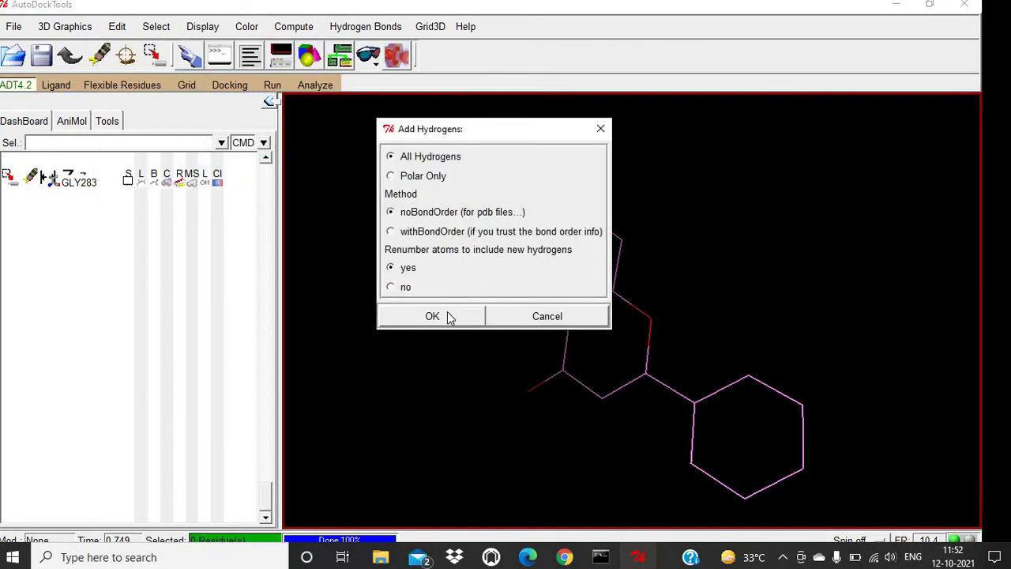
{"action": "left_click", "coordinate": [448, 316]}
{"action": "left_click", "coordinate": [734, 33]}
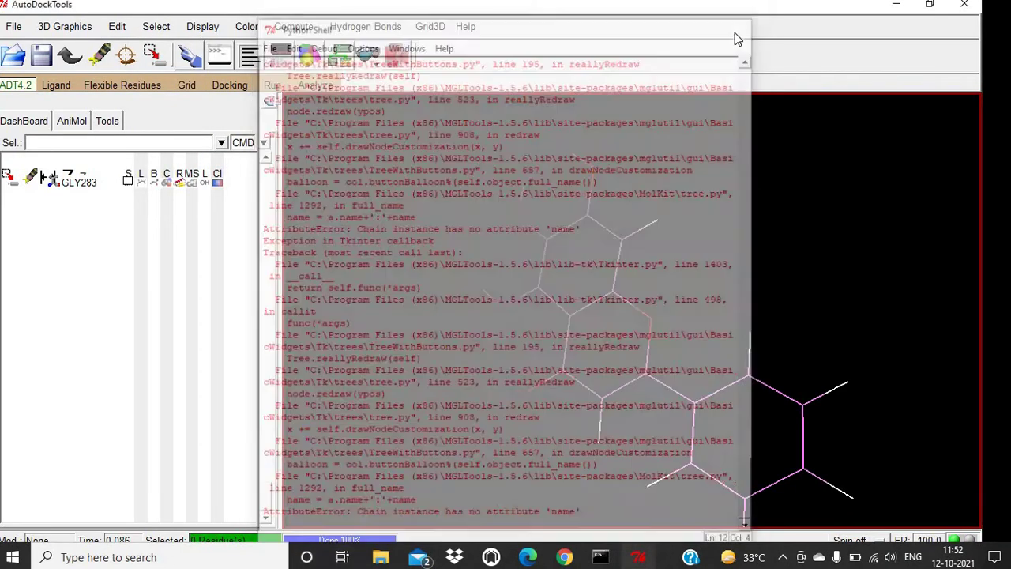
Step: Compare the ligand's hydroxyl groups and ring structure with the 3WL 2D diagram on the RCSB PDB 6M2N page in the browser
{"action": "left_click_drag", "start_coordinate": [727, 280], "coordinate": [592, 524]}
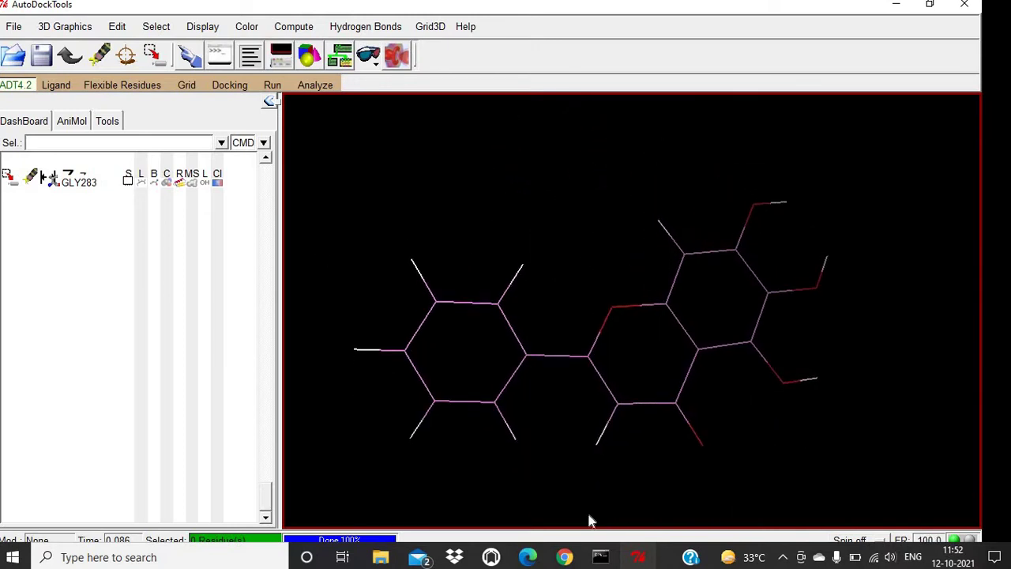
{"action": "left_click", "coordinate": [529, 557]}
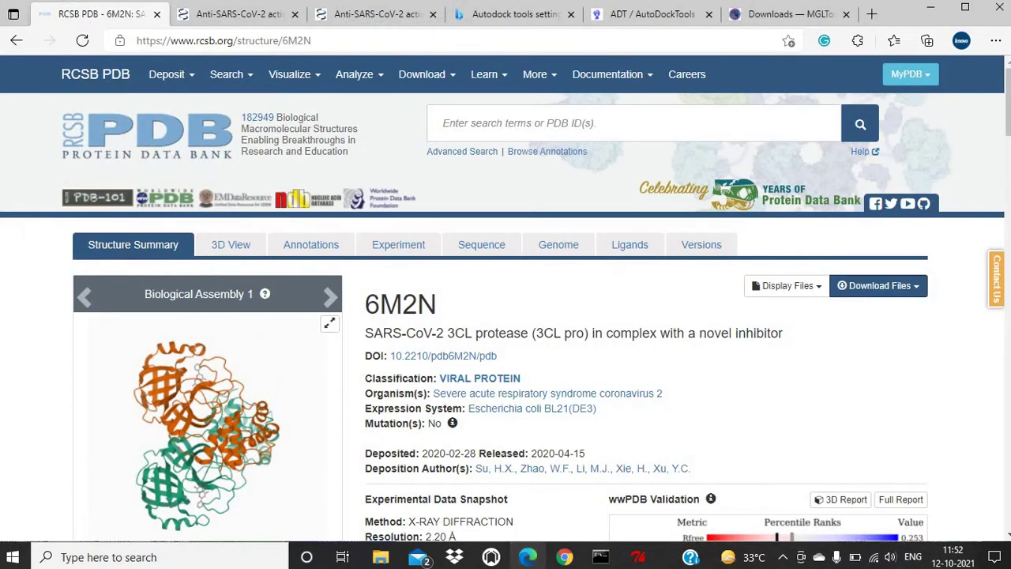
{"action": "scroll", "coordinate": [506, 316], "scroll_direction": "down", "scroll_amount": 15}
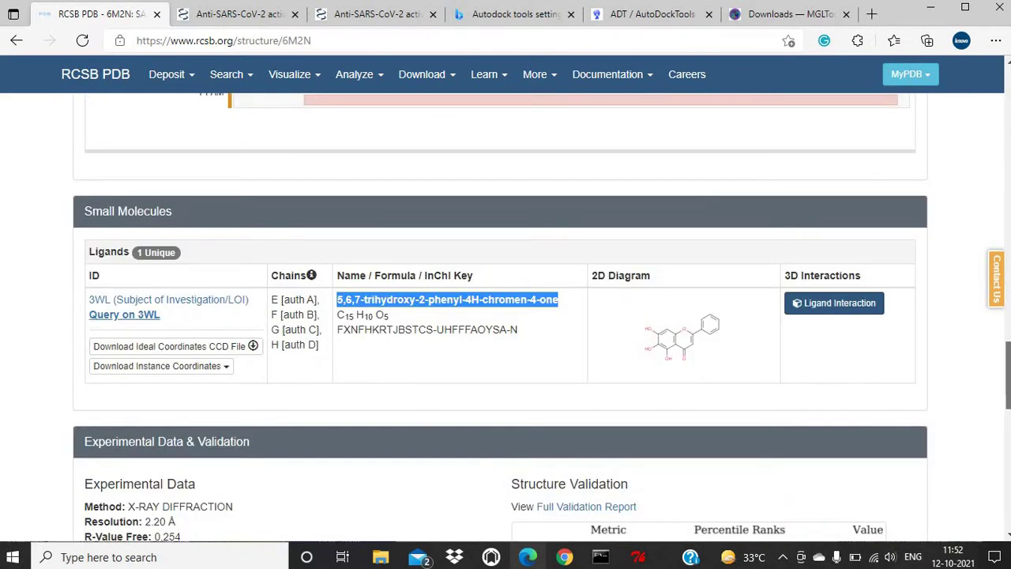
{"action": "scroll", "coordinate": [755, 350], "scroll_direction": "down", "scroll_amount": 1}
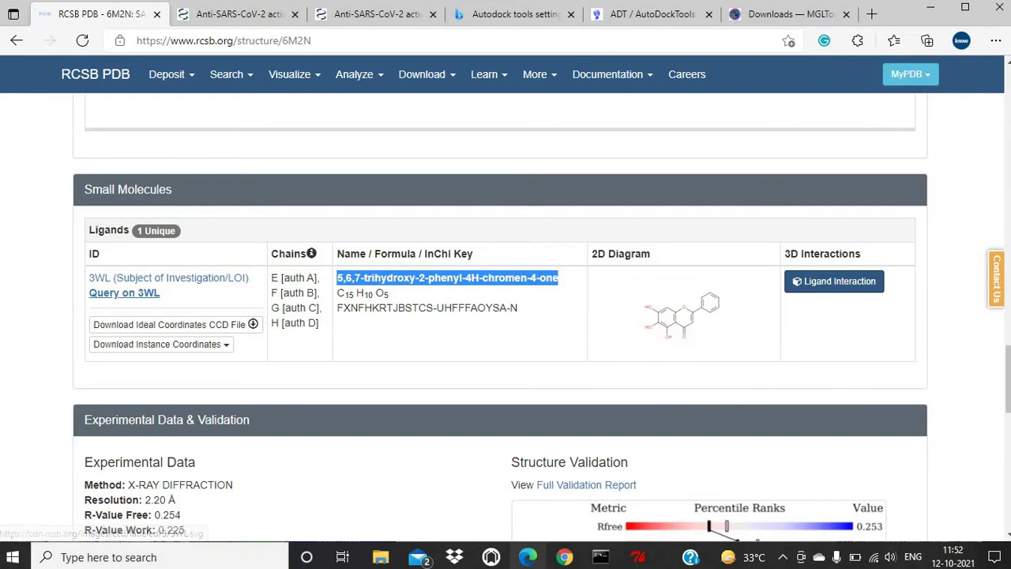
{"action": "left_click", "coordinate": [931, 7]}
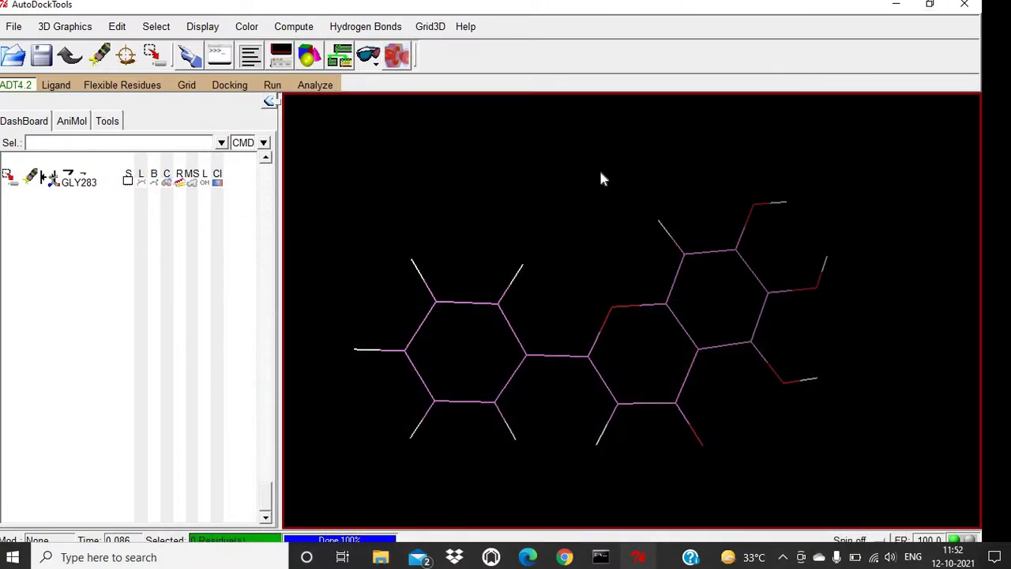
{"action": "left_click_drag", "start_coordinate": [600, 176], "coordinate": [726, 335]}
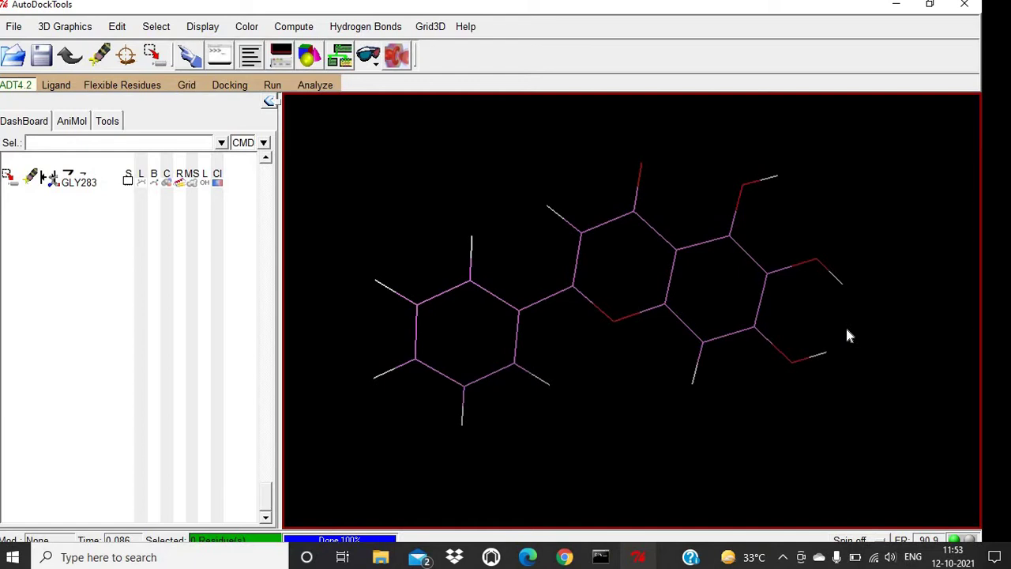
{"action": "left_click_drag", "start_coordinate": [805, 228], "coordinate": [608, 277]}
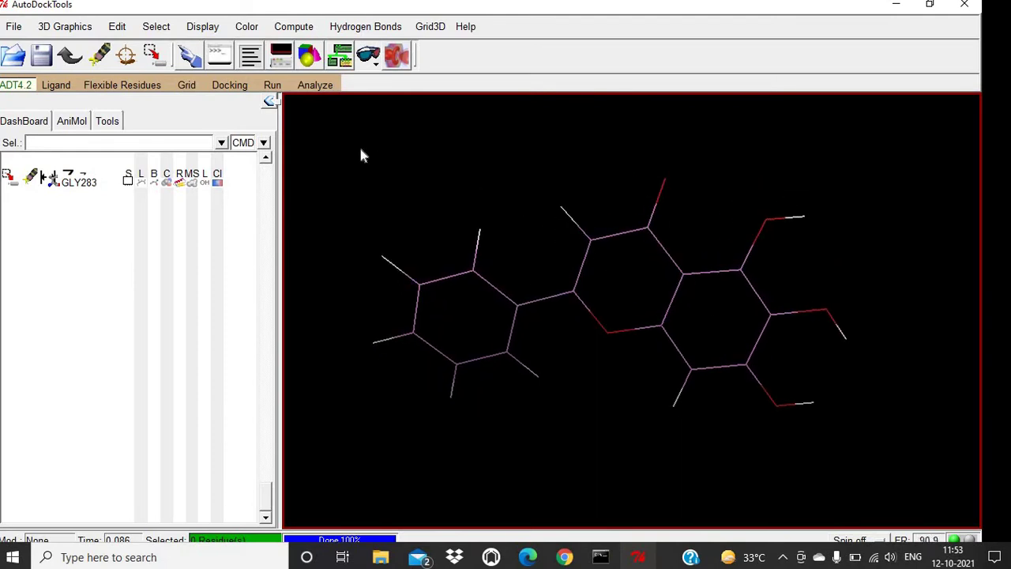
Step: Save the hydrogen-added ligand in PDB format as Ligand-H.pdb in the Docking folder, keeping the default PDB records
{"action": "left_click", "coordinate": [14, 26]}
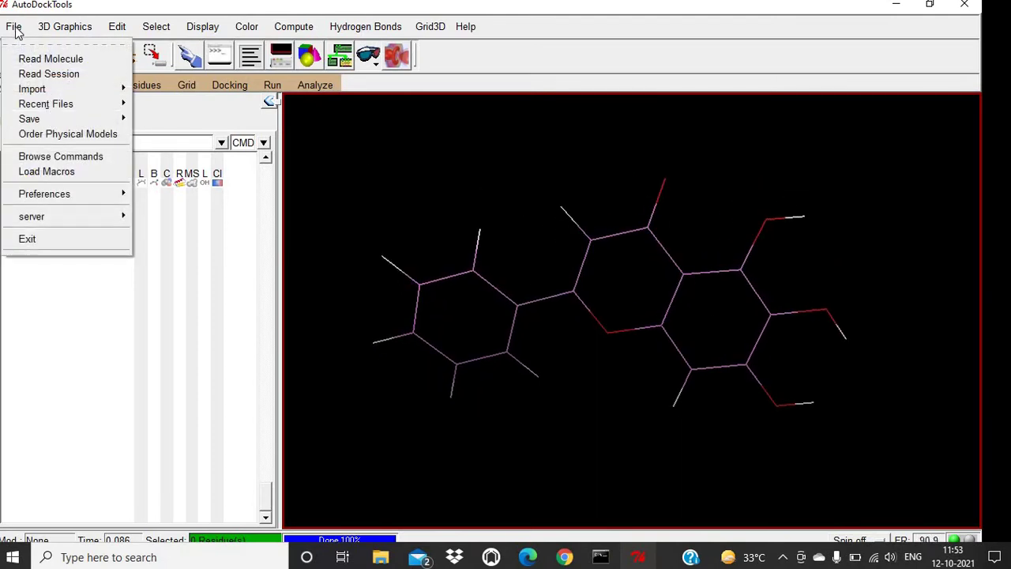
{"action": "mouse_move", "coordinate": [75, 119]}
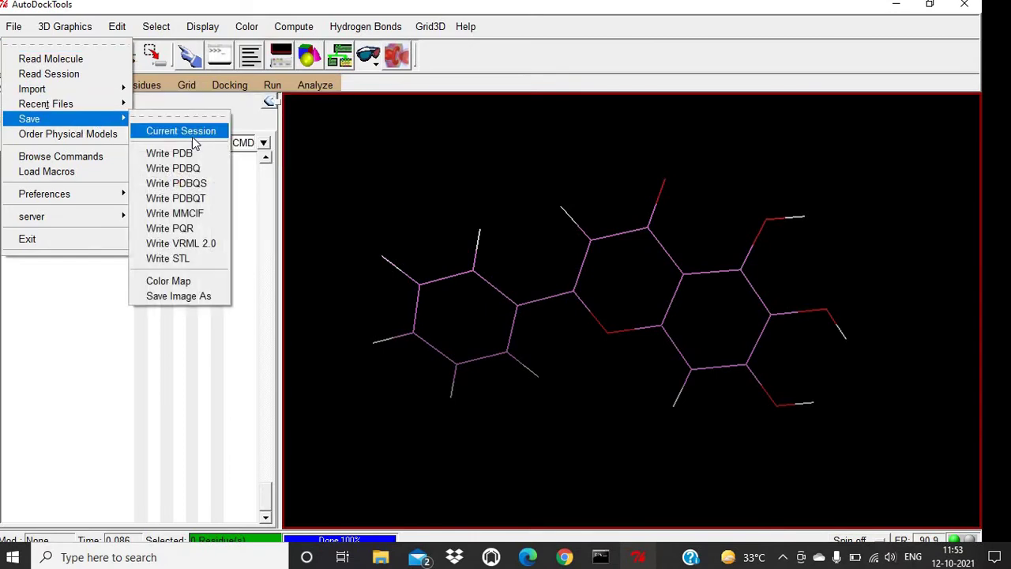
{"action": "left_click", "coordinate": [208, 153]}
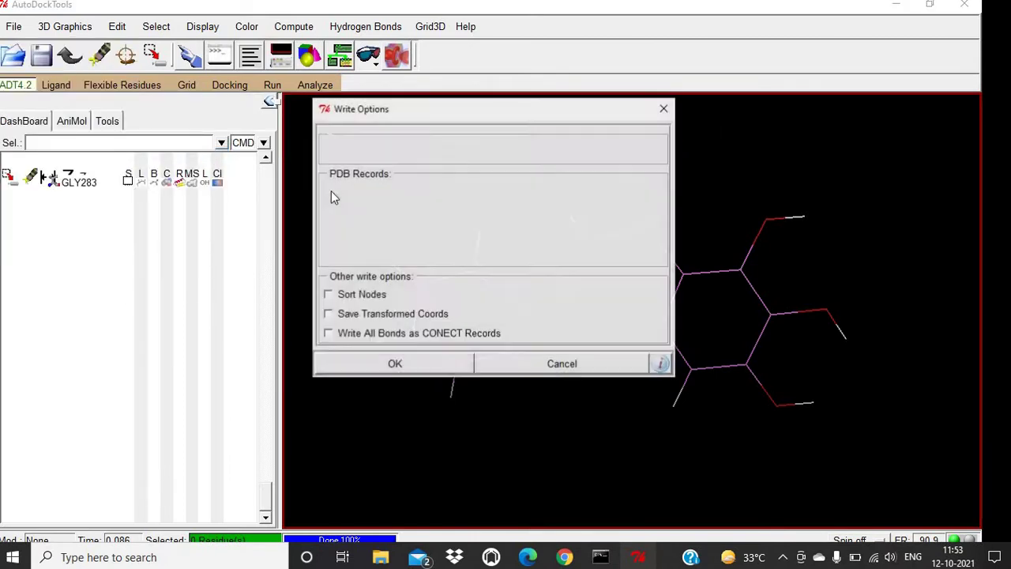
{"action": "left_click", "coordinate": [605, 154]}
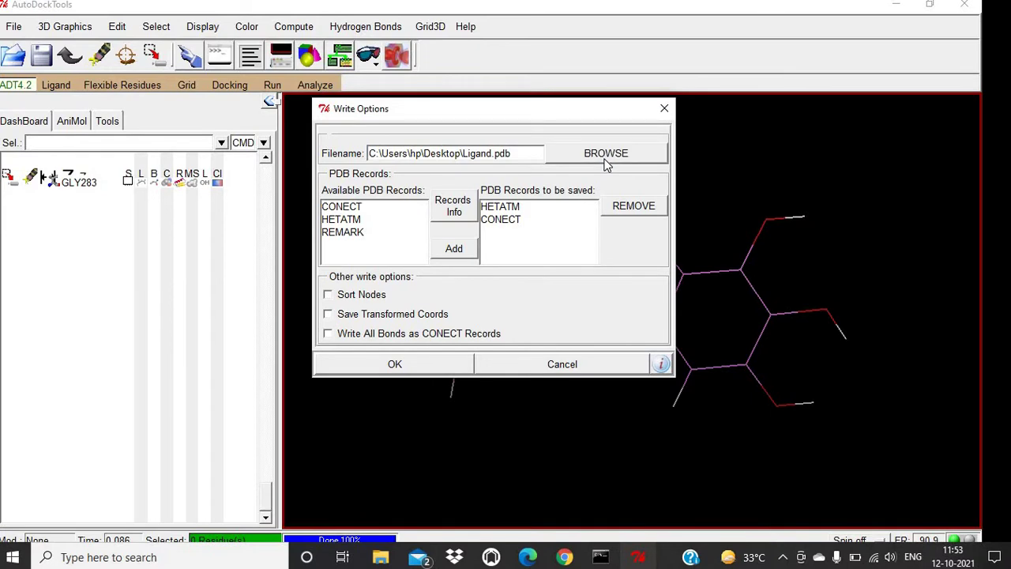
{"action": "double_click", "coordinate": [466, 255]}
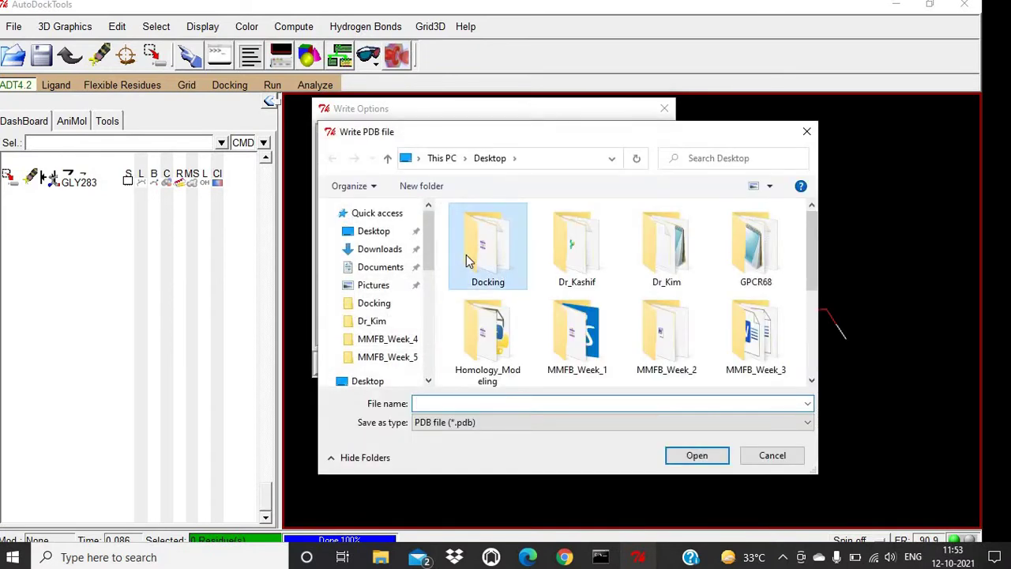
{"action": "left_click", "coordinate": [510, 247]}
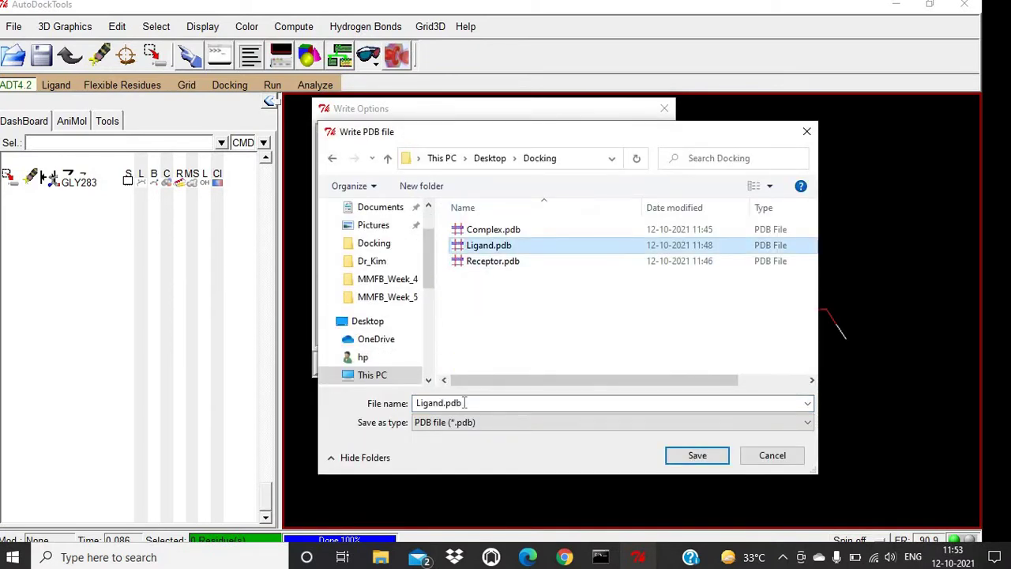
{"action": "left_click", "coordinate": [444, 404]}
{"action": "left_click", "coordinate": [443, 403]}
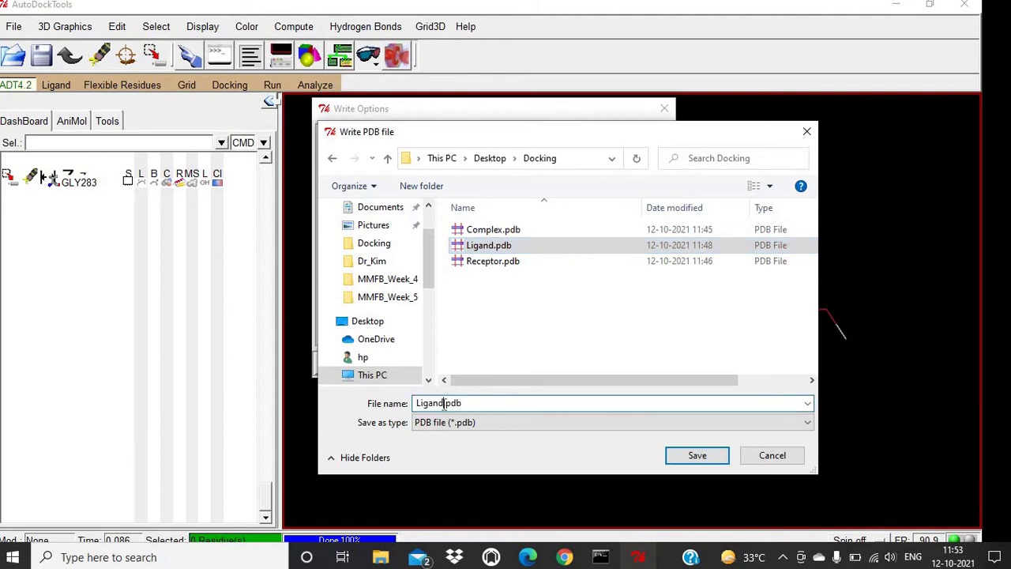
{"action": "type", "text": "-H"}
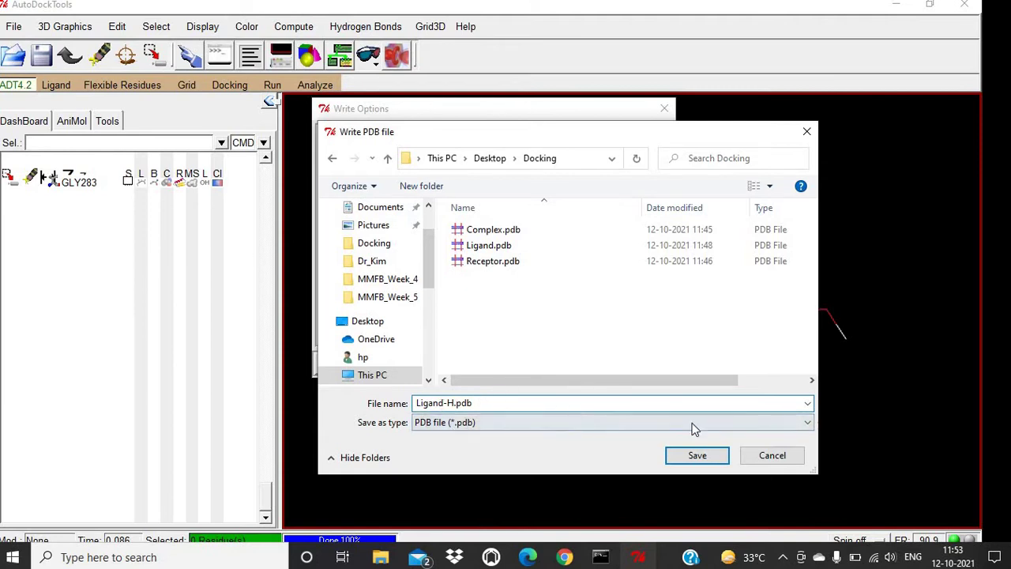
{"action": "left_click", "coordinate": [697, 456]}
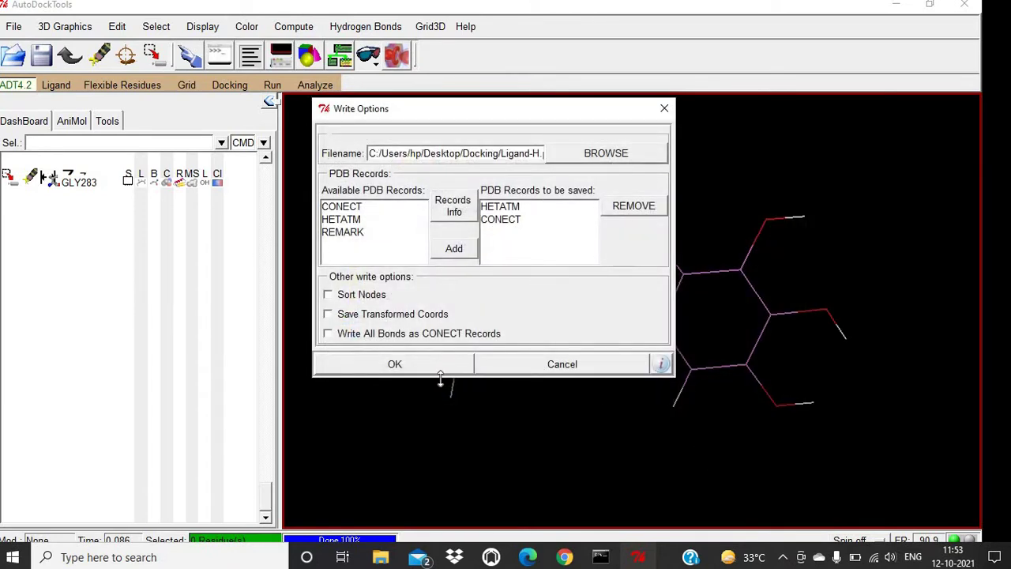
{"action": "left_click", "coordinate": [403, 370]}
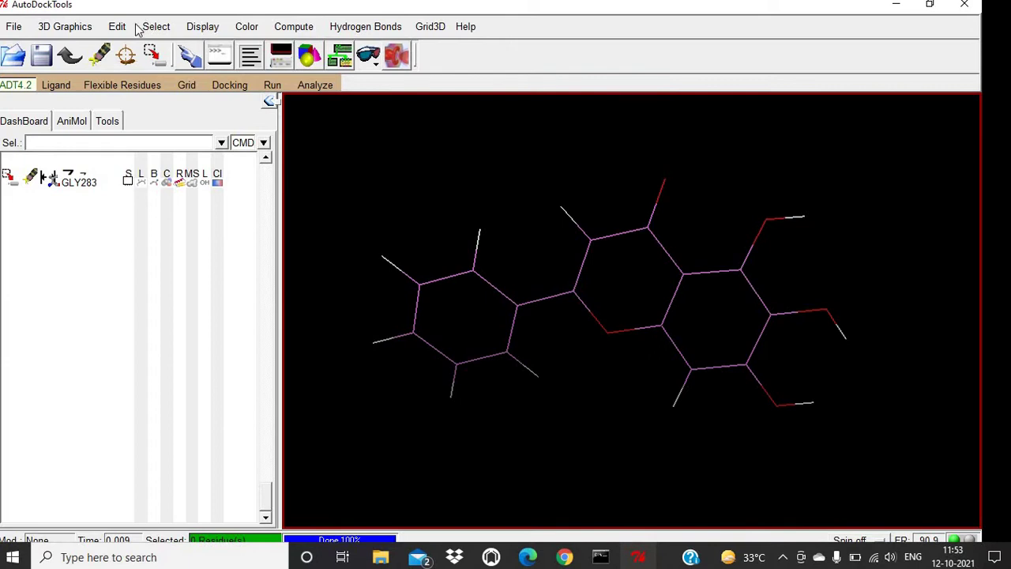
Step: Delete the Ligand molecule from the viewer and dismiss the Python Shell window
{"action": "left_click", "coordinate": [118, 27]}
{"action": "mouse_move", "coordinate": [174, 91]}
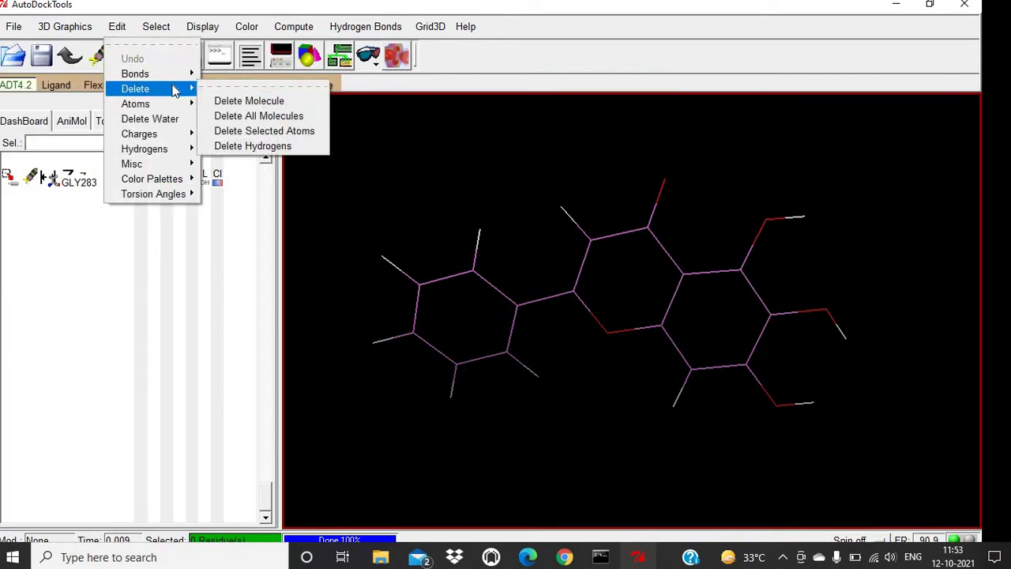
{"action": "left_click", "coordinate": [266, 106]}
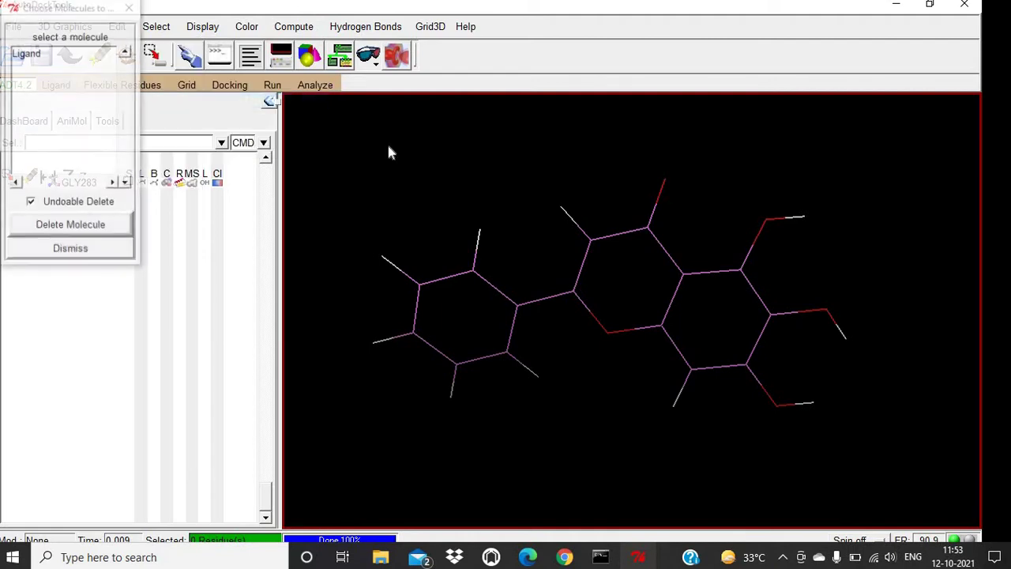
{"action": "left_click", "coordinate": [48, 55]}
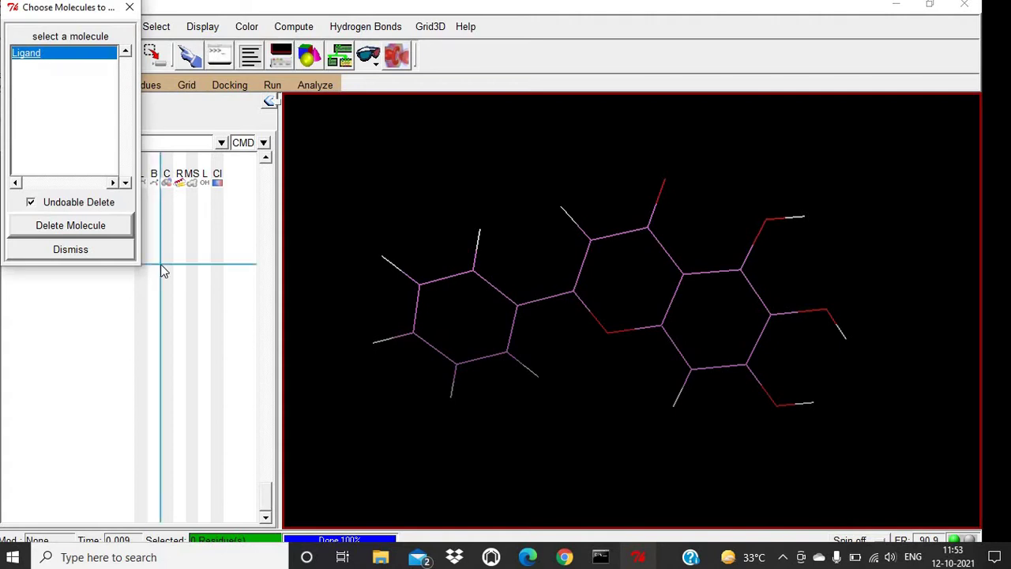
{"action": "left_click", "coordinate": [101, 226]}
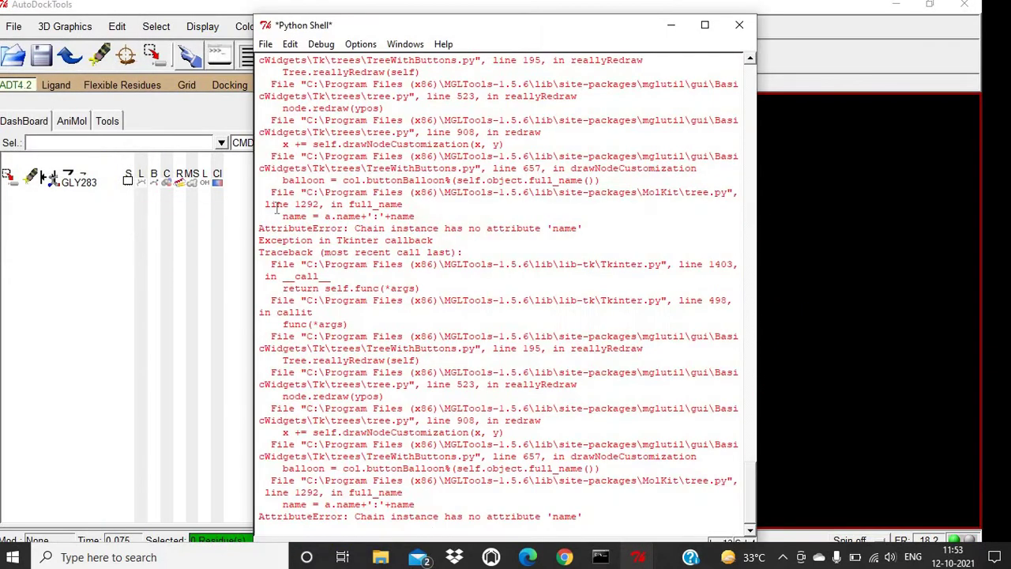
{"action": "left_click", "coordinate": [223, 138]}
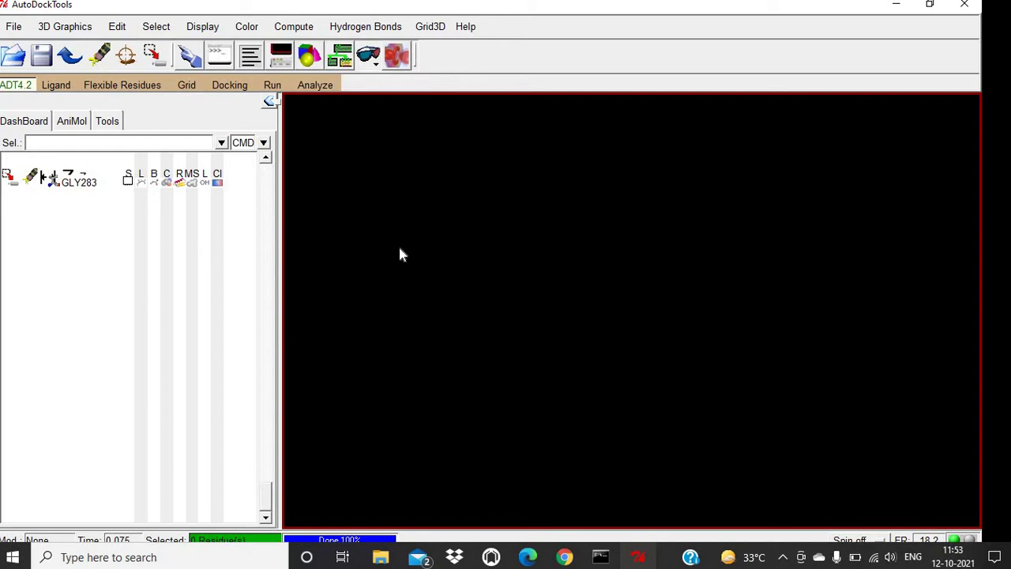
Step: Open the PDB file Ligand-H.pdb from the Docking folder as the AutoDock4 ligand input
{"action": "left_click", "coordinate": [53, 86]}
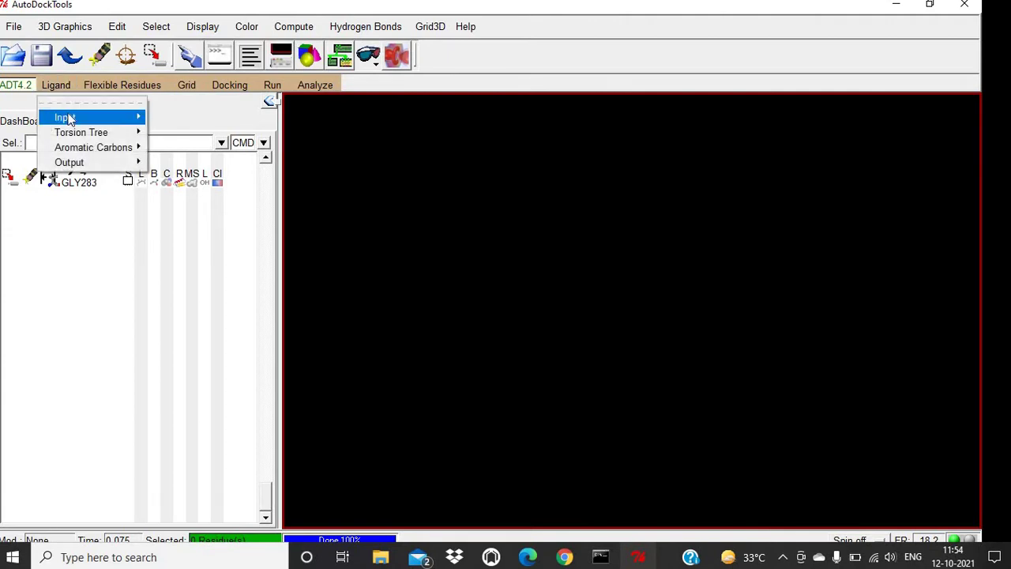
{"action": "mouse_move", "coordinate": [70, 121]}
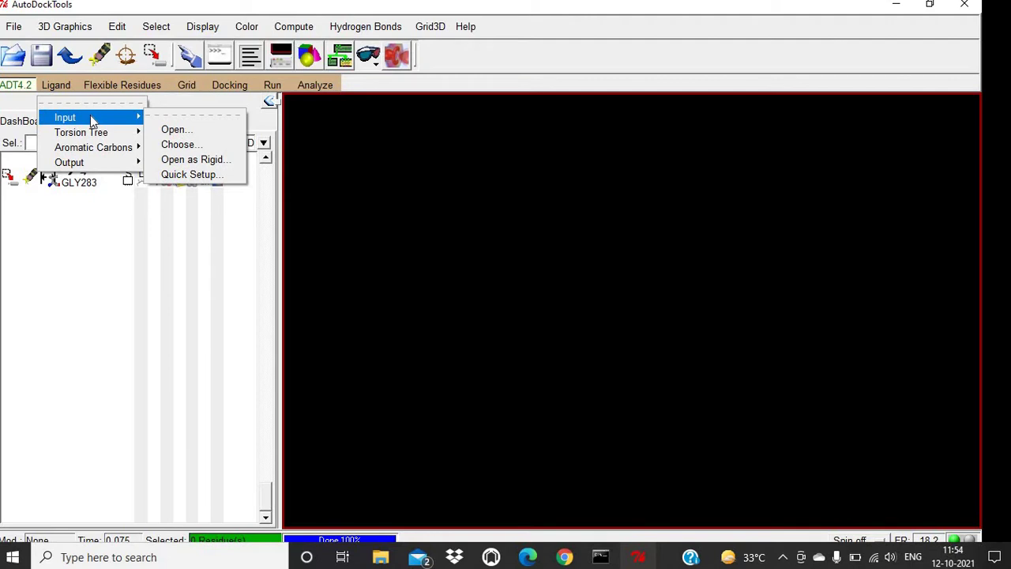
{"action": "left_click", "coordinate": [175, 129]}
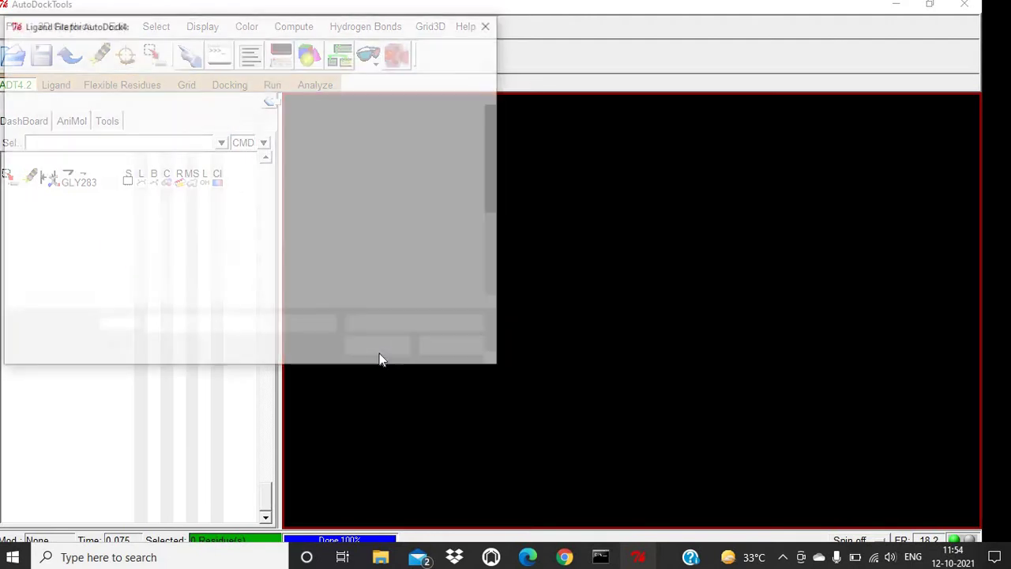
{"action": "left_click", "coordinate": [419, 326]}
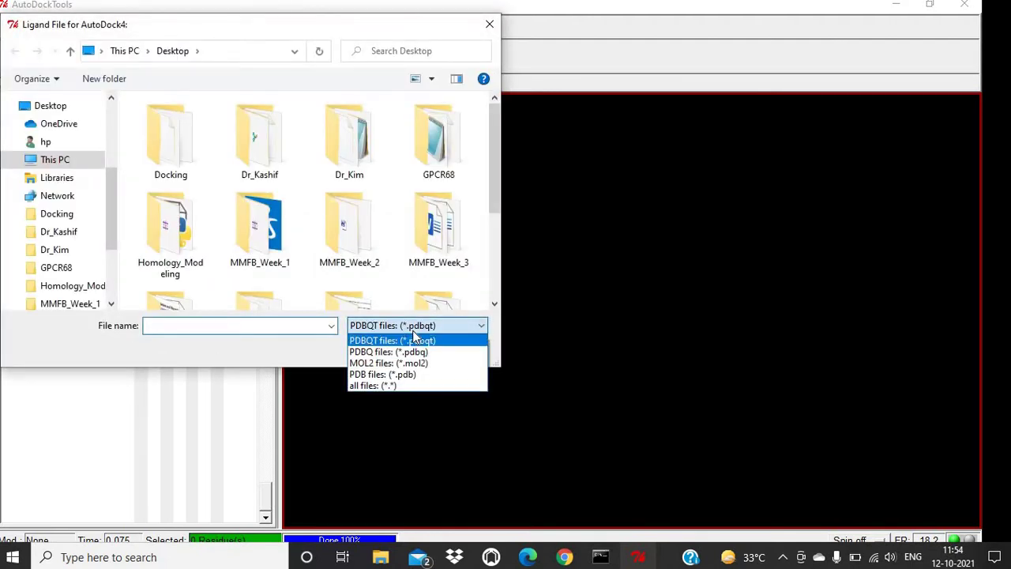
{"action": "left_click", "coordinate": [384, 373]}
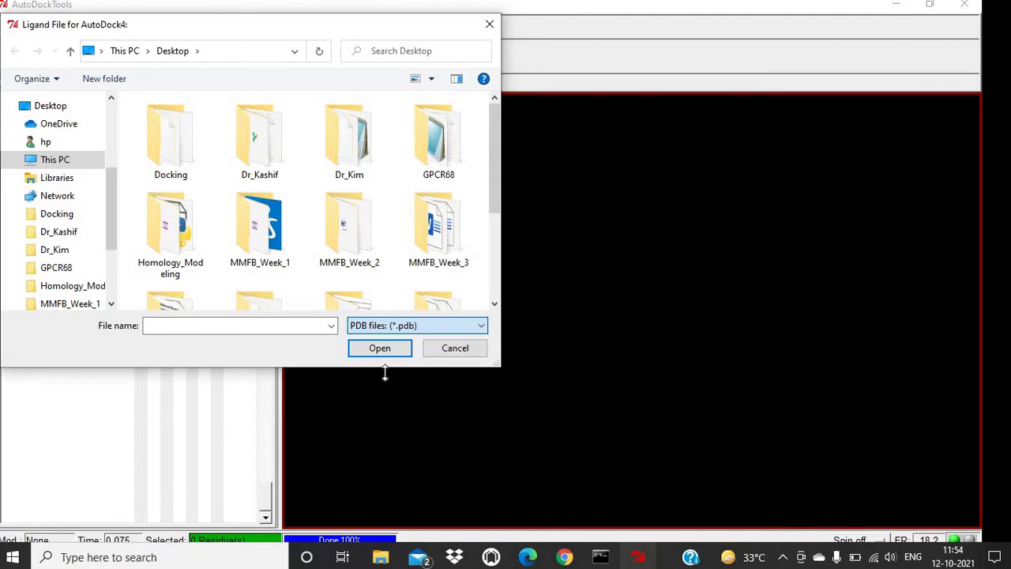
{"action": "double_click", "coordinate": [173, 158]}
{"action": "left_click", "coordinate": [175, 155]}
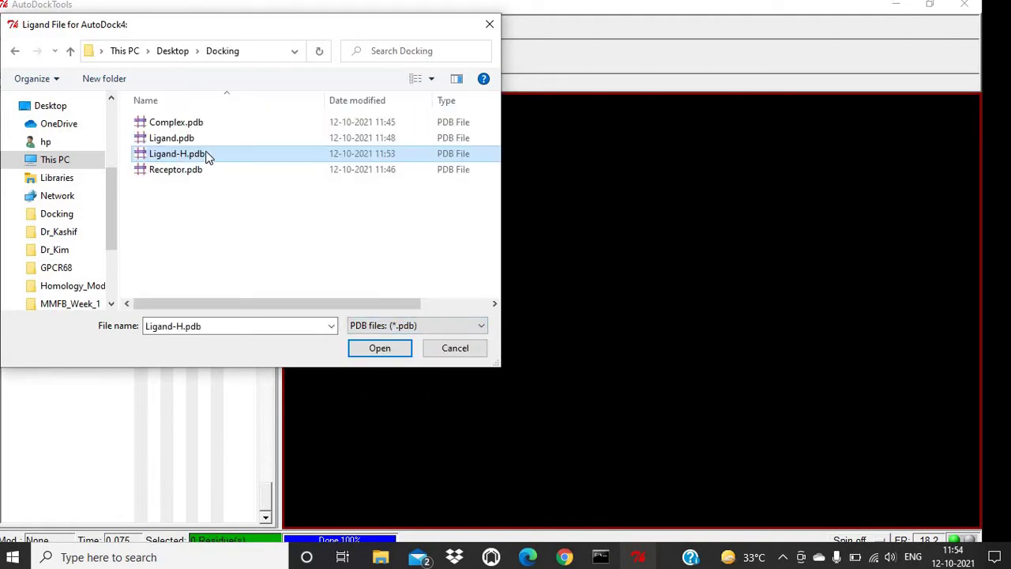
{"action": "double_click", "coordinate": [207, 155]}
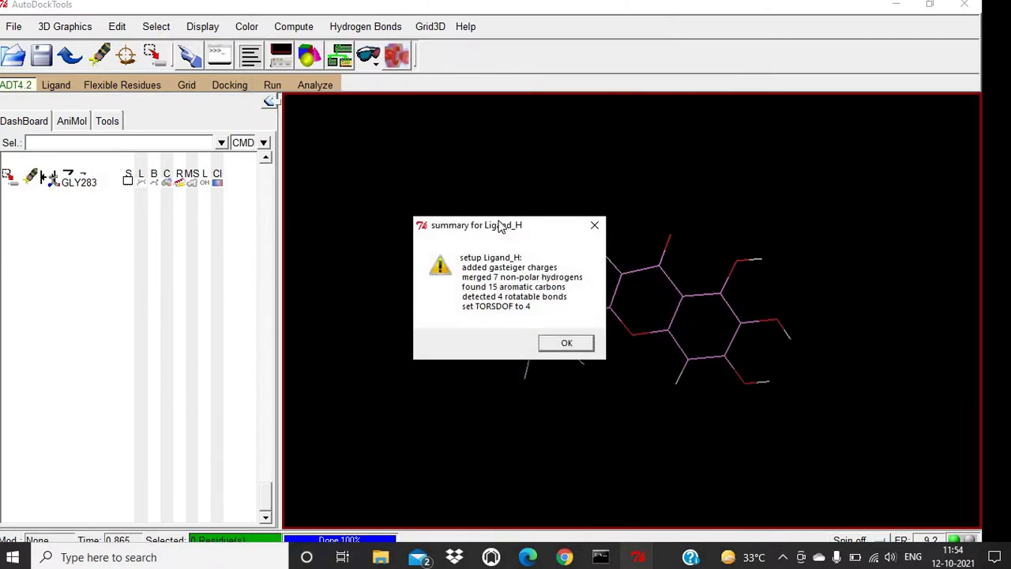
Step: Review and accept the Ligand_H setup summary, and dismiss the Python Shell window
{"action": "left_click_drag", "start_coordinate": [499, 226], "coordinate": [392, 178]}
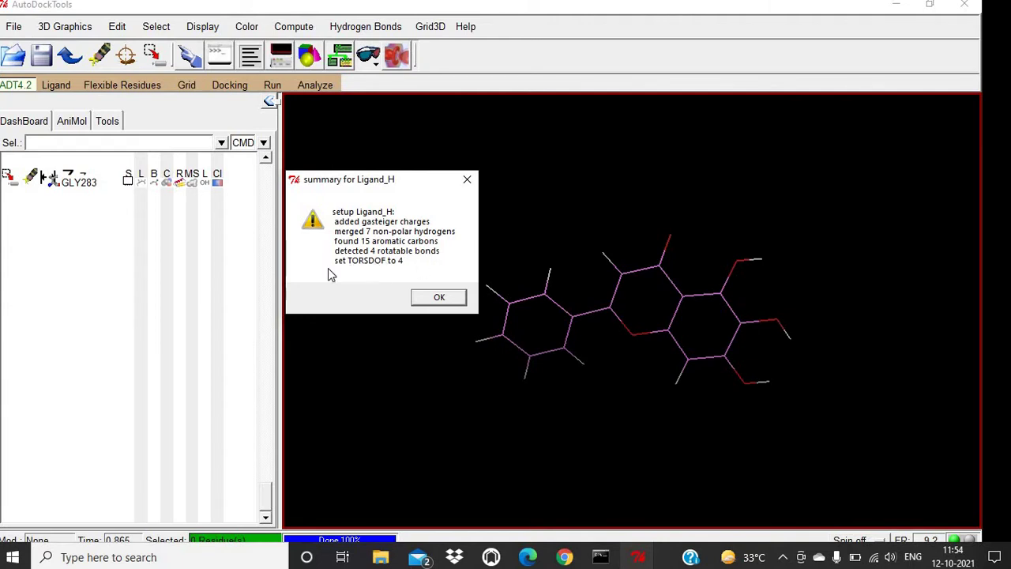
{"action": "left_click", "coordinate": [438, 299]}
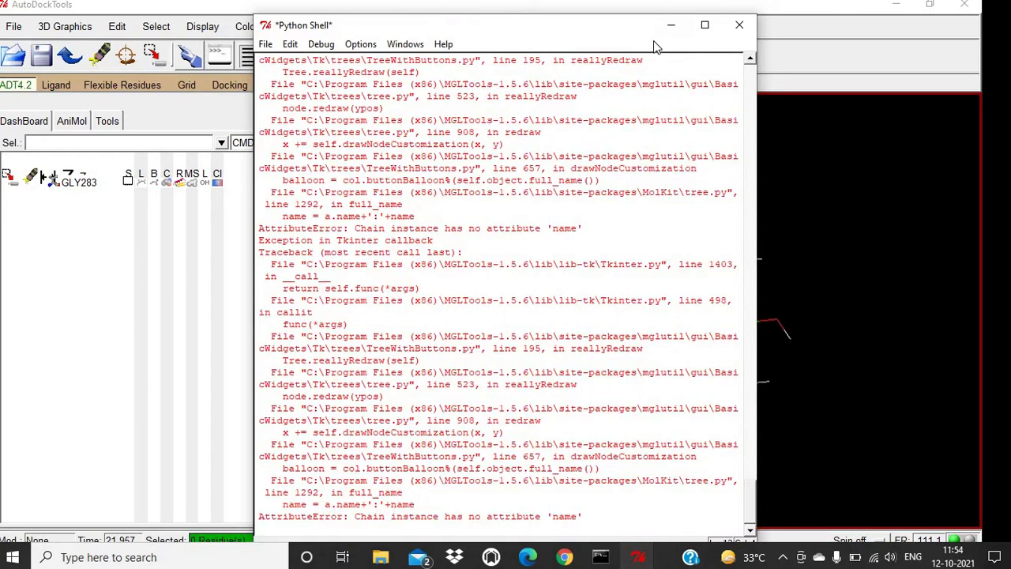
{"action": "left_click", "coordinate": [670, 29]}
Step: Inspect the ligand's rotatable bonds through the setting for the number of active torsions, and close it and the Python Shell window
{"action": "mouse_move", "coordinate": [614, 248]}
{"action": "left_mouse_down"}
{"action": "mouse_move", "coordinate": [564, 179]}
{"action": "mouse_move", "coordinate": [584, 194]}
{"action": "mouse_move", "coordinate": [620, 265]}
{"action": "left_mouse_up"}
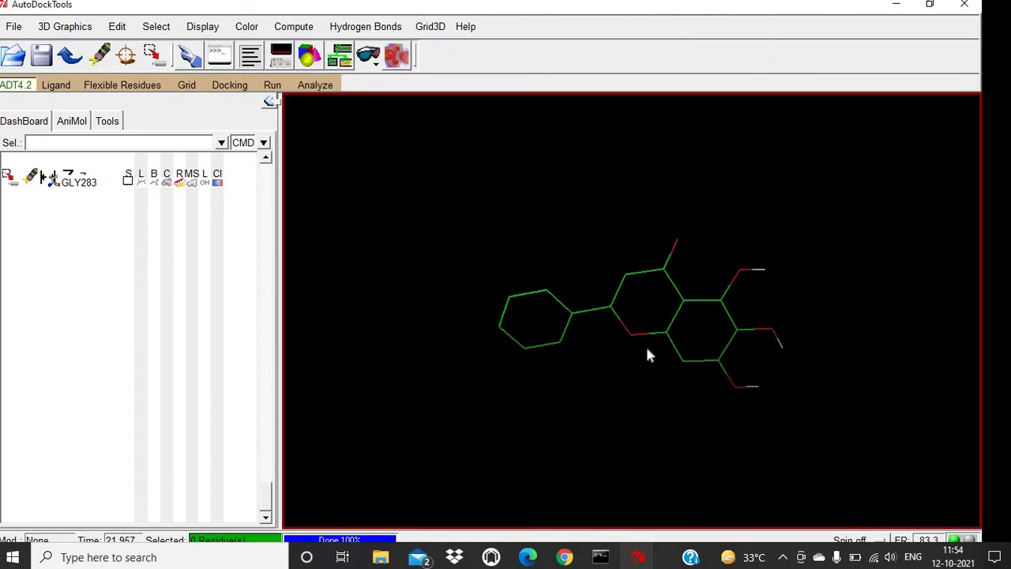
{"action": "left_click_drag", "start_coordinate": [774, 382], "coordinate": [650, 248]}
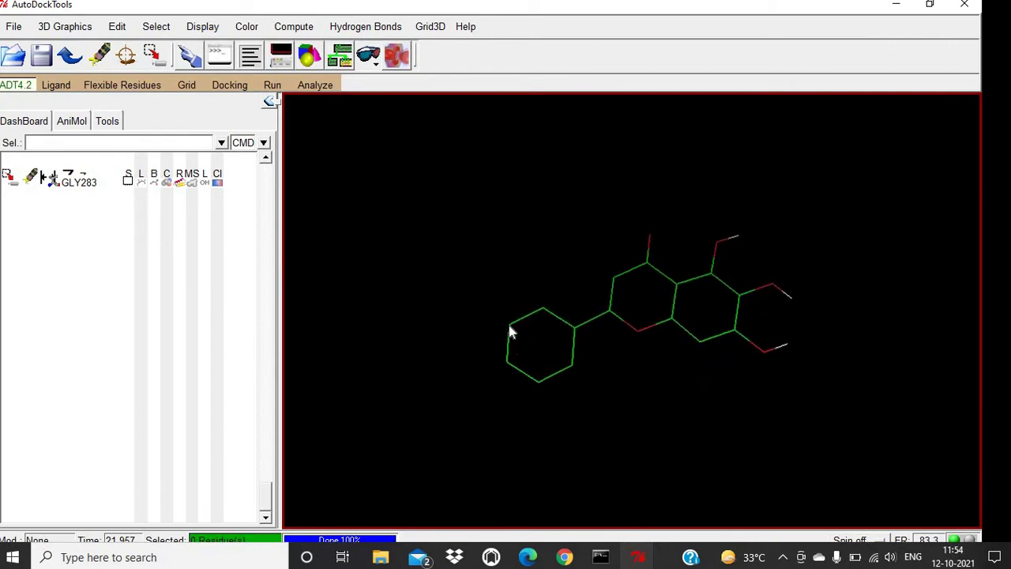
{"action": "left_click", "coordinate": [49, 87]}
{"action": "mouse_move", "coordinate": [124, 139]}
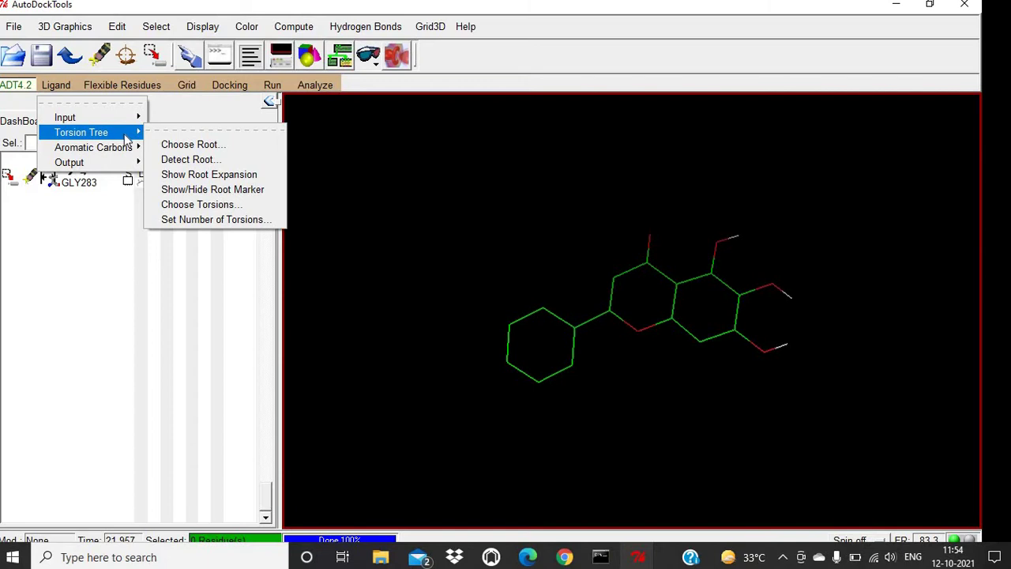
{"action": "left_click", "coordinate": [236, 219]}
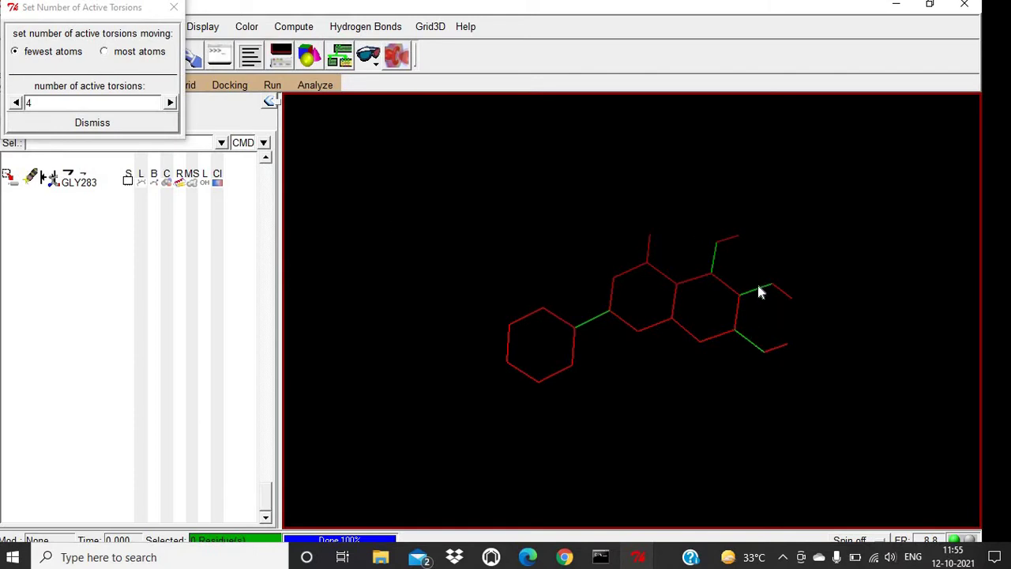
{"action": "left_click_drag", "start_coordinate": [596, 228], "coordinate": [594, 329]}
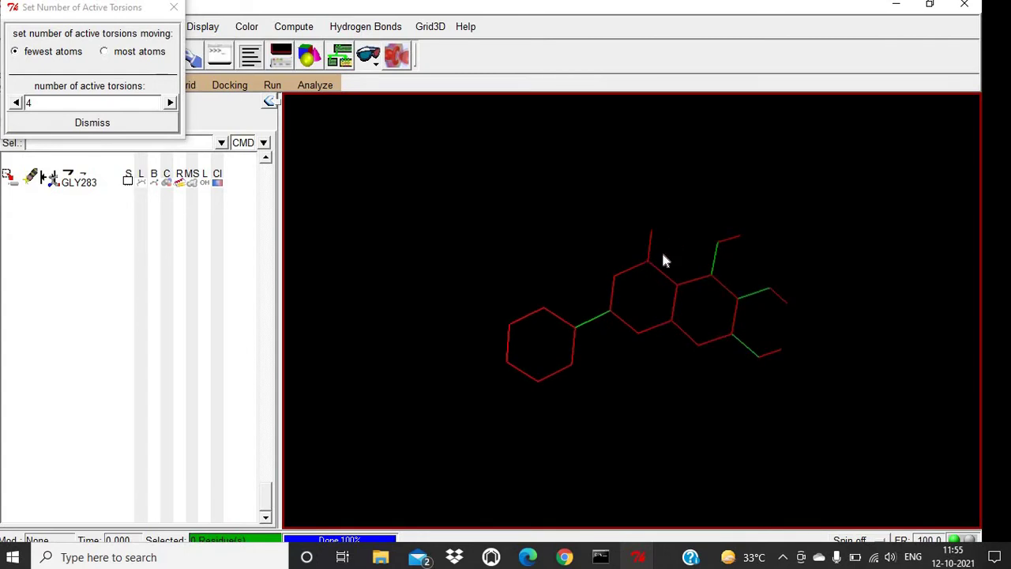
{"action": "left_click", "coordinate": [83, 123]}
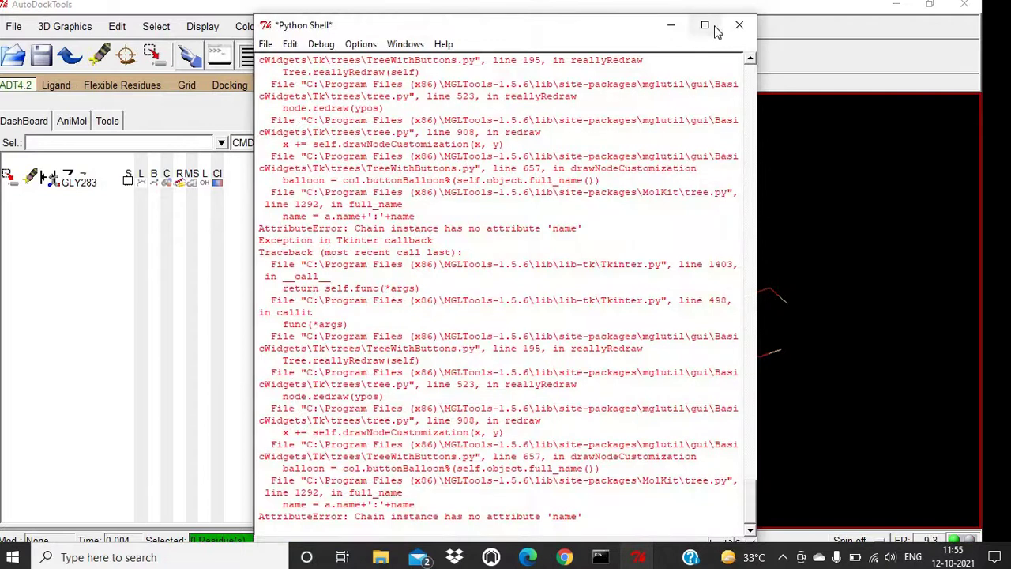
{"action": "left_click", "coordinate": [671, 25]}
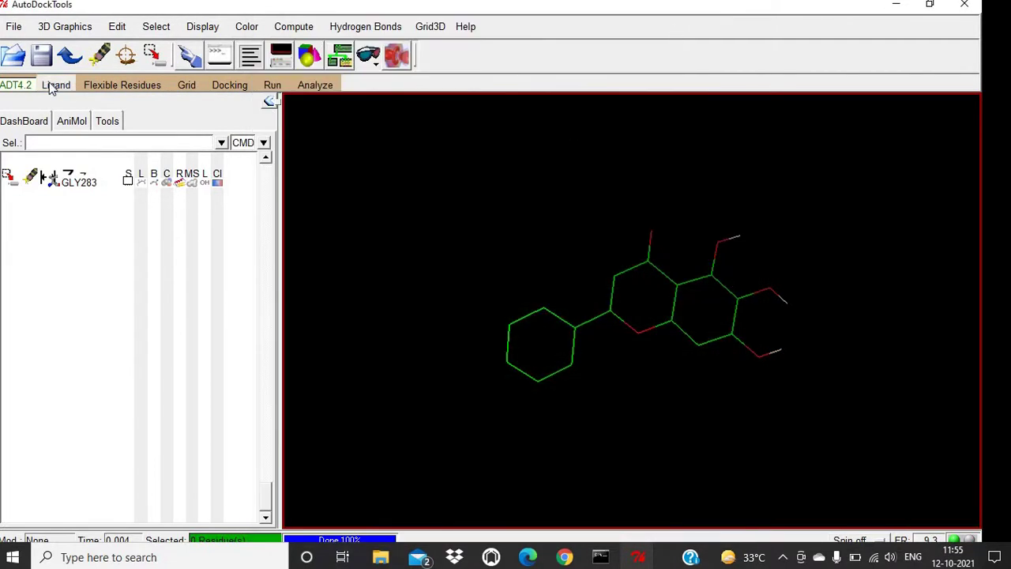
{"action": "left_click", "coordinate": [54, 84]}
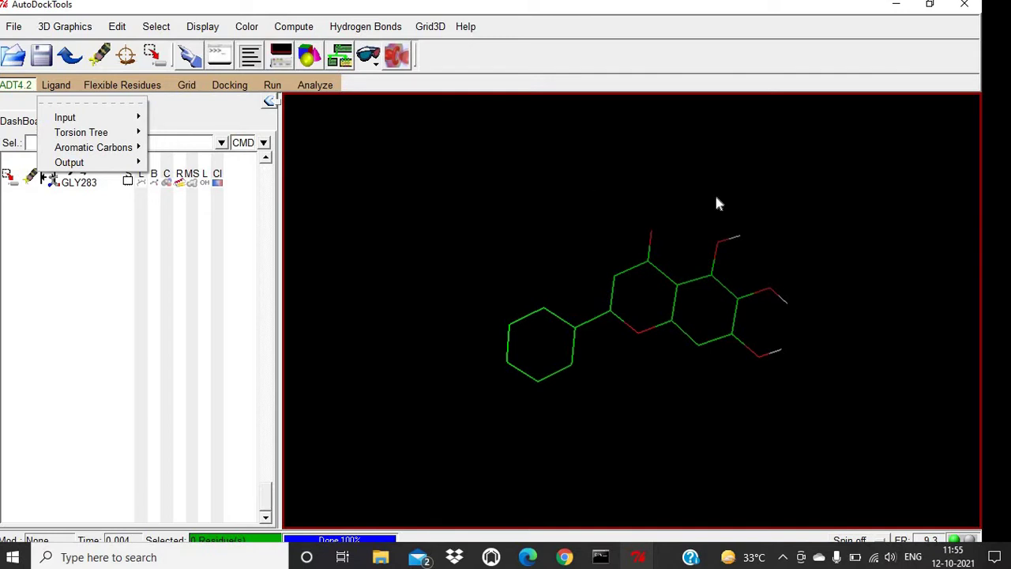
{"action": "left_click", "coordinate": [551, 231]}
{"action": "left_click_drag", "start_coordinate": [571, 205], "coordinate": [588, 225]}
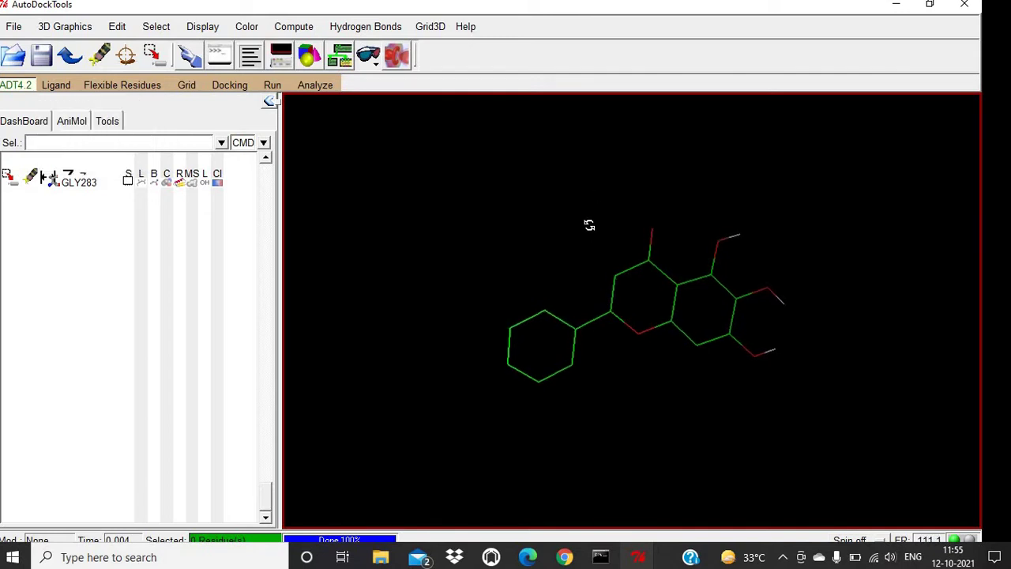
{"action": "left_click_drag", "start_coordinate": [665, 203], "coordinate": [678, 181]}
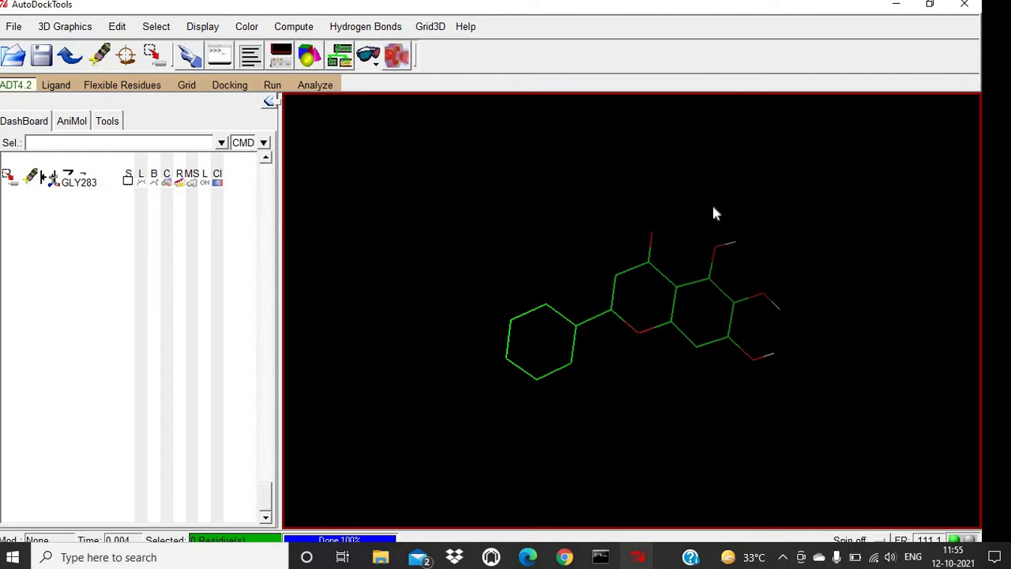
{"action": "left_click_drag", "start_coordinate": [713, 213], "coordinate": [671, 216]}
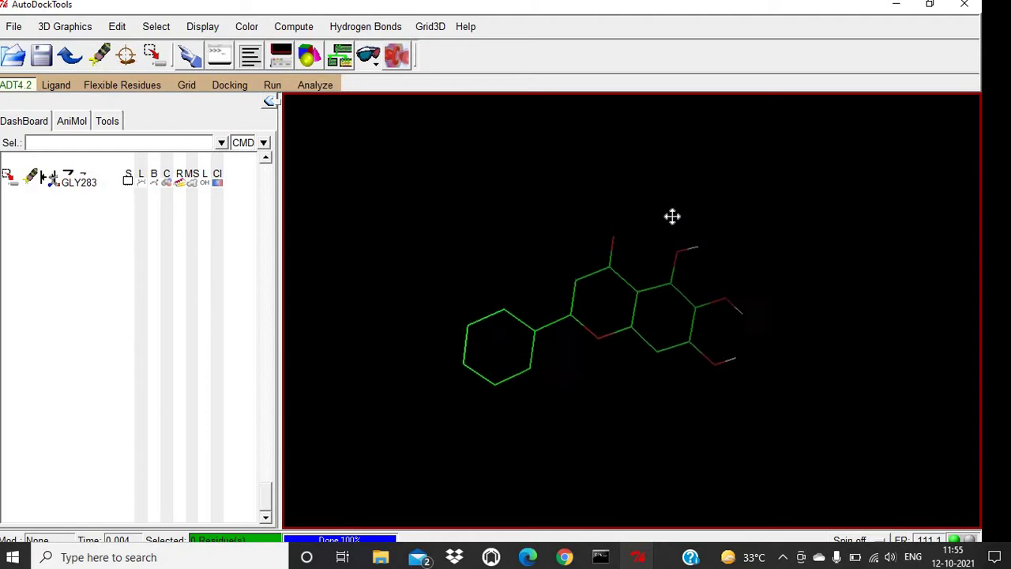
Step: Save the prepared ligand in PDBQT format as Ligand_H.pdbqt in the Docking folder on the Desktop
{"action": "left_click", "coordinate": [57, 85]}
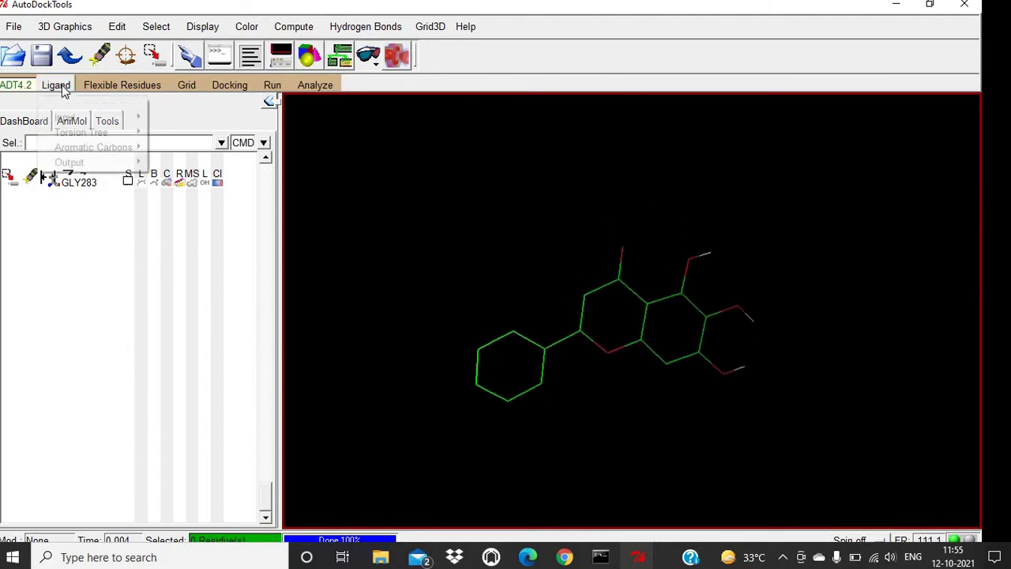
{"action": "mouse_move", "coordinate": [110, 164]}
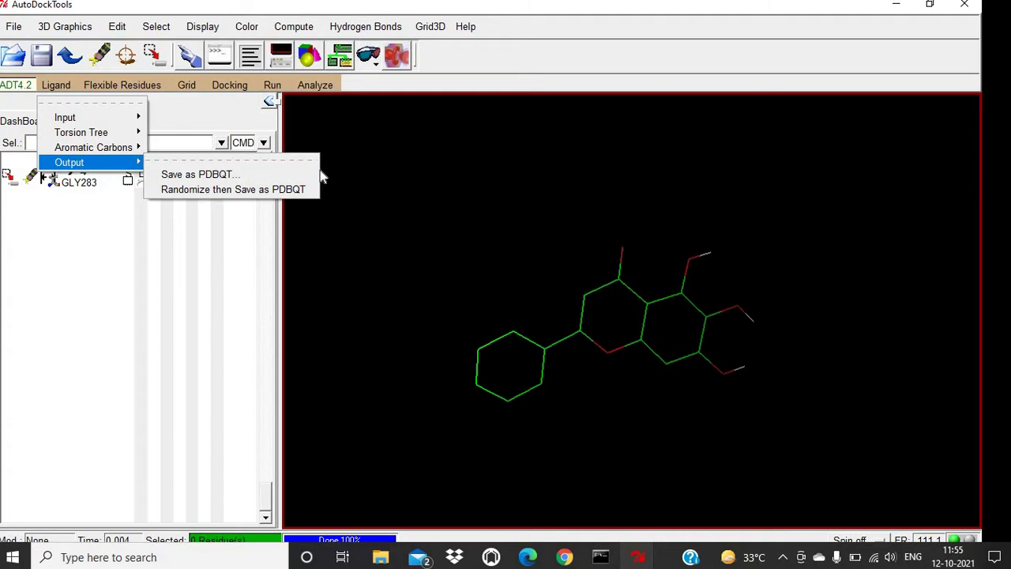
{"action": "left_click", "coordinate": [296, 175]}
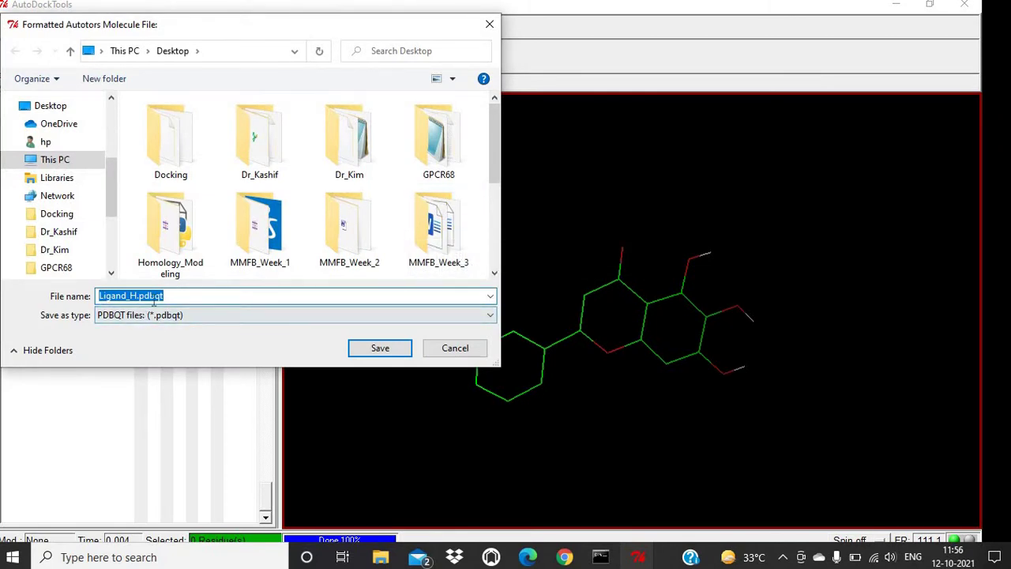
{"action": "double_click", "coordinate": [185, 162]}
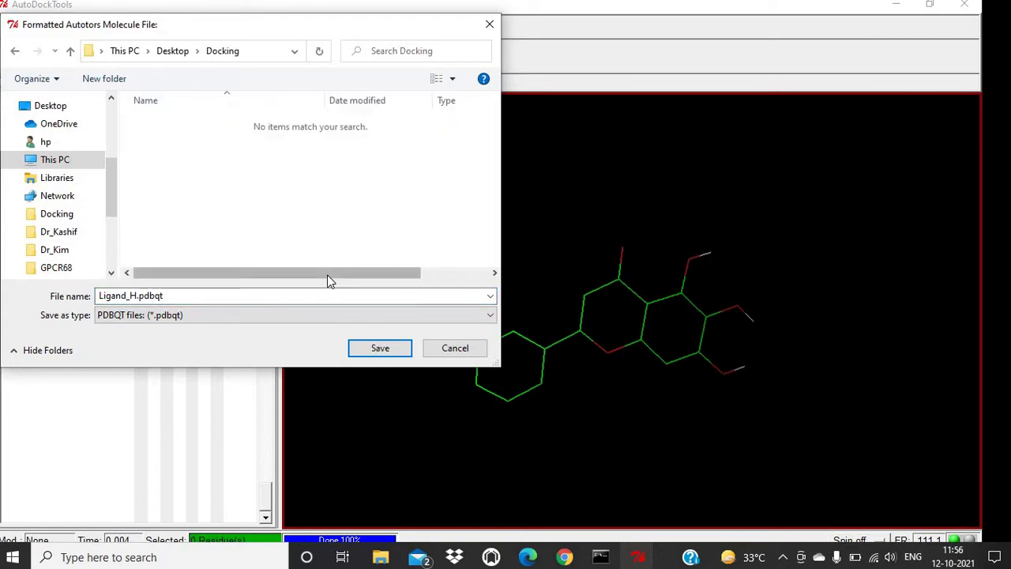
{"action": "left_click", "coordinate": [388, 348]}
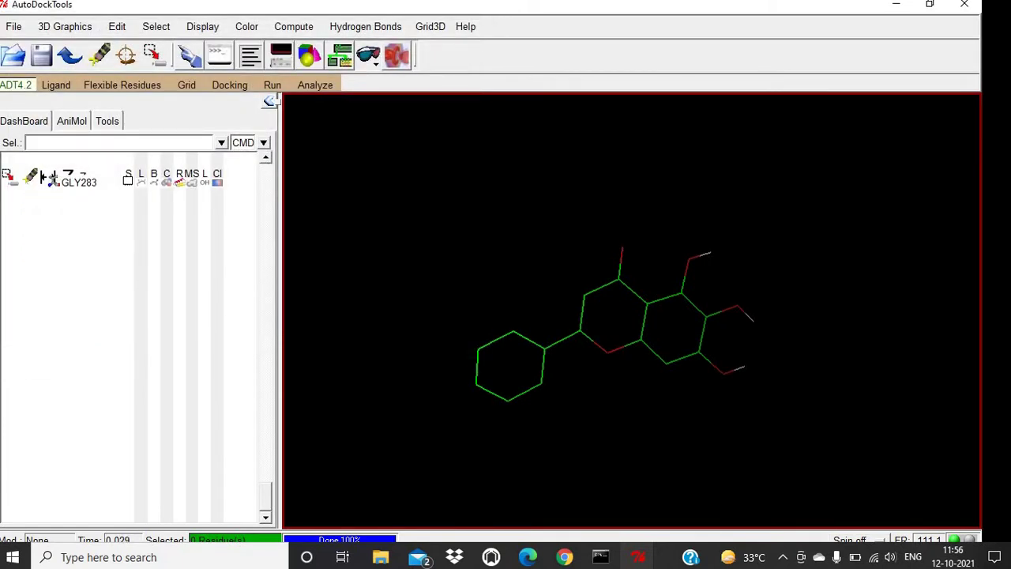
Step: Delete all molecules, including the ligand, from the viewer and dismiss the Python Shell window
{"action": "left_click", "coordinate": [116, 26]}
{"action": "mouse_move", "coordinate": [189, 89]}
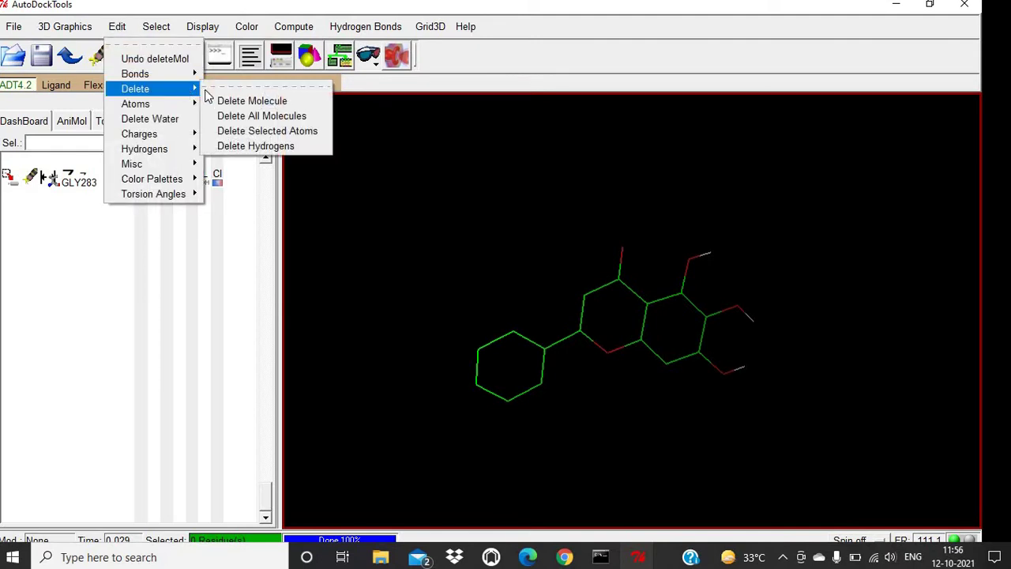
{"action": "left_click", "coordinate": [269, 115]}
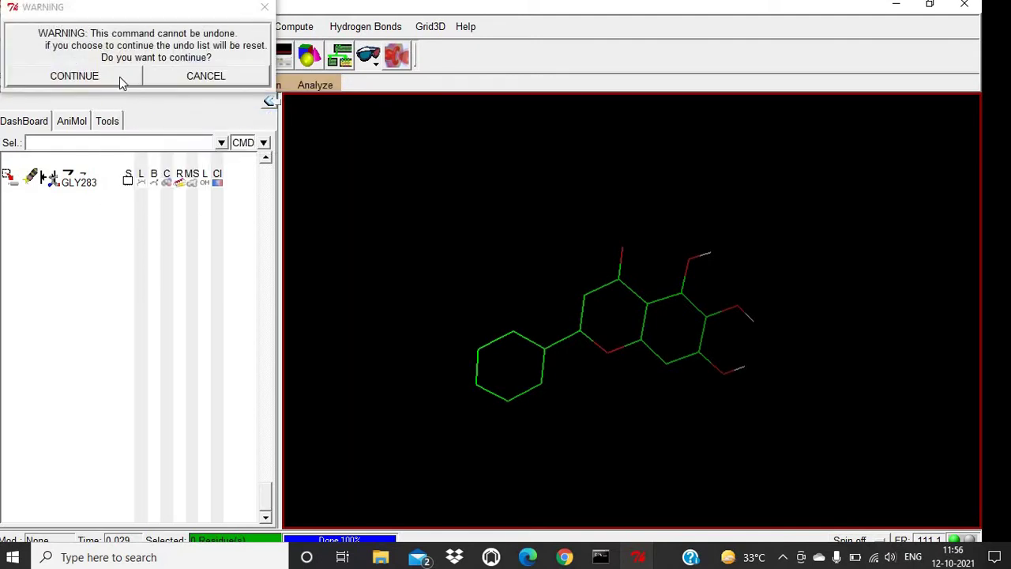
{"action": "left_click", "coordinate": [119, 76]}
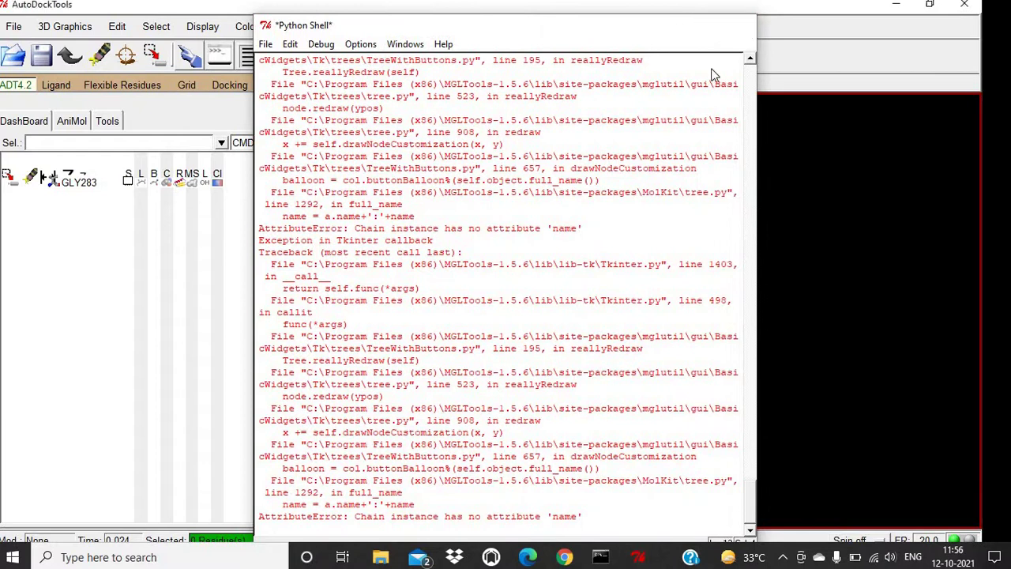
{"action": "left_click", "coordinate": [575, 328]}
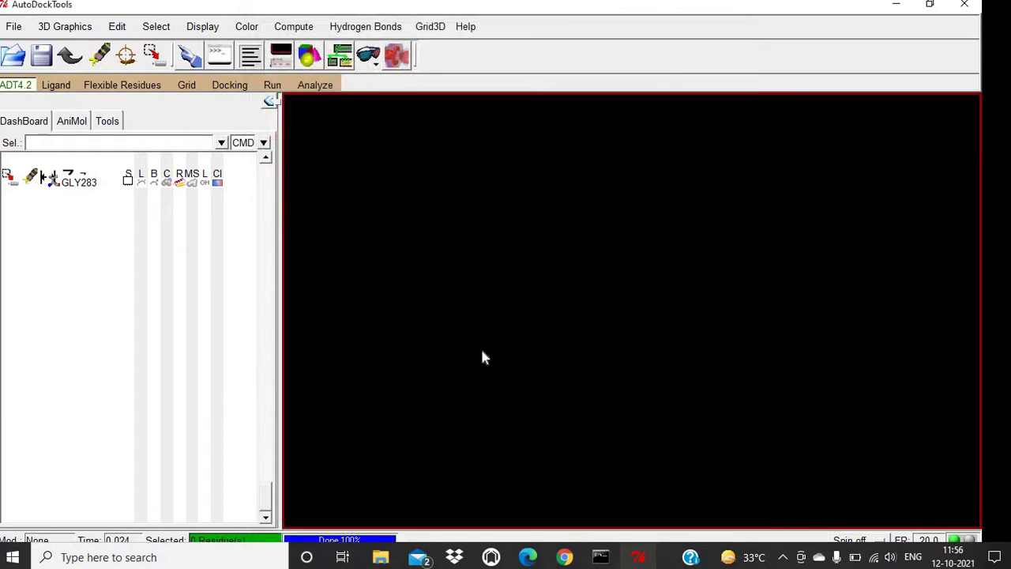
Step: Open the PDBQ file Receptor.pdbq from the Docking folder as the grid macromolecule
{"action": "left_click", "coordinate": [186, 87]}
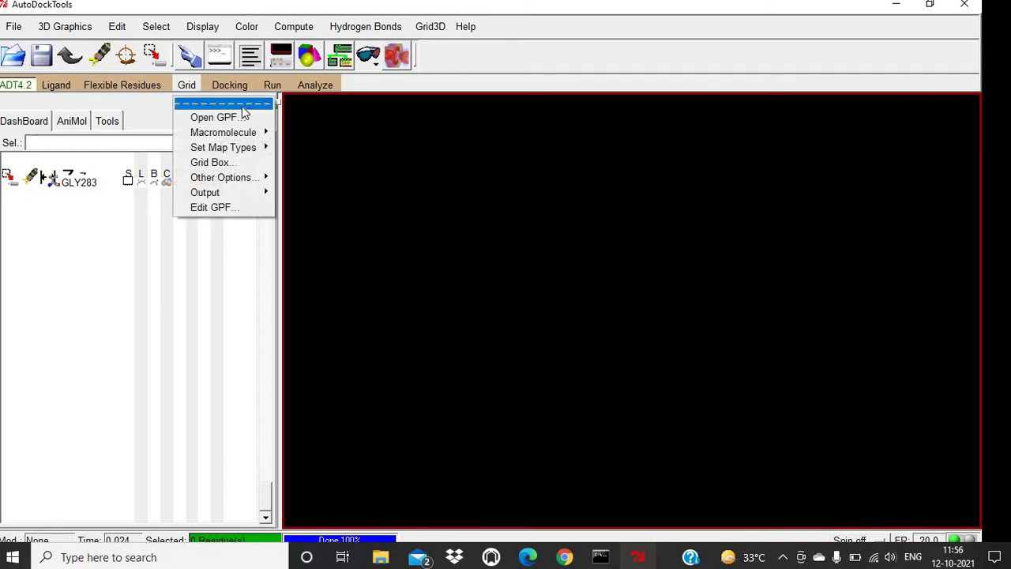
{"action": "mouse_move", "coordinate": [242, 133]}
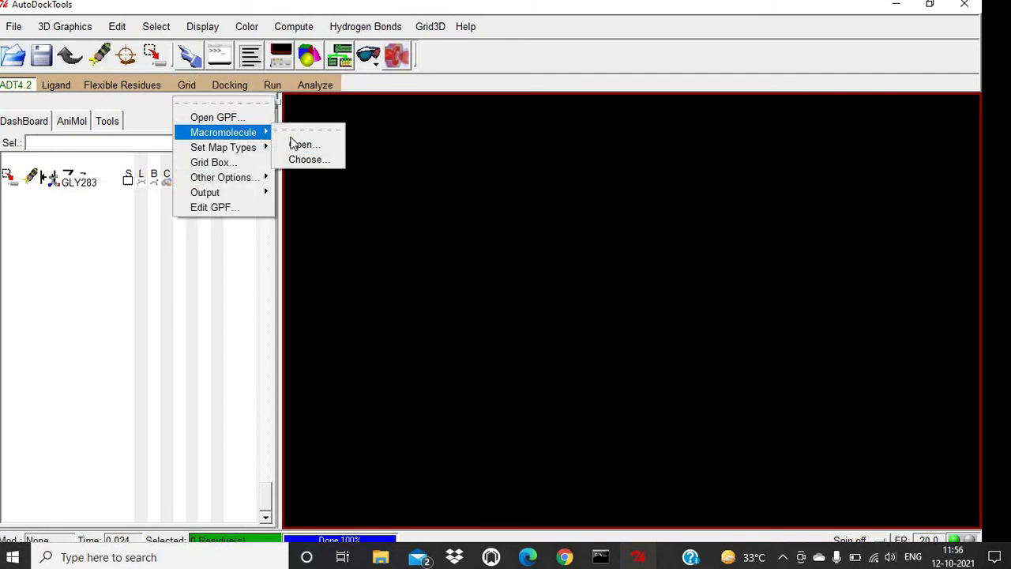
{"action": "left_click", "coordinate": [302, 145]}
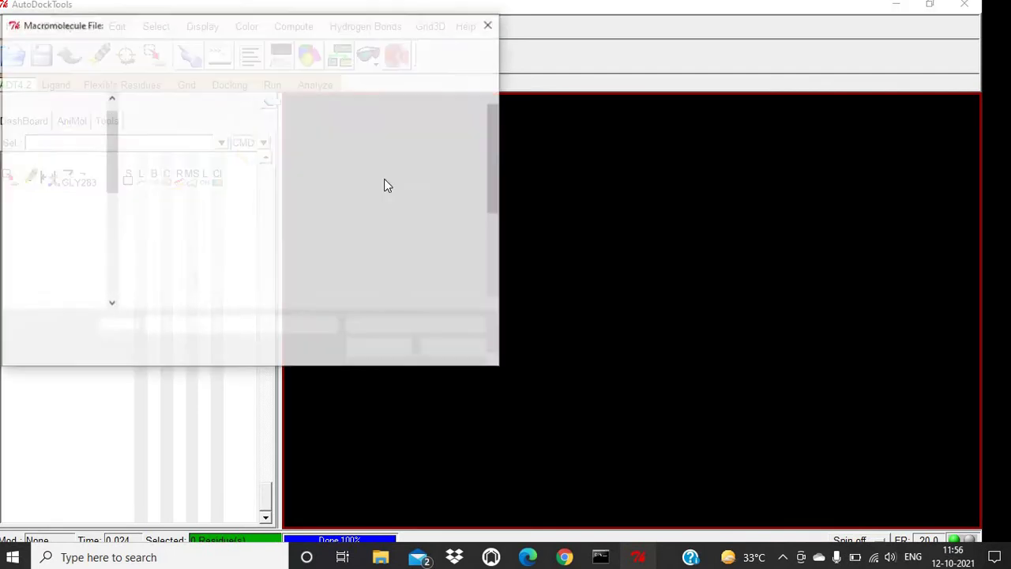
{"action": "double_click", "coordinate": [177, 142]}
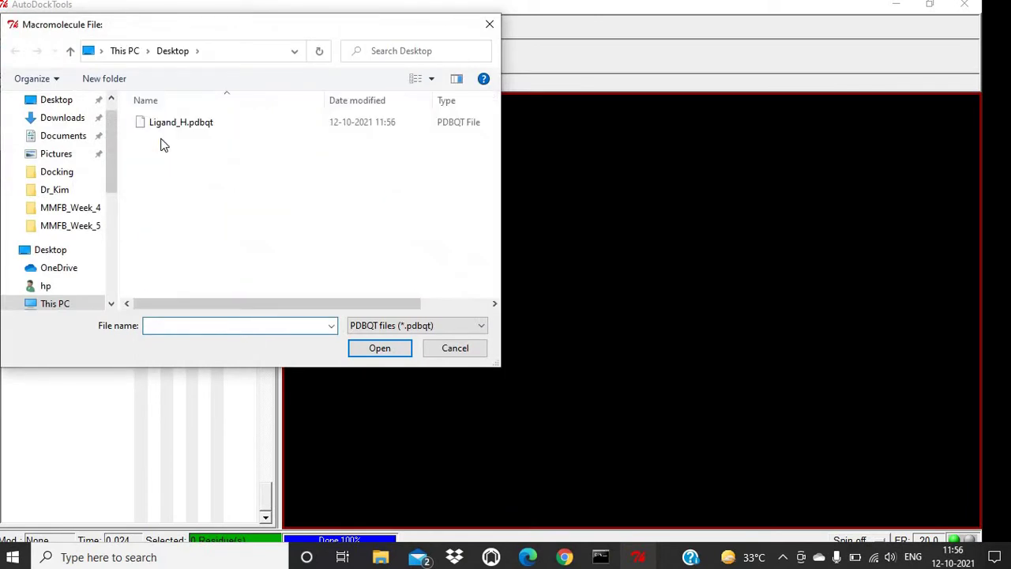
{"action": "left_click", "coordinate": [421, 324]}
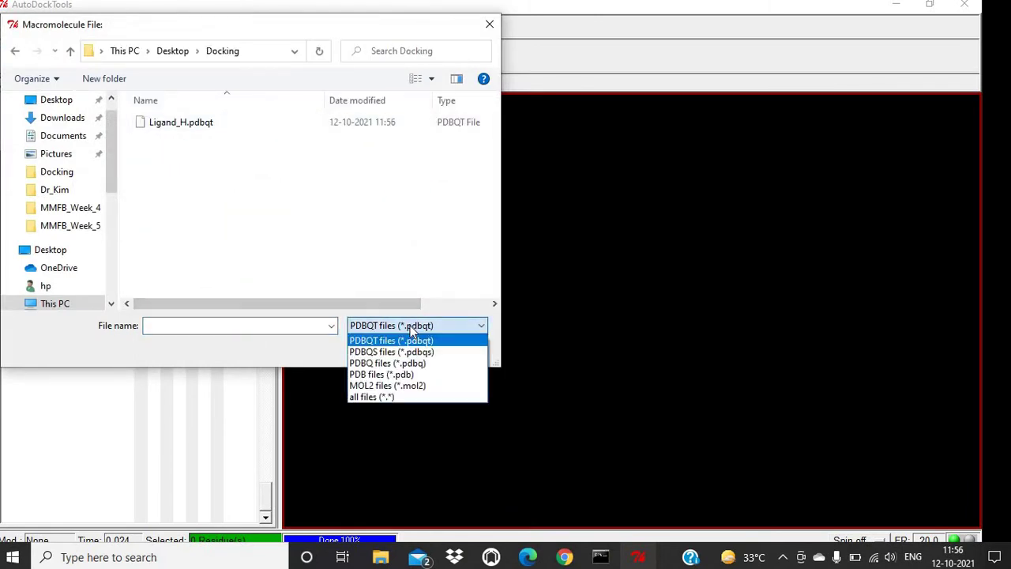
{"action": "left_click", "coordinate": [397, 363]}
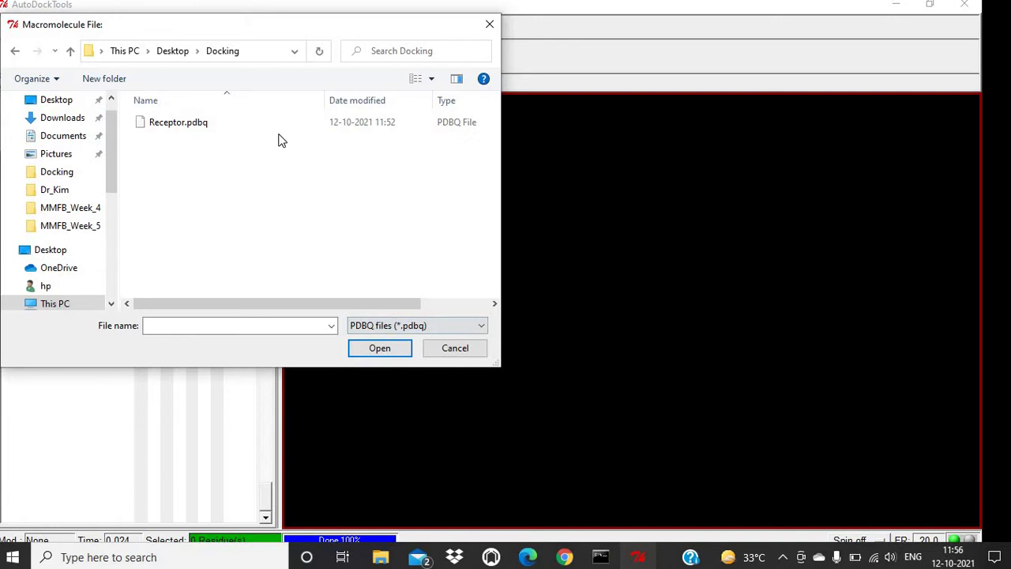
{"action": "double_click", "coordinate": [223, 135]}
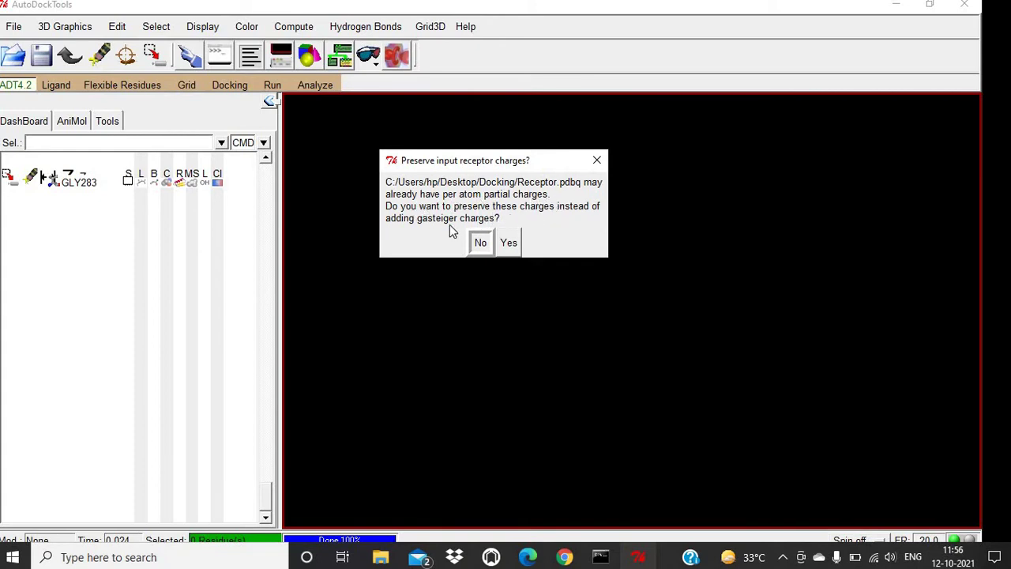
Step: Preserve the receptor's input charges instead of adding Gasteiger charges, and minimize the Python Shell window
{"action": "left_click", "coordinate": [512, 244]}
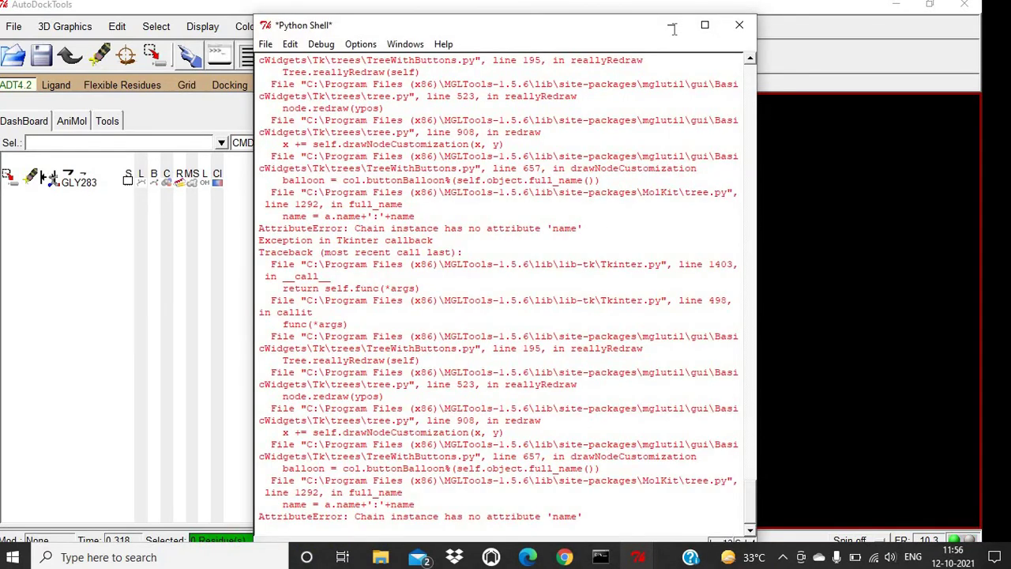
{"action": "left_click", "coordinate": [672, 26]}
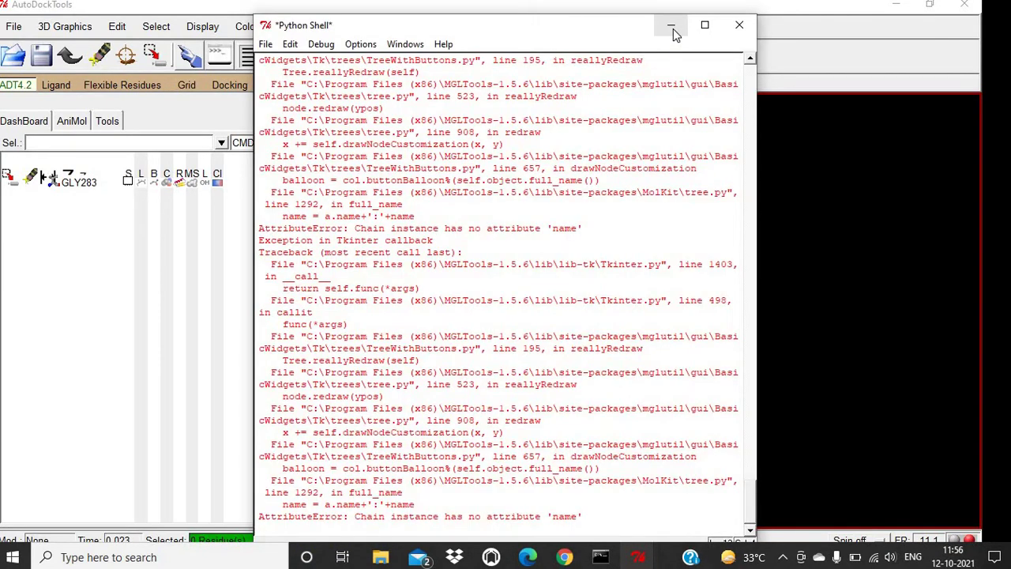
{"action": "left_click", "coordinate": [673, 28]}
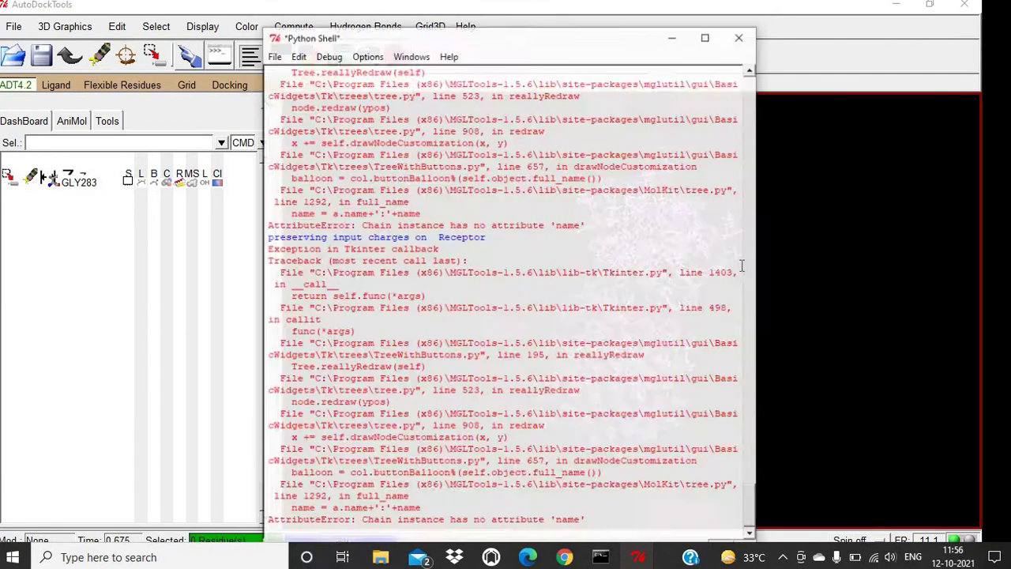
{"action": "left_click", "coordinate": [671, 38]}
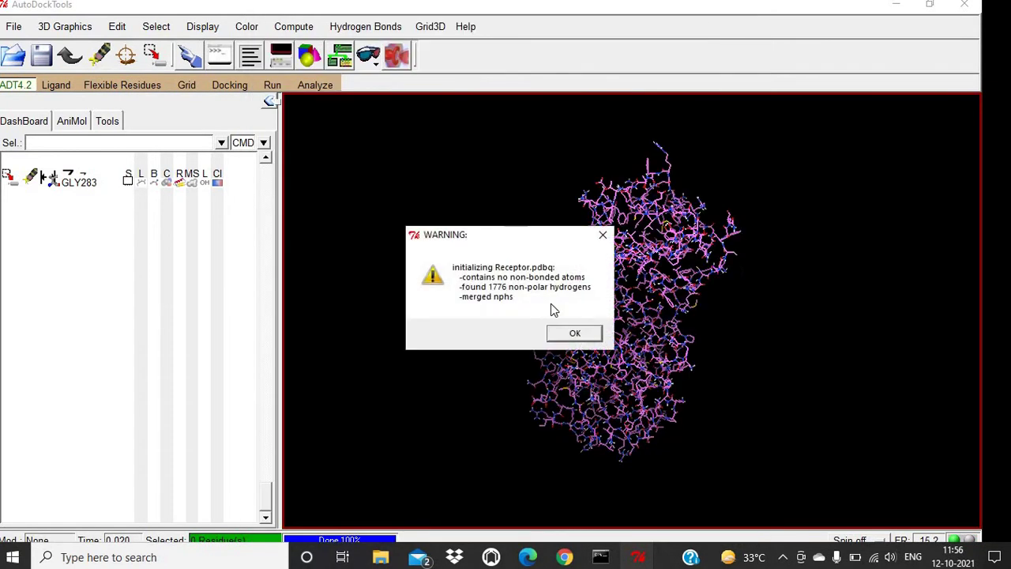
Step: Accept the receptor initialization summary and save the macromolecule as Receptor.pdbqt in the Docking folder, dismissing the Python Shell window
{"action": "left_click_drag", "start_coordinate": [525, 234], "coordinate": [443, 189]}
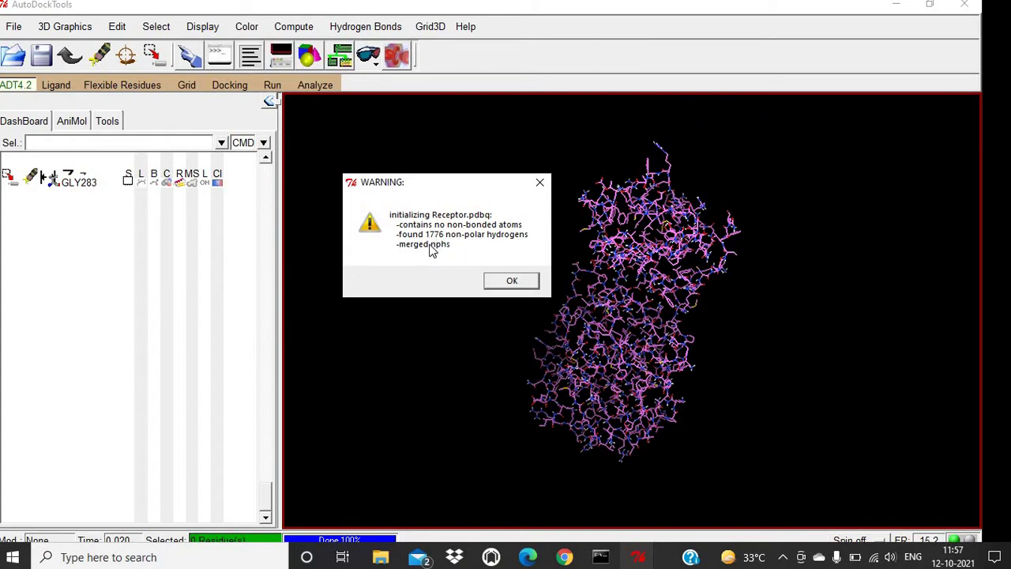
{"action": "left_click", "coordinate": [513, 285]}
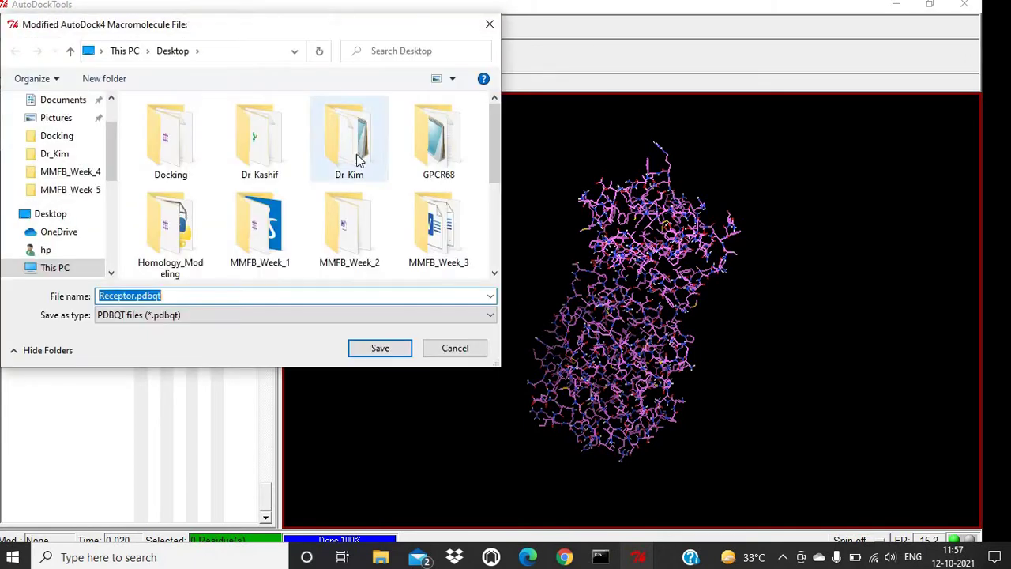
{"action": "double_click", "coordinate": [180, 146]}
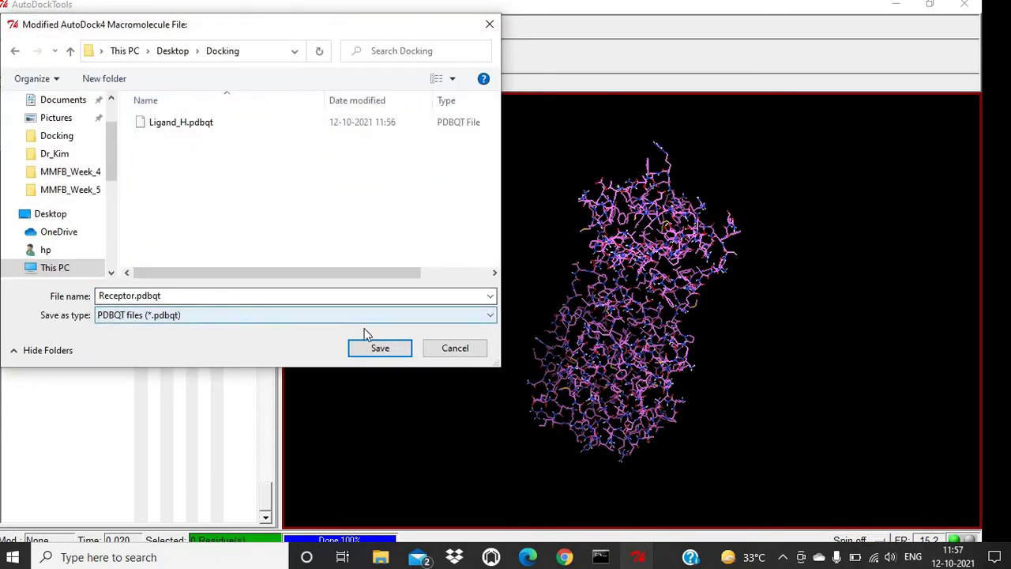
{"action": "left_click", "coordinate": [378, 348]}
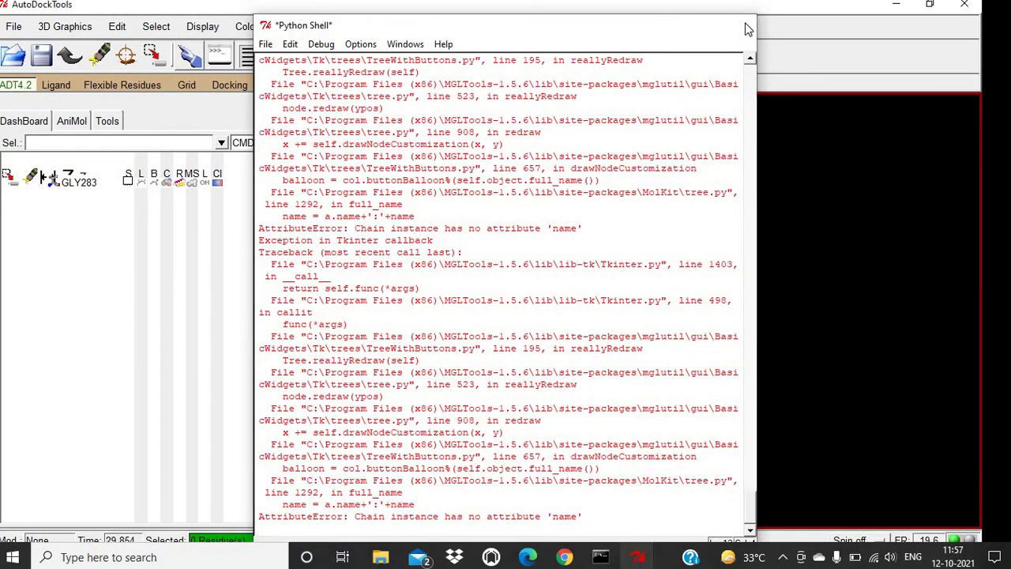
{"action": "left_click", "coordinate": [740, 24]}
{"action": "left_click_drag", "start_coordinate": [471, 196], "coordinate": [699, 309]}
{"action": "left_click_drag", "start_coordinate": [621, 246], "coordinate": [796, 406]}
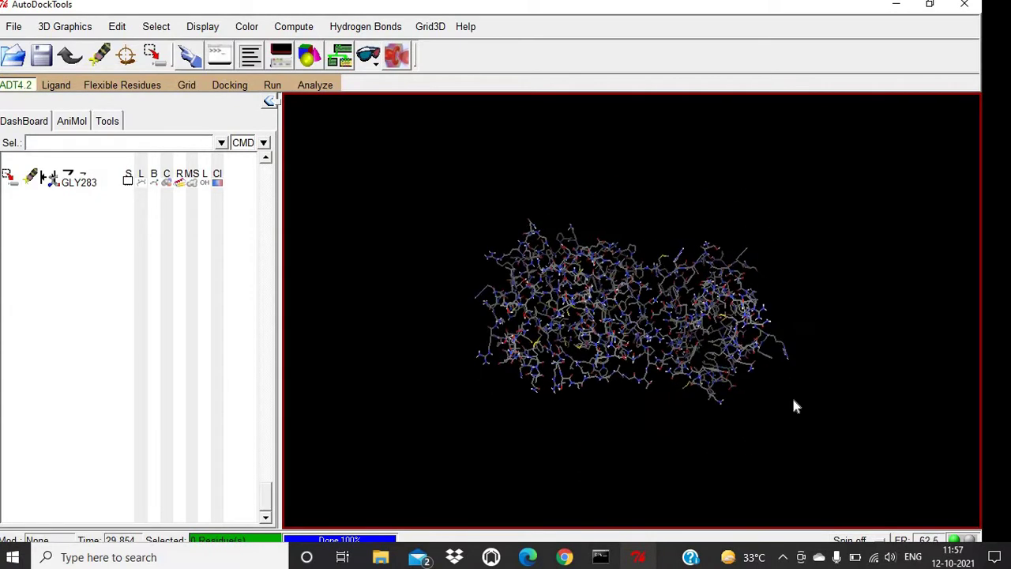
Step: Clear the receptor from the viewer by deleting all molecules, and close the Python Shell window
{"action": "left_click", "coordinate": [118, 27]}
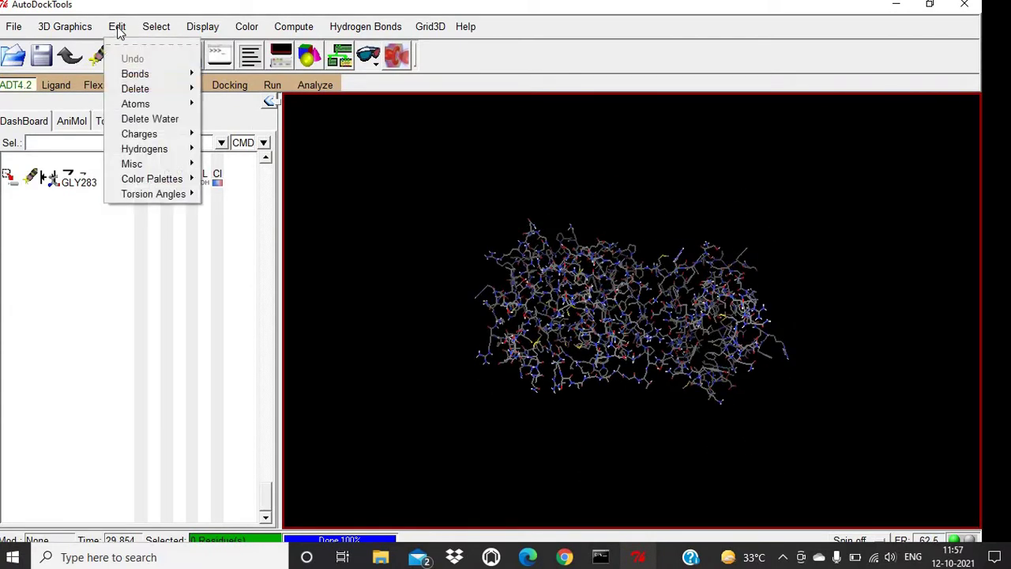
{"action": "mouse_move", "coordinate": [168, 94]}
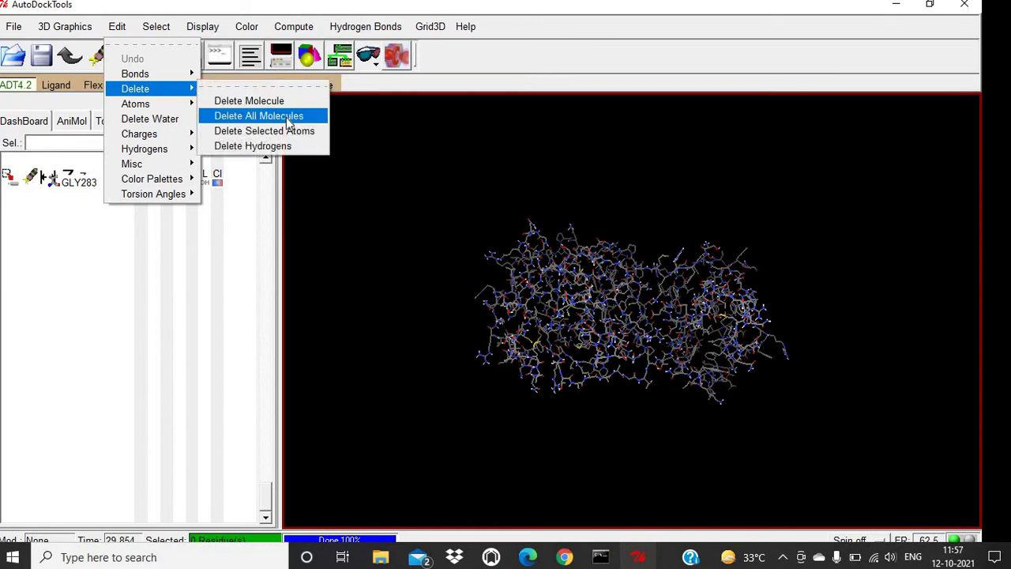
{"action": "left_click", "coordinate": [287, 115]}
{"action": "left_click", "coordinate": [111, 78]}
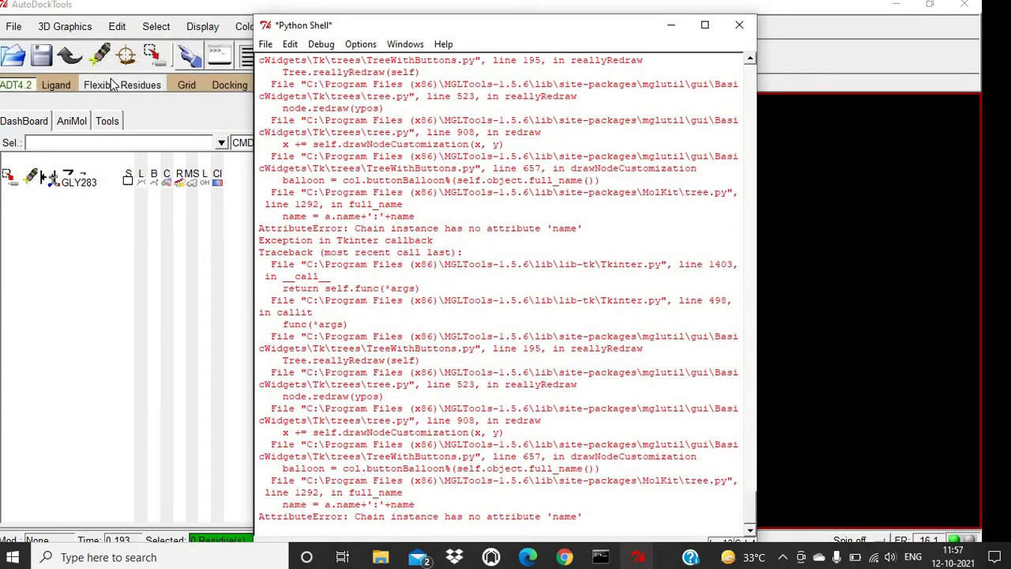
{"action": "left_click", "coordinate": [740, 28]}
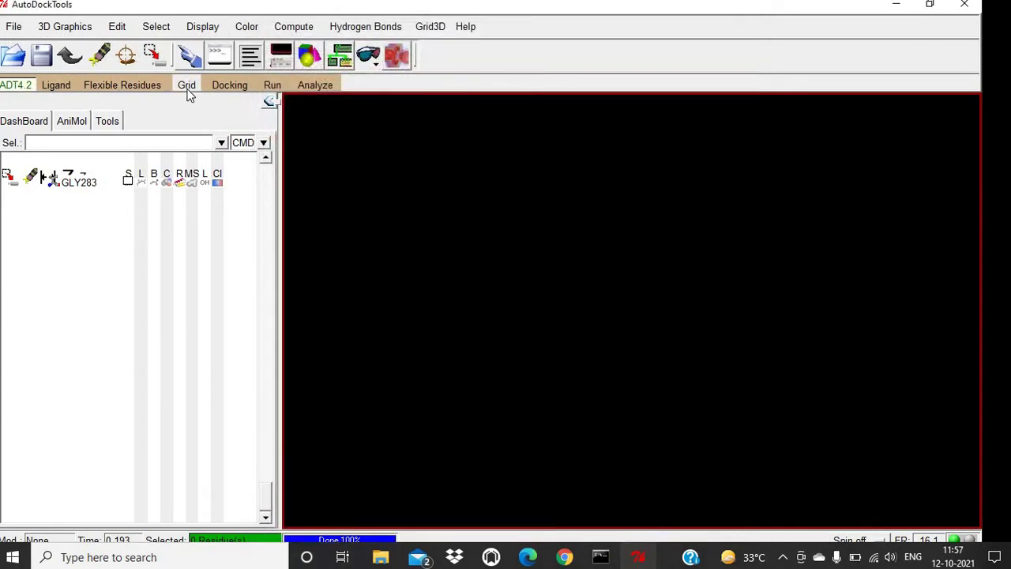
Step: Open Receptor.pdbqt from the Desktop's Docking folder as the grid macromolecule, preserving its input charges, and minimize the Python Shell
{"action": "left_click", "coordinate": [188, 91]}
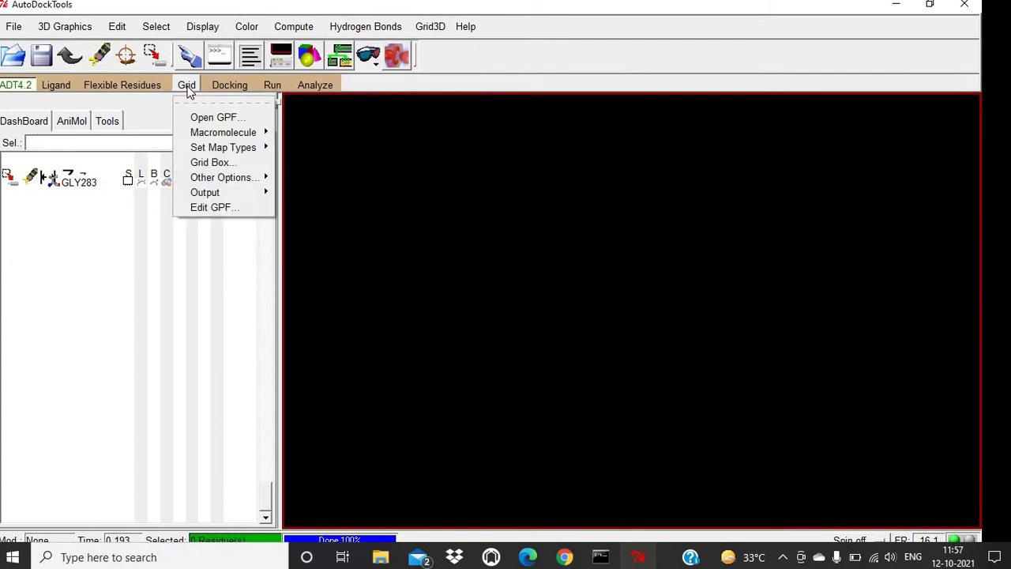
{"action": "mouse_move", "coordinate": [251, 138]}
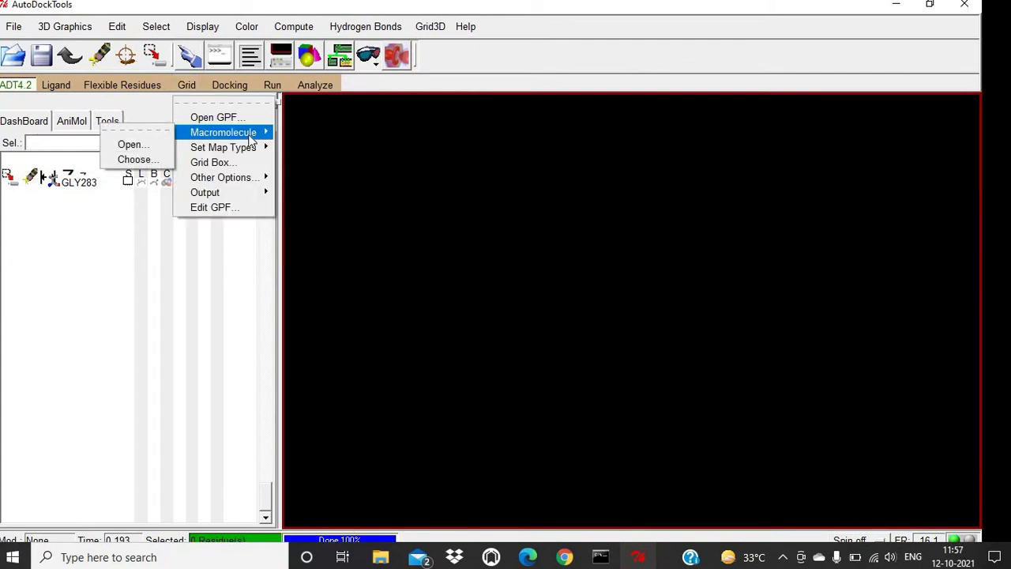
{"action": "left_click", "coordinate": [142, 144]}
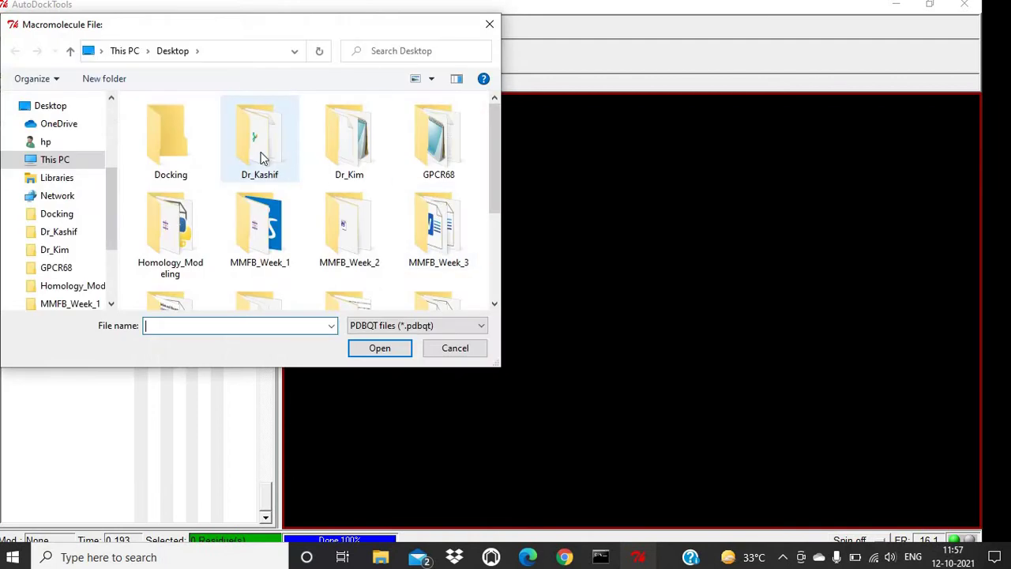
{"action": "double_click", "coordinate": [175, 162]}
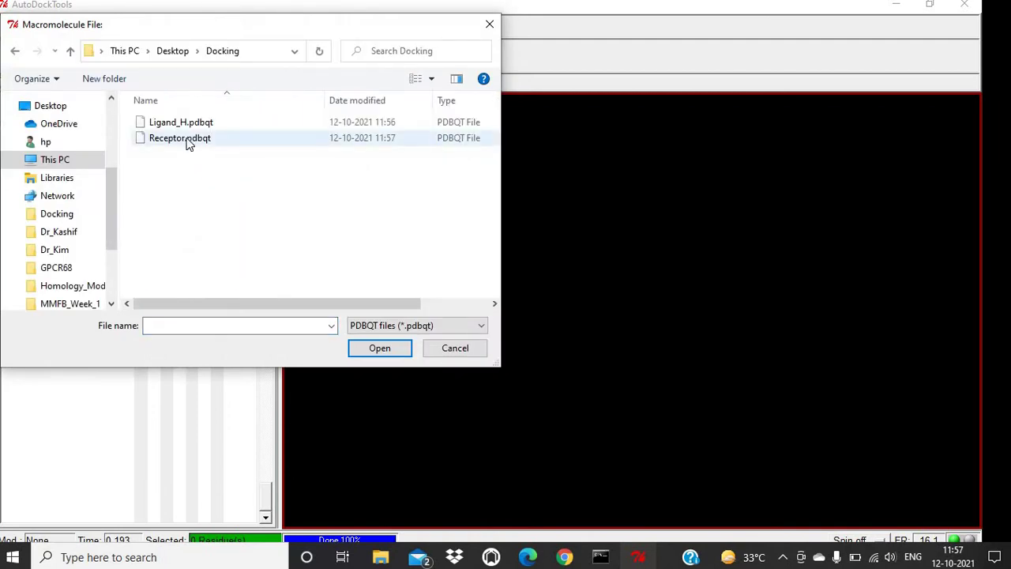
{"action": "double_click", "coordinate": [188, 140]}
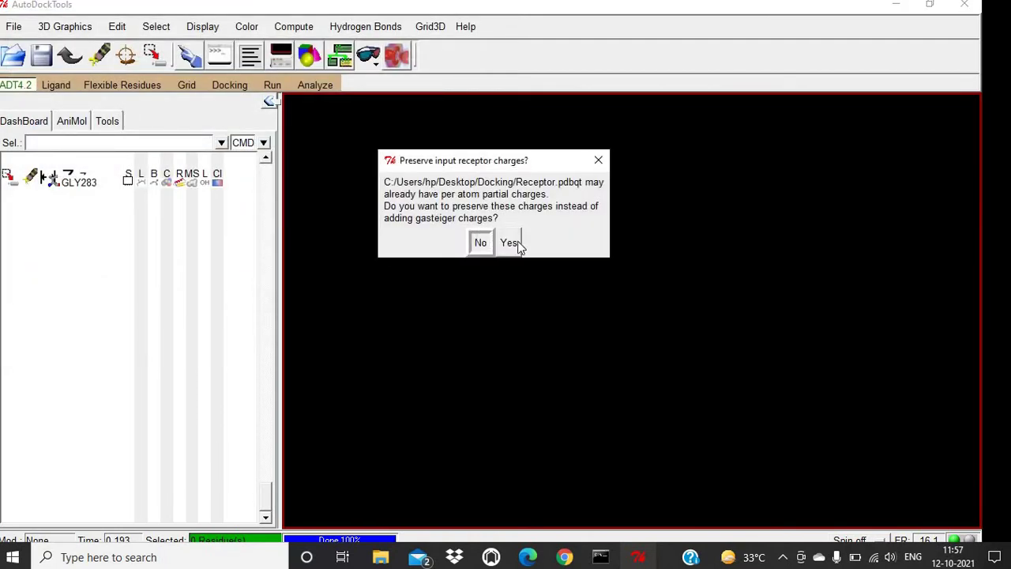
{"action": "left_click", "coordinate": [510, 244]}
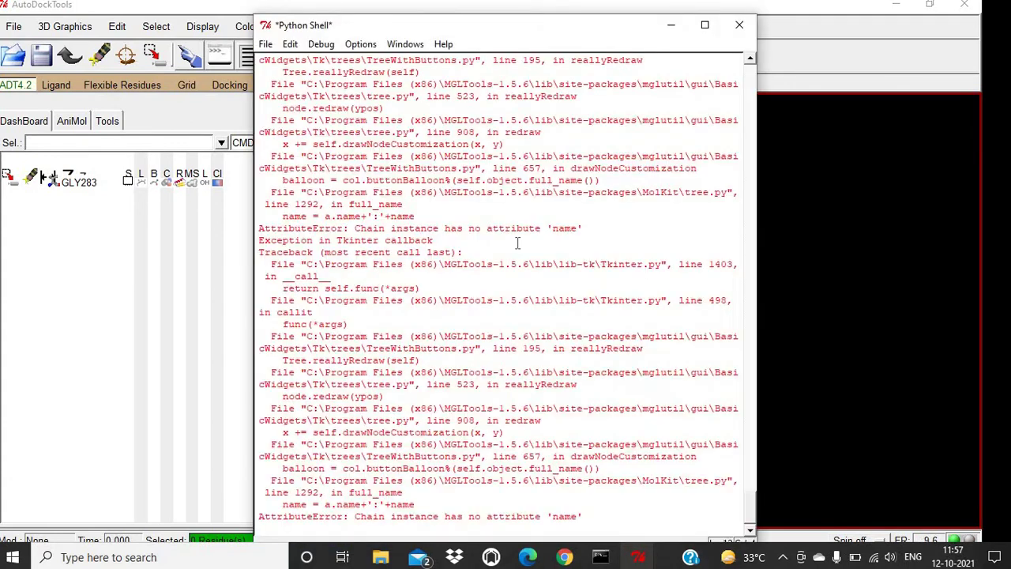
{"action": "left_click", "coordinate": [670, 26]}
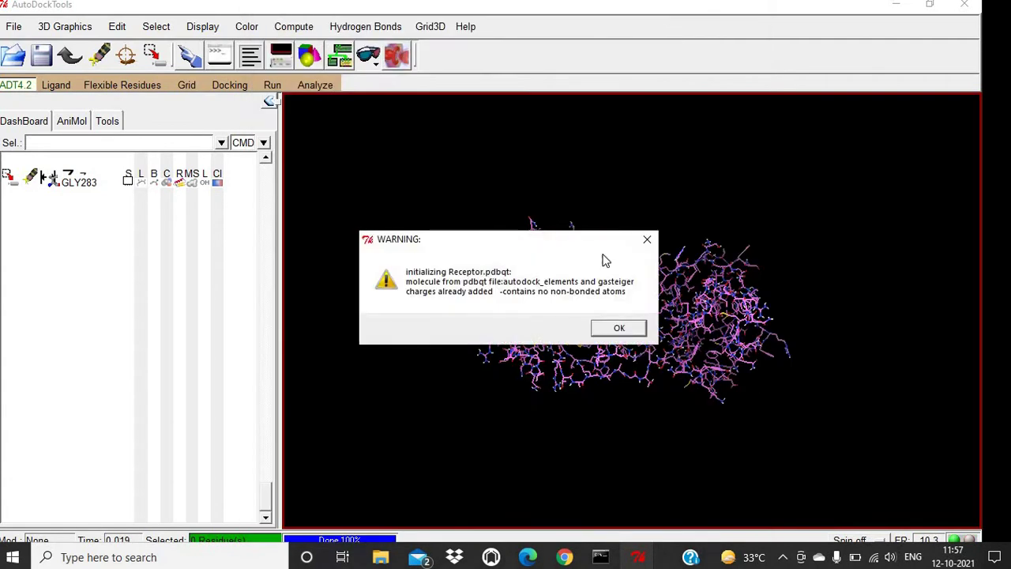
{"action": "left_click", "coordinate": [619, 329]}
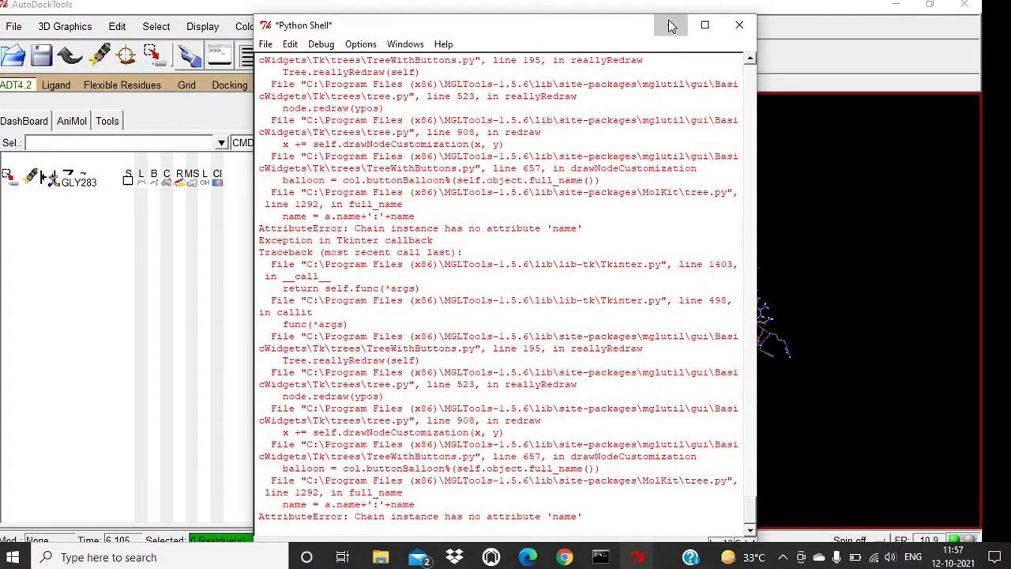
{"action": "left_click", "coordinate": [669, 23]}
Step: Set the grid map types by opening Ligand_H.pdbqt from the Docking folder as the ligand, and minimize the Python Shell
{"action": "left_click_drag", "start_coordinate": [666, 205], "coordinate": [740, 181]}
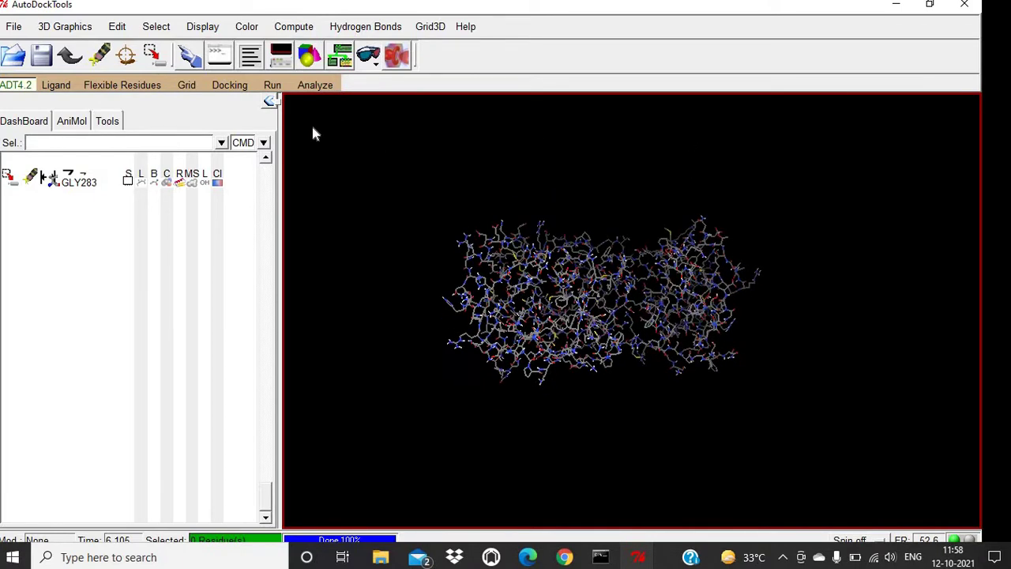
{"action": "left_click", "coordinate": [192, 86]}
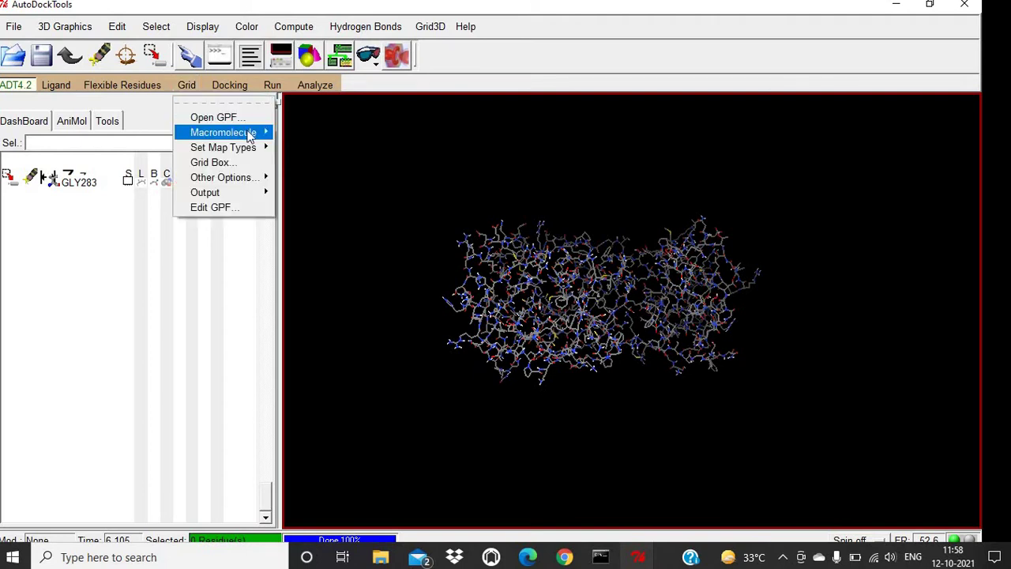
{"action": "mouse_move", "coordinate": [257, 133]}
{"action": "mouse_move", "coordinate": [264, 150]}
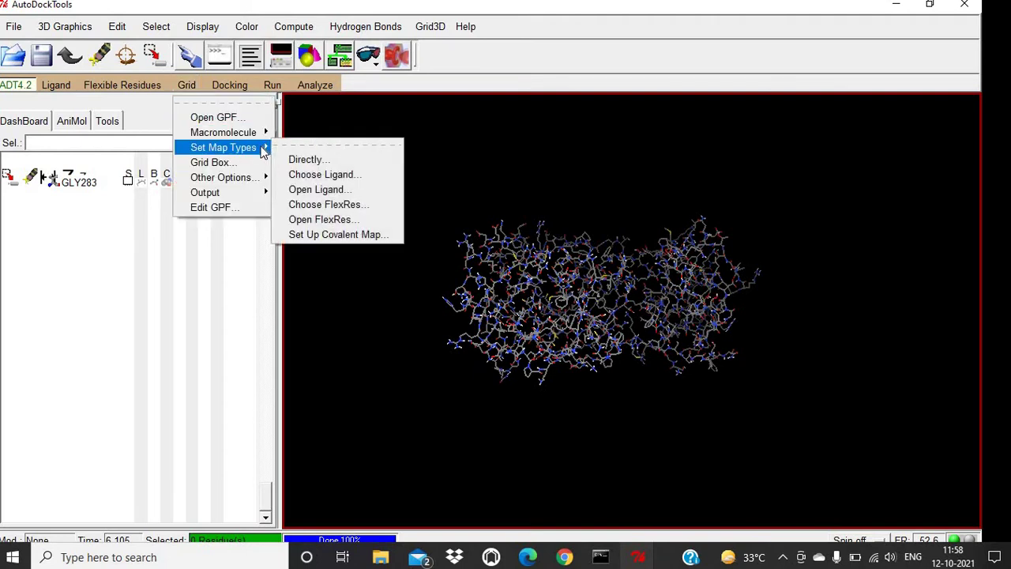
{"action": "left_click", "coordinate": [369, 190]}
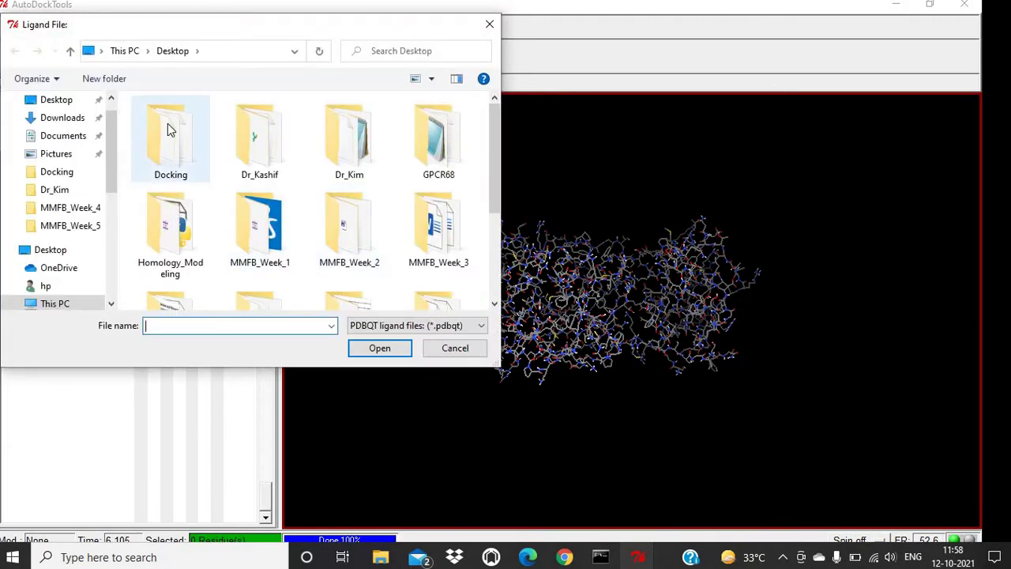
{"action": "double_click", "coordinate": [167, 131]}
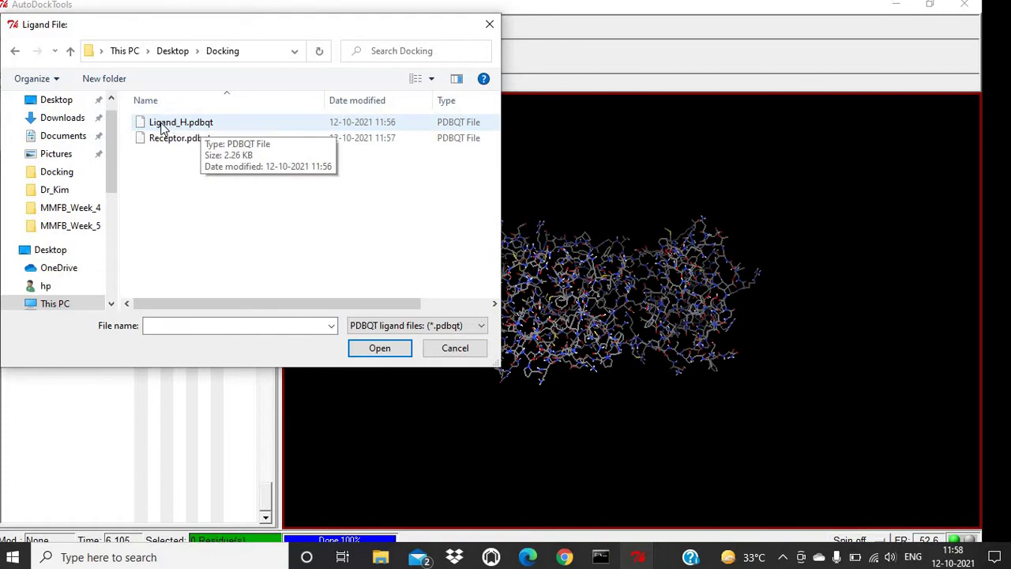
{"action": "left_click", "coordinate": [193, 129]}
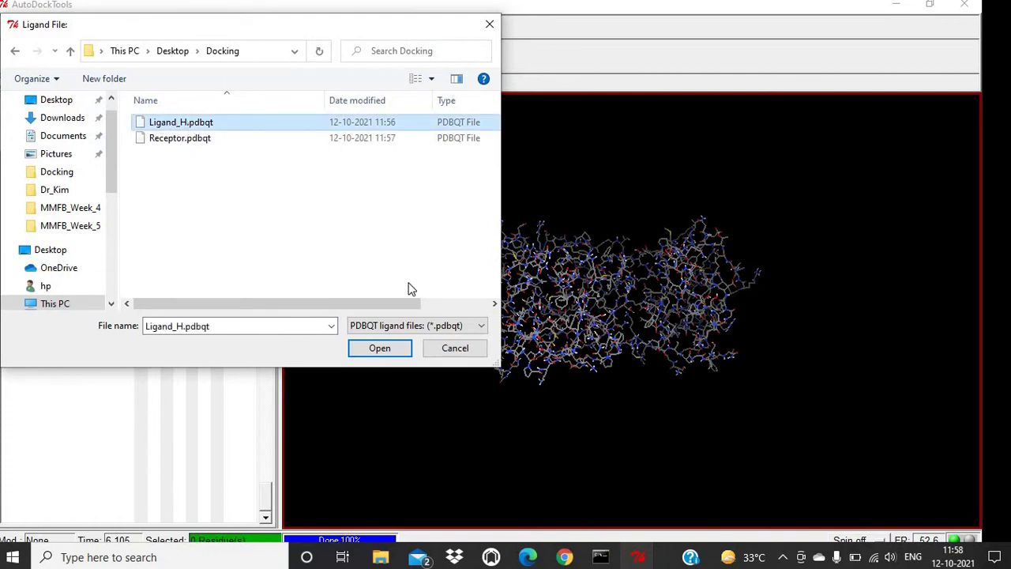
{"action": "left_click", "coordinate": [403, 348]}
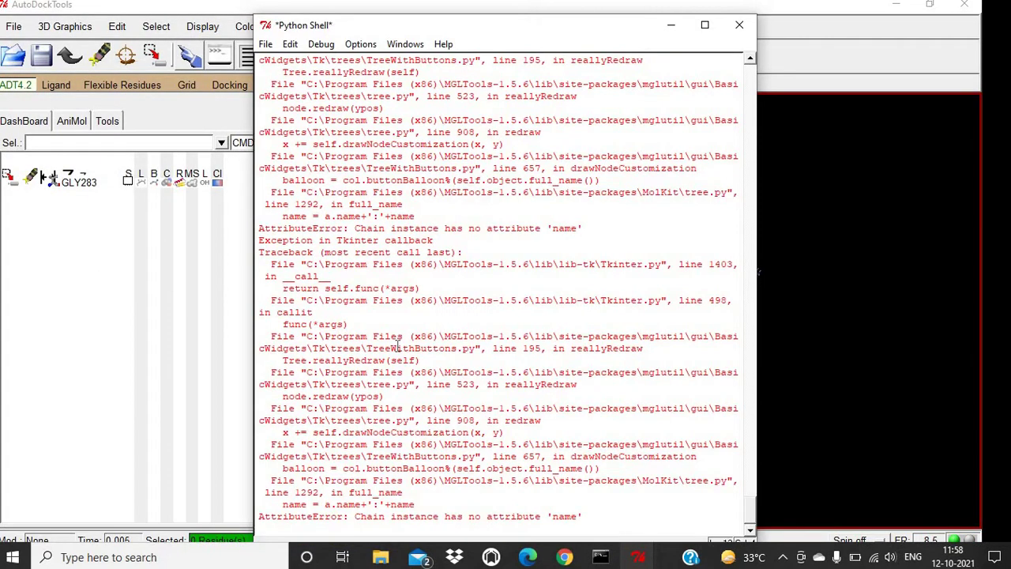
{"action": "left_click", "coordinate": [671, 25]}
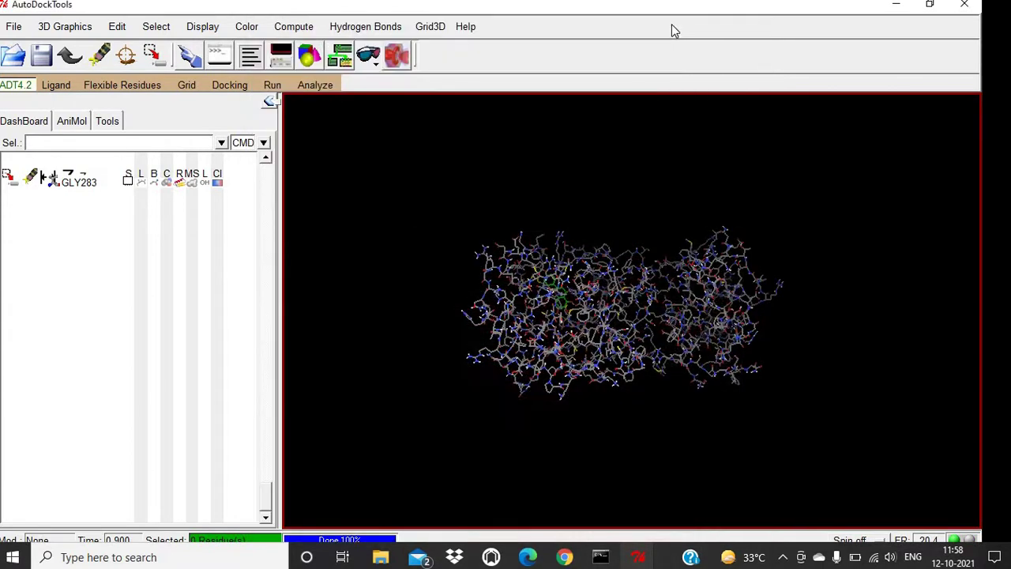
Step: Examine where the green ligand sits within the receptor structure, at close range and from several angles
{"action": "left_click_drag", "start_coordinate": [662, 177], "coordinate": [687, 347]}
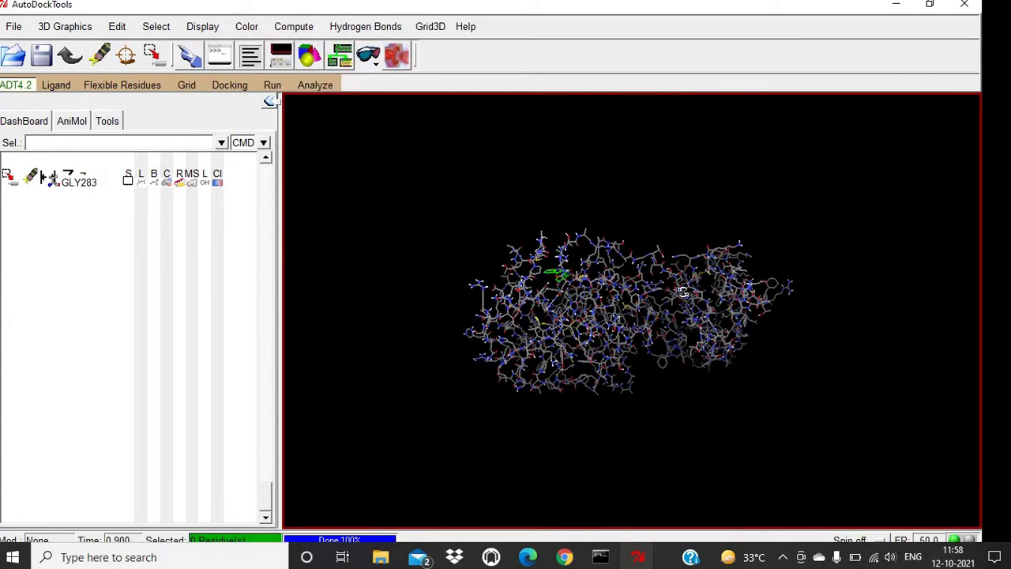
{"action": "left_click_drag", "start_coordinate": [686, 292], "coordinate": [654, 336]}
{"action": "left_click_drag", "start_coordinate": [700, 287], "coordinate": [654, 260]}
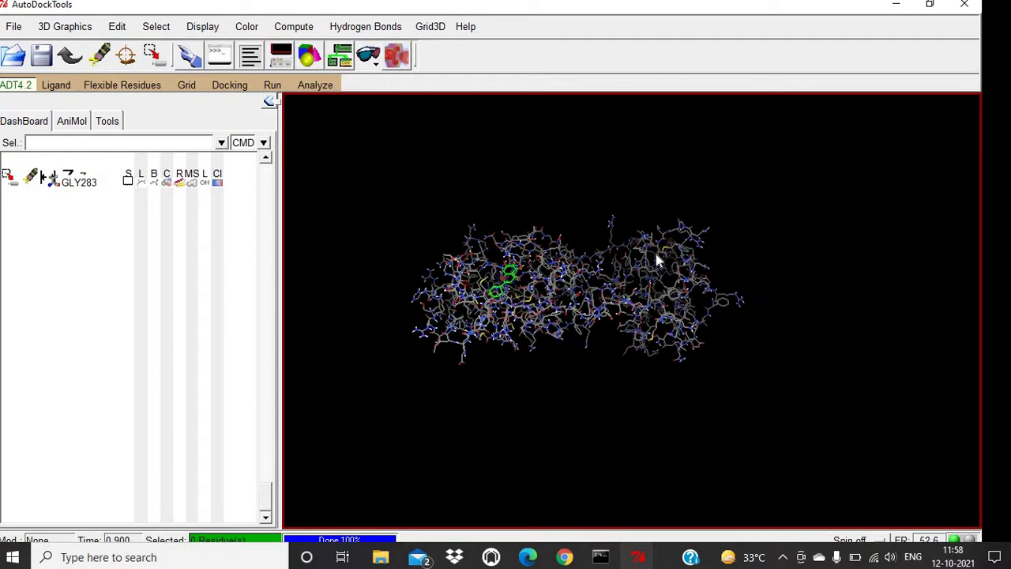
{"action": "scroll", "coordinate": [657, 260], "scroll_direction": "up", "scroll_amount": 2}
{"action": "left_click_drag", "start_coordinate": [615, 205], "coordinate": [553, 237]}
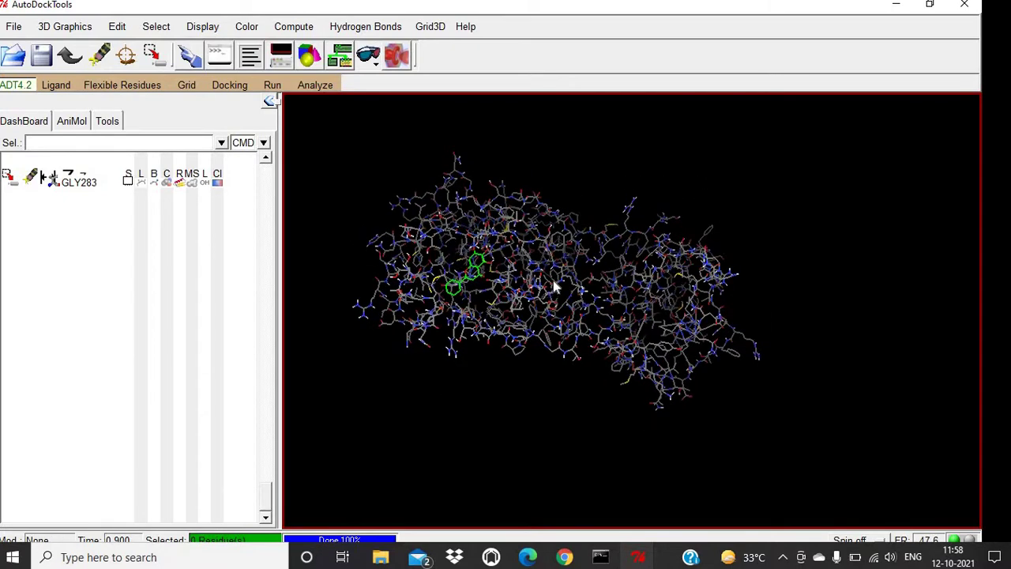
{"action": "mouse_move", "coordinate": [553, 287]}
{"action": "left_mouse_down"}
{"action": "mouse_move", "coordinate": [576, 293]}
{"action": "mouse_move", "coordinate": [571, 278]}
{"action": "left_mouse_up"}
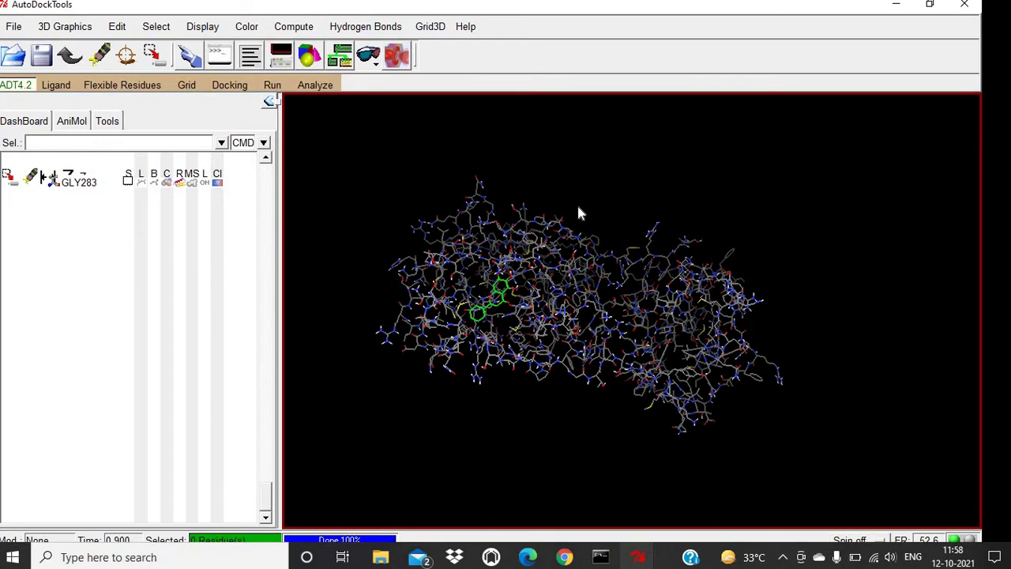
{"action": "scroll", "coordinate": [577, 210], "scroll_direction": "up", "scroll_amount": 3}
{"action": "scroll", "coordinate": [564, 253], "scroll_direction": "down", "scroll_amount": 2}
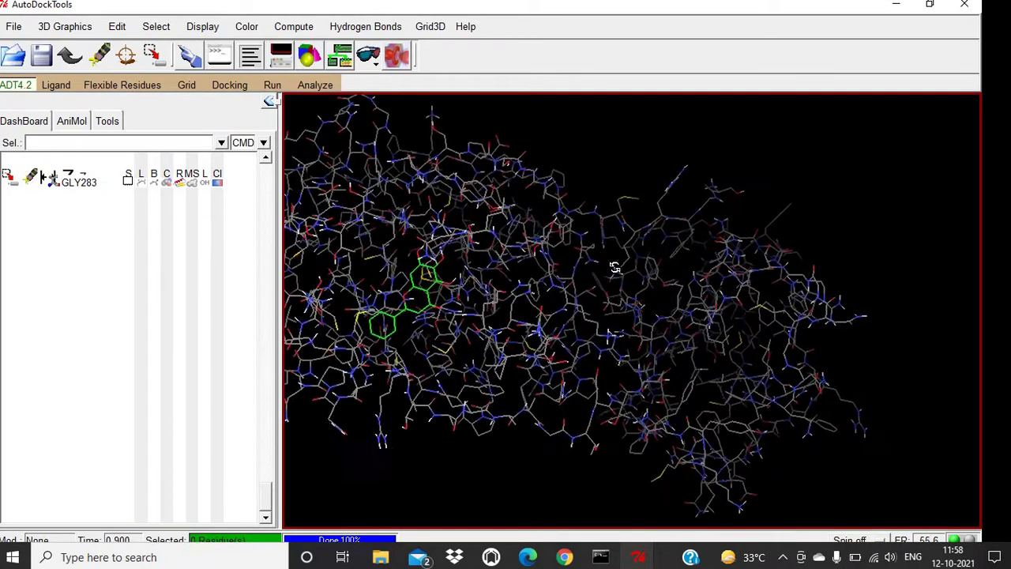
{"action": "left_click_drag", "start_coordinate": [615, 267], "coordinate": [411, 301]}
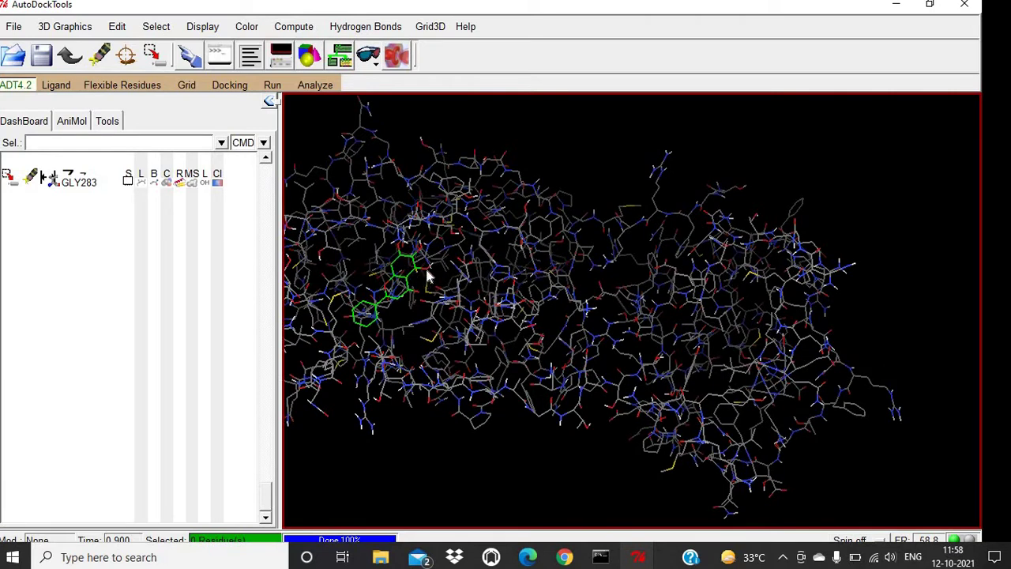
{"action": "left_click_drag", "start_coordinate": [502, 262], "coordinate": [479, 244]}
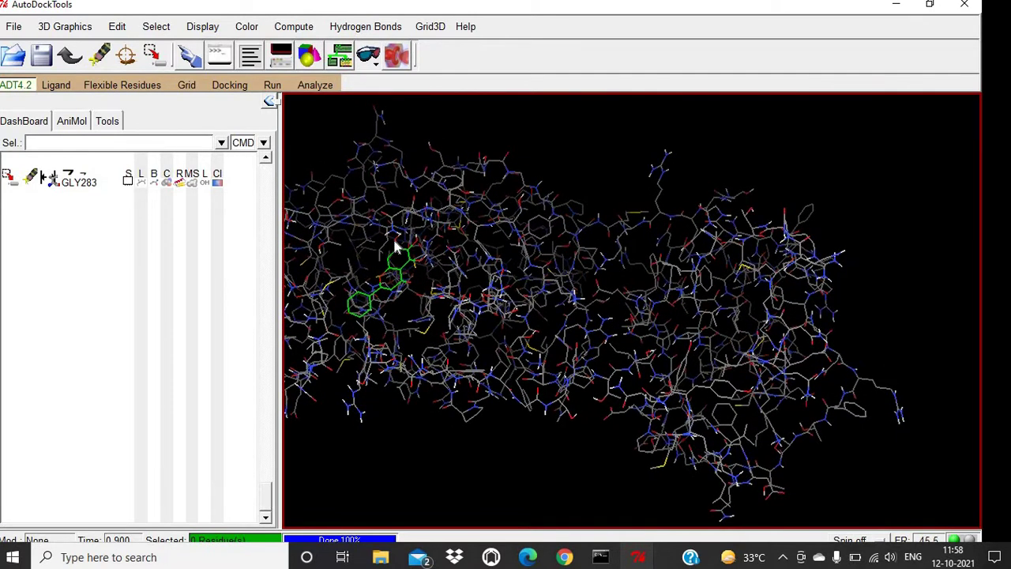
{"action": "left_click_drag", "start_coordinate": [414, 241], "coordinate": [354, 199]}
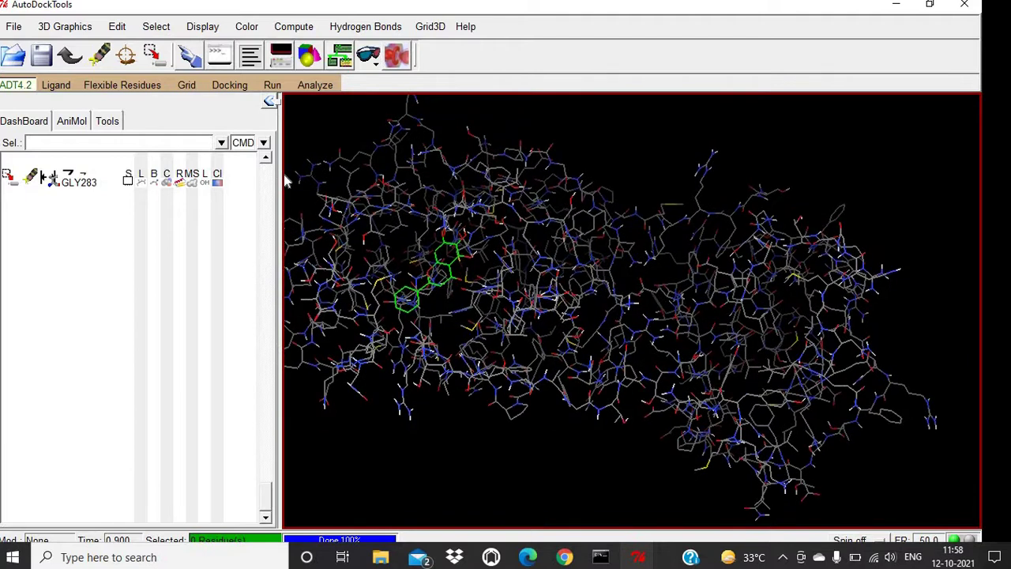
Step: Widen the dashboard pane slightly beside the 3D viewer and minimize the Python Shell
{"action": "left_click_drag", "start_coordinate": [280, 174], "coordinate": [322, 172]}
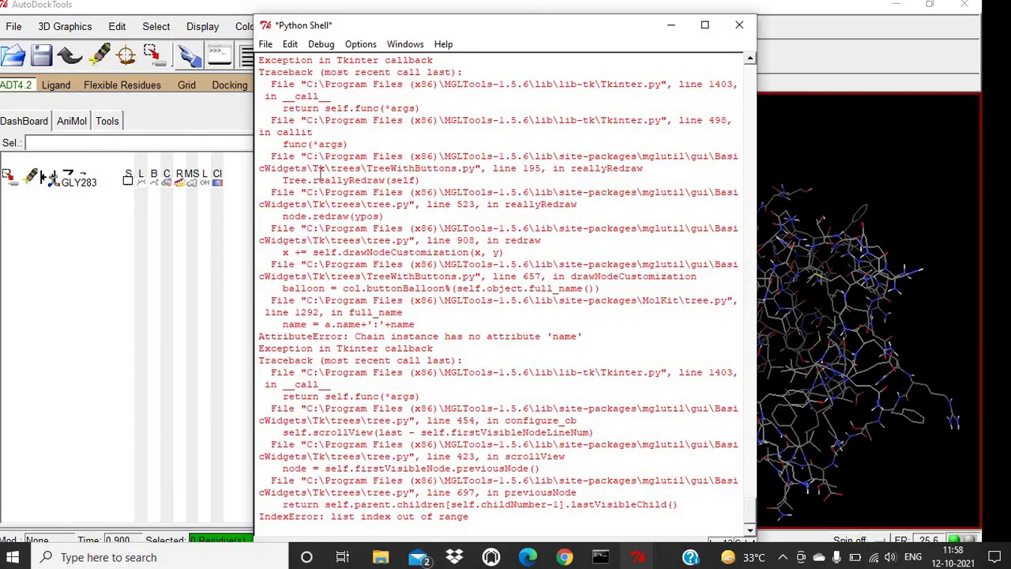
{"action": "left_click", "coordinate": [670, 24]}
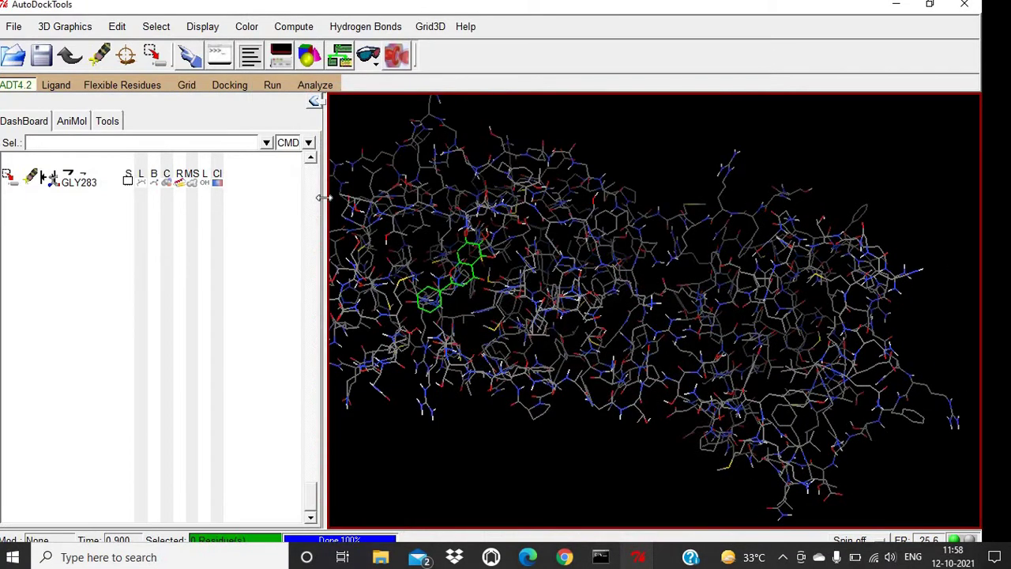
{"action": "left_click_drag", "start_coordinate": [323, 197], "coordinate": [196, 219]}
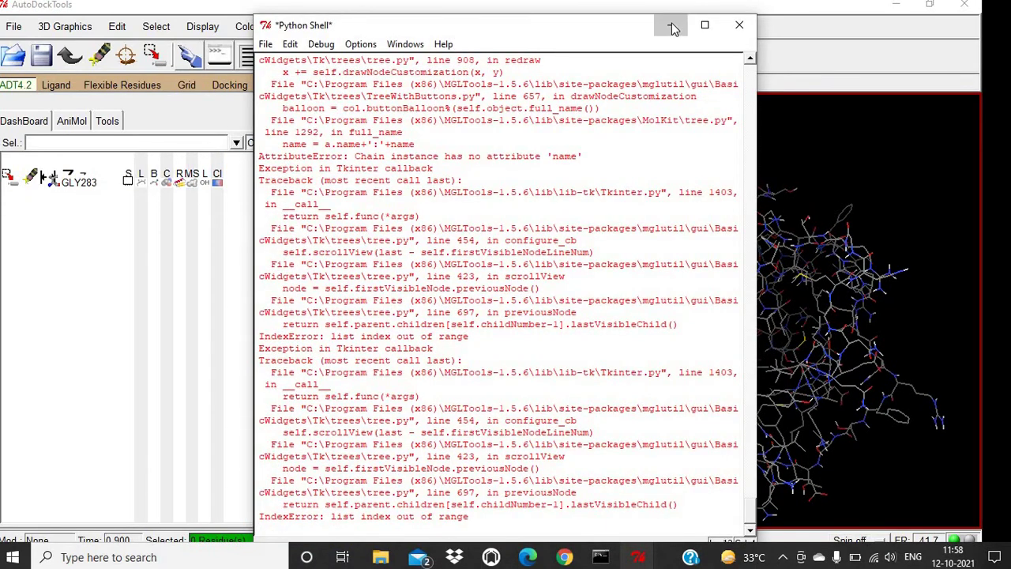
{"action": "left_click", "coordinate": [670, 24]}
Step: Inspect the receptor region surrounding the ligand from the opposite side of the protein
{"action": "left_click_drag", "start_coordinate": [652, 228], "coordinate": [654, 294]}
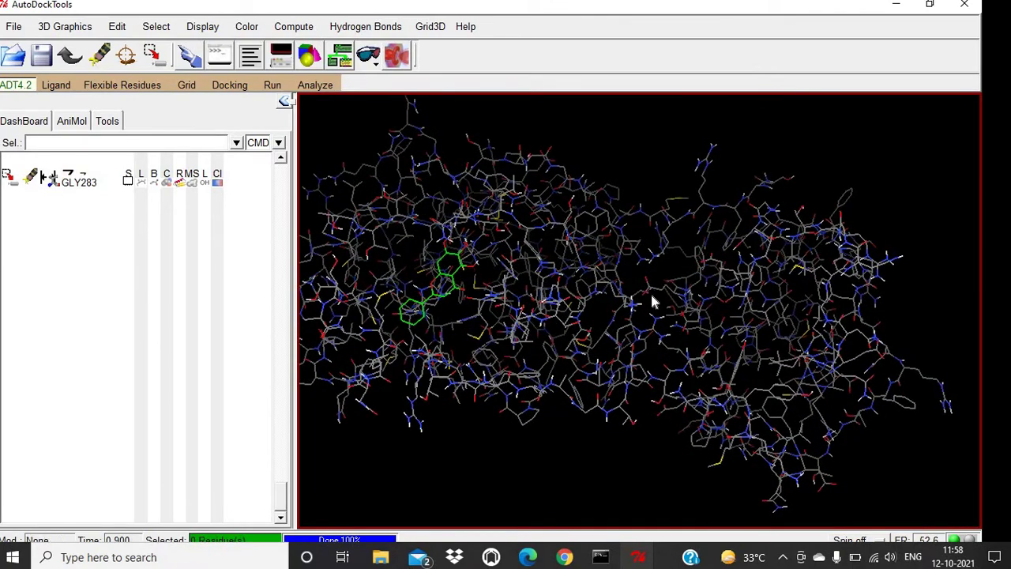
{"action": "left_click_drag", "start_coordinate": [604, 299], "coordinate": [655, 374]}
{"action": "left_click_drag", "start_coordinate": [602, 304], "coordinate": [736, 318]}
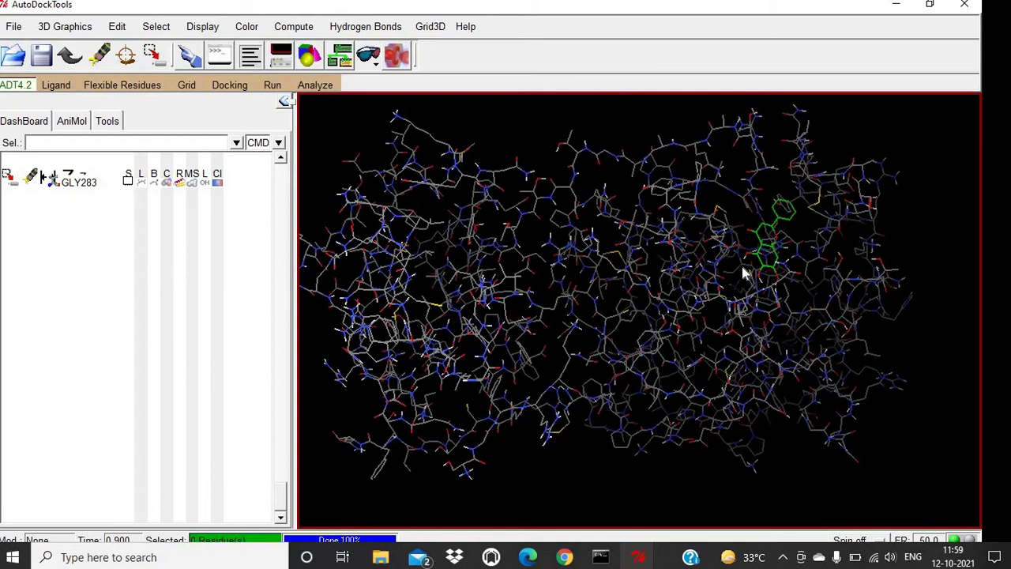
{"action": "left_click_drag", "start_coordinate": [742, 273], "coordinate": [793, 233]}
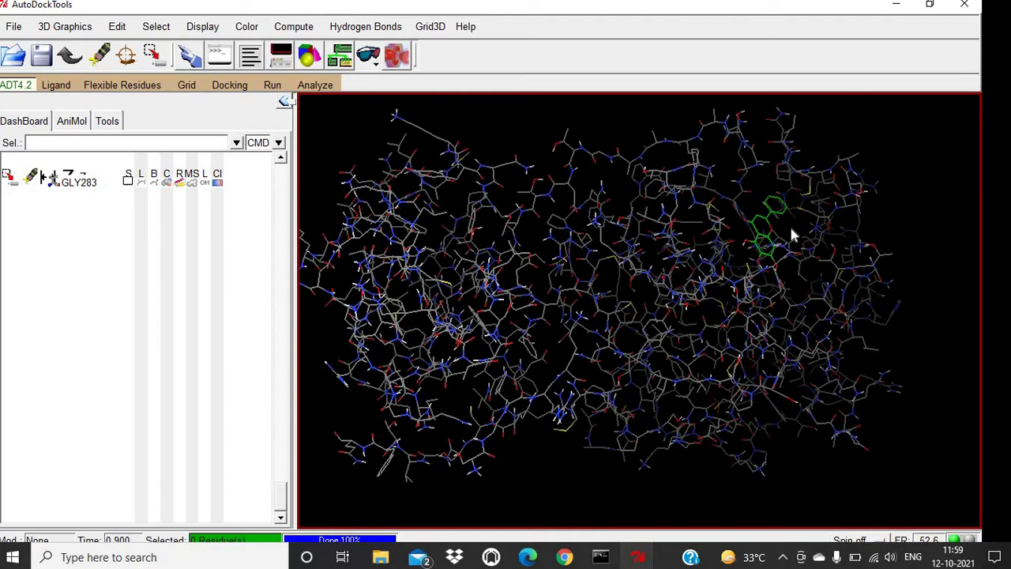
{"action": "left_click_drag", "start_coordinate": [653, 261], "coordinate": [626, 203]}
{"action": "left_click_drag", "start_coordinate": [681, 222], "coordinate": [763, 248]}
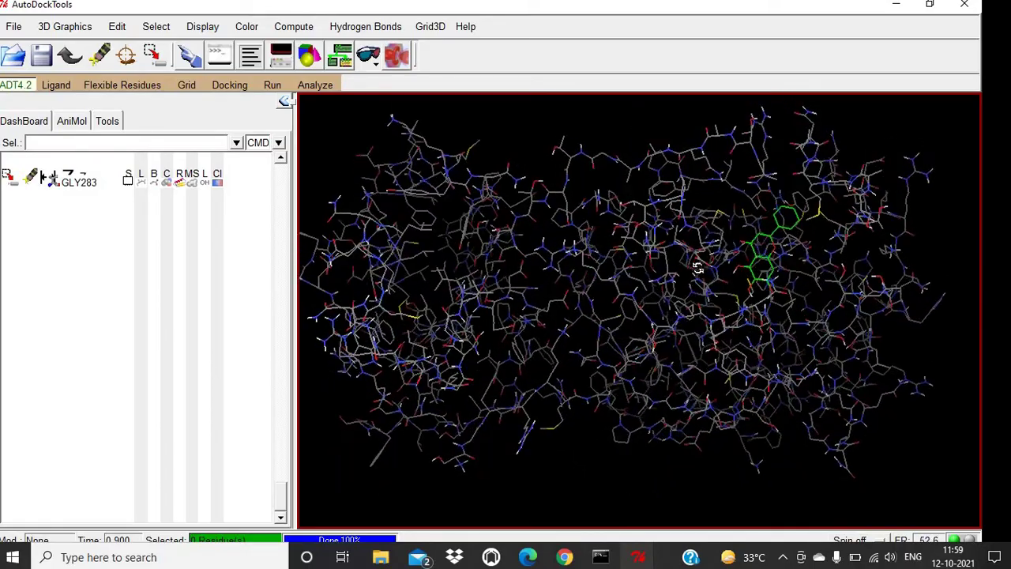
{"action": "left_click_drag", "start_coordinate": [700, 267], "coordinate": [634, 282]}
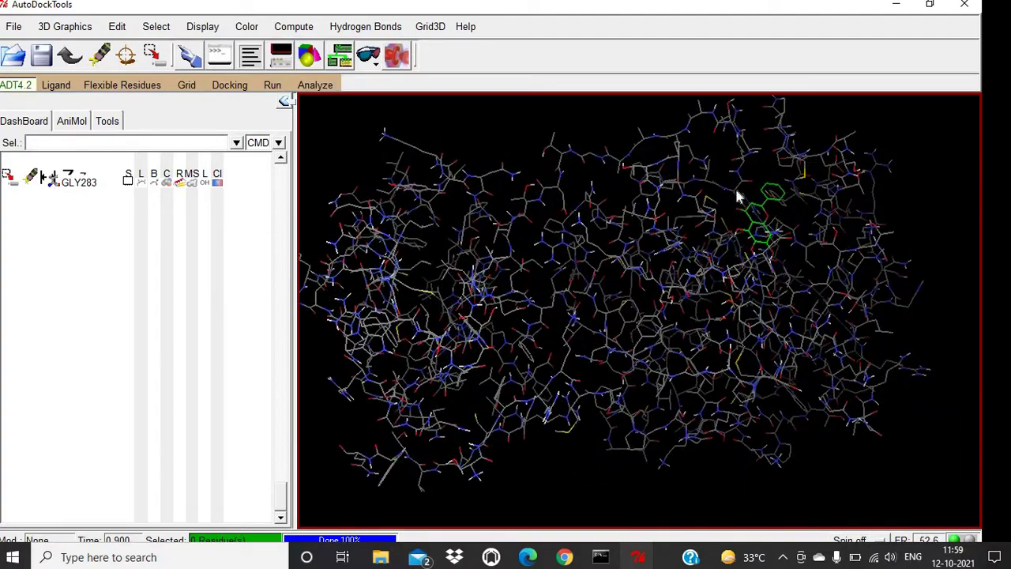
{"action": "left_click_drag", "start_coordinate": [707, 241], "coordinate": [784, 286]}
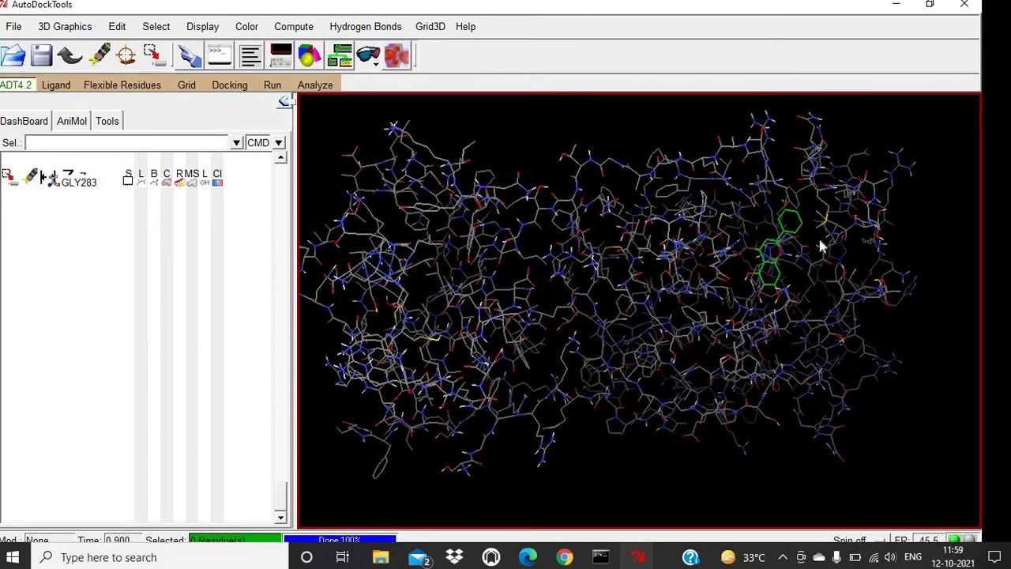
{"action": "left_click_drag", "start_coordinate": [717, 264], "coordinate": [719, 225]}
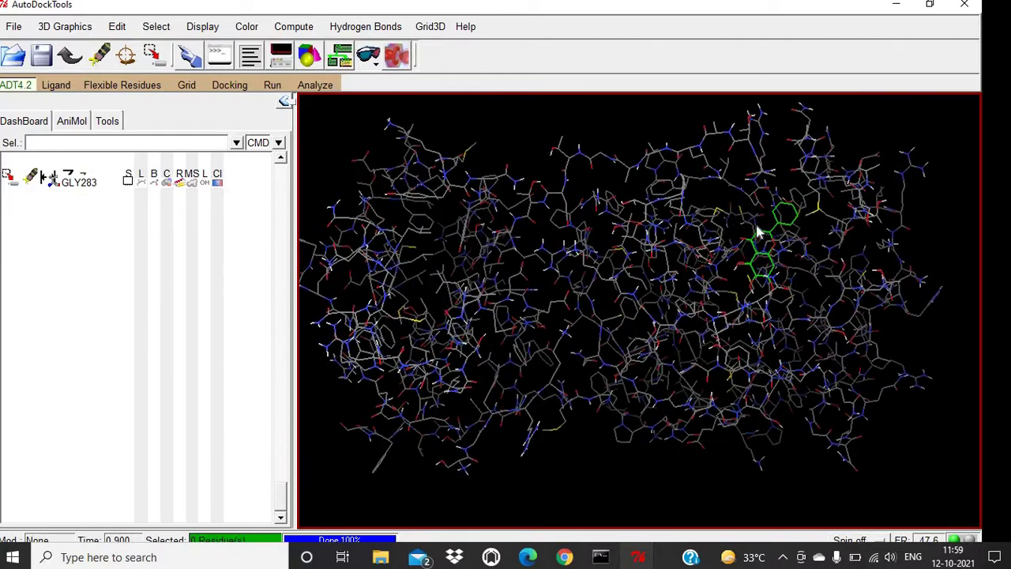
{"action": "left_click_drag", "start_coordinate": [676, 305], "coordinate": [778, 223]}
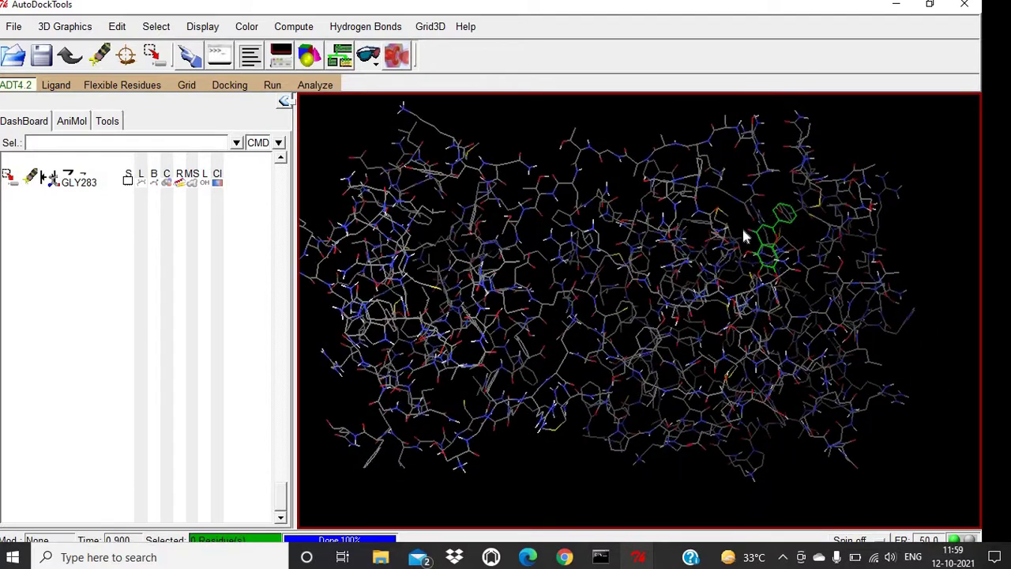
Step: Open the grid box settings and center the box on the ligand
{"action": "left_click_drag", "start_coordinate": [693, 261], "coordinate": [583, 369]}
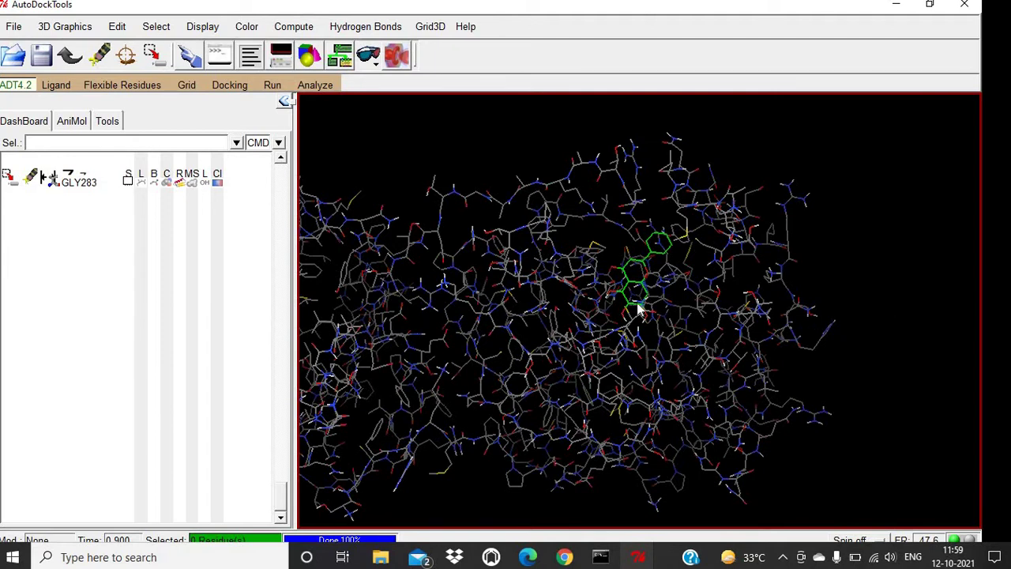
{"action": "left_click_drag", "start_coordinate": [638, 309], "coordinate": [458, 323]}
{"action": "left_click_drag", "start_coordinate": [605, 343], "coordinate": [562, 265]}
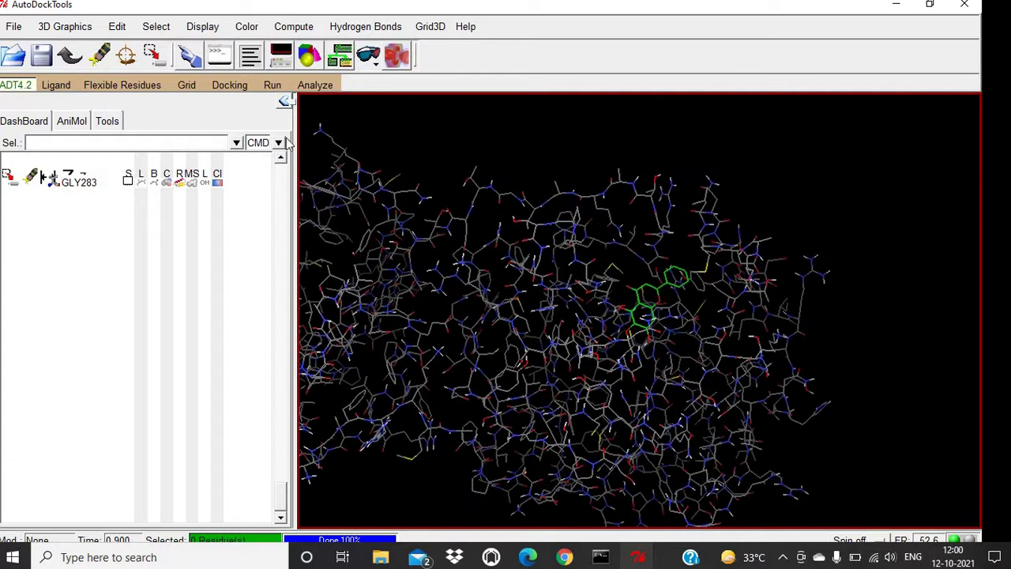
{"action": "left_click", "coordinate": [190, 87]}
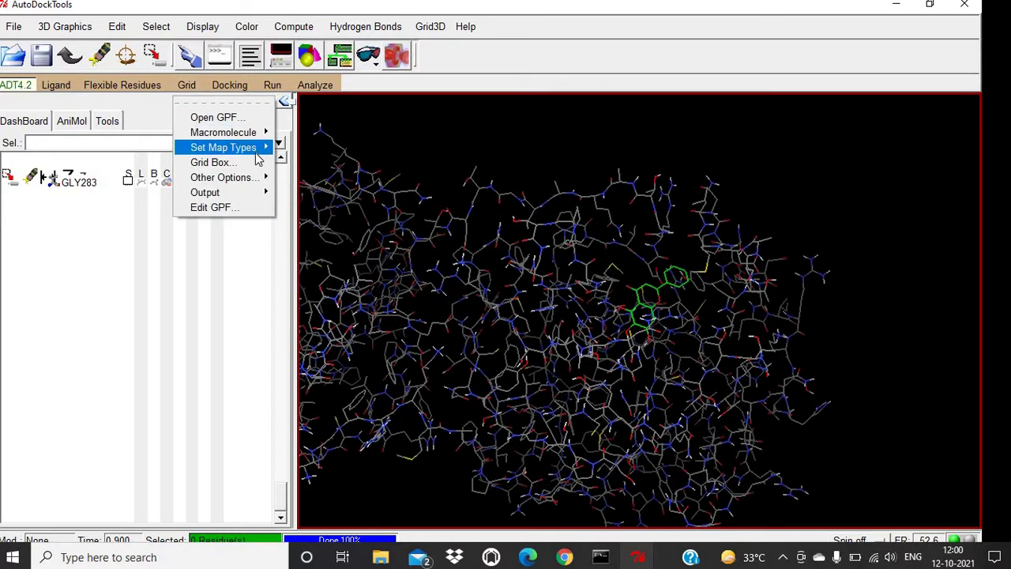
{"action": "left_click", "coordinate": [235, 166]}
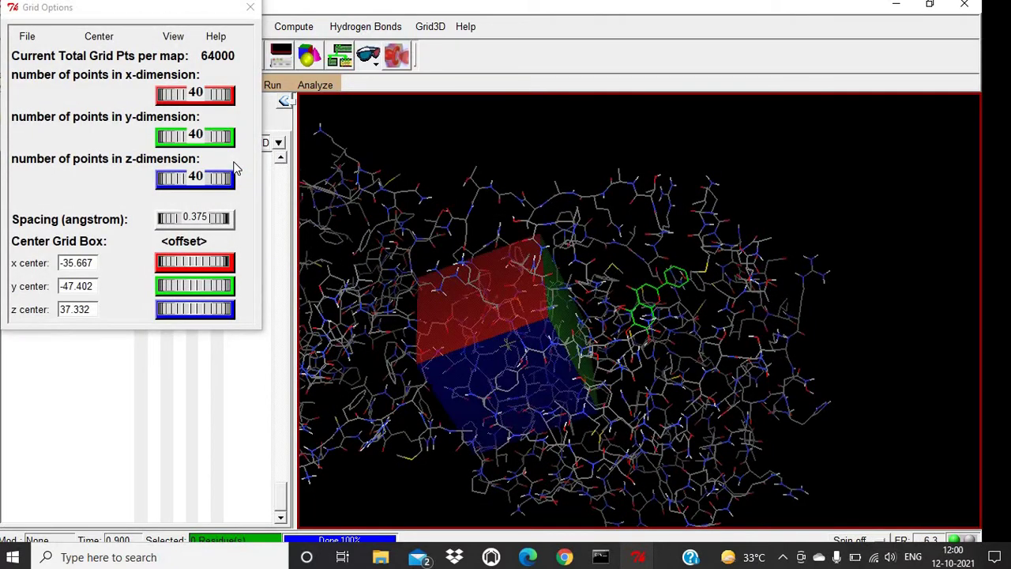
{"action": "left_click", "coordinate": [100, 37]}
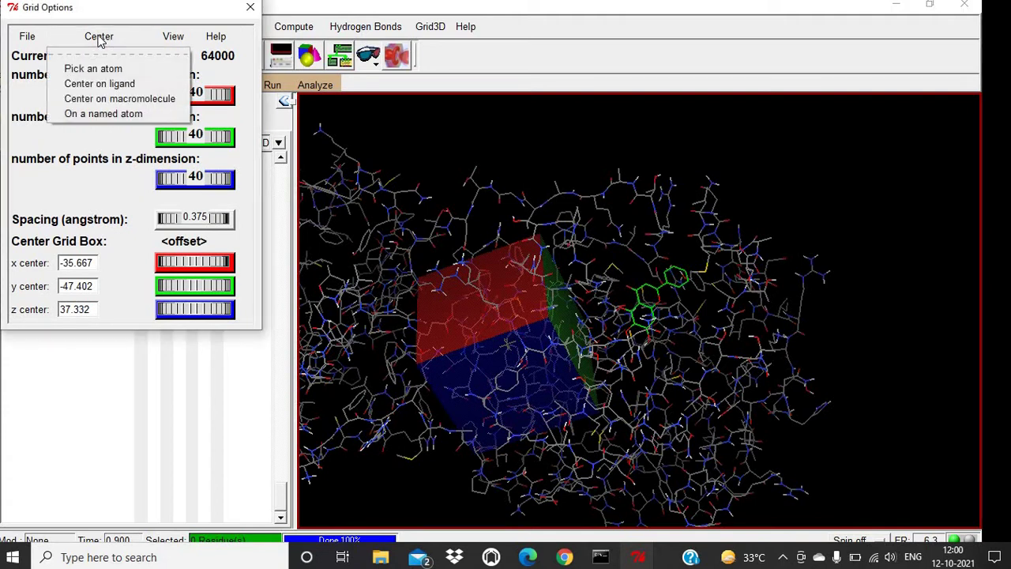
{"action": "left_click", "coordinate": [126, 84]}
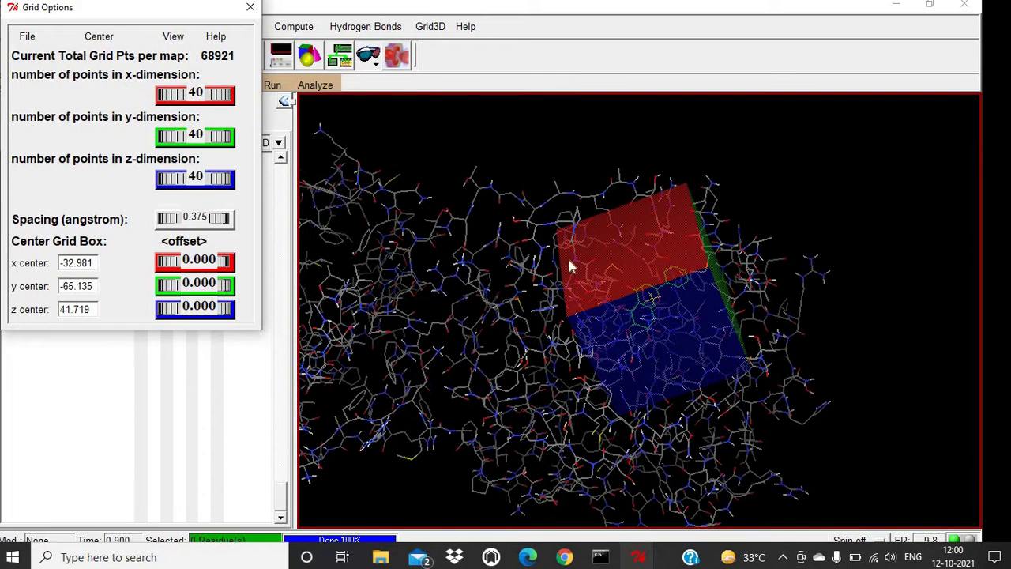
Step: Shift the grid box's x-center offset to 0.222 and close the grid options
{"action": "left_click_drag", "start_coordinate": [529, 300], "coordinate": [553, 312]}
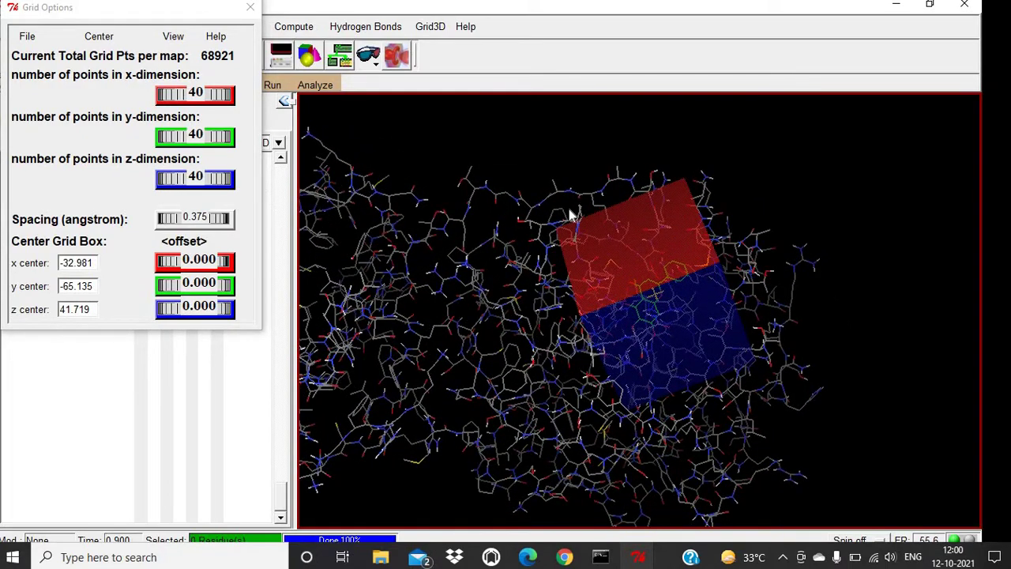
{"action": "left_click_drag", "start_coordinate": [486, 310], "coordinate": [642, 270]}
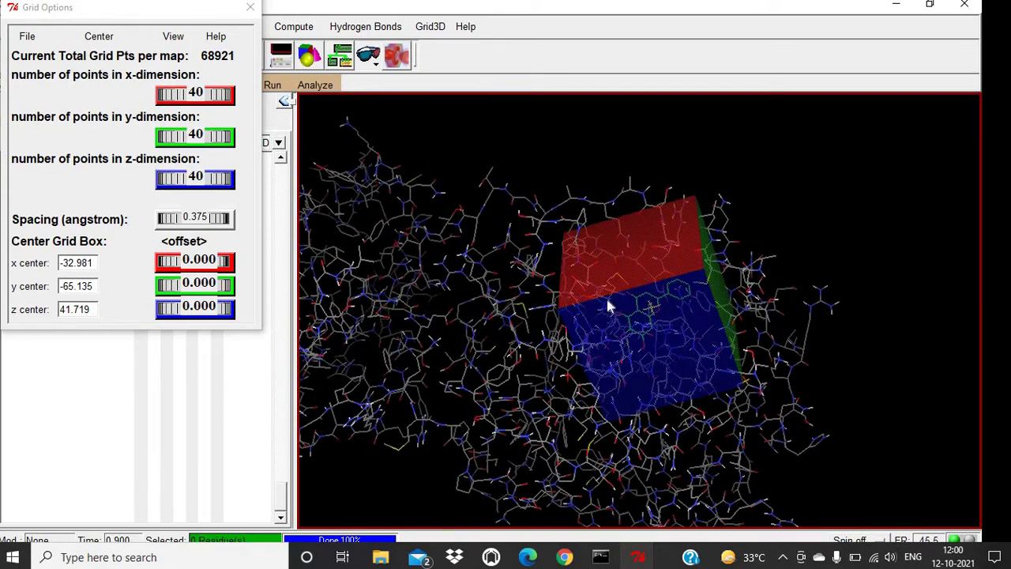
{"action": "left_click_drag", "start_coordinate": [508, 265], "coordinate": [677, 329]}
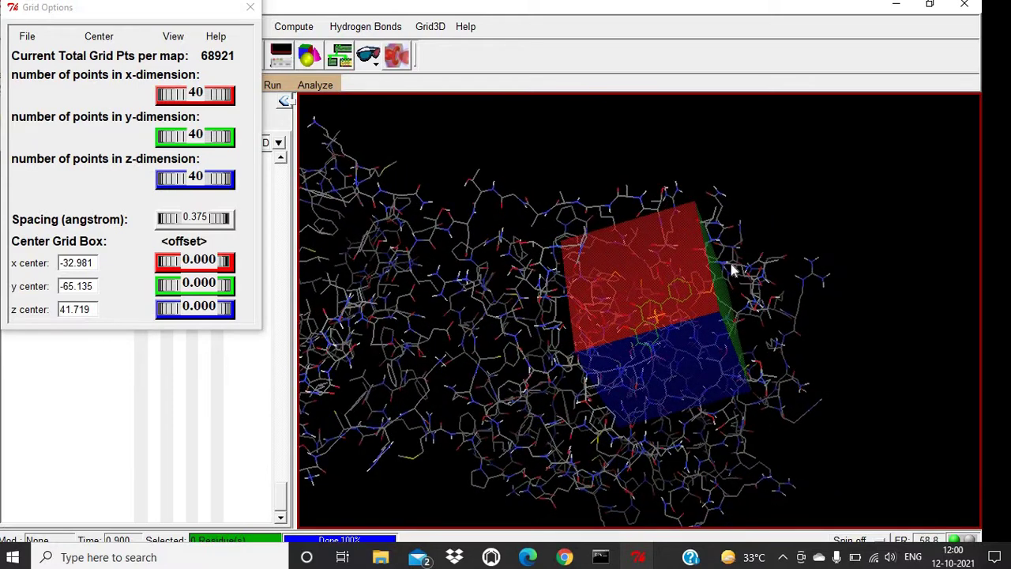
{"action": "left_click_drag", "start_coordinate": [642, 278], "coordinate": [289, 217]}
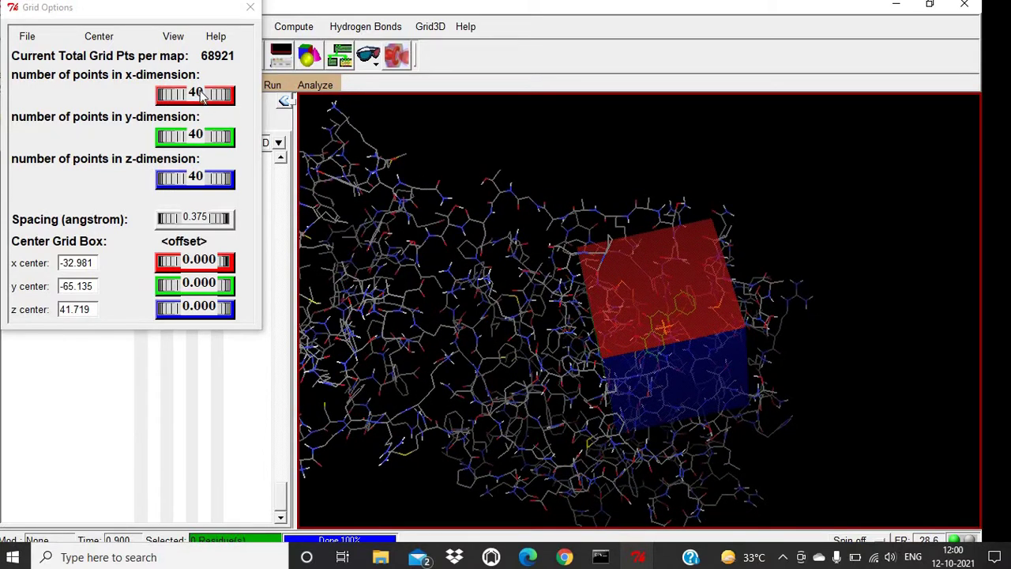
{"action": "left_click_drag", "start_coordinate": [201, 94], "coordinate": [204, 94]}
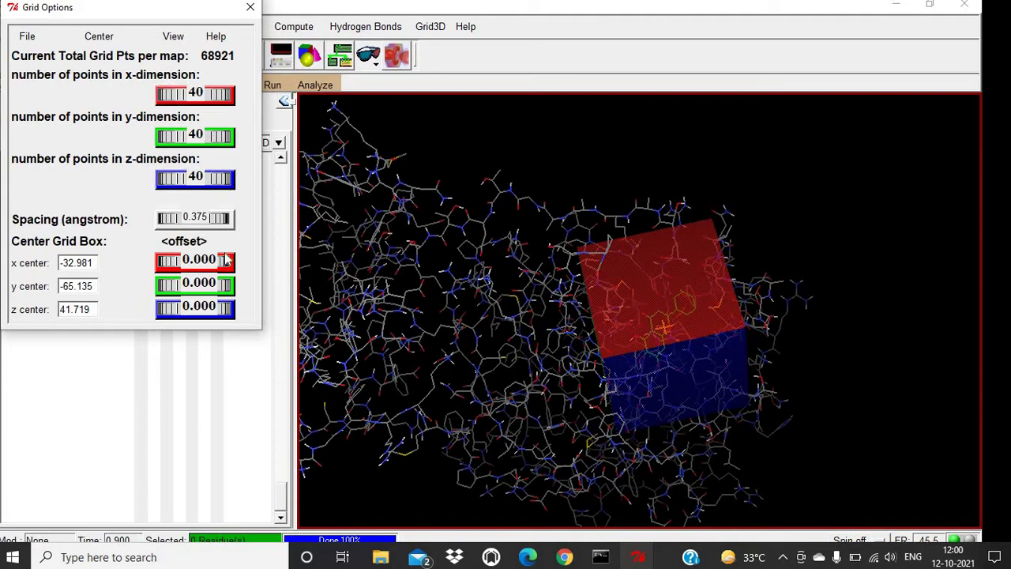
{"action": "mouse_move", "coordinate": [191, 261]}
{"action": "left_mouse_down"}
{"action": "mouse_move", "coordinate": [204, 261]}
{"action": "mouse_move", "coordinate": [195, 262]}
{"action": "left_mouse_up"}
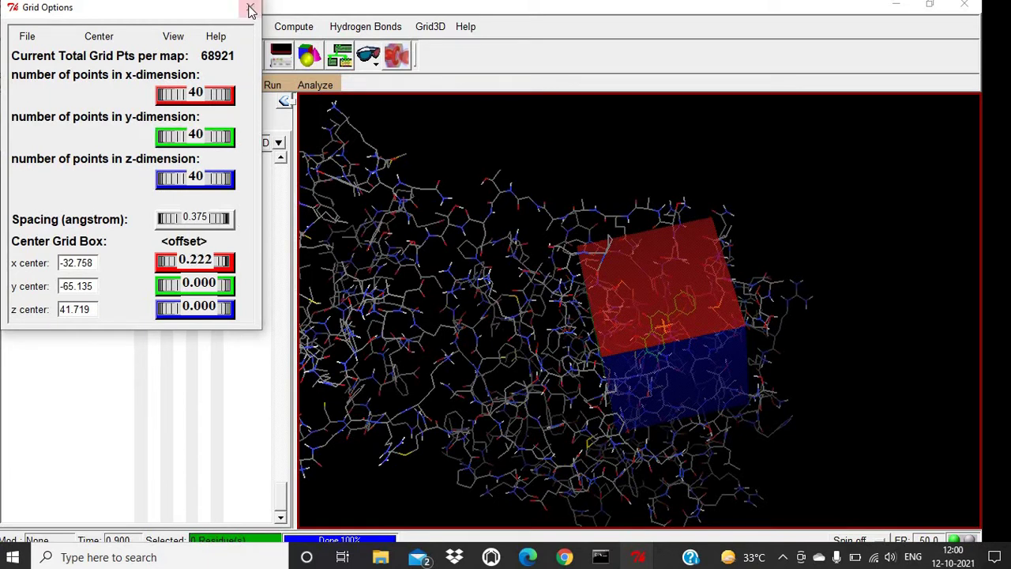
{"action": "left_click", "coordinate": [250, 10]}
Step: Reopen the grid box settings and center the box on the ligand again
{"action": "left_click", "coordinate": [189, 85]}
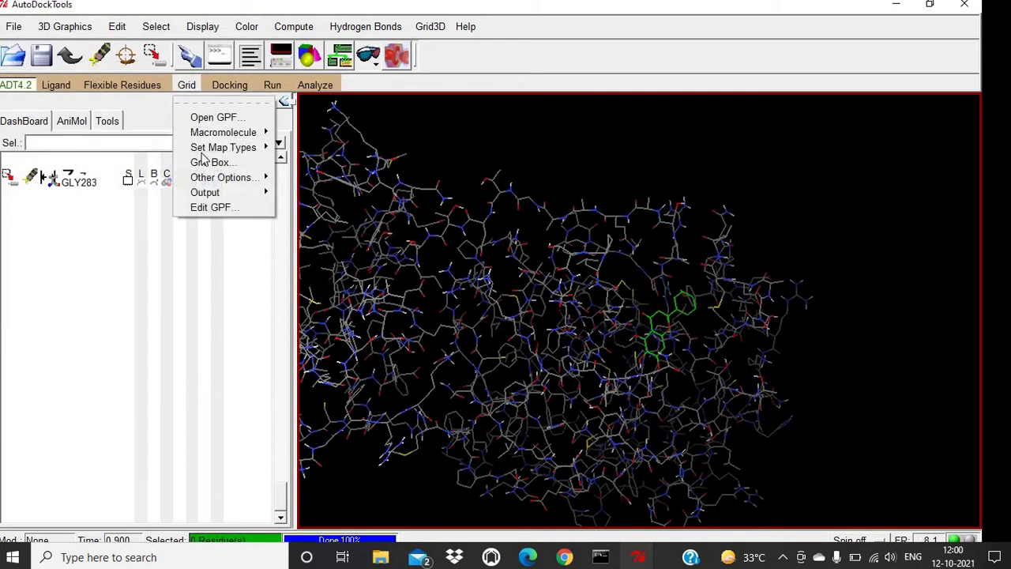
{"action": "left_click", "coordinate": [220, 162]}
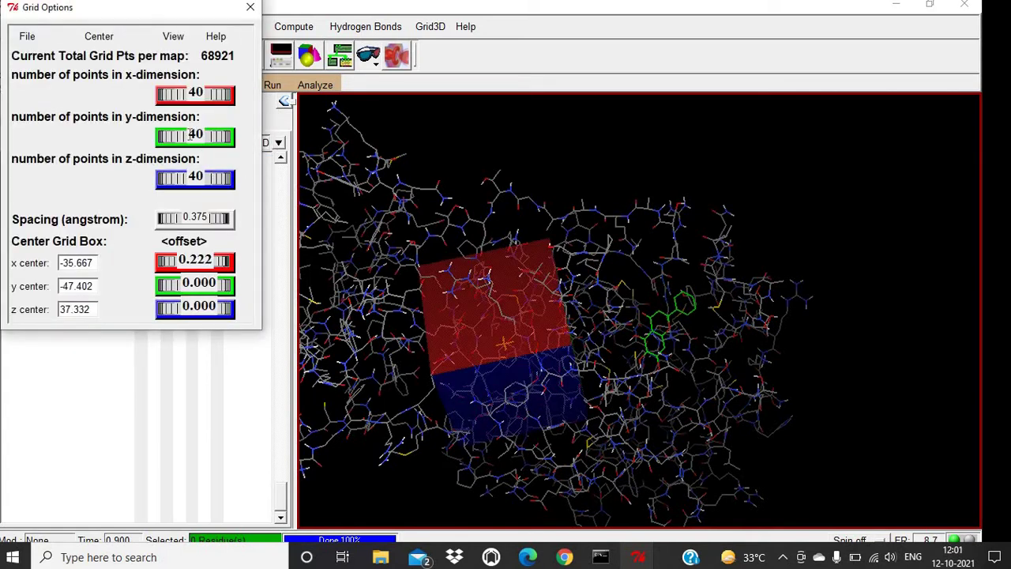
{"action": "left_click", "coordinate": [99, 37]}
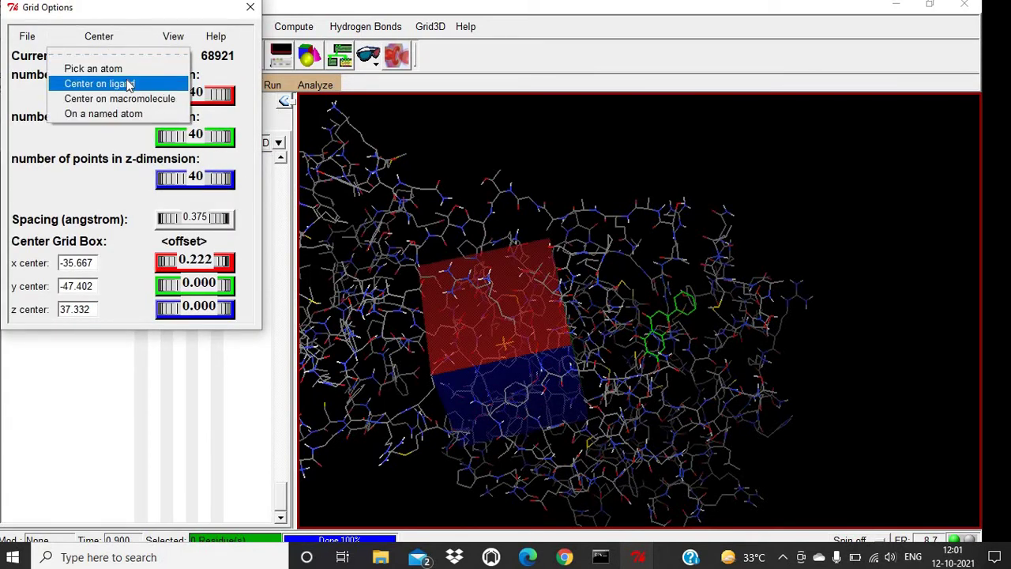
{"action": "left_click", "coordinate": [140, 85]}
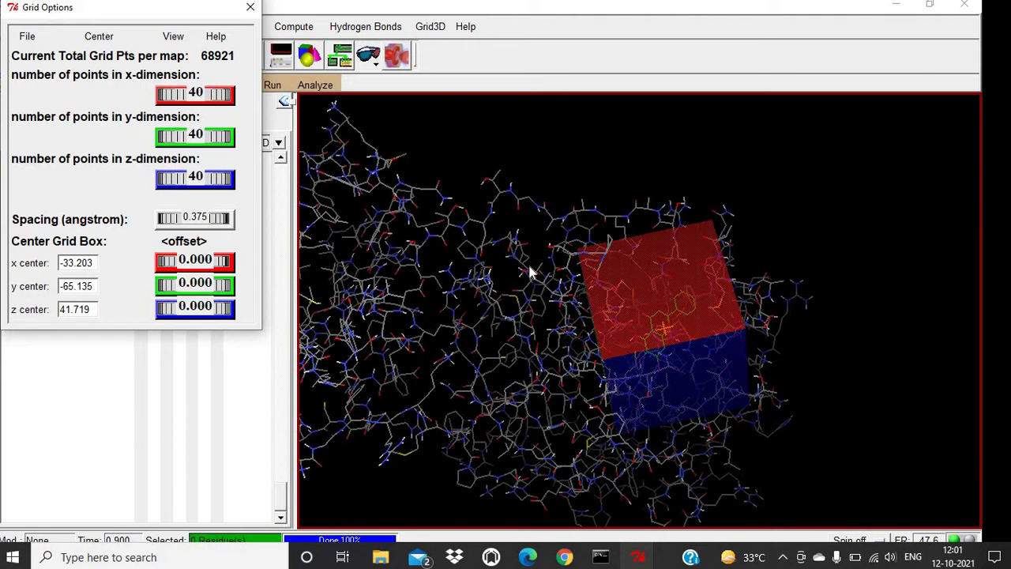
Step: Examine from several angles how the grid box encloses the ligand and the surrounding receptor residues
{"action": "left_click_drag", "start_coordinate": [582, 277], "coordinate": [676, 294]}
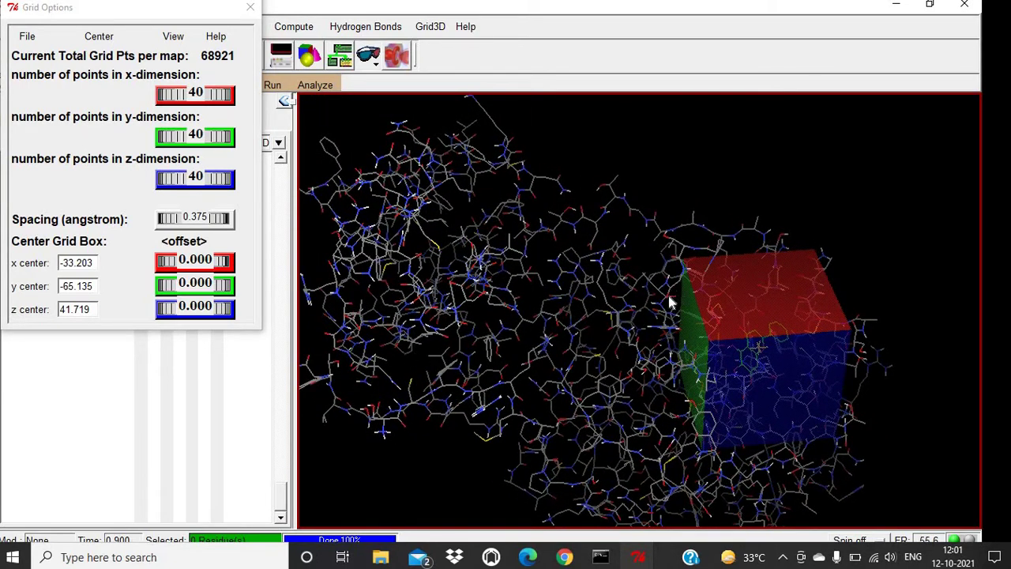
{"action": "left_click_drag", "start_coordinate": [600, 300], "coordinate": [717, 261]}
{"action": "left_click_drag", "start_coordinate": [623, 300], "coordinate": [684, 267]}
{"action": "left_click_drag", "start_coordinate": [569, 305], "coordinate": [722, 305]}
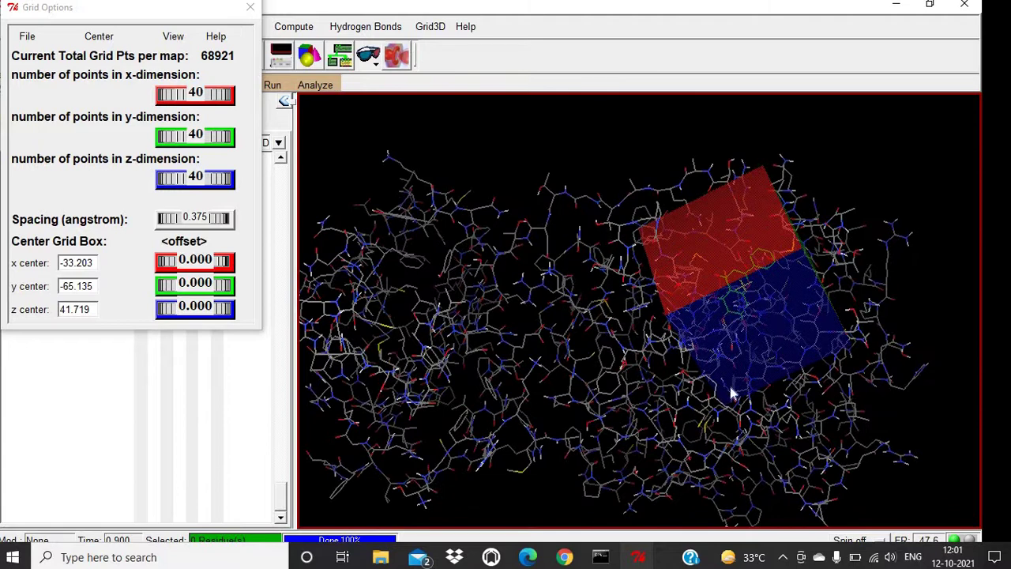
{"action": "left_click_drag", "start_coordinate": [617, 288], "coordinate": [625, 338]}
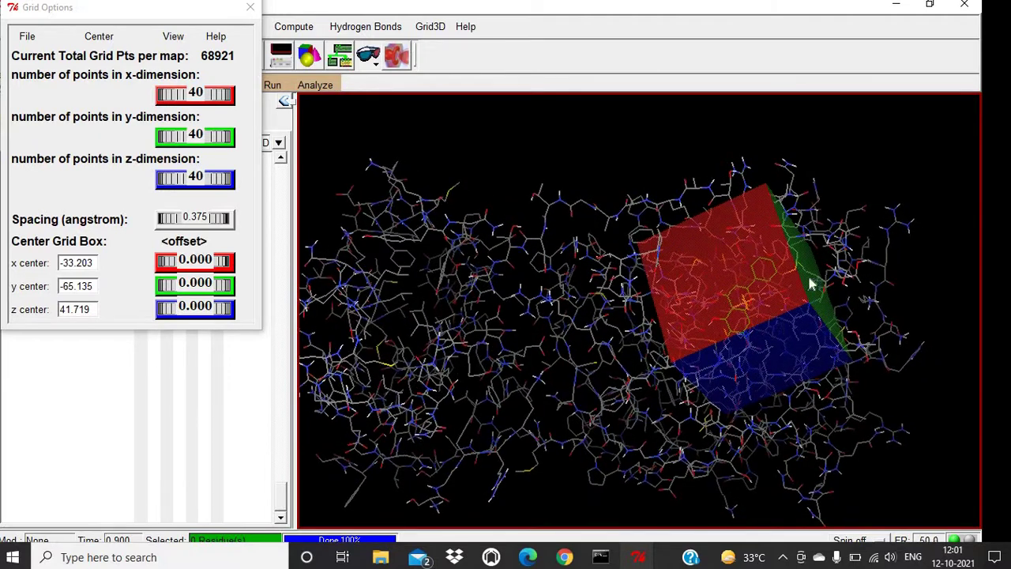
{"action": "left_click_drag", "start_coordinate": [579, 311], "coordinate": [620, 311]}
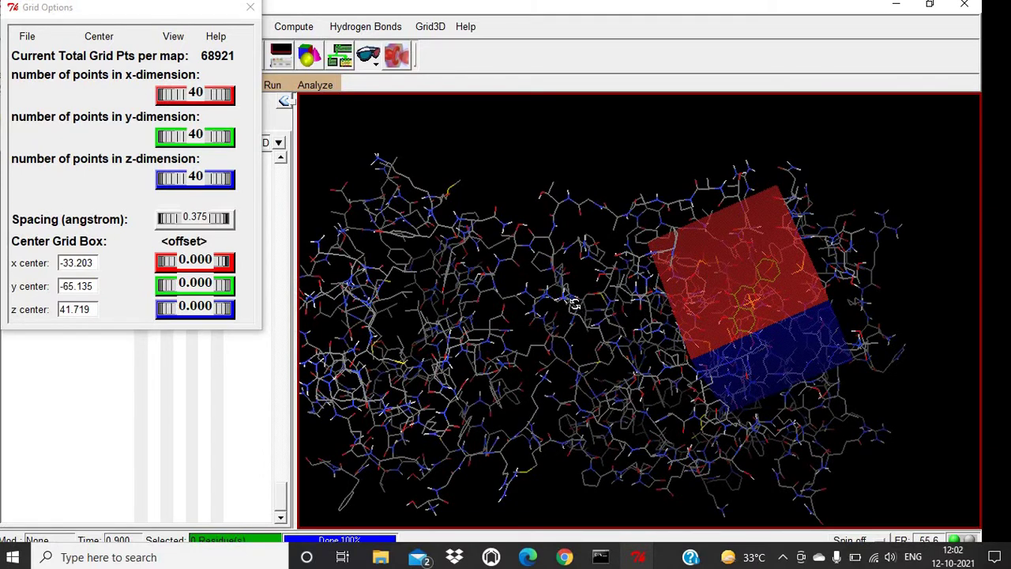
{"action": "left_click_drag", "start_coordinate": [574, 304], "coordinate": [596, 274]}
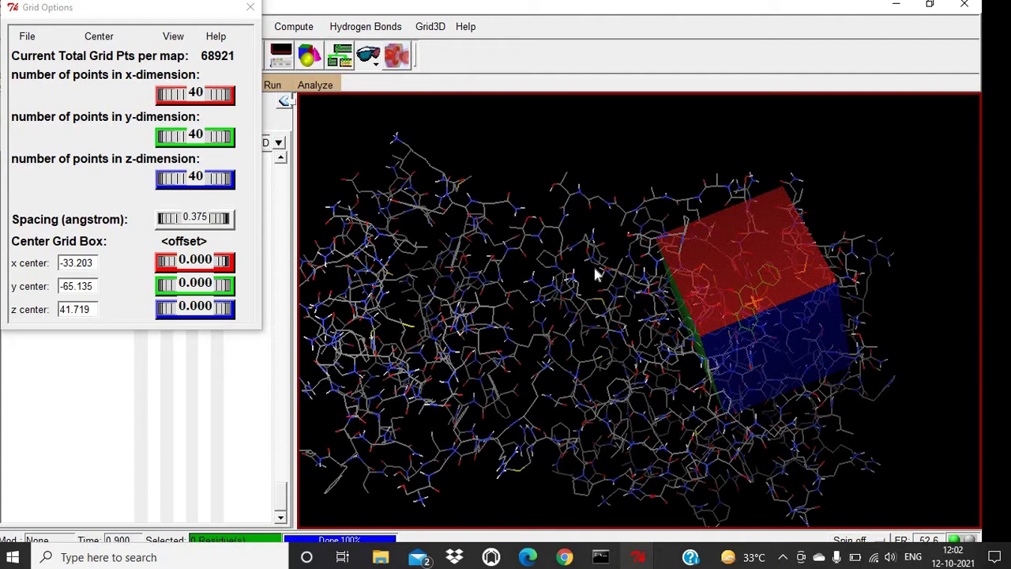
{"action": "left_click_drag", "start_coordinate": [586, 251], "coordinate": [694, 288]}
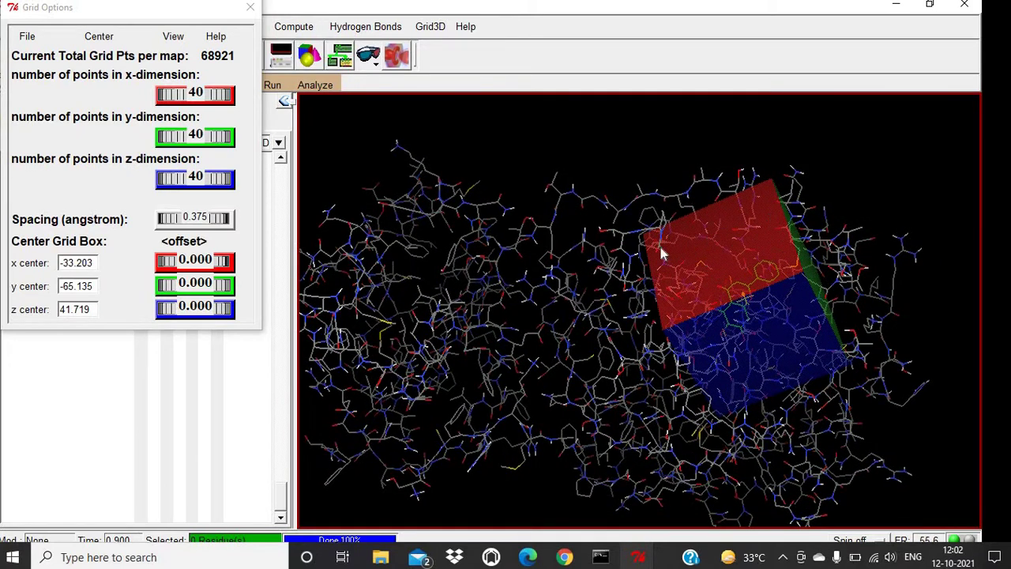
{"action": "left_click_drag", "start_coordinate": [591, 293], "coordinate": [671, 316]}
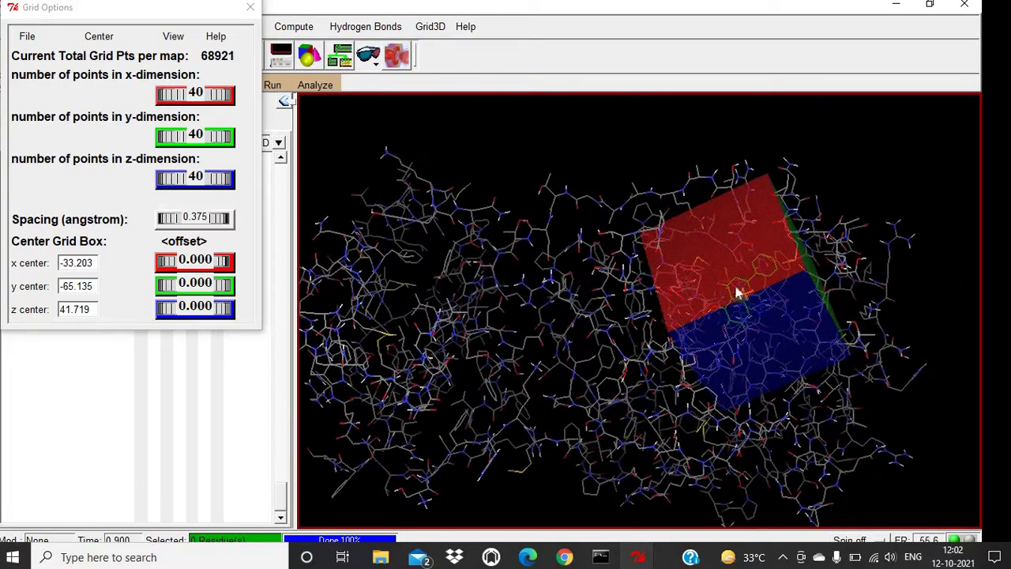
{"action": "left_click_drag", "start_coordinate": [610, 295], "coordinate": [626, 317]}
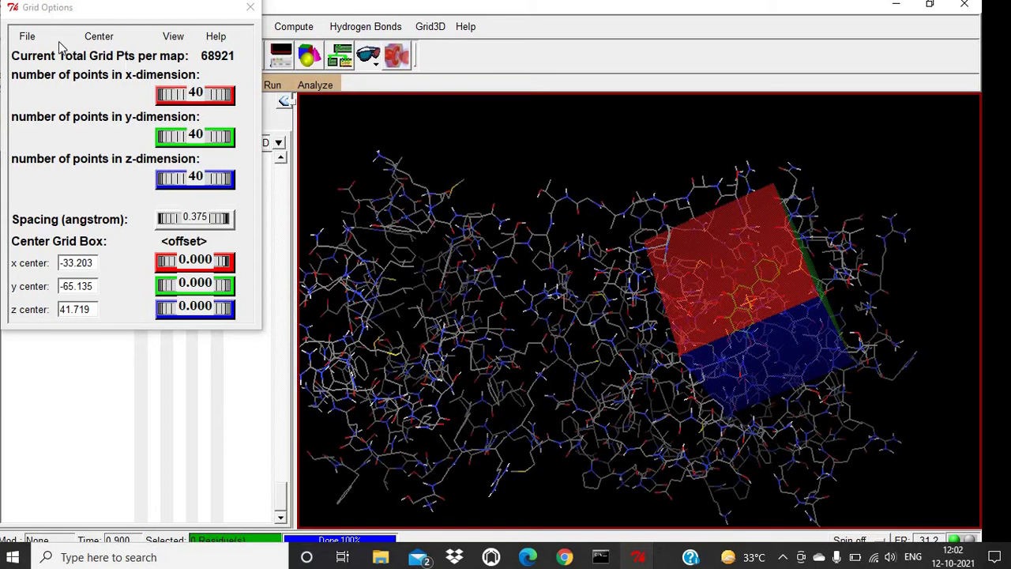
Step: Close the grid options, saving the current ligand-centered grid box
{"action": "left_click", "coordinate": [104, 39]}
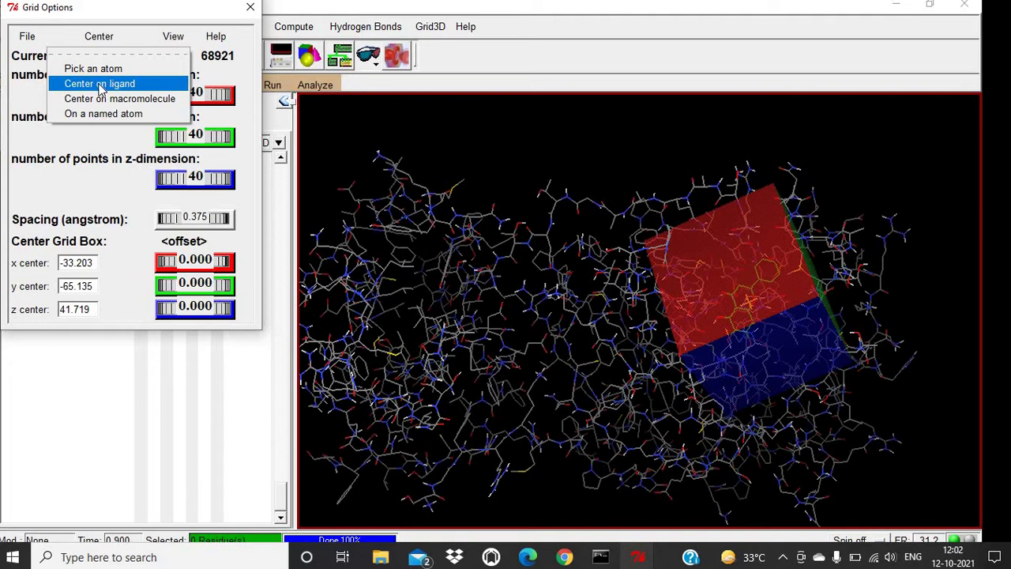
{"action": "left_click", "coordinate": [158, 88]}
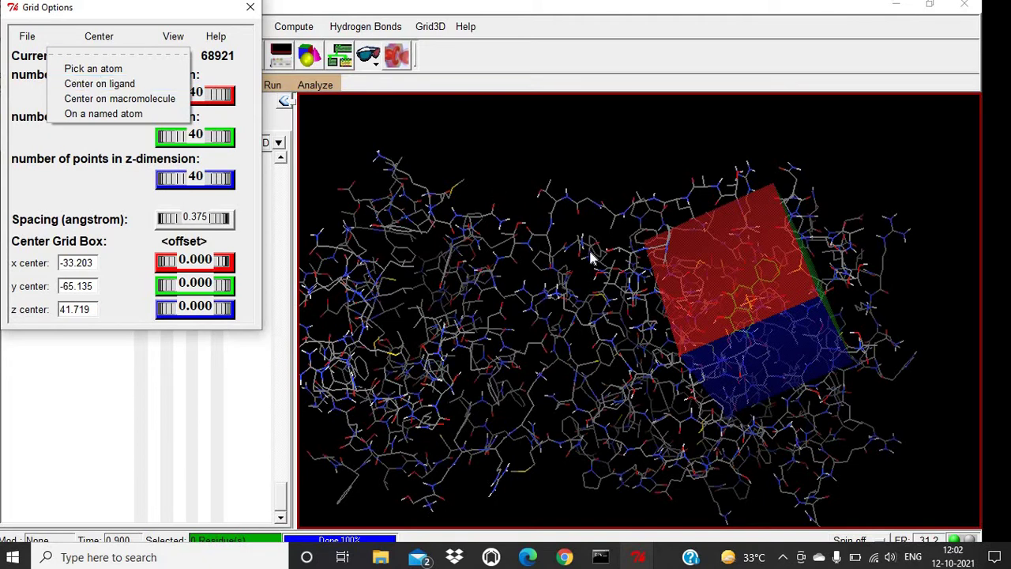
{"action": "left_click", "coordinate": [741, 278]}
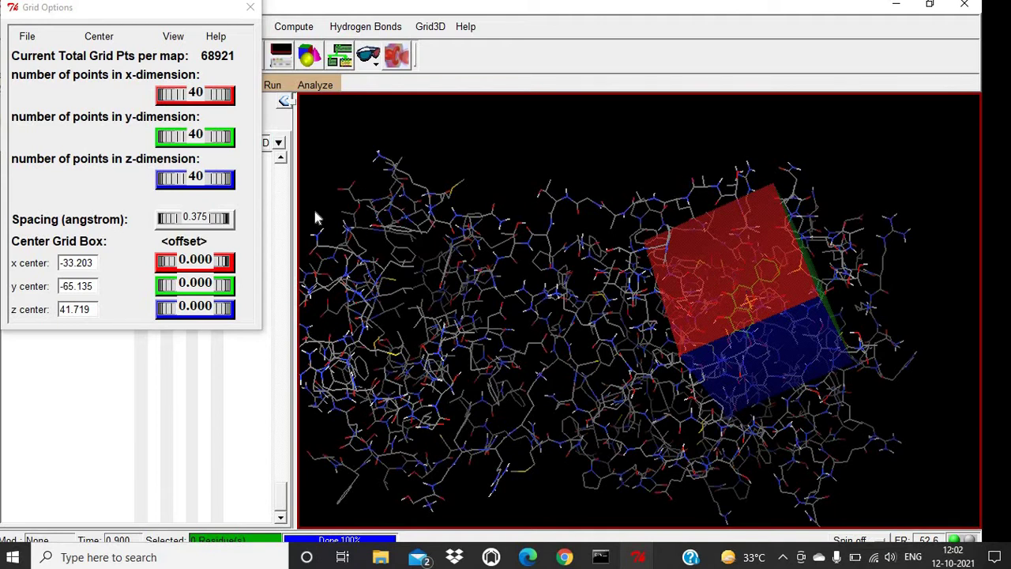
{"action": "left_click", "coordinate": [27, 40]}
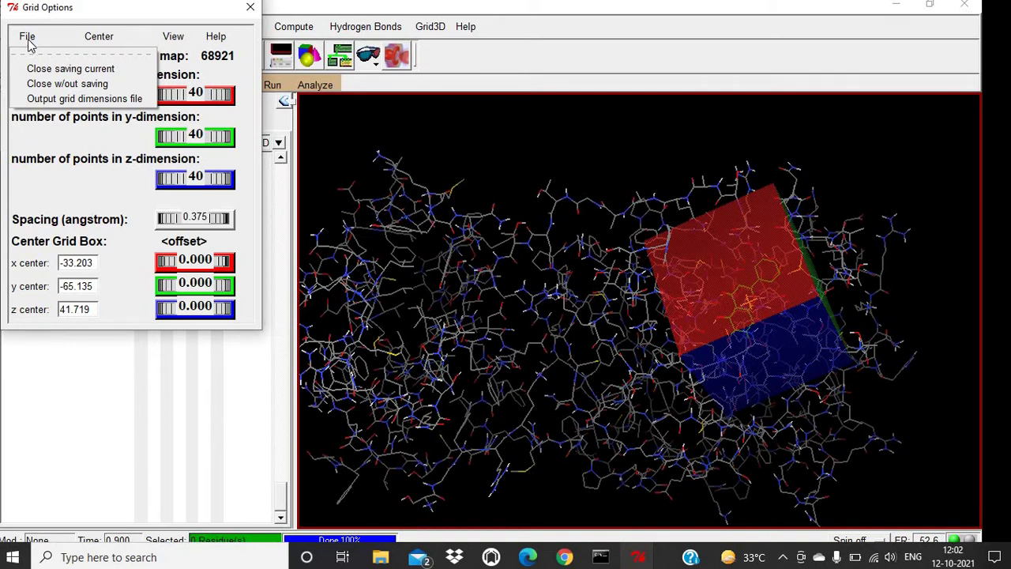
{"action": "left_click", "coordinate": [71, 68]}
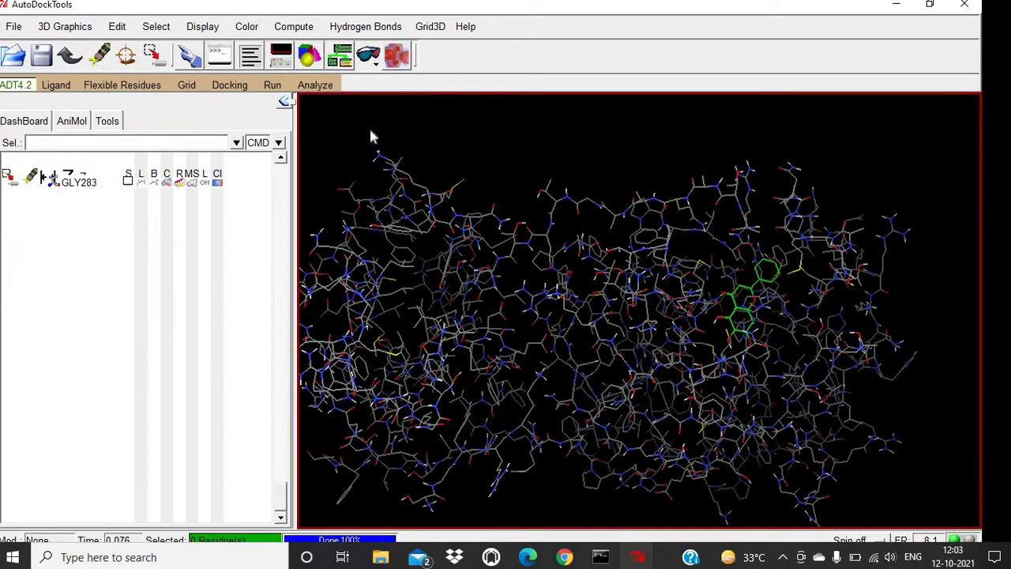
Step: Save the grid parameter output file in the Docking folder under the name Ligand.dpf
{"action": "left_click", "coordinate": [188, 87]}
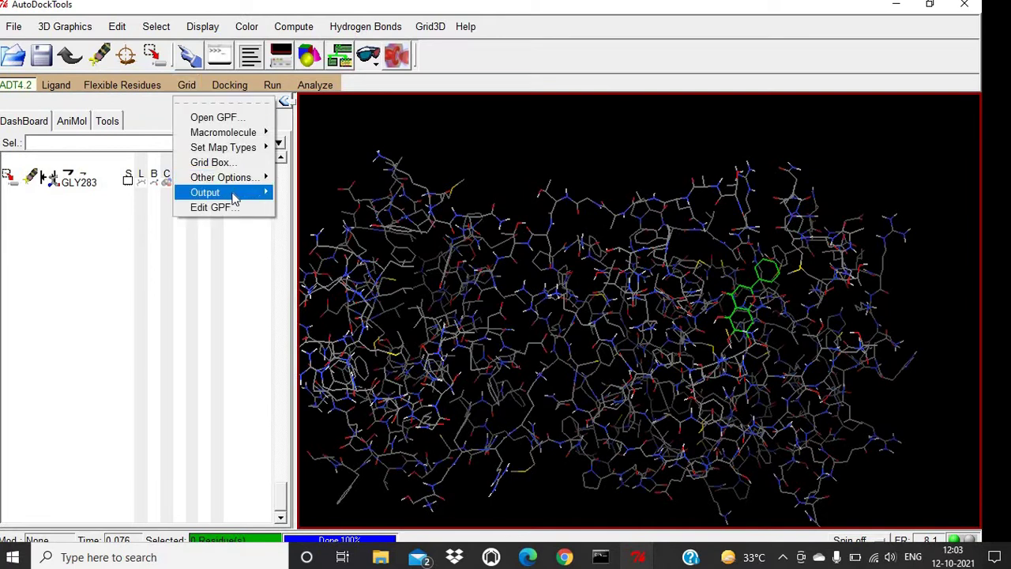
{"action": "mouse_move", "coordinate": [234, 199]}
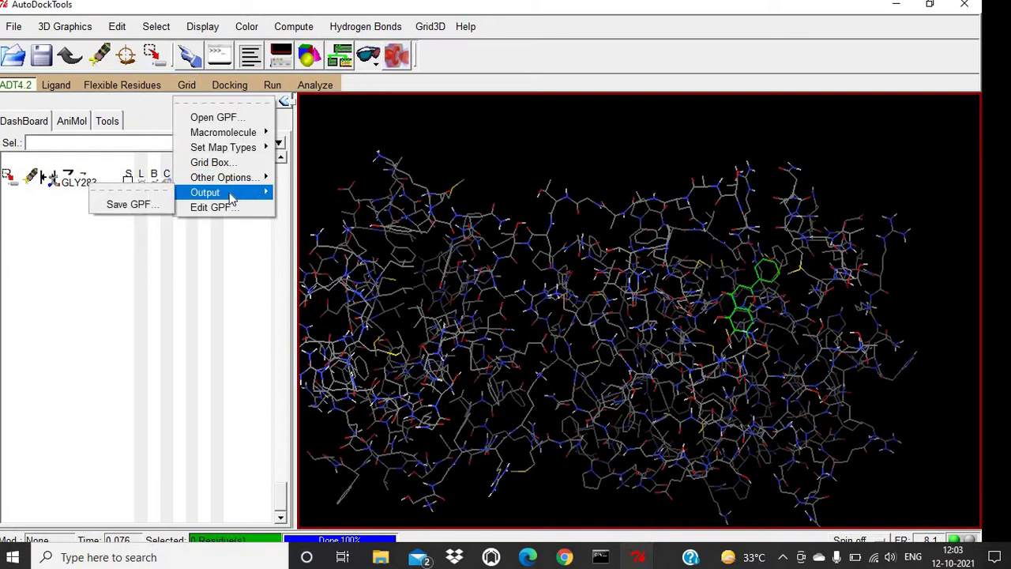
{"action": "left_click", "coordinate": [153, 205]}
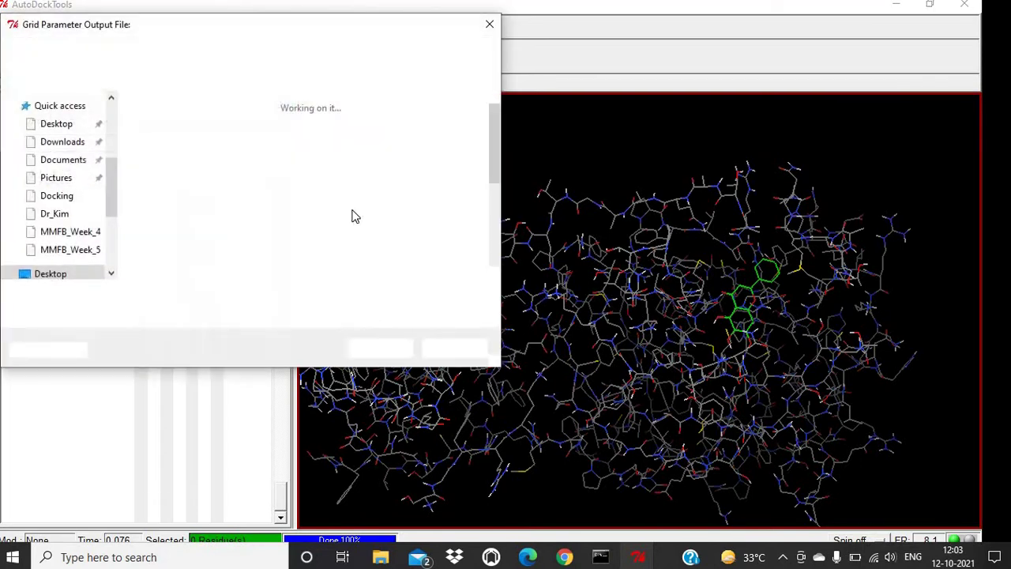
{"action": "double_click", "coordinate": [178, 162]}
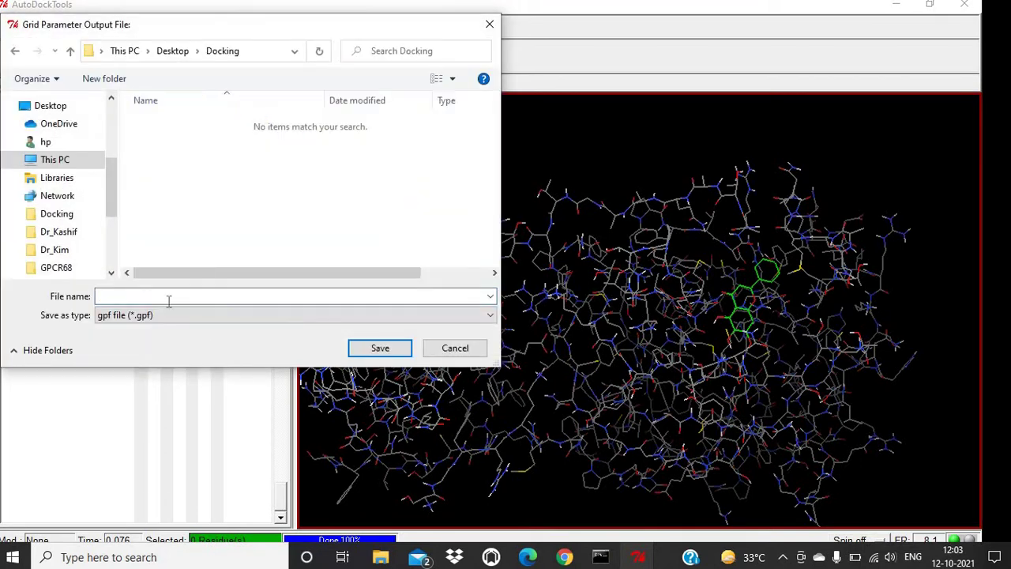
{"action": "type", "text": "lIGAND"}
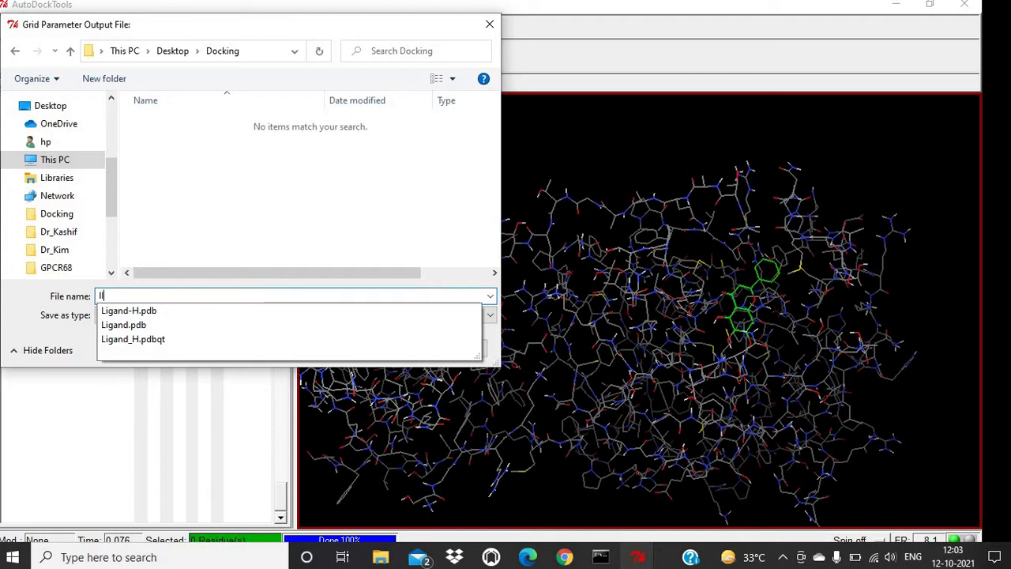
{"action": "key", "text": "BackSpace"}
{"action": "key", "text": "BackSpace"}
{"action": "key", "text": "BackSpace"}
{"action": "key", "text": "BackSpace"}
{"action": "key", "text": "BackSpace"}
{"action": "key", "text": "BackSpace"}
{"action": "type", "text": "lIGAND,DPF"}
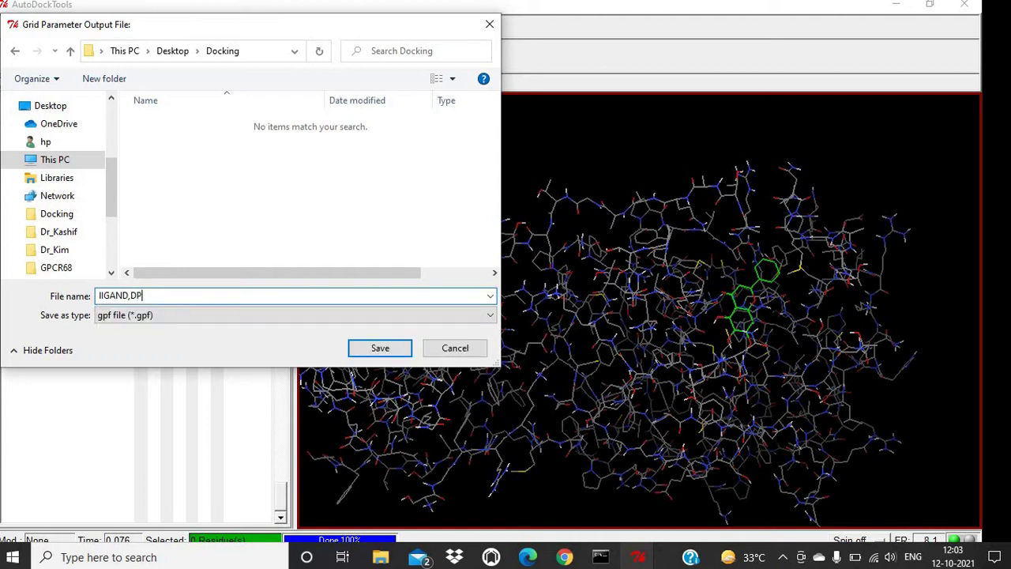
{"action": "key", "text": "BackSpace"}
{"action": "key", "text": "BackSpace"}
{"action": "key", "text": "BackSpace"}
{"action": "key", "text": "BackSpace"}
{"action": "key", "text": "BackSpace"}
{"action": "key", "text": "BackSpace"}
{"action": "key", "text": "BackSpace"}
{"action": "key", "text": "BackSpace"}
{"action": "key", "text": "BackSpace"}
{"action": "key", "text": "BackSpace"}
{"action": "type", "text": "Liga"}
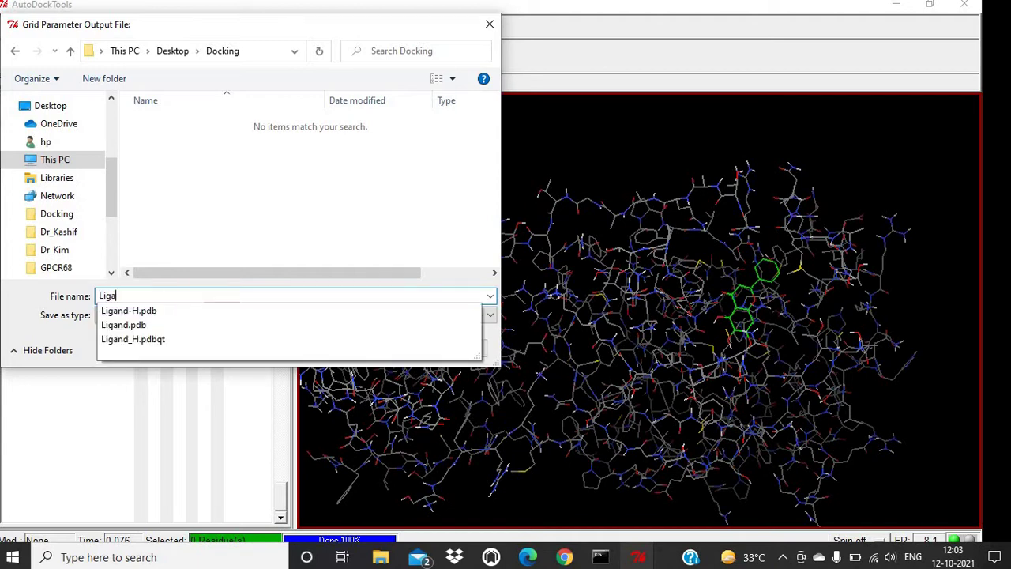
{"action": "type", "text": "nd."}
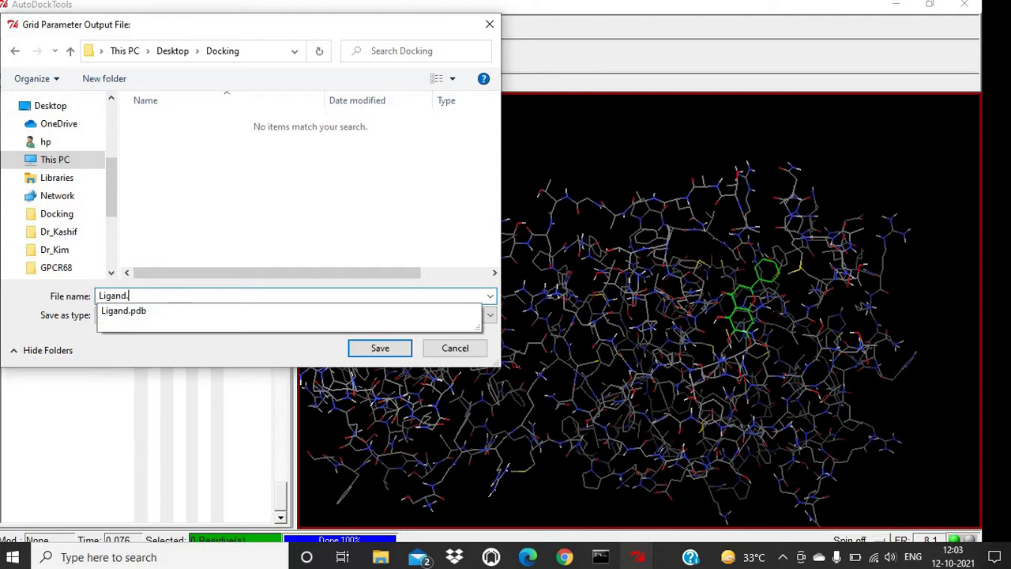
{"action": "type", "text": "dpf"}
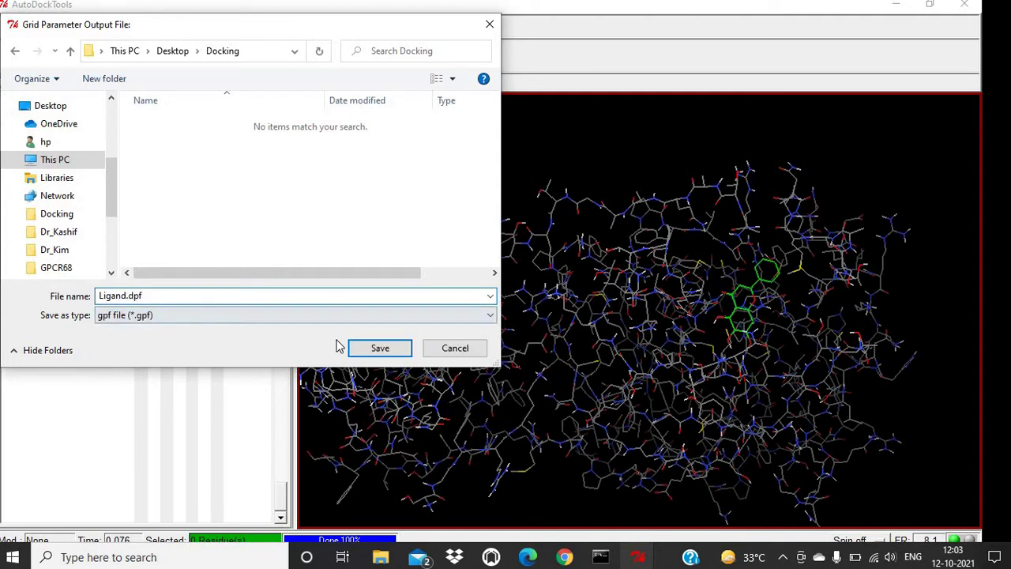
{"action": "left_click", "coordinate": [355, 346]}
Step: Save the grid parameter output again in the Docking folder, this time as Ligand.gpf
{"action": "left_click", "coordinate": [187, 87]}
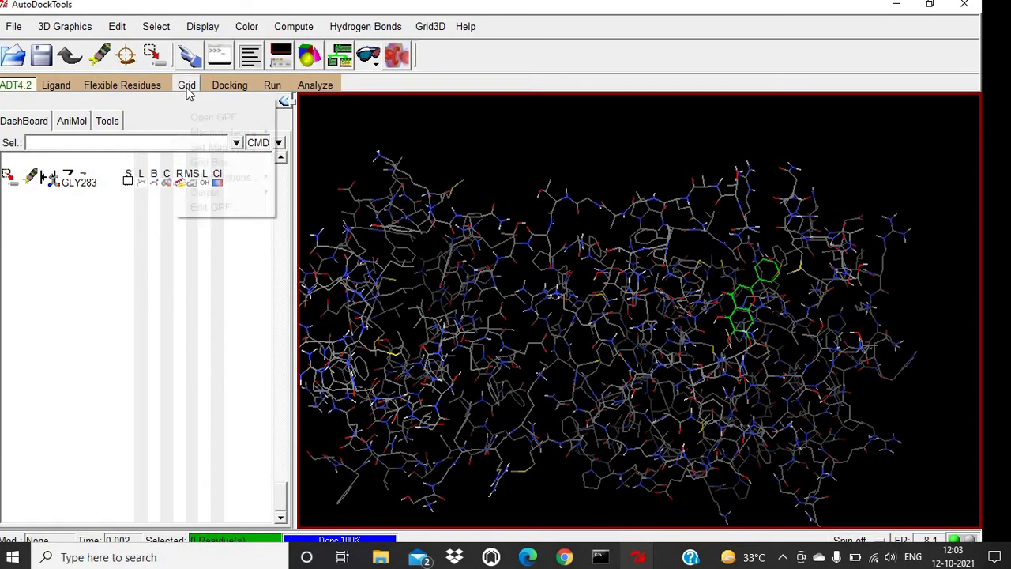
{"action": "mouse_move", "coordinate": [264, 194]}
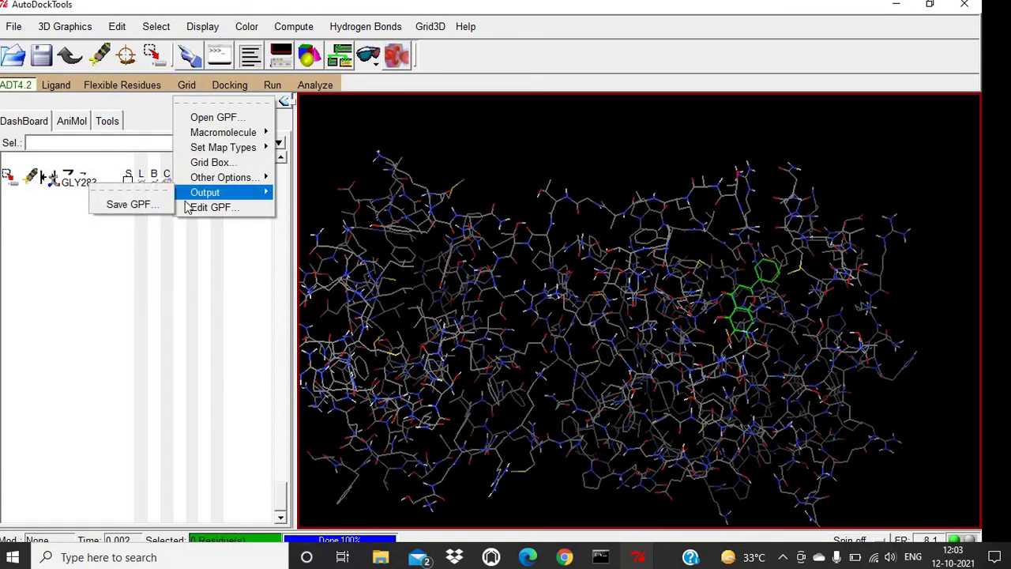
{"action": "left_click", "coordinate": [149, 204]}
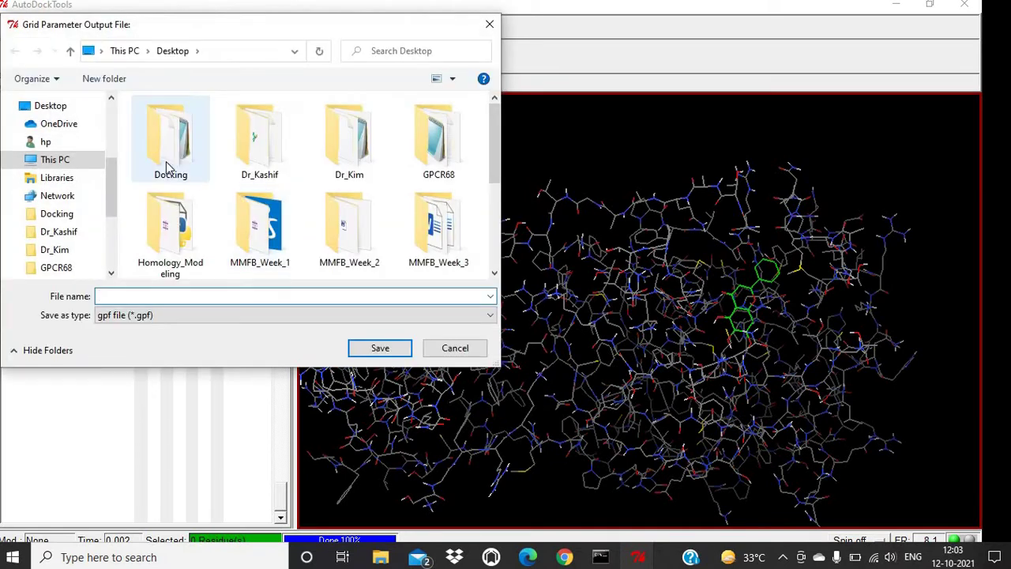
{"action": "double_click", "coordinate": [167, 150]}
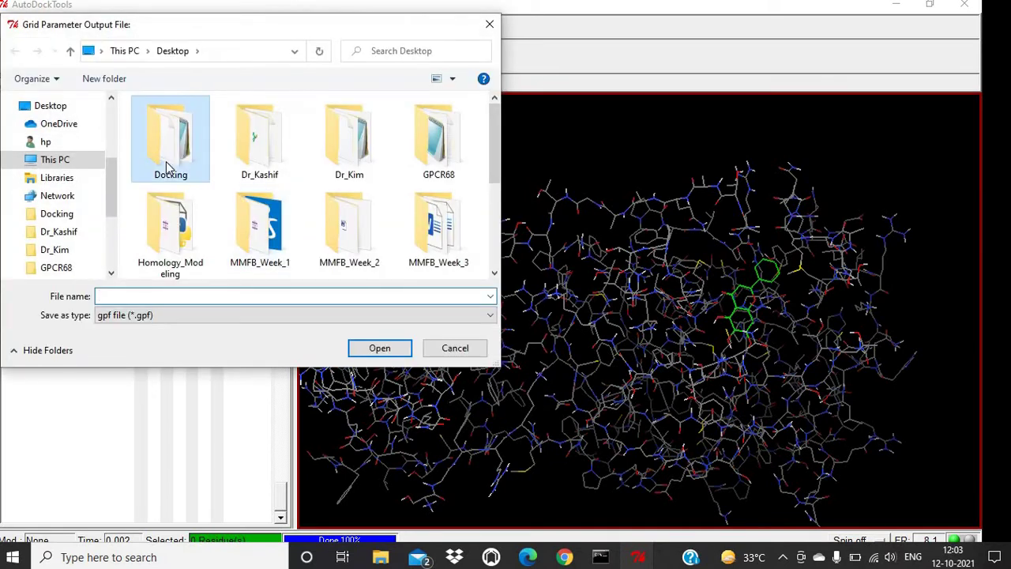
{"action": "left_click", "coordinate": [193, 294]}
{"action": "type", "text": "Li"}
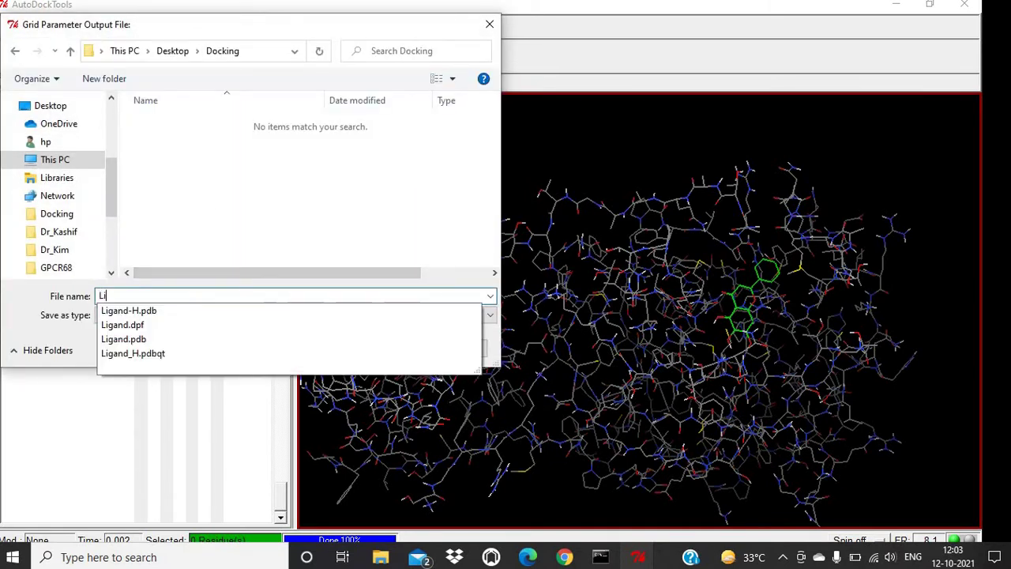
{"action": "type", "text": "gand.gpf"}
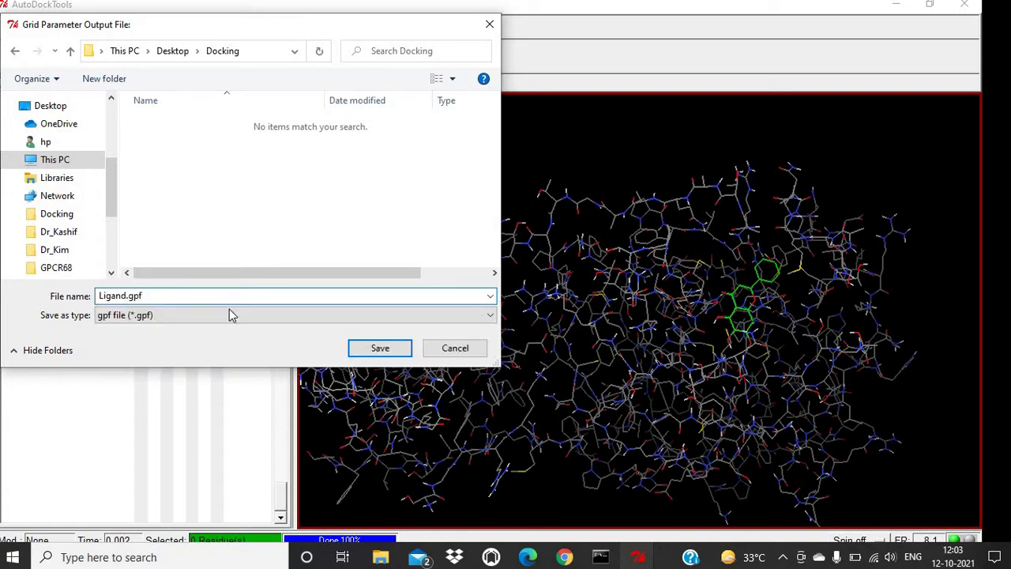
{"action": "left_click", "coordinate": [362, 348]}
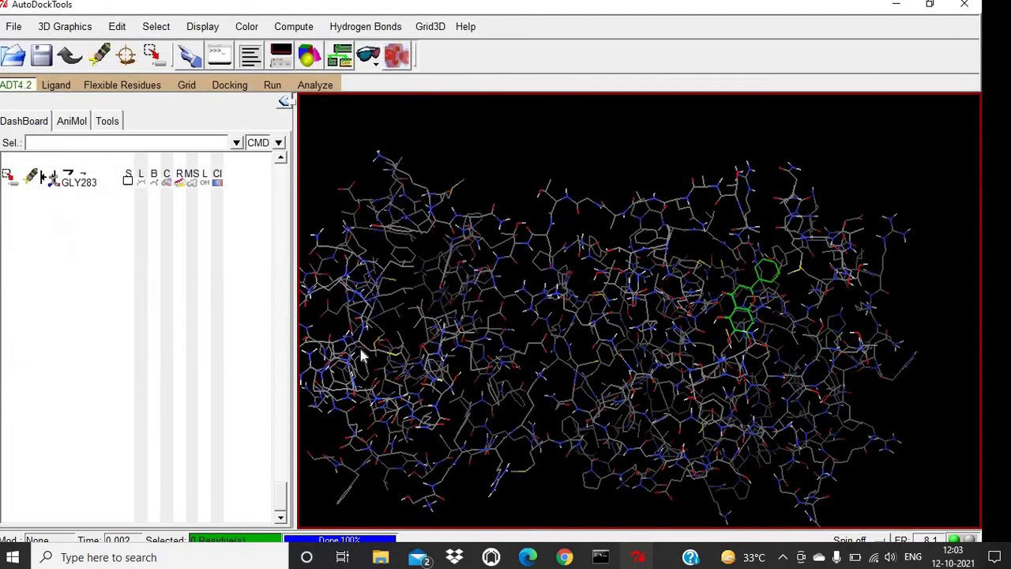
Step: Set Receptor.pdbqt from the Docking folder as the rigid macromolecule file for docking
{"action": "left_click_drag", "start_coordinate": [570, 177], "coordinate": [542, 207]}
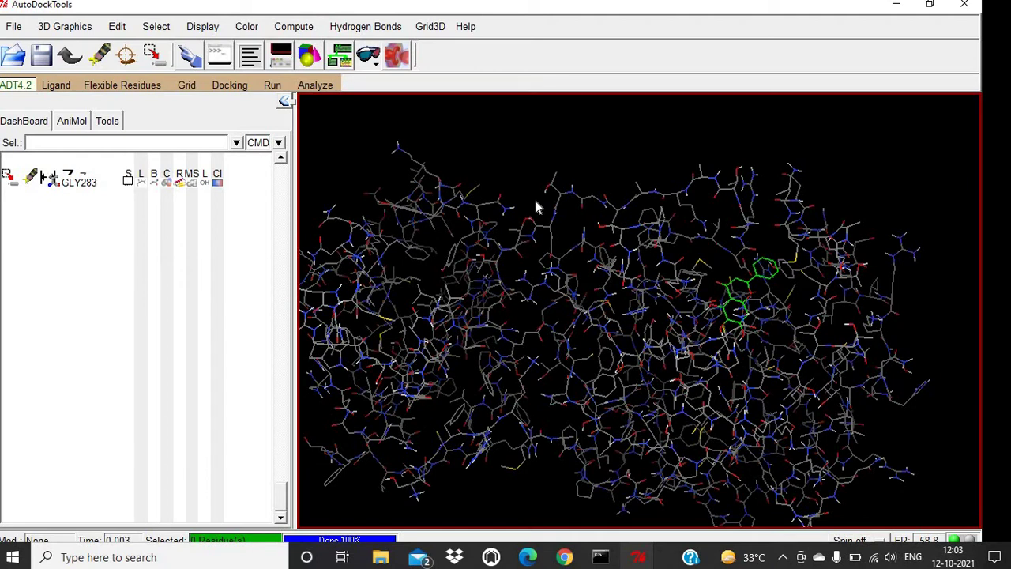
{"action": "left_click", "coordinate": [233, 93]}
{"action": "mouse_move", "coordinate": [297, 140]}
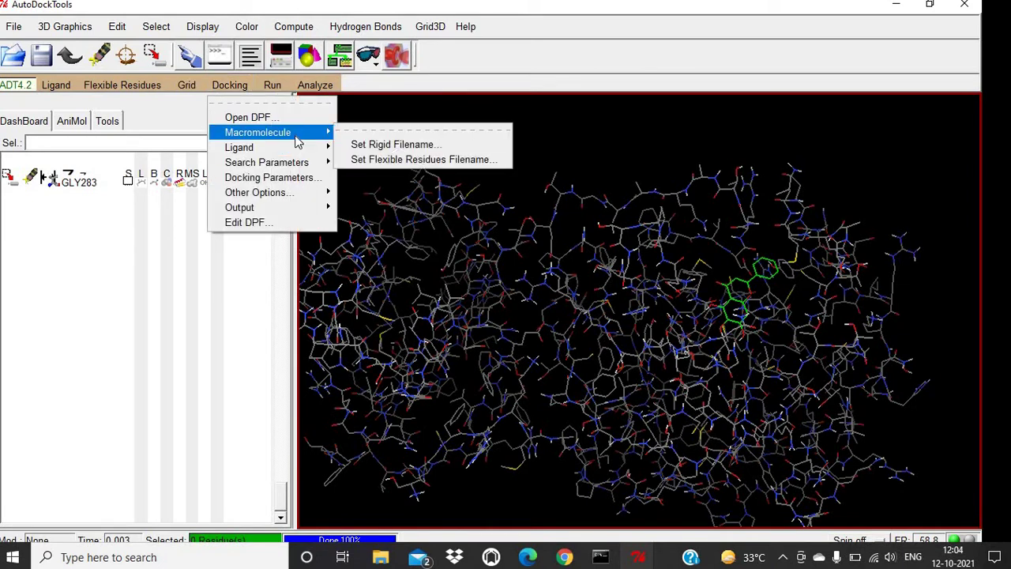
{"action": "left_click", "coordinate": [365, 146]}
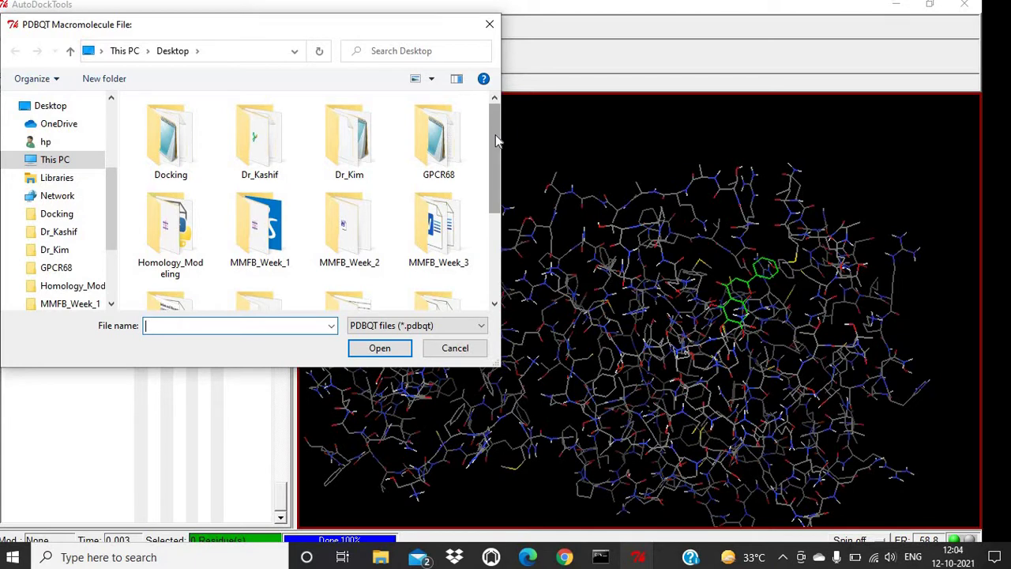
{"action": "left_click", "coordinate": [169, 155]}
{"action": "double_click", "coordinate": [169, 155]}
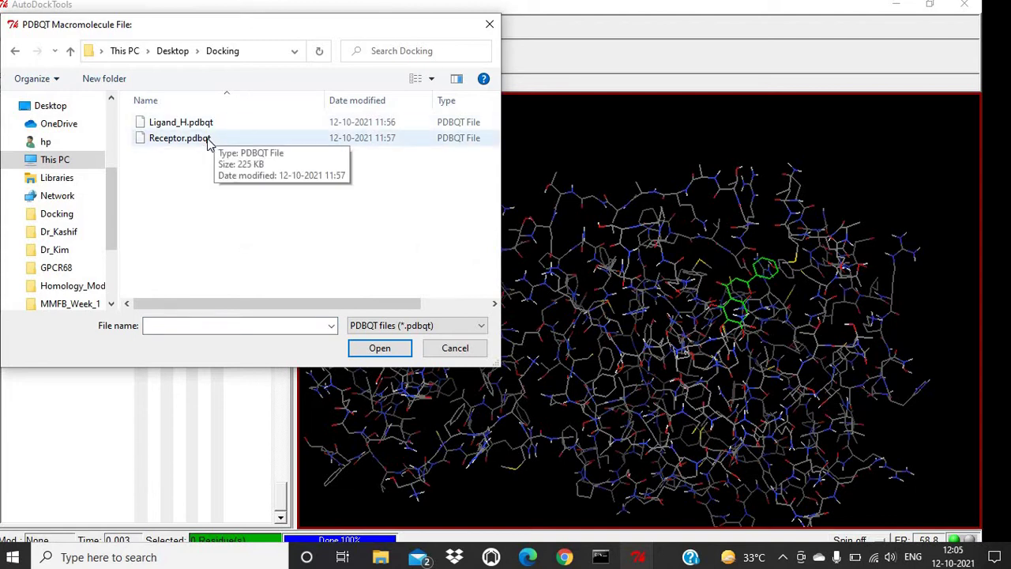
{"action": "double_click", "coordinate": [213, 139]}
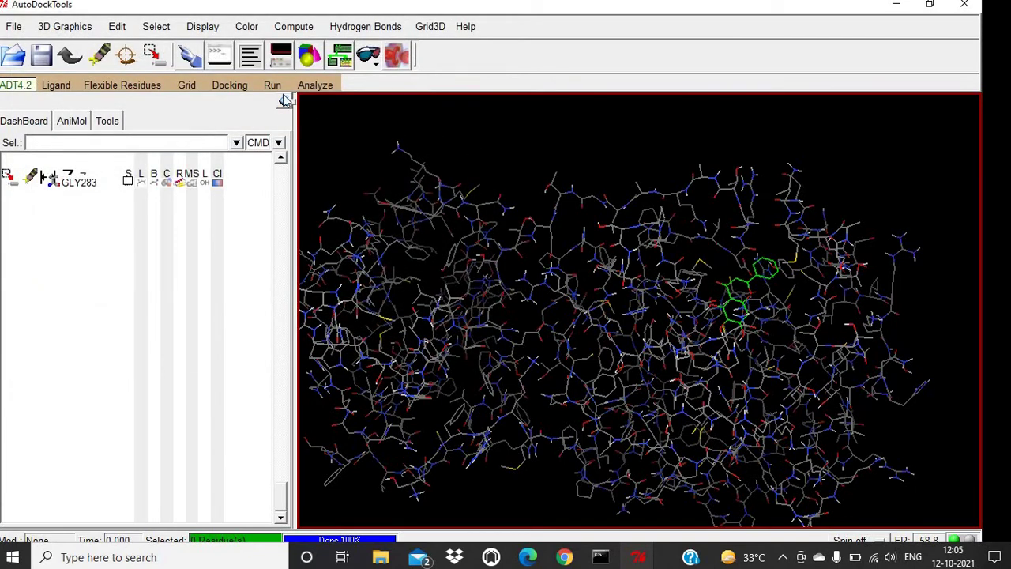
Step: Choose Ligand_H as the docking ligand, minimize the Python Shell and accept the random initial position, dihedral offset and dihedrals
{"action": "left_click", "coordinate": [229, 85]}
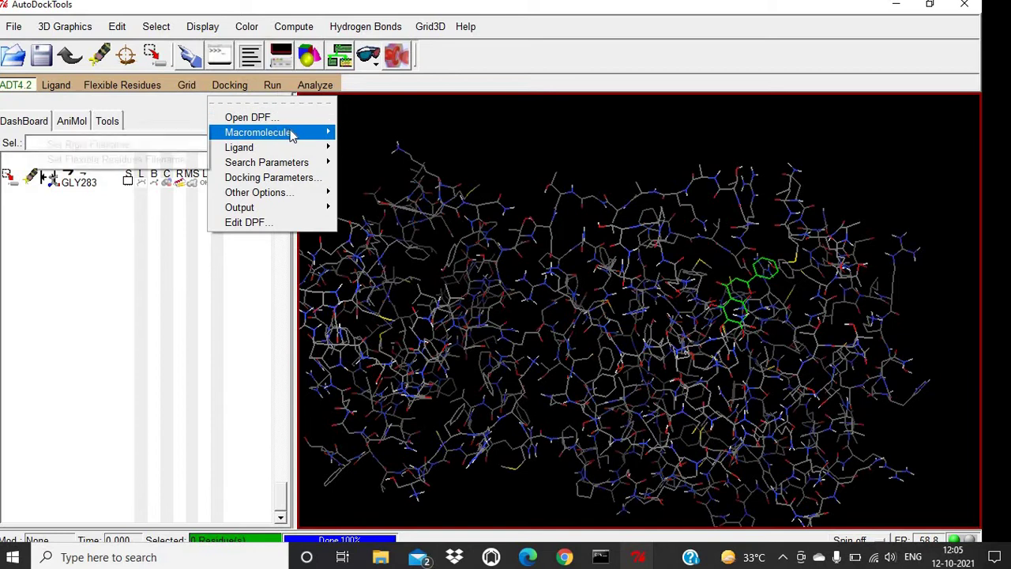
{"action": "mouse_move", "coordinate": [325, 133]}
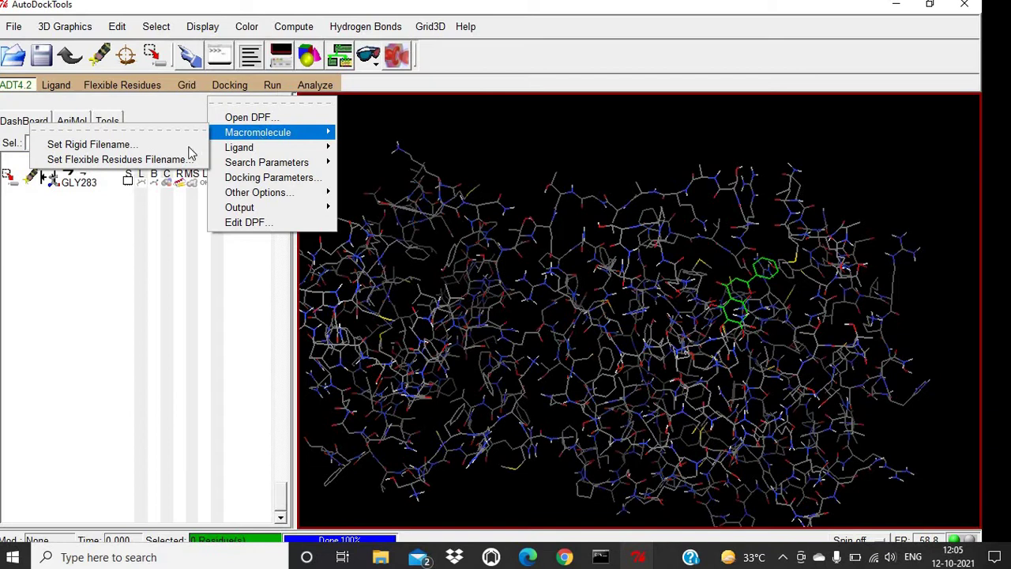
{"action": "mouse_move", "coordinate": [270, 150]}
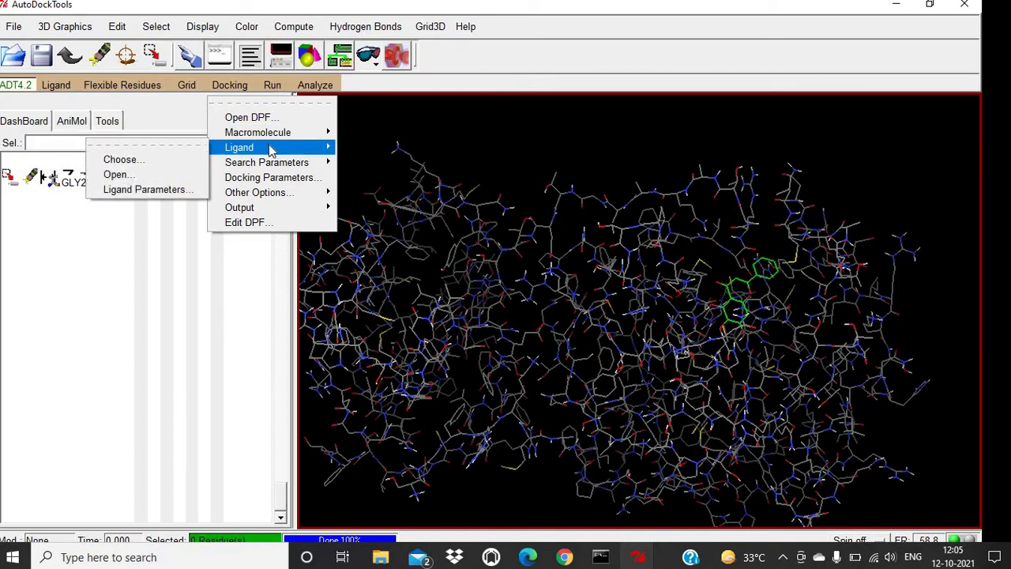
{"action": "left_click", "coordinate": [172, 171]}
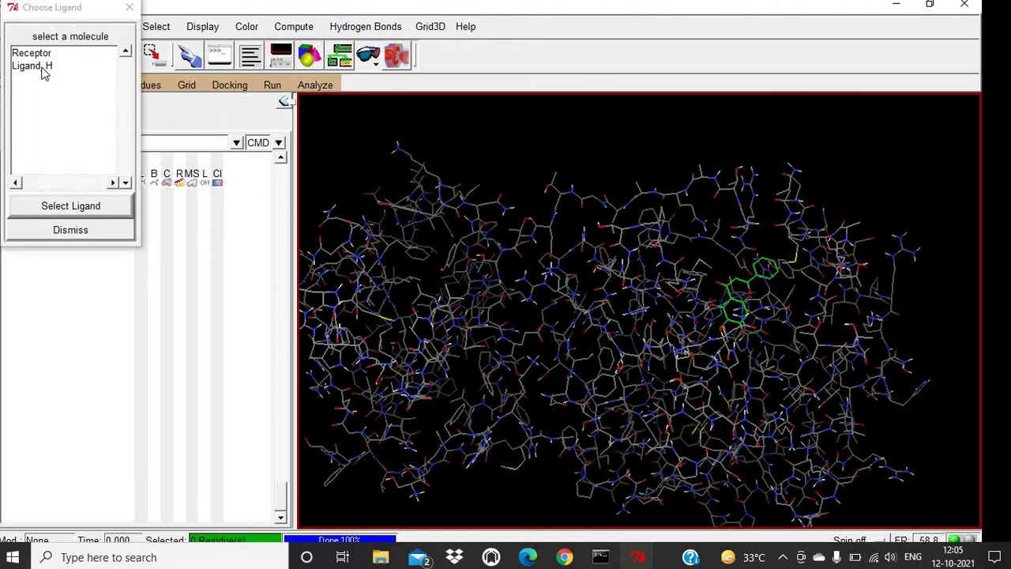
{"action": "left_click", "coordinate": [44, 70]}
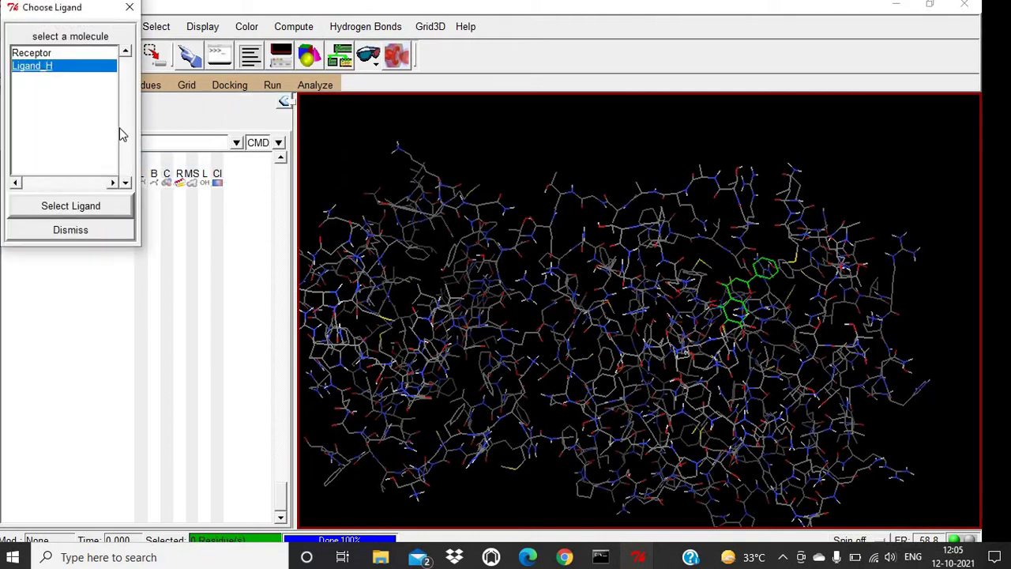
{"action": "left_click", "coordinate": [84, 207]}
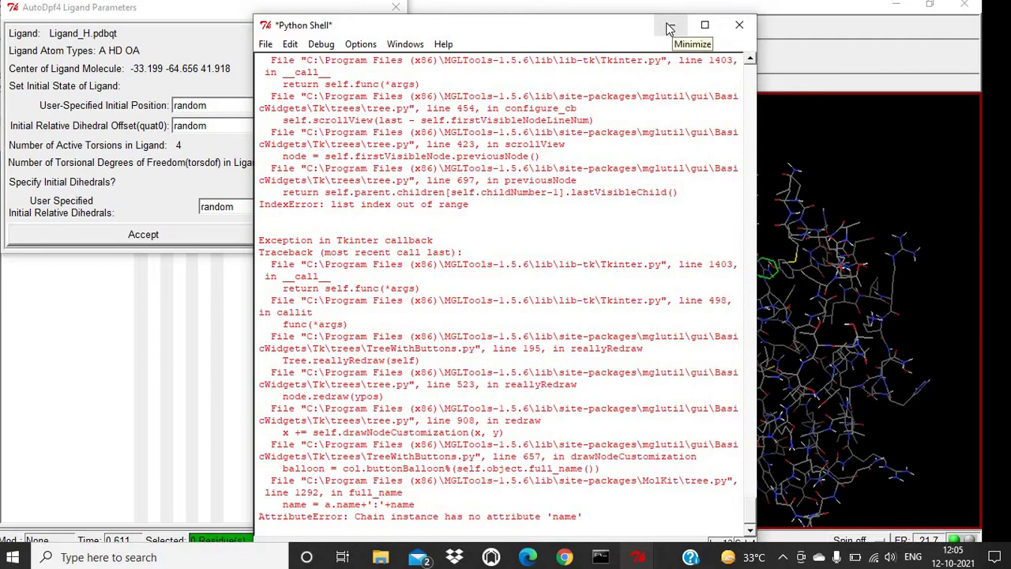
{"action": "left_click", "coordinate": [671, 28]}
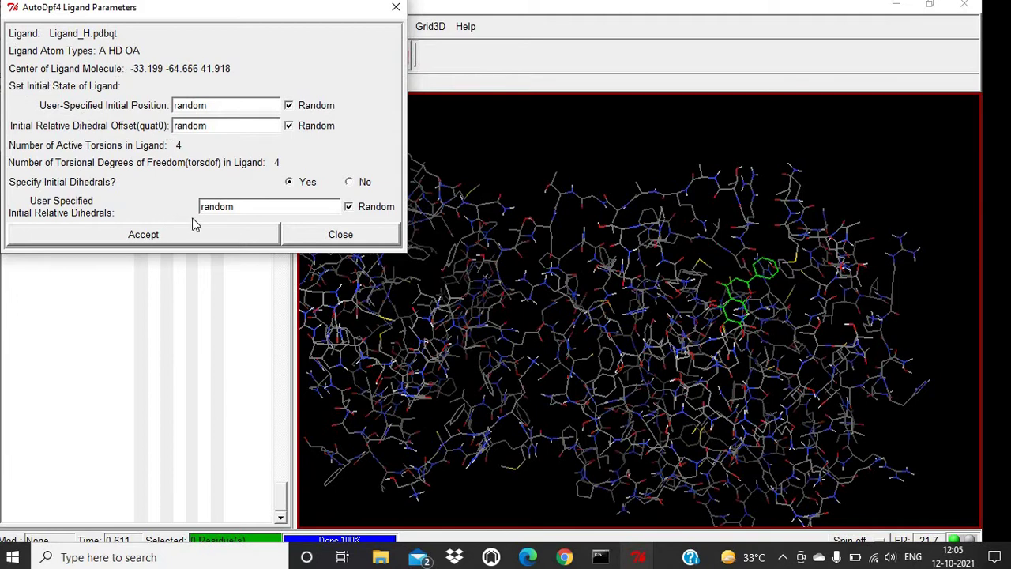
{"action": "left_click", "coordinate": [162, 234]}
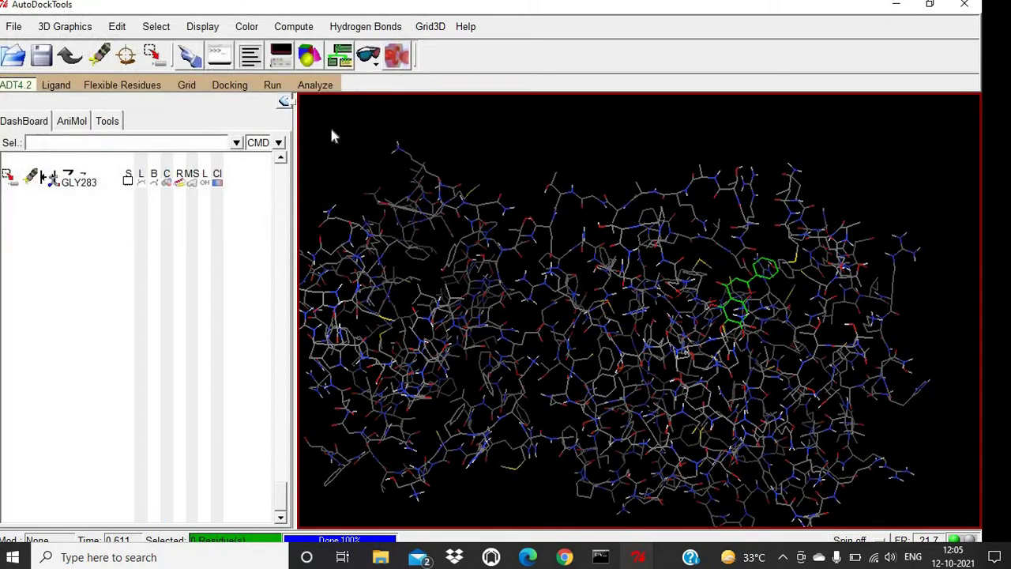
Step: Set the number of GA runs to 30 in the genetic algorithm search parameters and accept the remaining defaults
{"action": "left_click", "coordinate": [237, 87]}
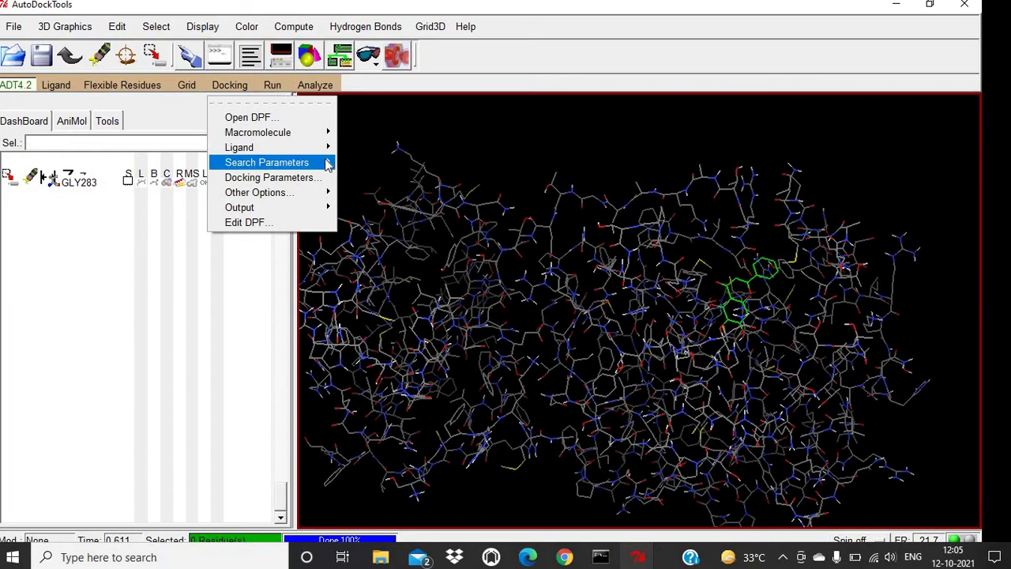
{"action": "mouse_move", "coordinate": [325, 163]}
{"action": "left_click", "coordinate": [181, 174]}
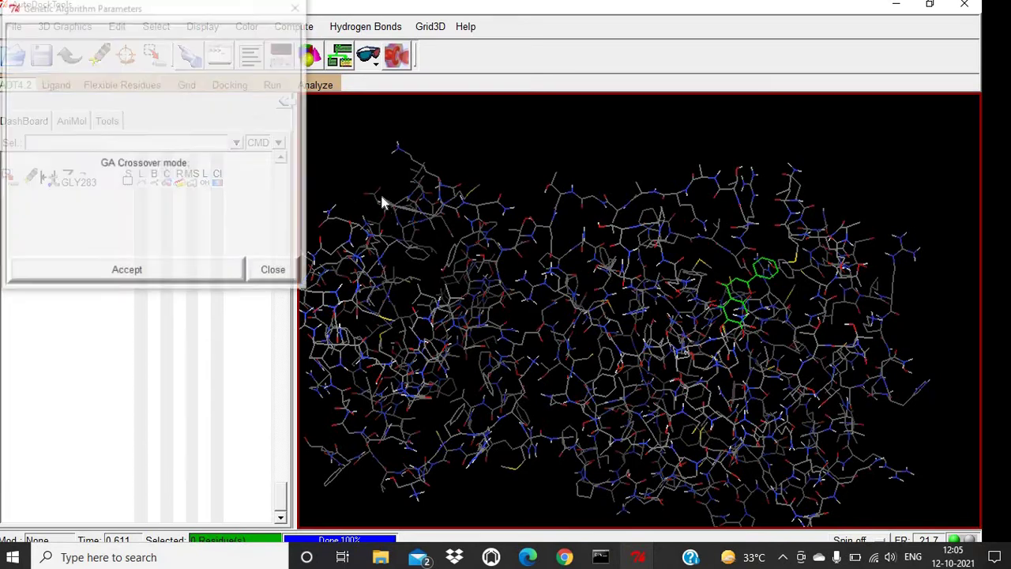
{"action": "left_click_drag", "start_coordinate": [216, 33], "coordinate": [192, 36]}
{"action": "key", "text": "BackSpace"}
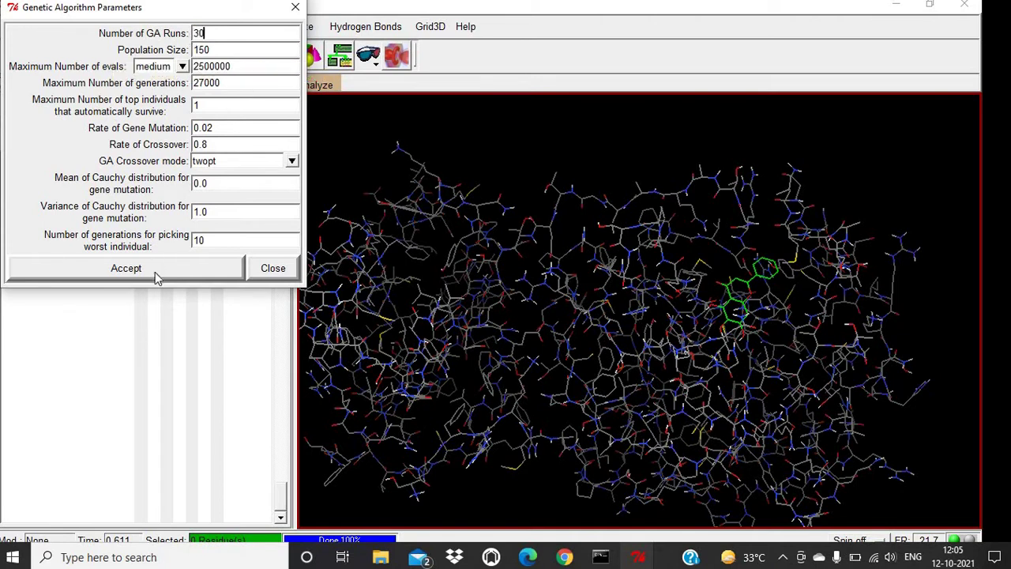
{"action": "left_click", "coordinate": [126, 268]}
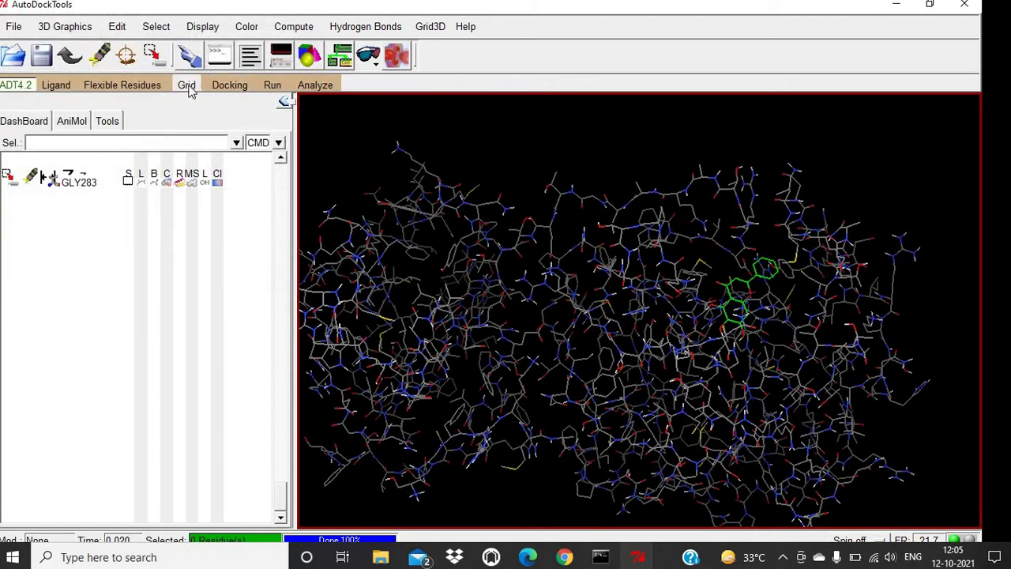
Step: Accept the default docking run options for the random number generator, energy, step size and output format parameters
{"action": "left_click", "coordinate": [187, 87]}
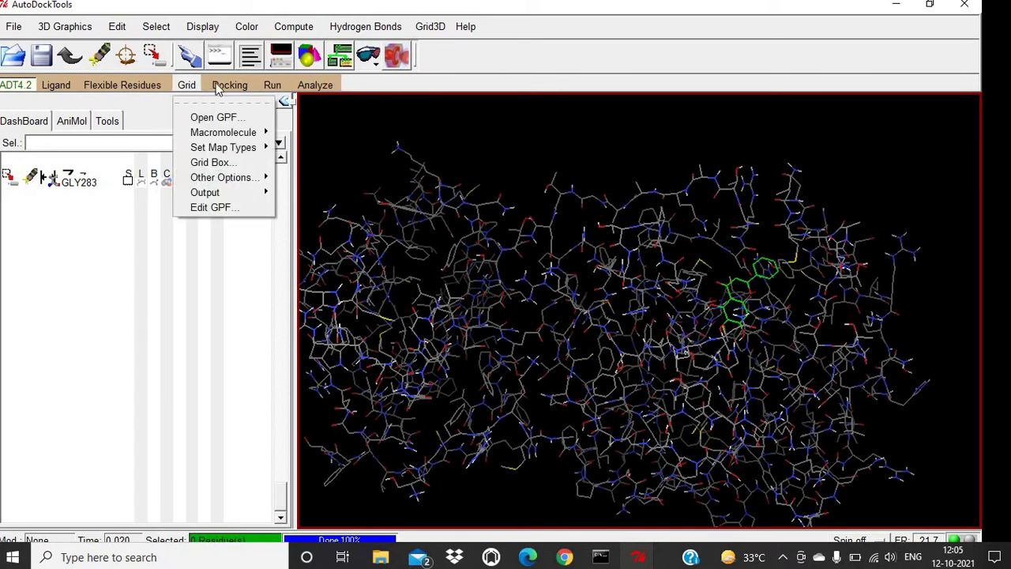
{"action": "mouse_move", "coordinate": [217, 89]}
{"action": "left_click", "coordinate": [318, 180]}
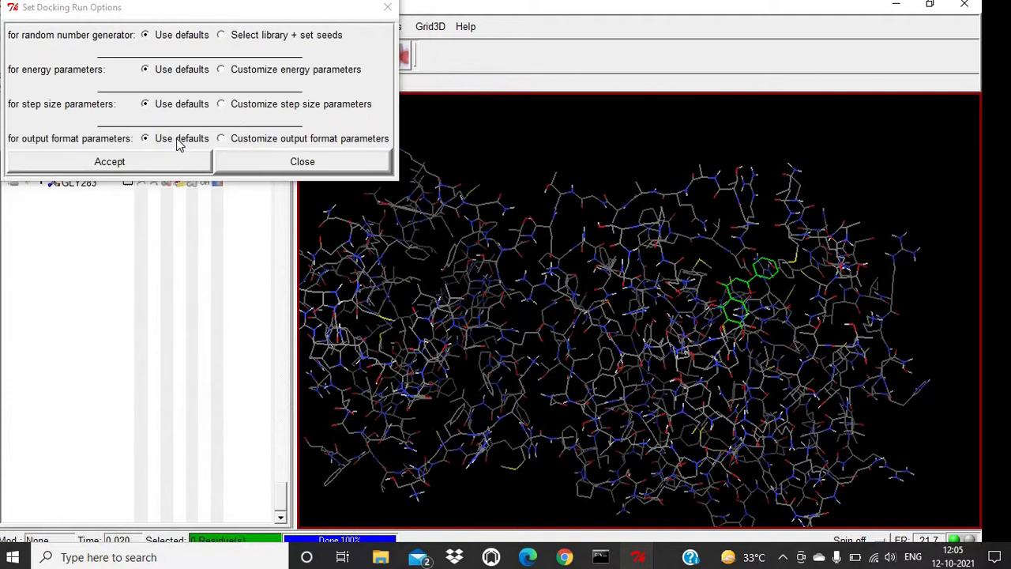
{"action": "left_click", "coordinate": [154, 160]}
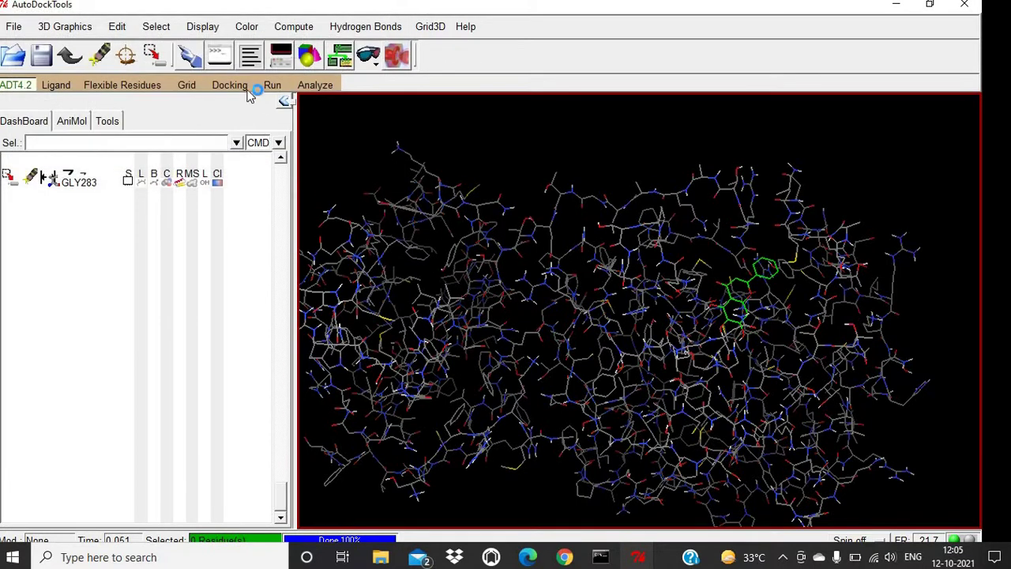
Step: Save the Lamarckian GA (4.2) docking parameter output as Ligand.dpf in the Docking folder, replacing the existing file
{"action": "left_click", "coordinate": [243, 88]}
{"action": "mouse_move", "coordinate": [291, 201]}
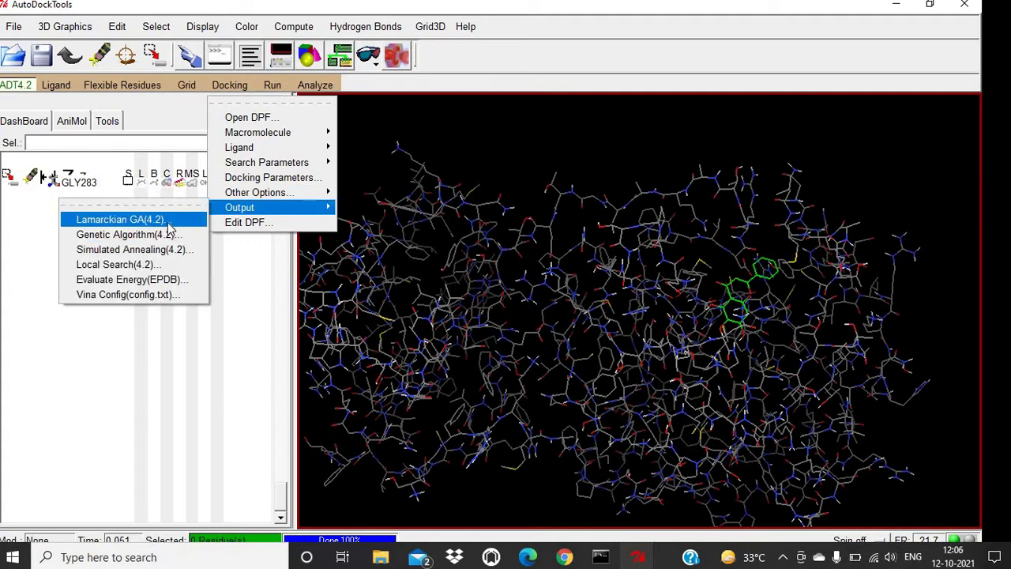
{"action": "left_click", "coordinate": [167, 222]}
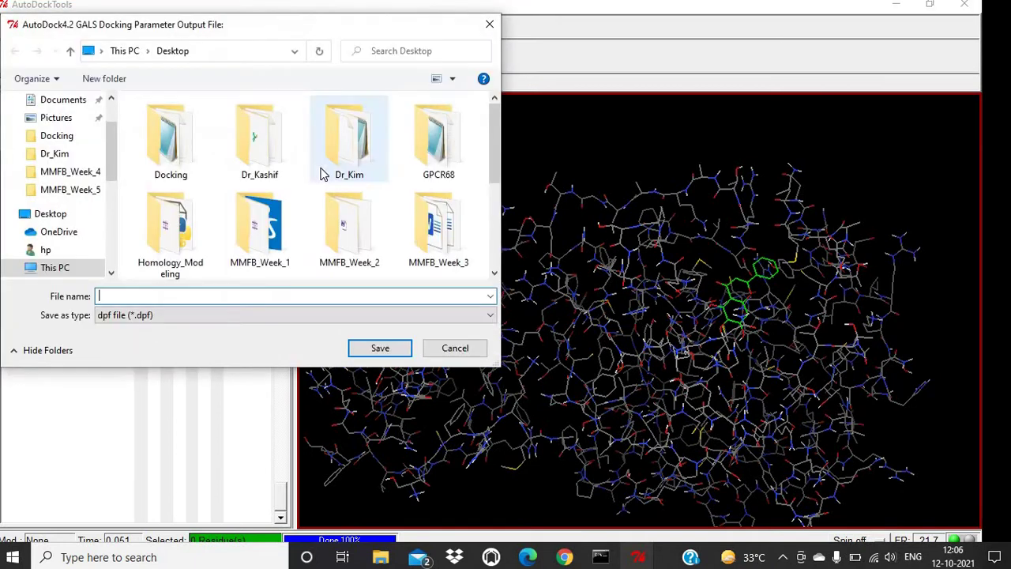
{"action": "scroll", "coordinate": [111, 150], "scroll_direction": "up", "scroll_amount": 3}
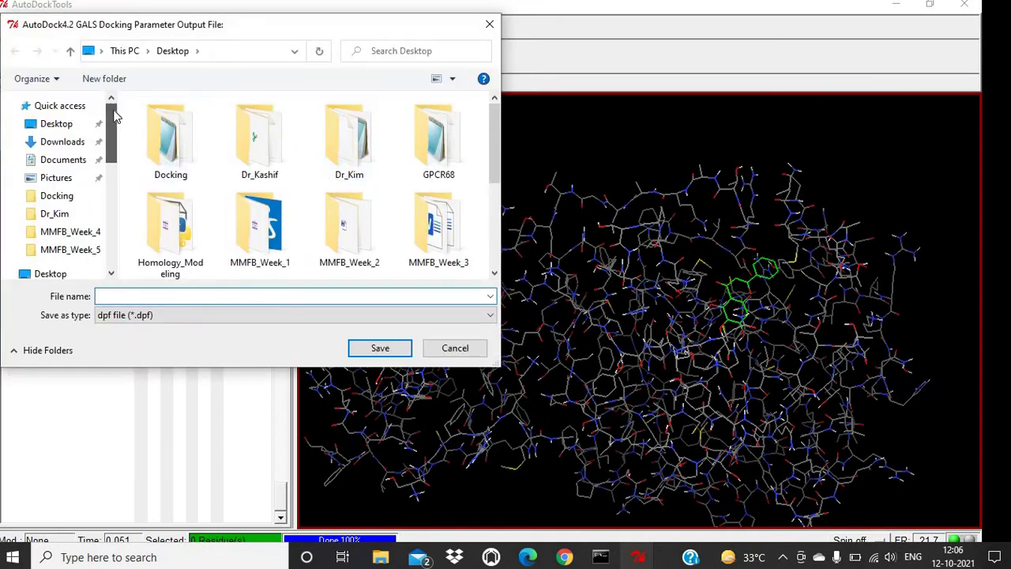
{"action": "left_click", "coordinate": [77, 129]}
{"action": "double_click", "coordinate": [171, 136]}
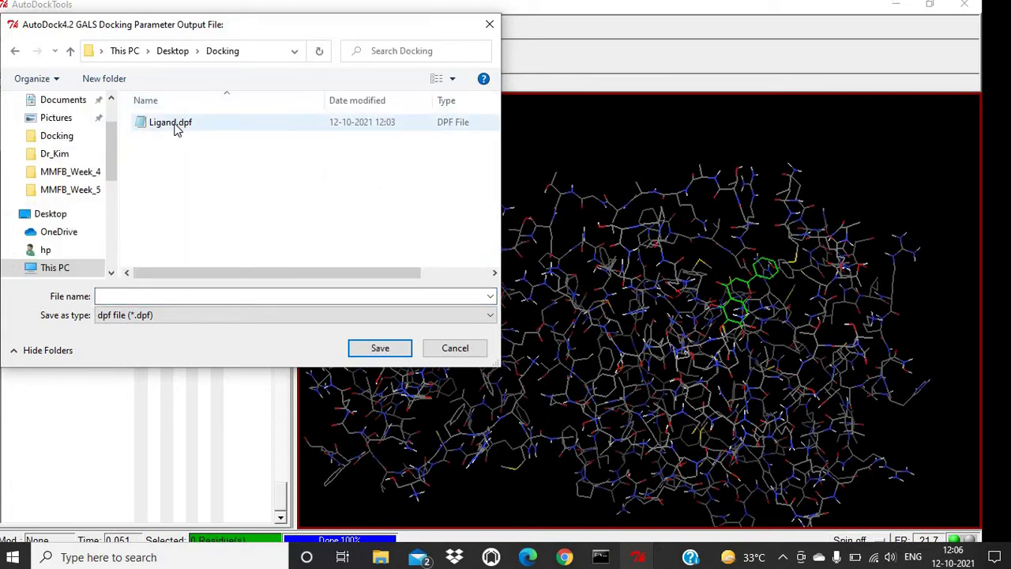
{"action": "left_click", "coordinate": [171, 122]}
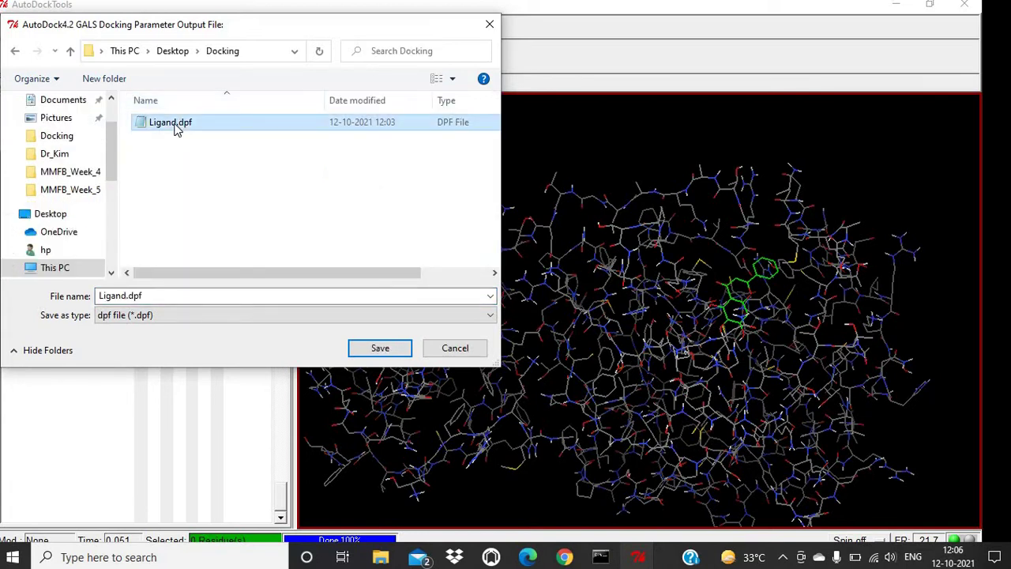
{"action": "double_click", "coordinate": [184, 294]}
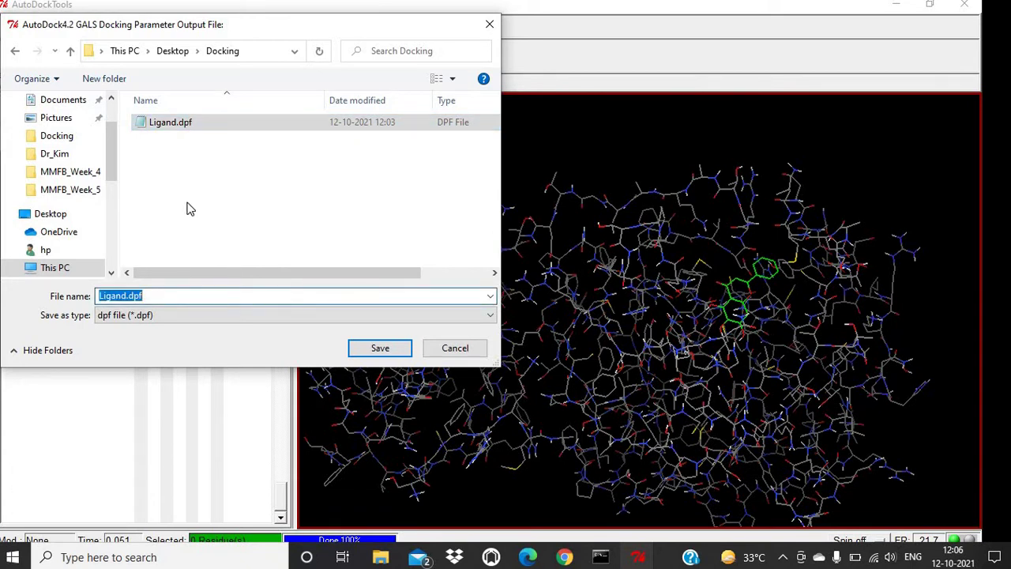
{"action": "left_click", "coordinate": [387, 349]}
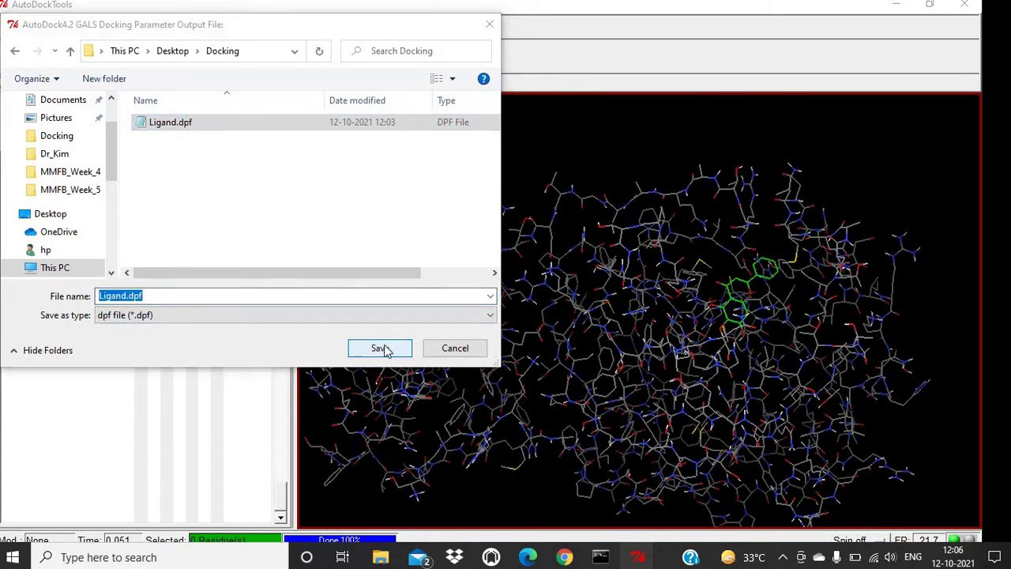
{"action": "left_click", "coordinate": [553, 281]}
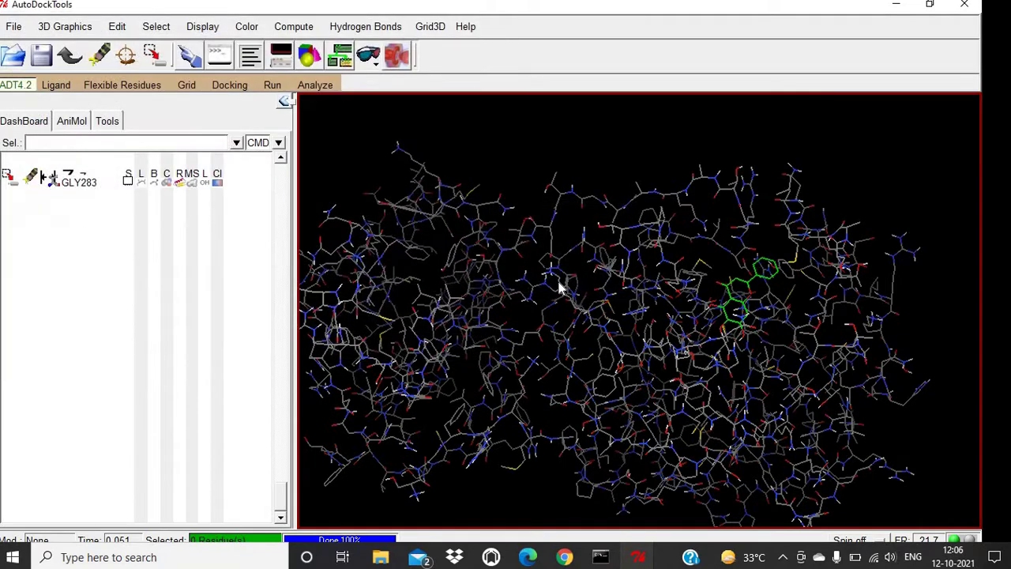
{"action": "left_click_drag", "start_coordinate": [677, 264], "coordinate": [667, 318]}
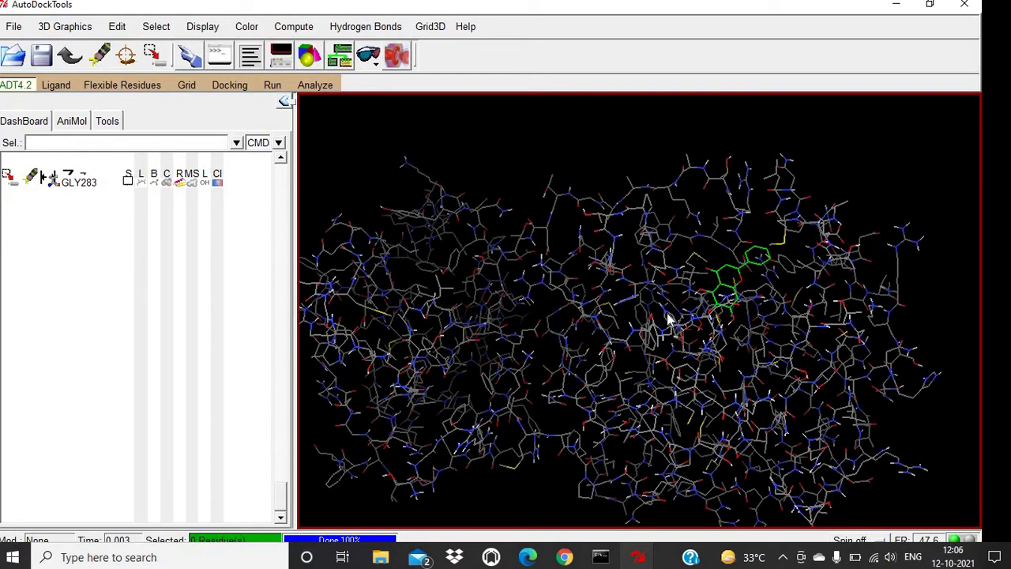
Step: Switch to the Docking folder in File Explorer, locate Ligand.dpf and Ligand.gpf, and review the contents of Ligand.dpf before closing it
{"action": "left_click", "coordinate": [380, 556]}
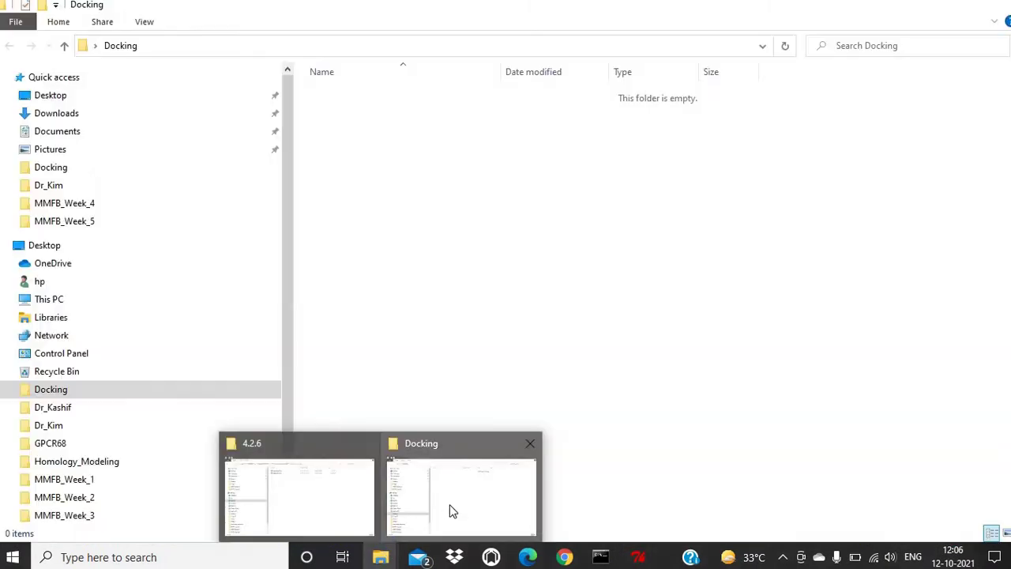
{"action": "left_click", "coordinate": [449, 510]}
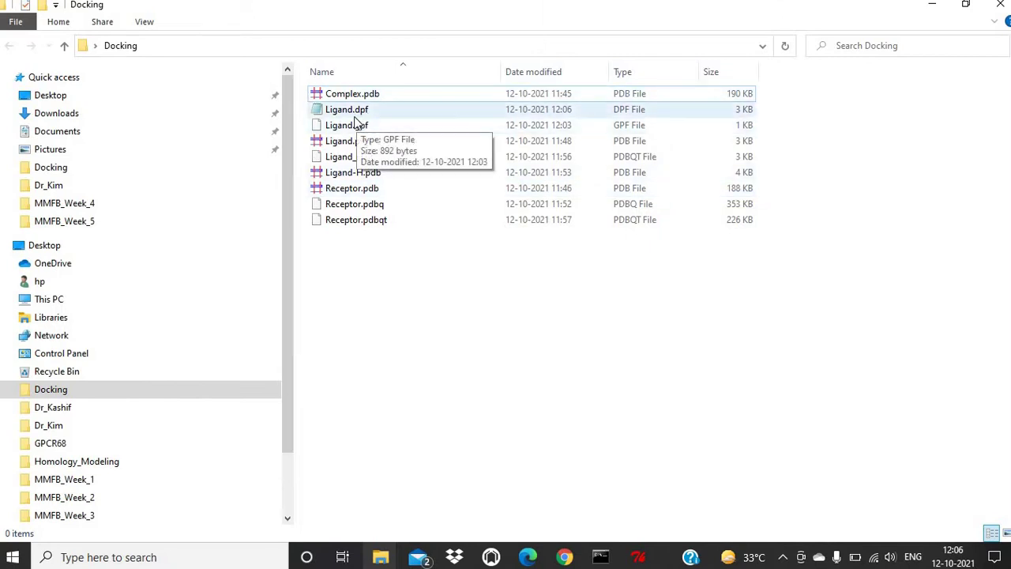
{"action": "left_click", "coordinate": [349, 110]}
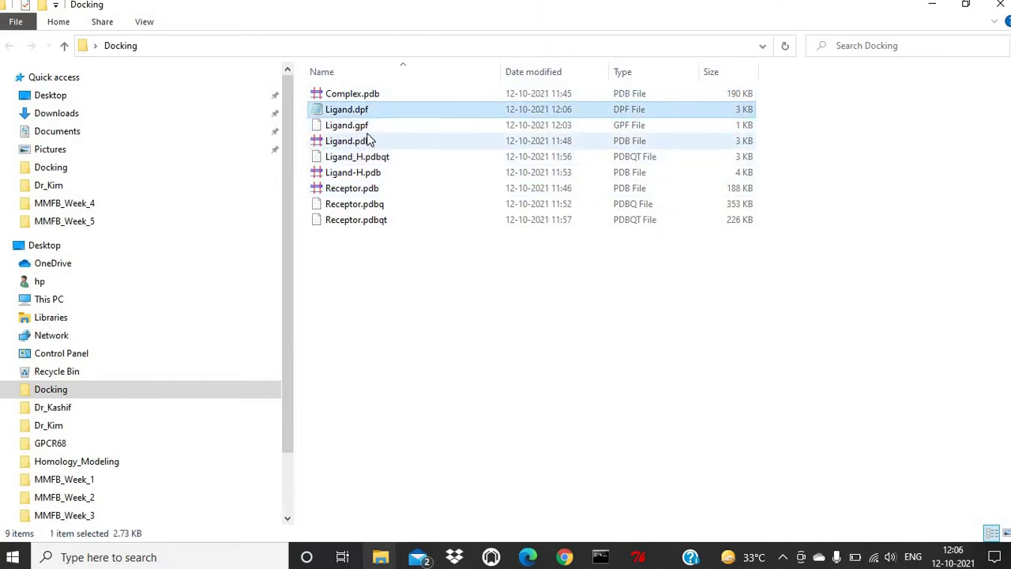
{"action": "left_click", "coordinate": [365, 126]}
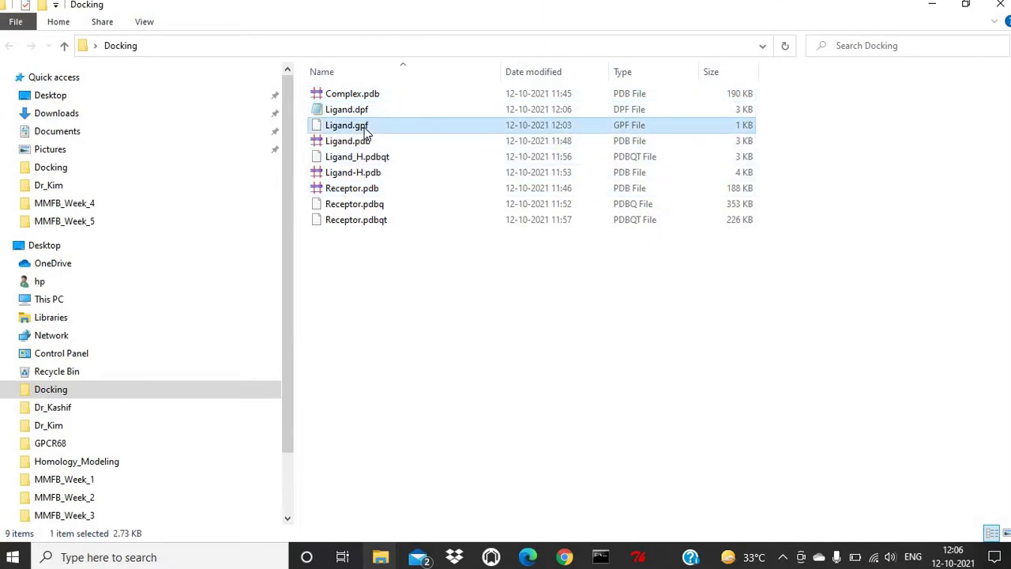
{"action": "left_click", "coordinate": [486, 286]}
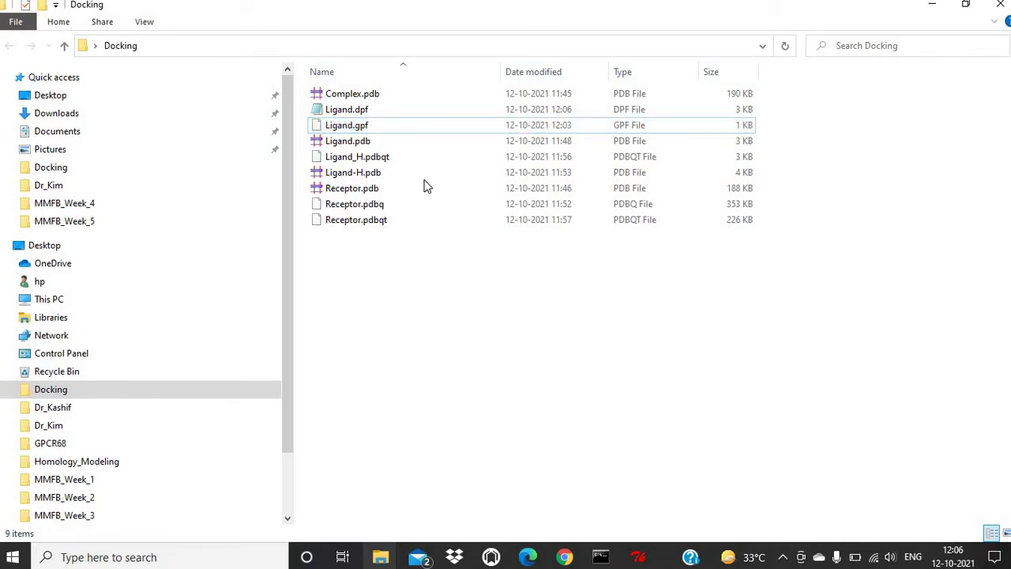
{"action": "double_click", "coordinate": [380, 112]}
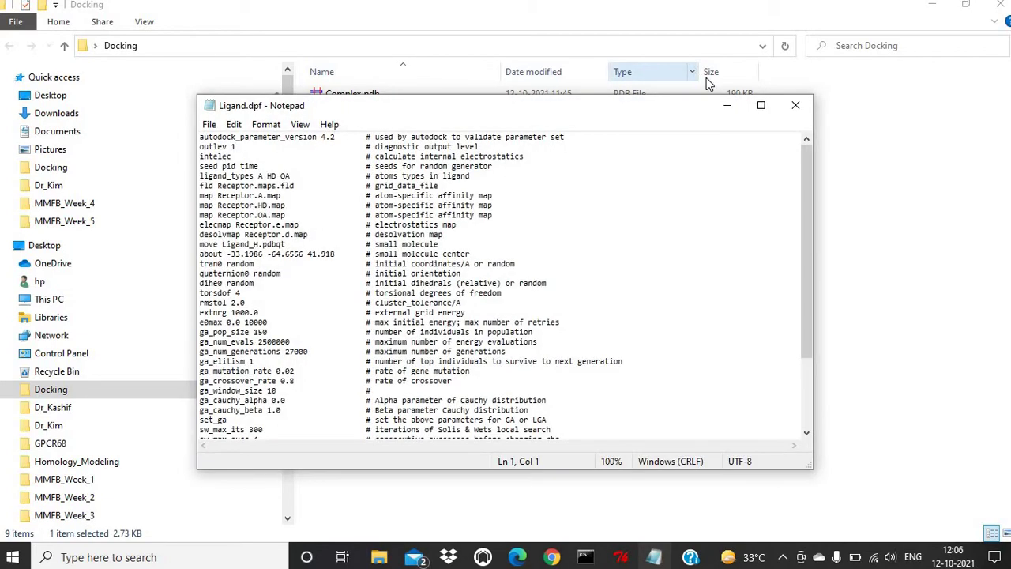
{"action": "left_click", "coordinate": [795, 106]}
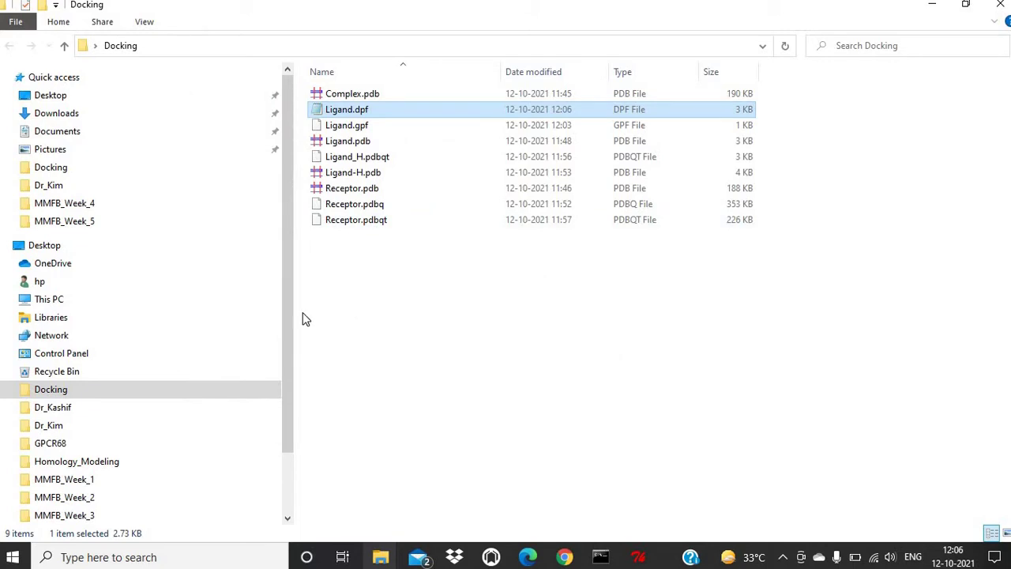
Step: Open the Autodock 4.2.6 program folder under The Scripps Research Institute in Program Files (x86) on the C: drive
{"action": "left_click_drag", "start_coordinate": [288, 305], "coordinate": [287, 319]}
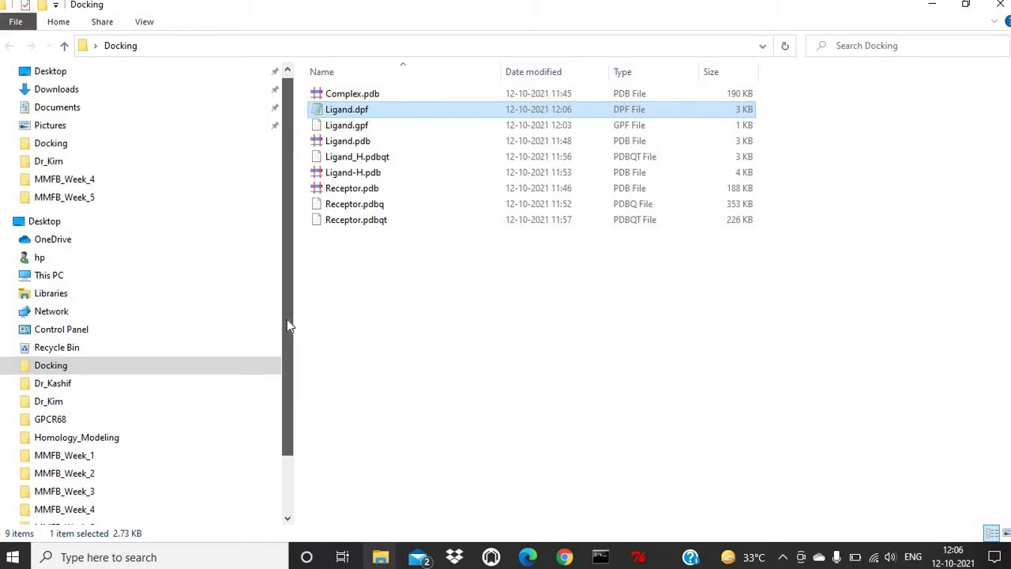
{"action": "scroll", "coordinate": [118, 237], "scroll_direction": "up", "scroll_amount": 1}
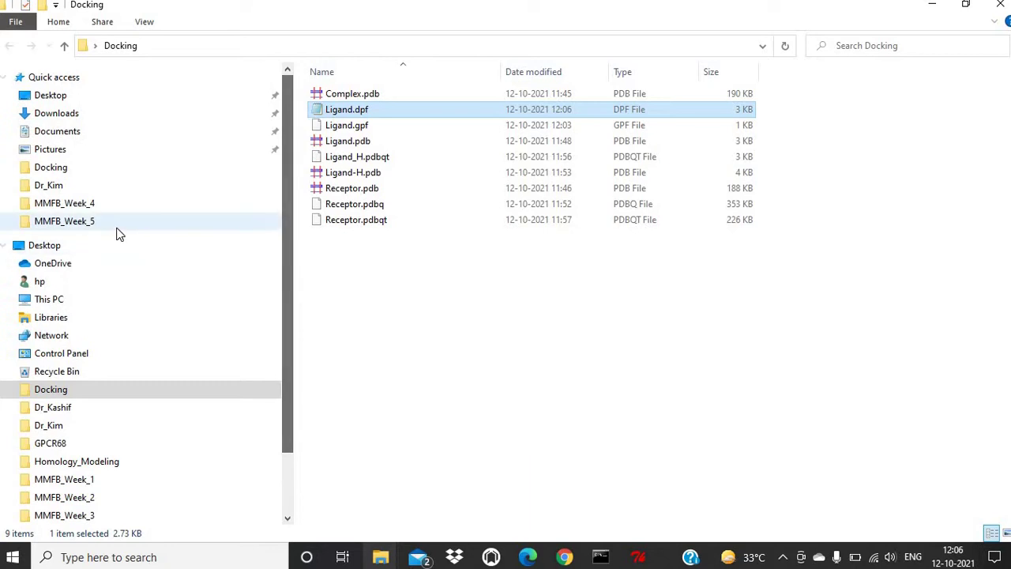
{"action": "left_click", "coordinate": [60, 300]}
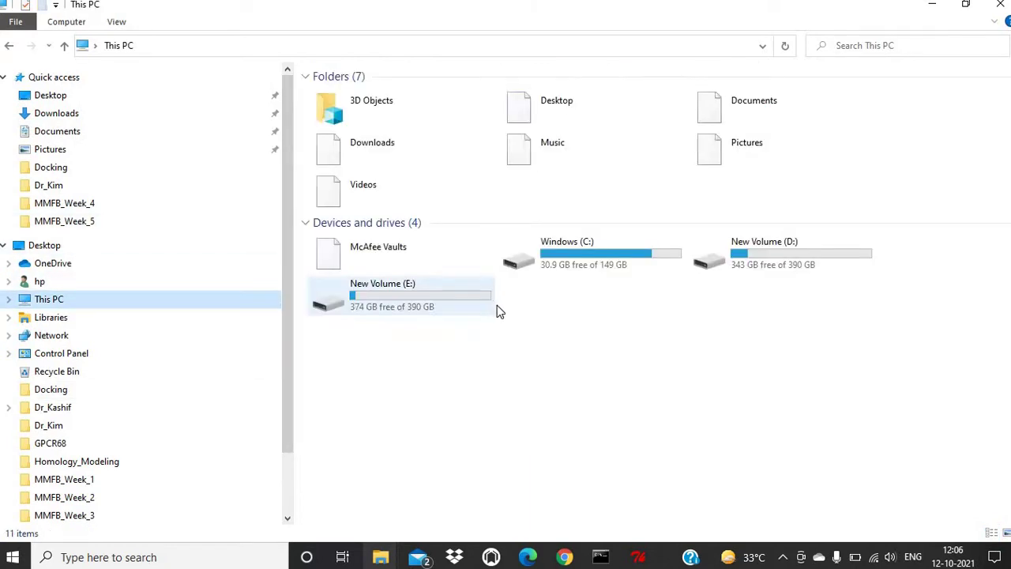
{"action": "left_click", "coordinate": [561, 269]}
{"action": "double_click", "coordinate": [560, 269]}
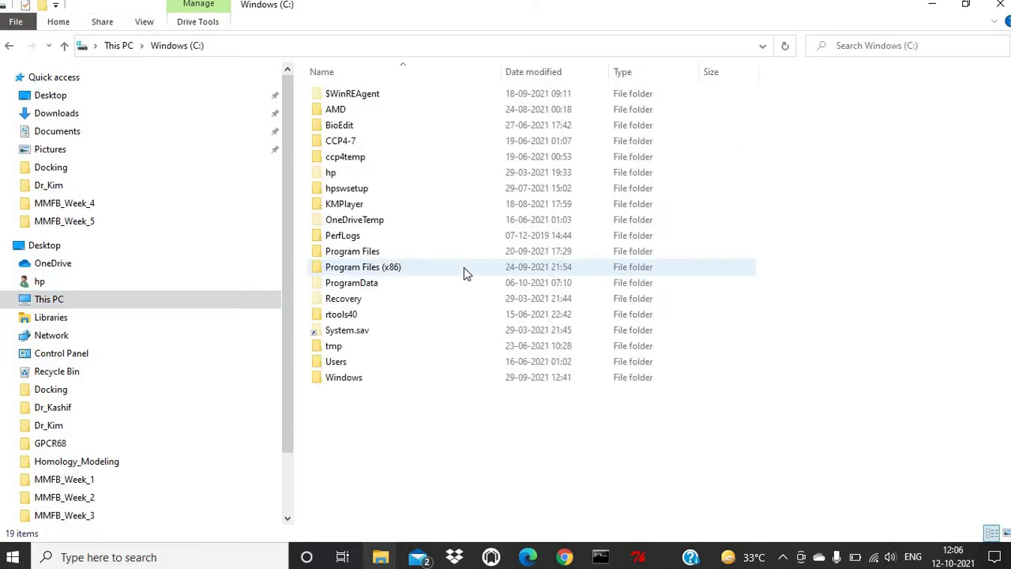
{"action": "double_click", "coordinate": [387, 269]}
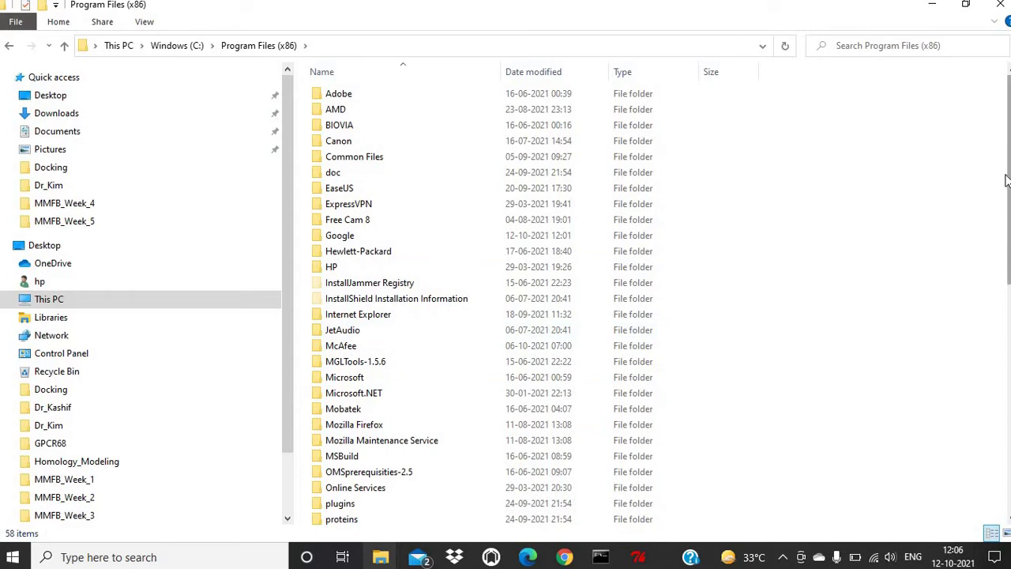
{"action": "scroll", "coordinate": [1005, 180], "scroll_direction": "down", "scroll_amount": 4}
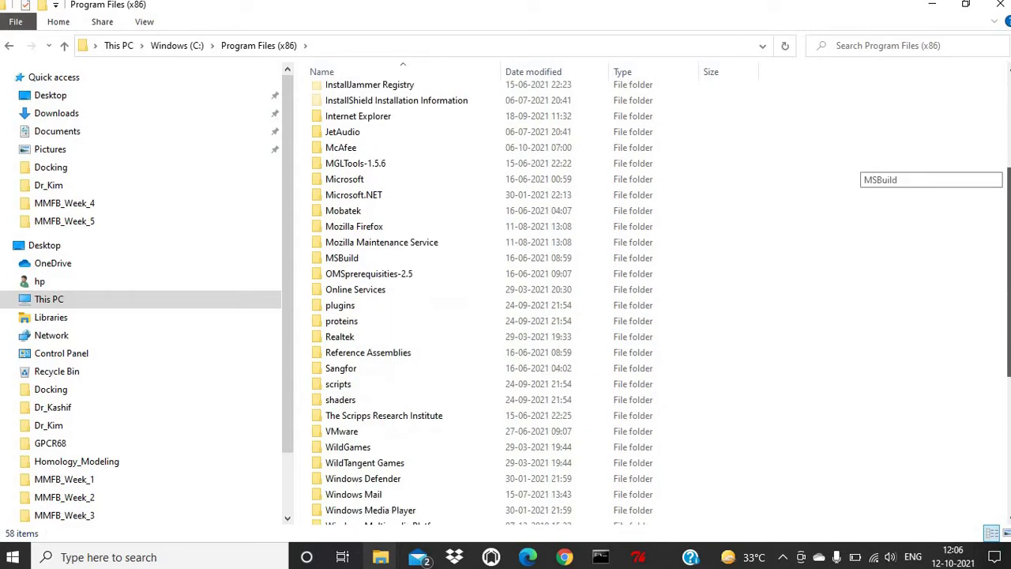
{"action": "double_click", "coordinate": [444, 416]}
{"action": "double_click", "coordinate": [360, 103]}
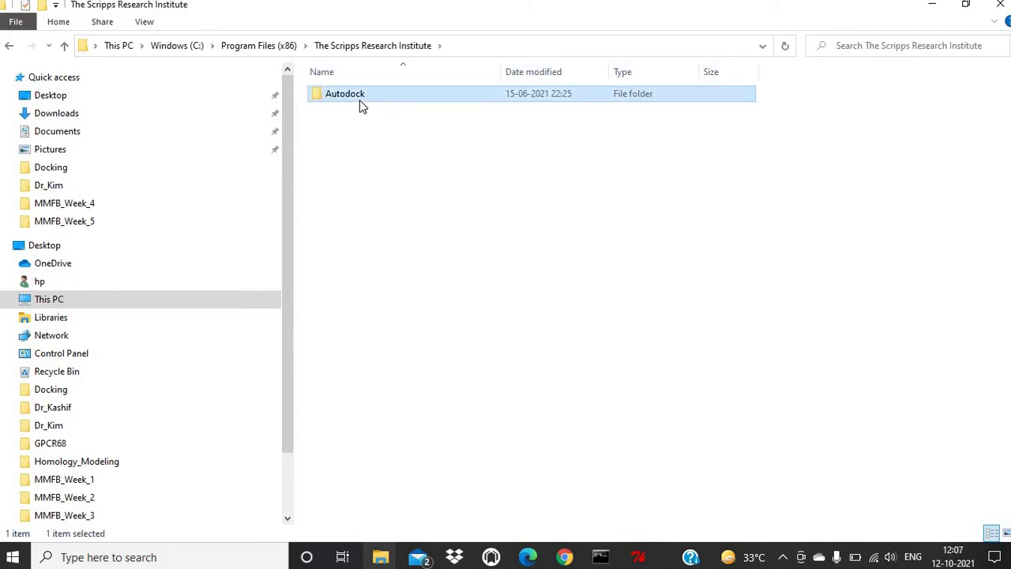
{"action": "double_click", "coordinate": [361, 104]}
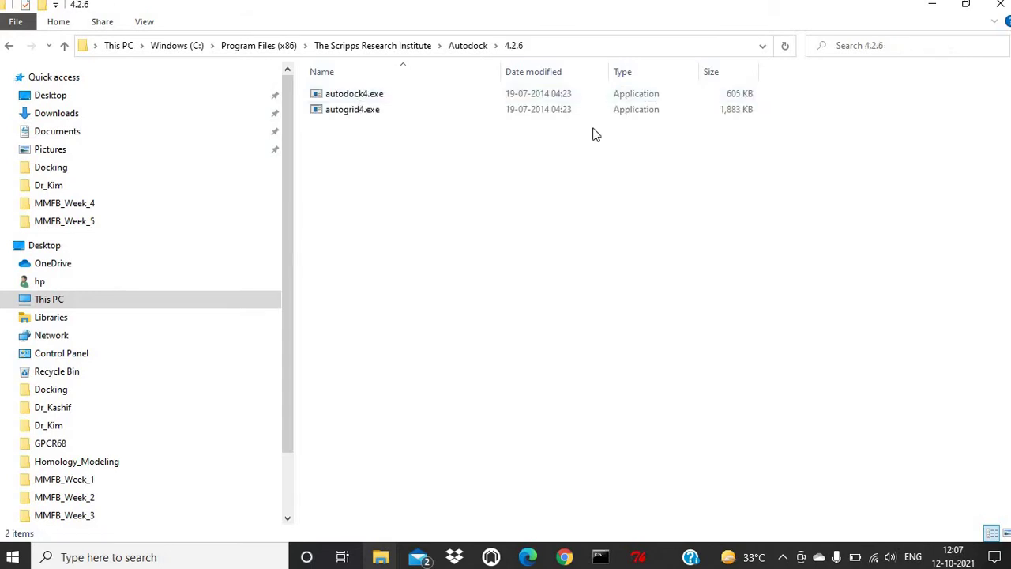
Step: Copy autodock4.exe and autogrid4.exe from the 4.2.6 folder
{"action": "left_click_drag", "start_coordinate": [773, 97], "coordinate": [724, 116]}
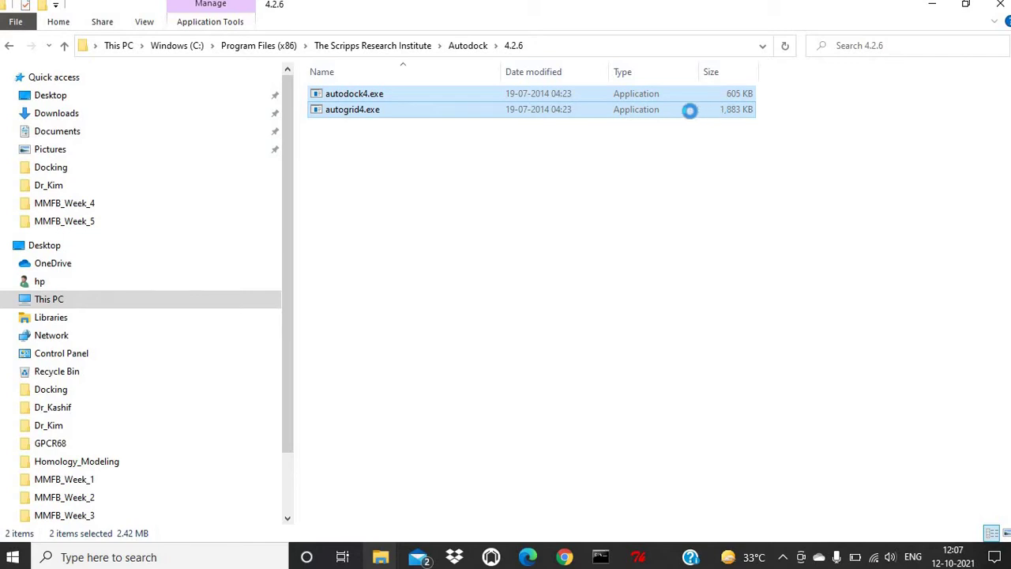
{"action": "right_click", "coordinate": [689, 112]}
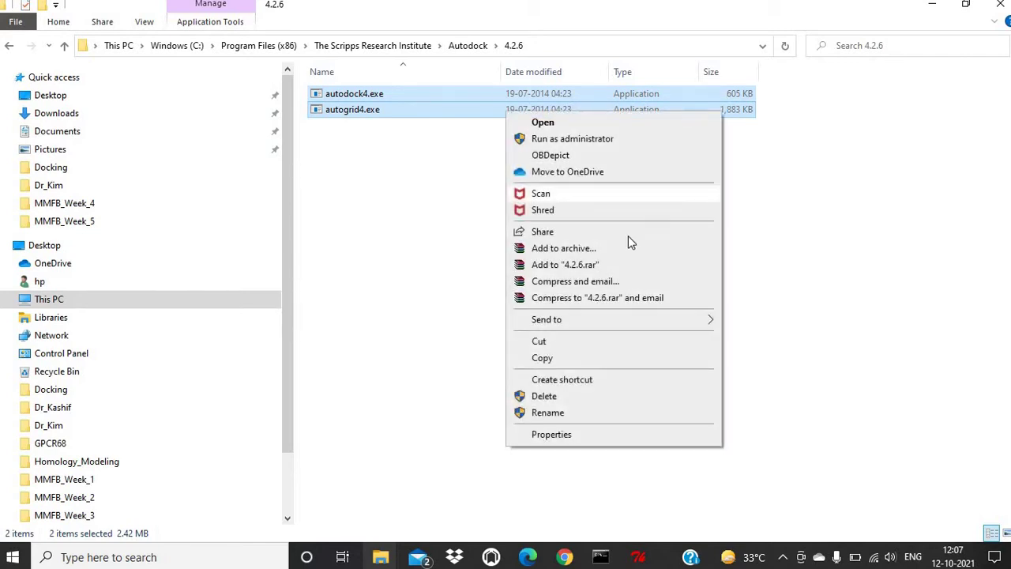
{"action": "left_click", "coordinate": [545, 360]}
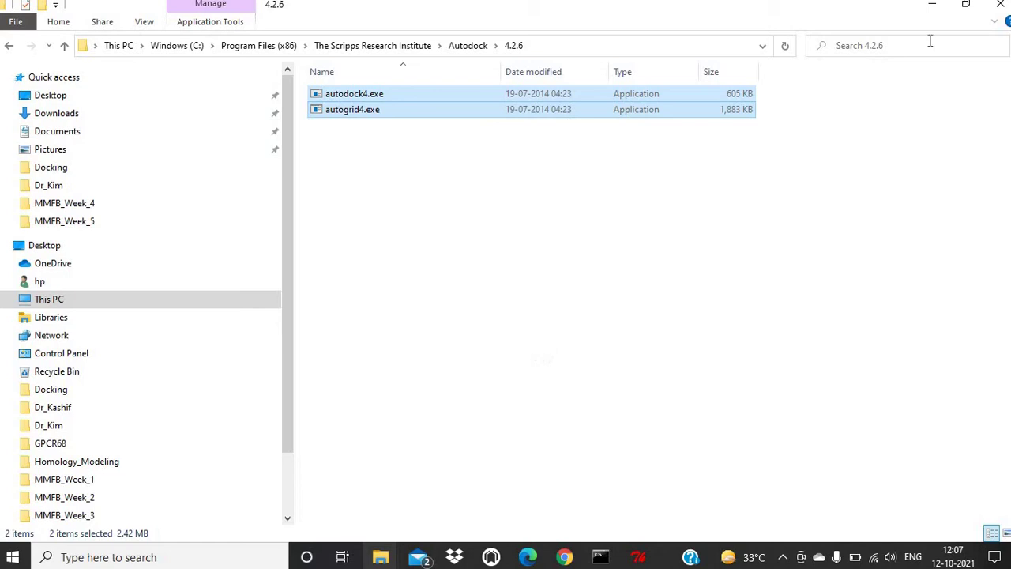
Step: Paste the copied autodock4.exe and autogrid4.exe into the Docking folder on the Desktop
{"action": "left_click", "coordinate": [935, 8]}
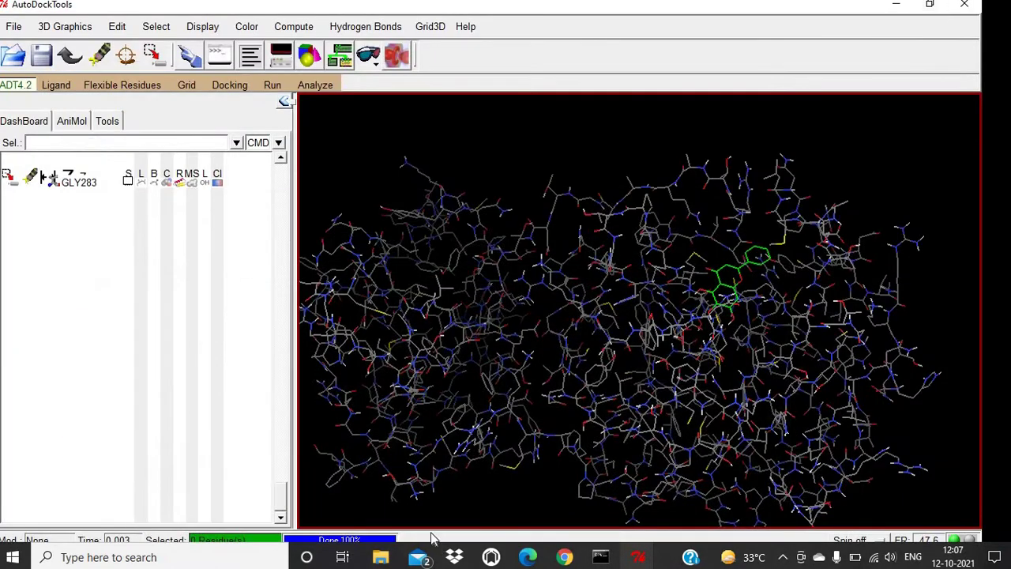
{"action": "mouse_move", "coordinate": [380, 557]}
{"action": "left_click", "coordinate": [437, 497]}
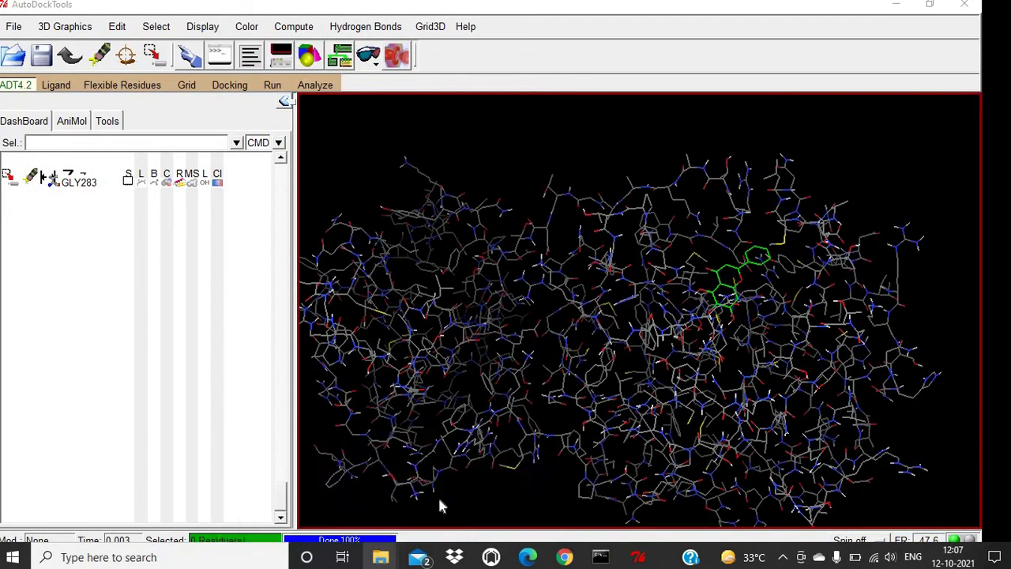
{"action": "left_click", "coordinate": [50, 95]}
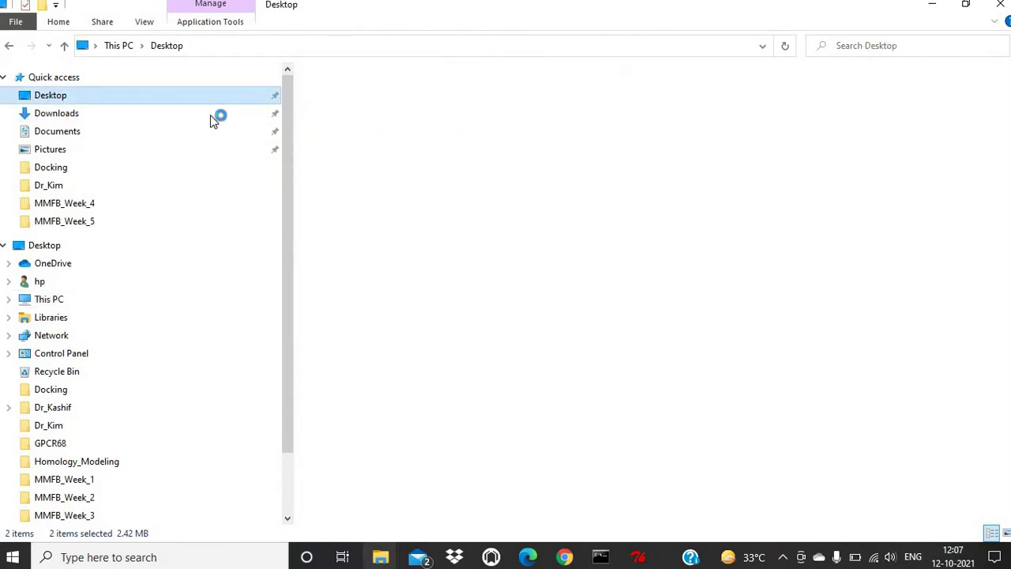
{"action": "double_click", "coordinate": [353, 121]}
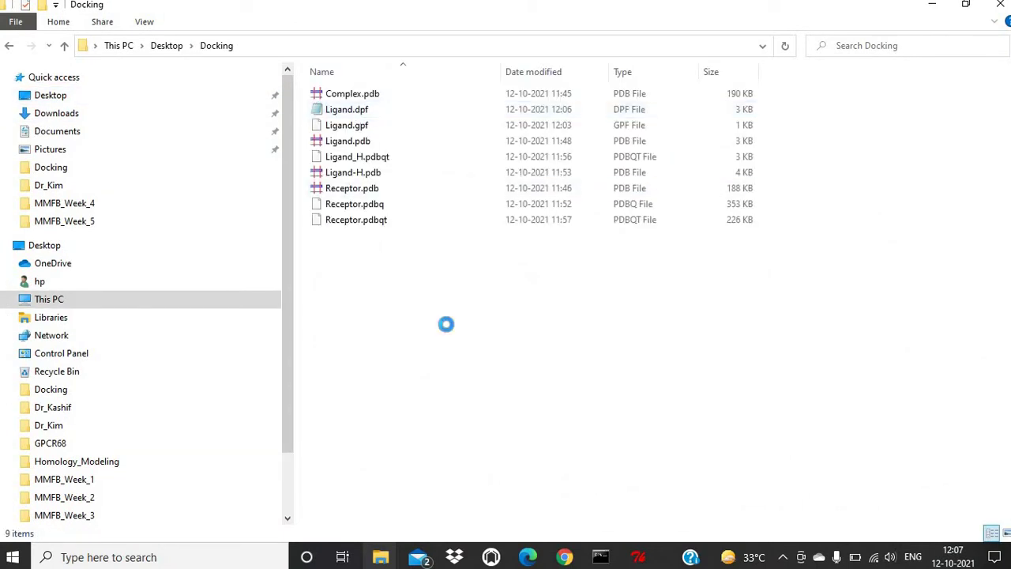
{"action": "key", "text": "ctrl+v"}
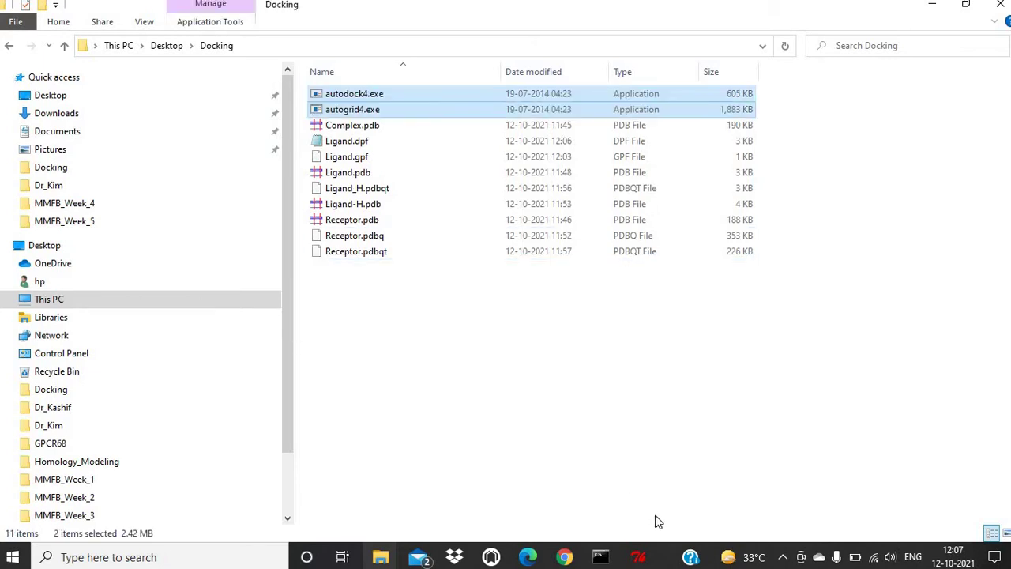
Step: Open a Command Prompt window and place it so the Docking folder's file list stays visible
{"action": "left_click", "coordinate": [603, 556]}
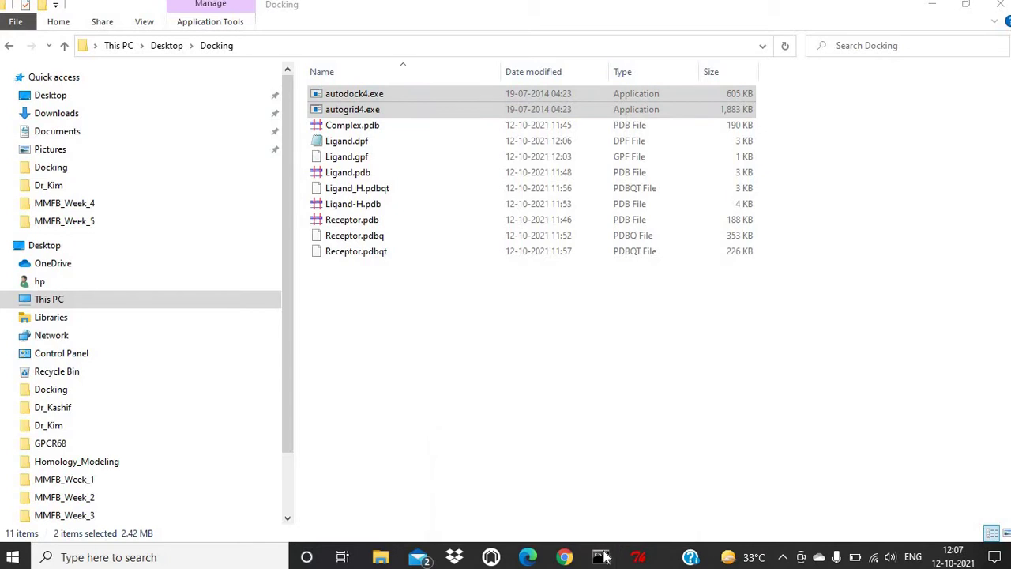
{"action": "left_click", "coordinate": [81, 558]}
{"action": "type", "text": "cmd"}
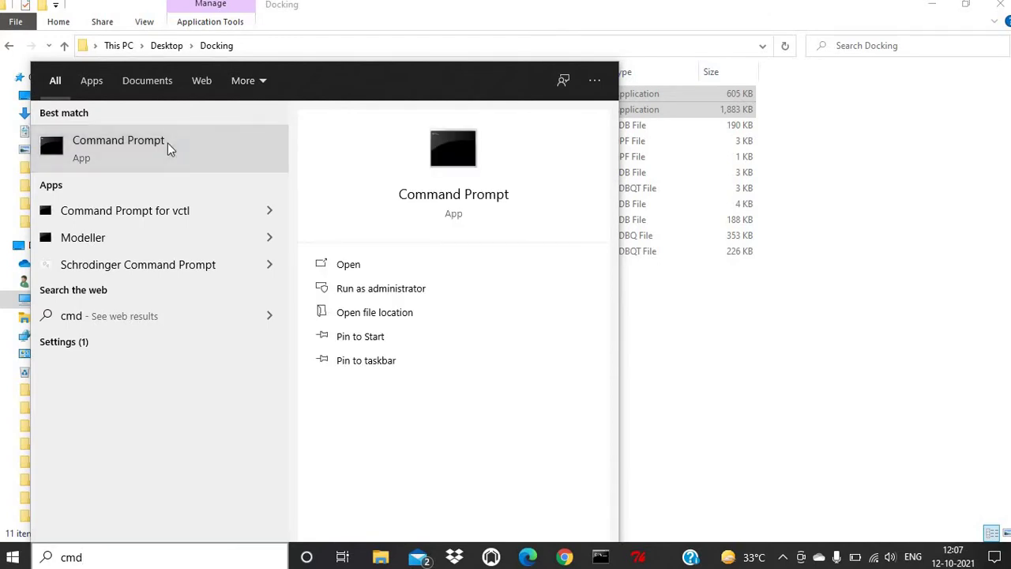
{"action": "left_click", "coordinate": [168, 145]}
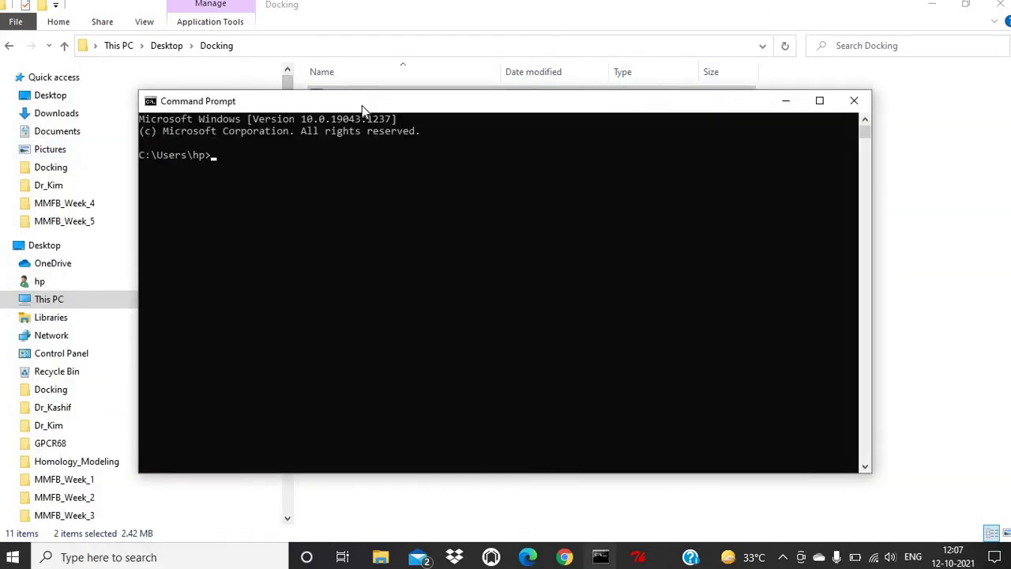
{"action": "left_click_drag", "start_coordinate": [362, 106], "coordinate": [421, 145]}
{"action": "left_click_drag", "start_coordinate": [444, 180], "coordinate": [474, 254]}
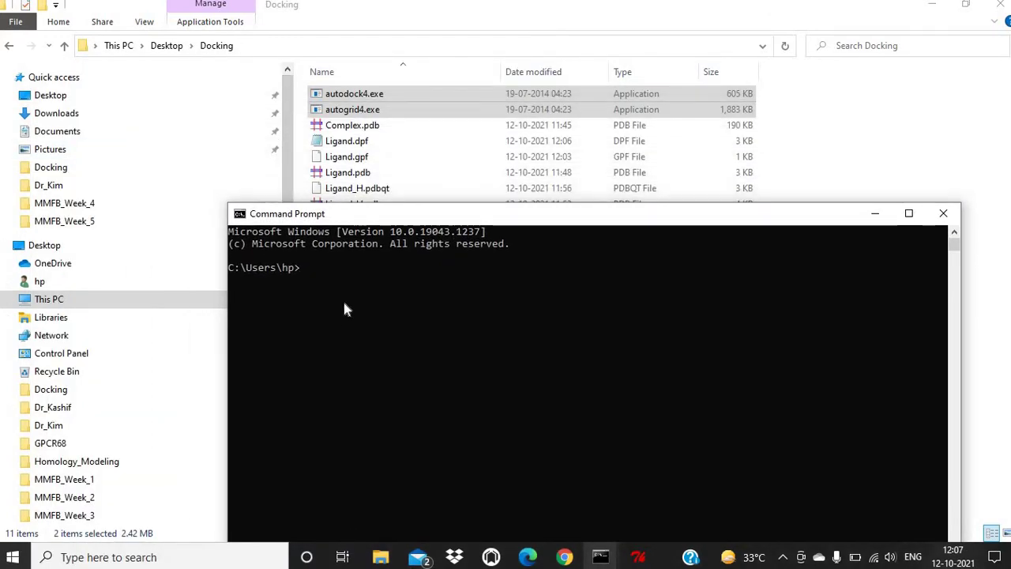
Step: Change the Command Prompt's working directory to the Docking folder on the Desktop
{"action": "type", "text": "cd Desktop"}
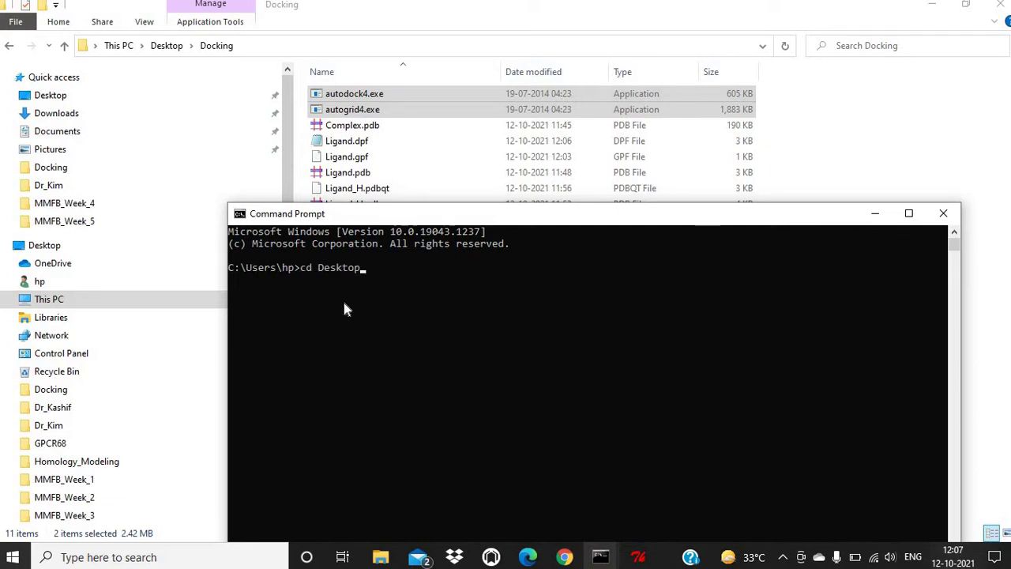
{"action": "key", "text": "Return"}
{"action": "type", "text": "cd Docking"}
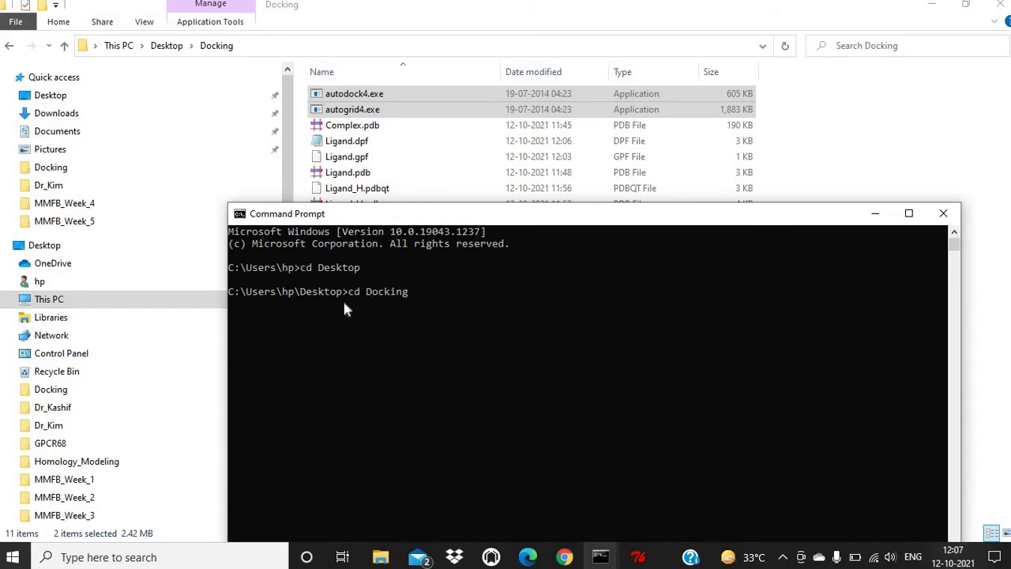
{"action": "key", "text": "Return"}
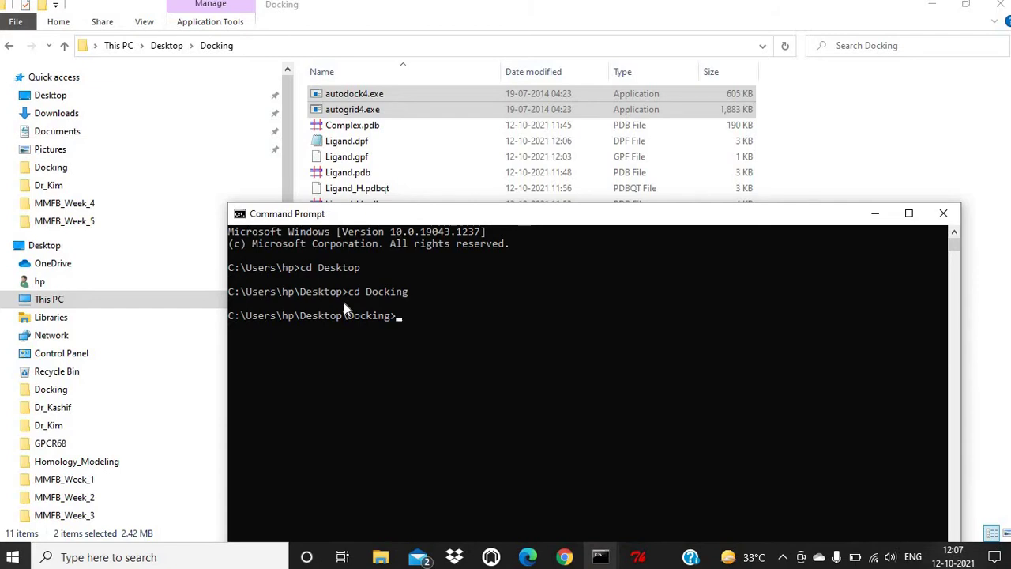
Step: Run autogrid4.exe -p Ligand.gpf -l Ligand.glg and uncover the Docking folder's file list to watch the output files
{"action": "type", "text": "autogrid4.exe -"}
{"action": "type", "text": "p L"}
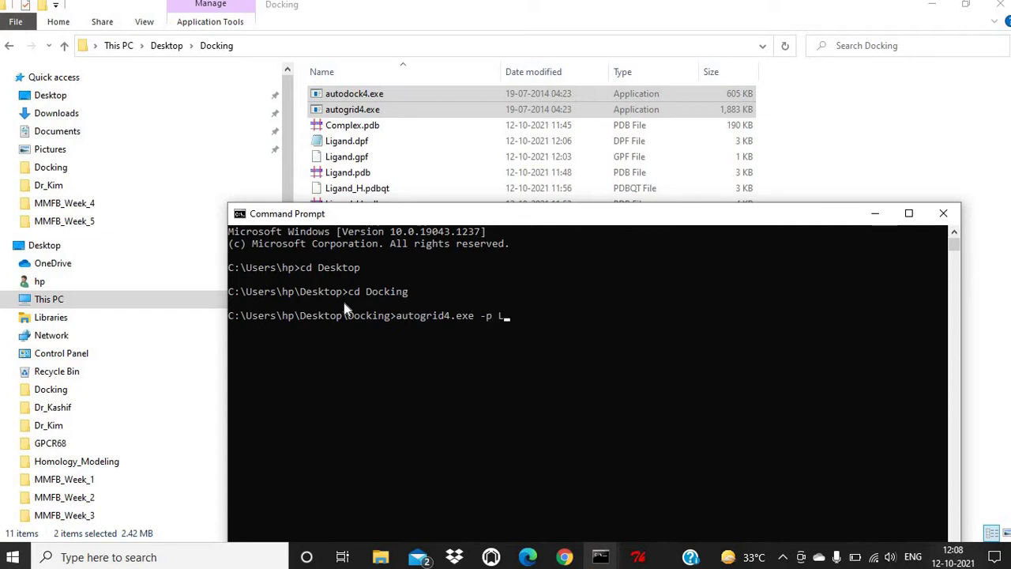
{"action": "type", "text": "i"}
{"action": "key", "text": "Tab"}
{"action": "type", "text": "-l Ligand,g"}
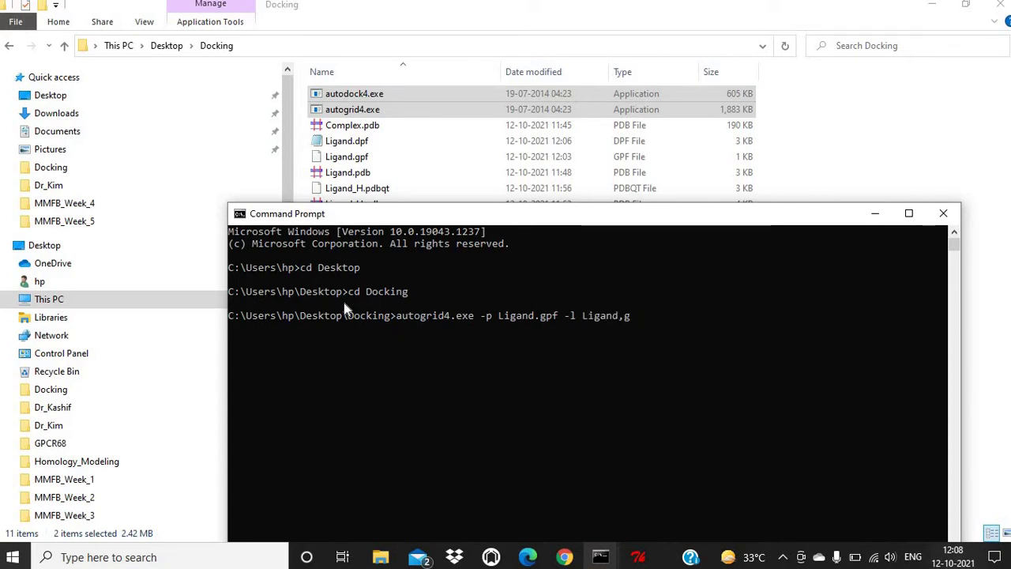
{"action": "key", "text": "BackSpace"}
{"action": "key", "text": "BackSpace"}
{"action": "type", "text": ".glg"}
{"action": "key", "text": "Return"}
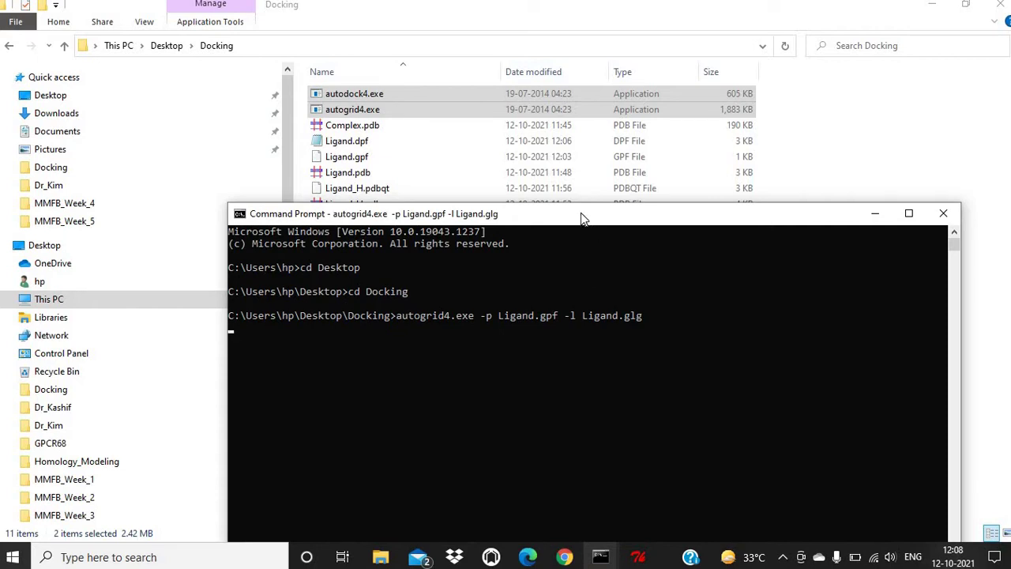
{"action": "left_click_drag", "start_coordinate": [582, 216], "coordinate": [593, 384]}
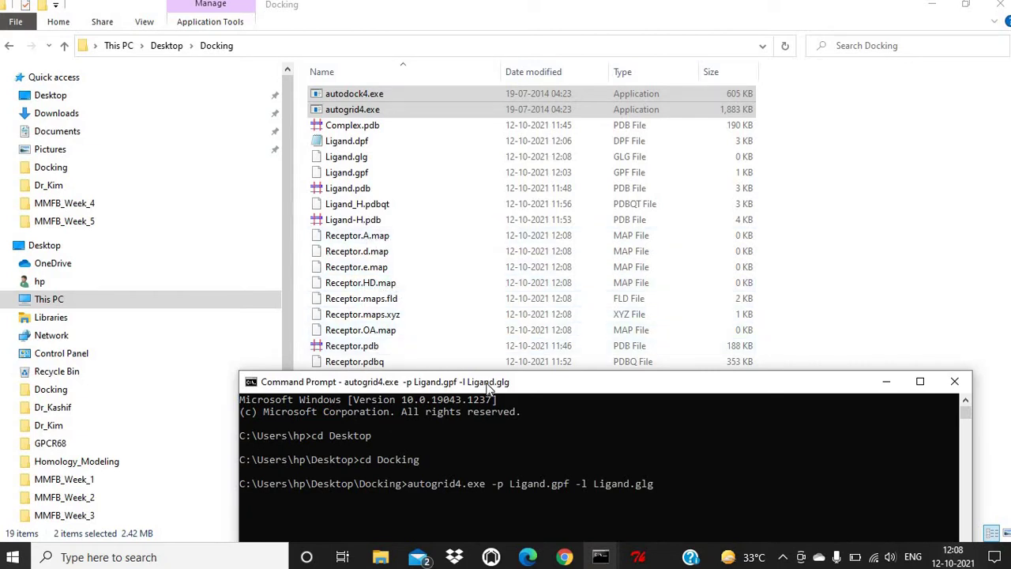
{"action": "left_click_drag", "start_coordinate": [490, 383], "coordinate": [504, 400]}
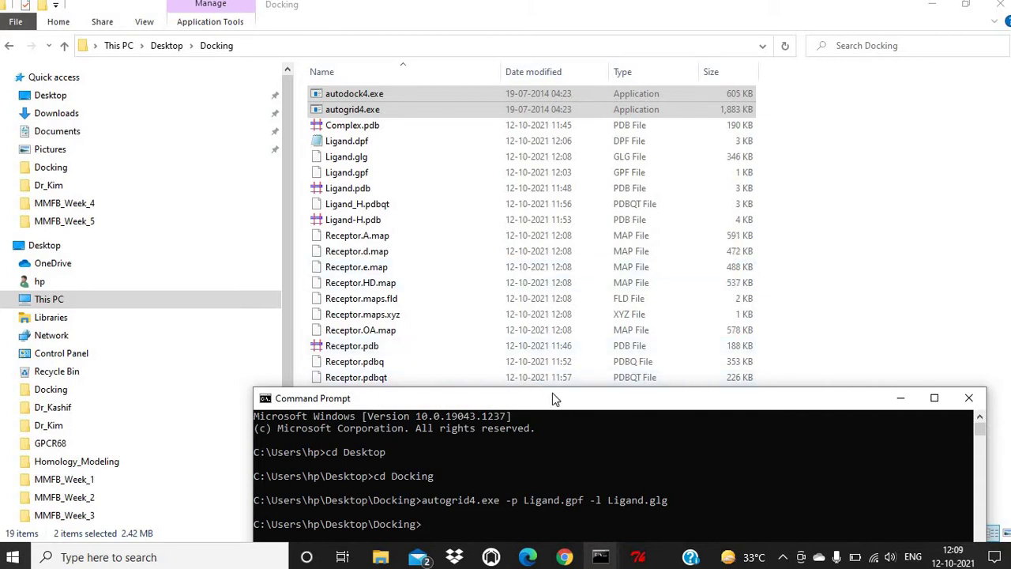
Step: Start the docking by running autodock4.exe -p Ligand.dpf -l Ligand.dlg in the Docking directory
{"action": "left_click_drag", "start_coordinate": [553, 405], "coordinate": [566, 313]}
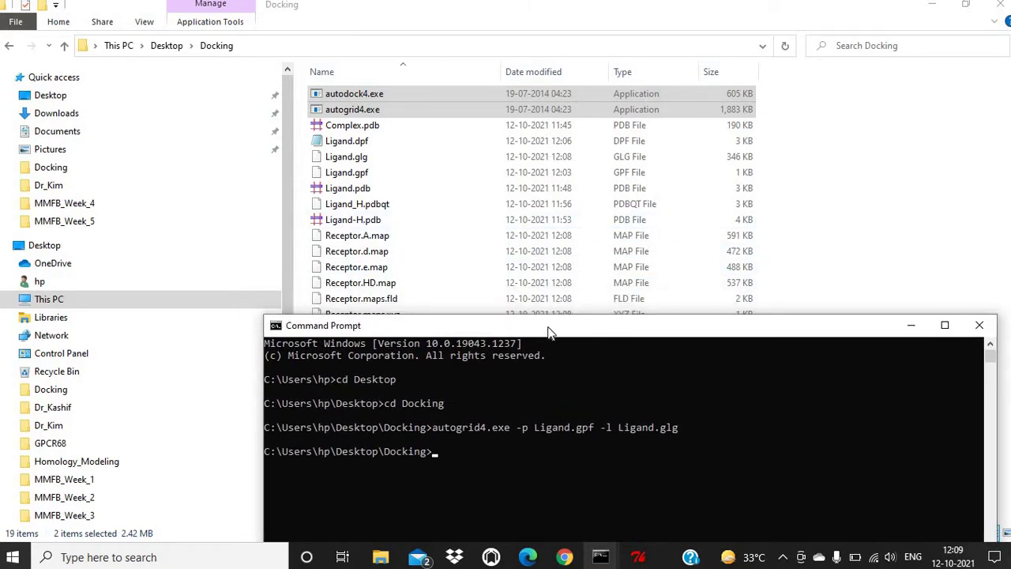
{"action": "left_click_drag", "start_coordinate": [545, 306], "coordinate": [526, 241]}
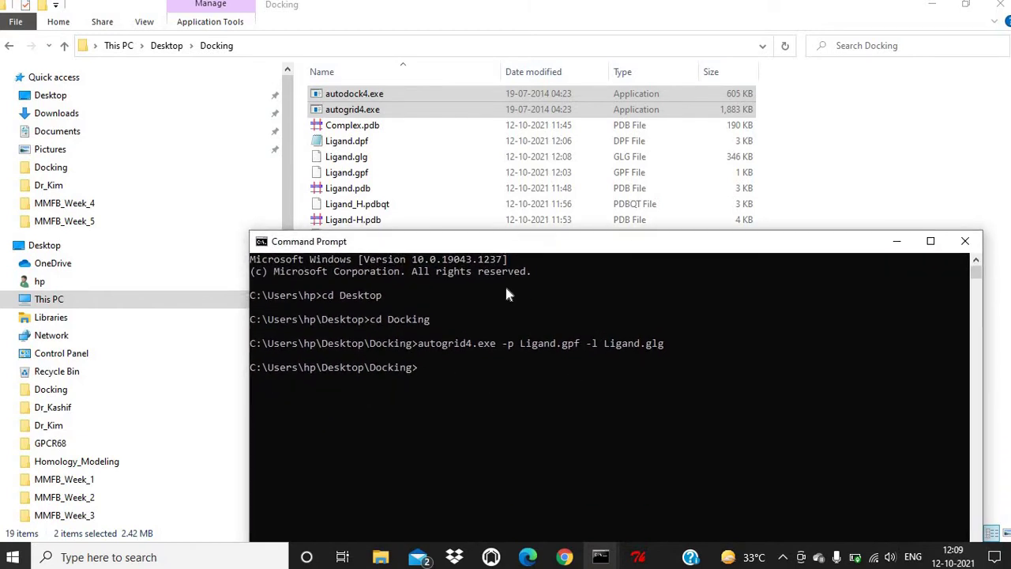
{"action": "left_click", "coordinate": [456, 366]}
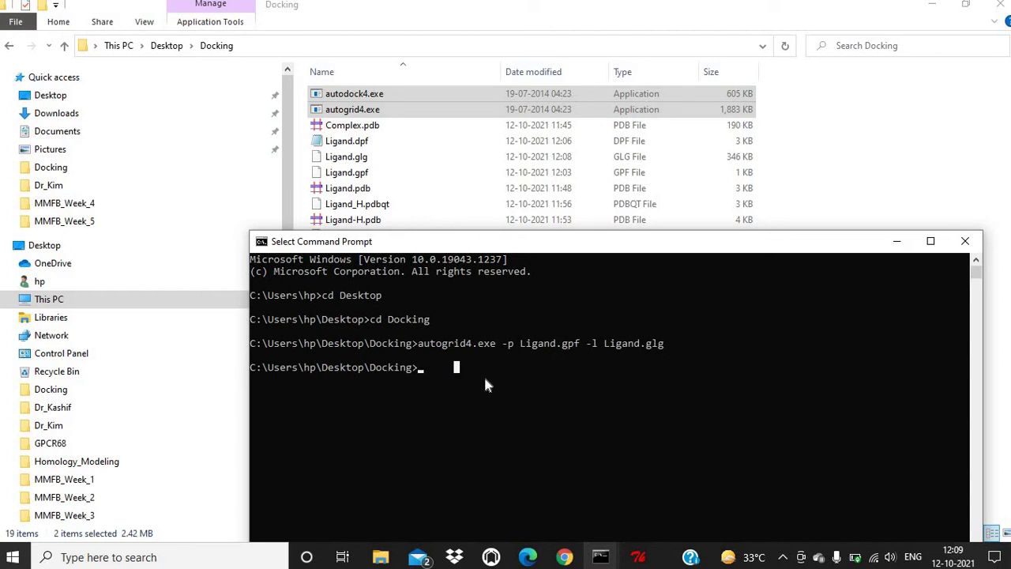
{"action": "type", "text": "a"}
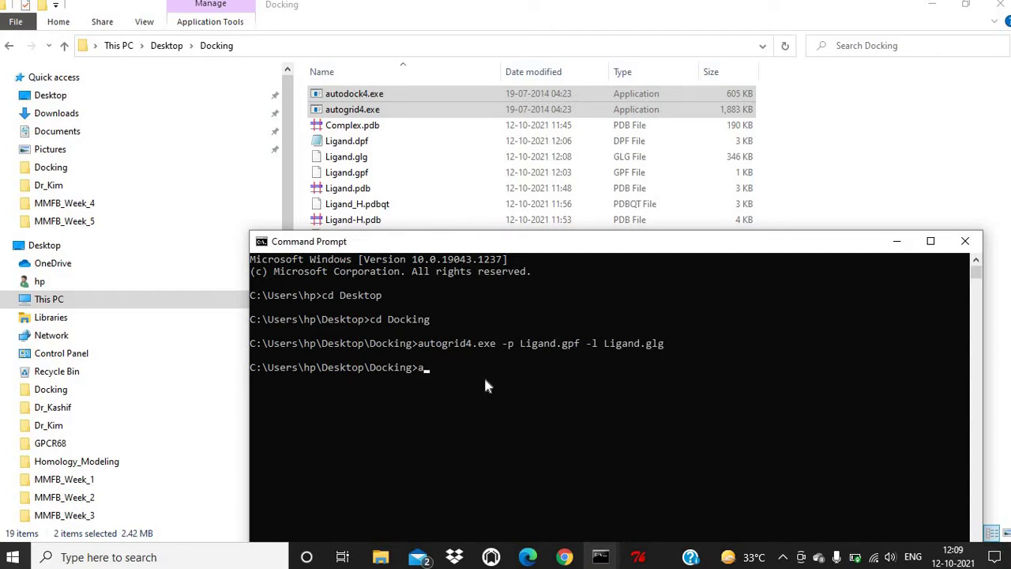
{"action": "type", "text": "utodo"}
{"action": "key", "text": "Tab"}
{"action": "type", "text": "-p Ligand.dpf"}
{"action": "type", "text": "-"}
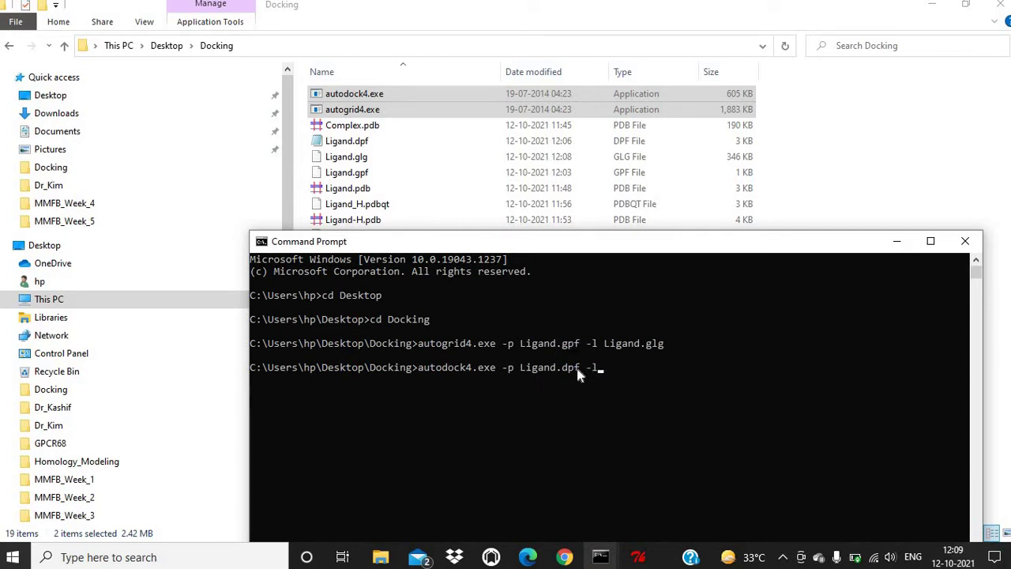
{"action": "type", "text": "l L"}
{"action": "key", "text": "Tab"}
{"action": "key", "text": "BackSpace"}
{"action": "key", "text": "BackSpace"}
{"action": "type", "text": "lg"}
{"action": "key", "text": "Return"}
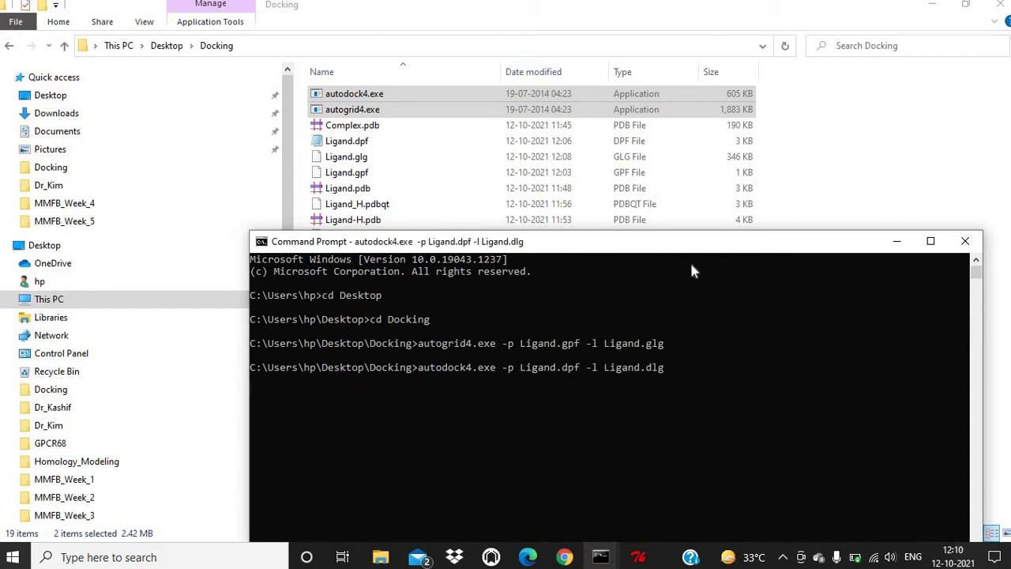
Step: Open Ligand.dlg from the Docking folder, examine the end of the log for docking progress, and minimize it
{"action": "left_click_drag", "start_coordinate": [660, 253], "coordinate": [665, 215]}
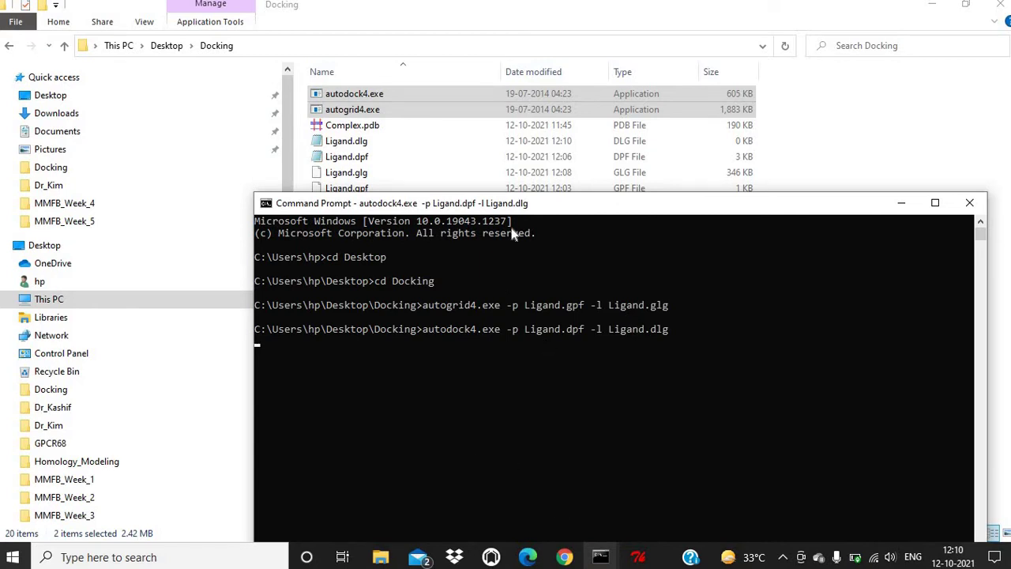
{"action": "left_click_drag", "start_coordinate": [506, 207], "coordinate": [415, 232]}
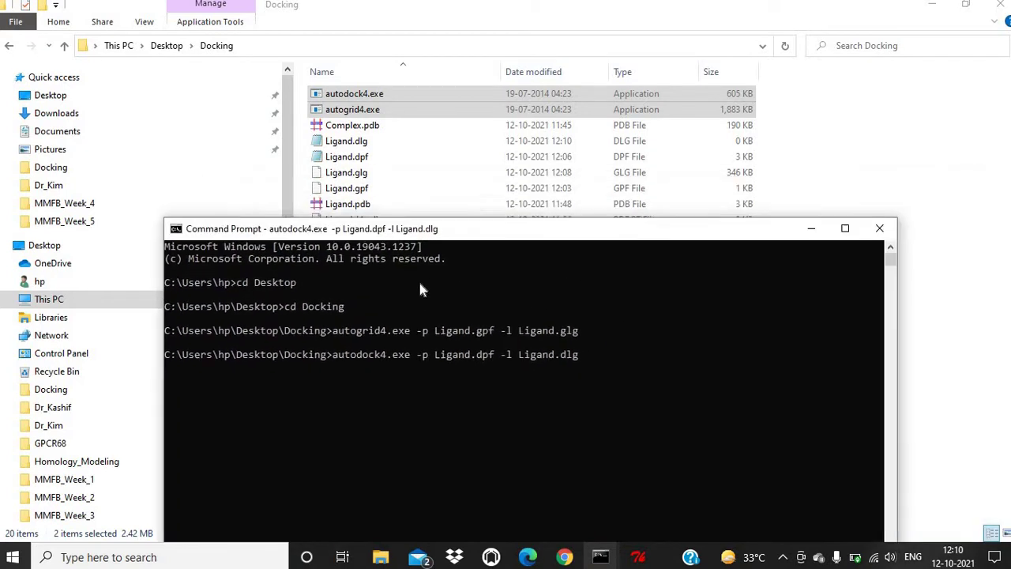
{"action": "left_click_drag", "start_coordinate": [421, 290], "coordinate": [533, 365]}
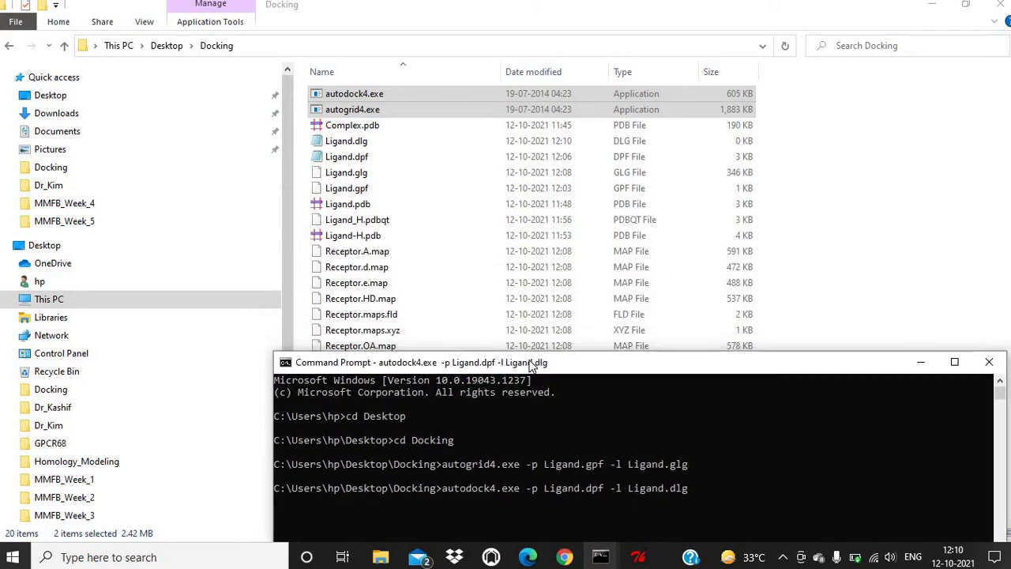
{"action": "double_click", "coordinate": [395, 147]}
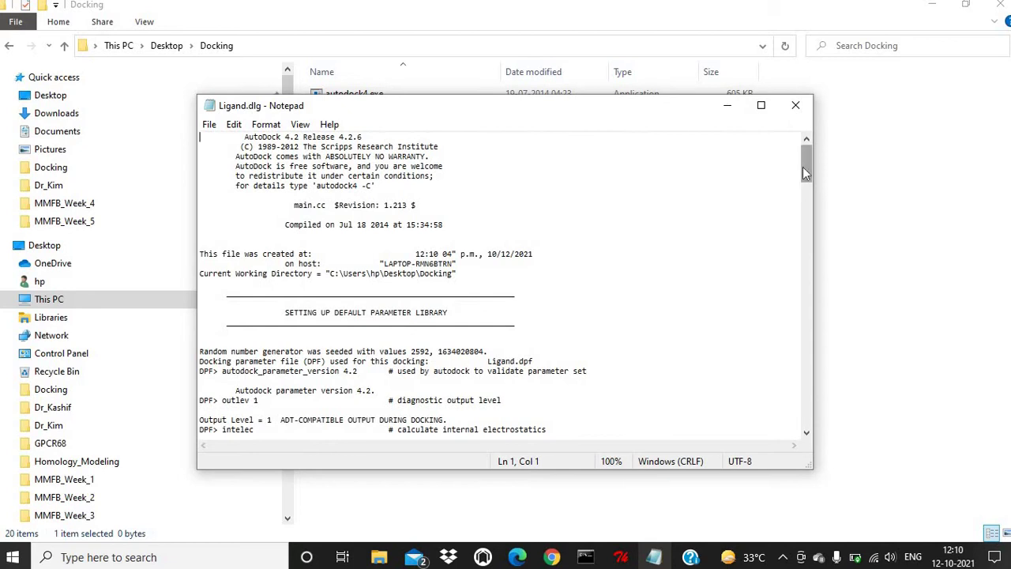
{"action": "left_click_drag", "start_coordinate": [804, 172], "coordinate": [853, 451]}
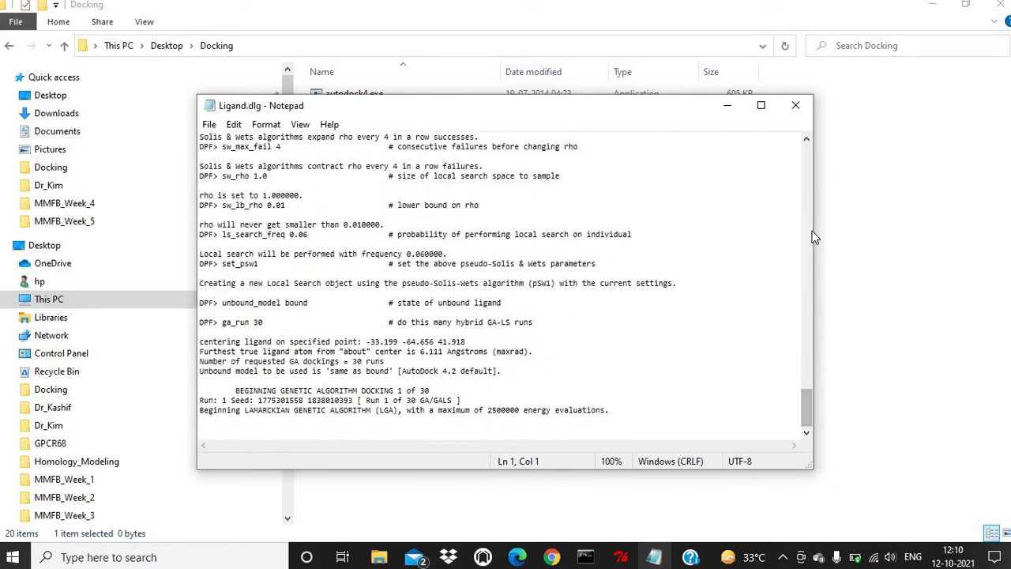
{"action": "left_click", "coordinate": [760, 106]}
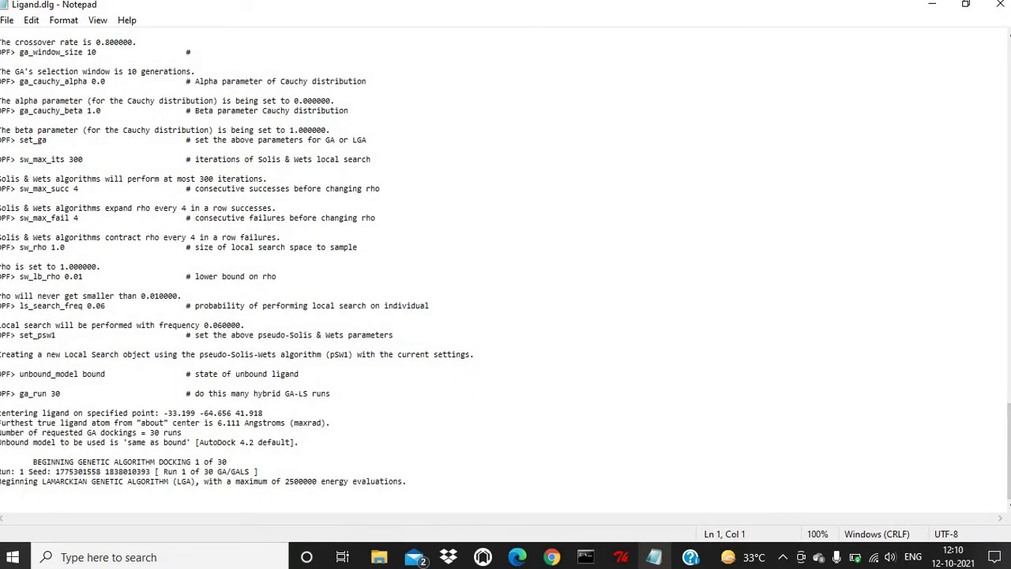
{"action": "left_click", "coordinate": [932, 7]}
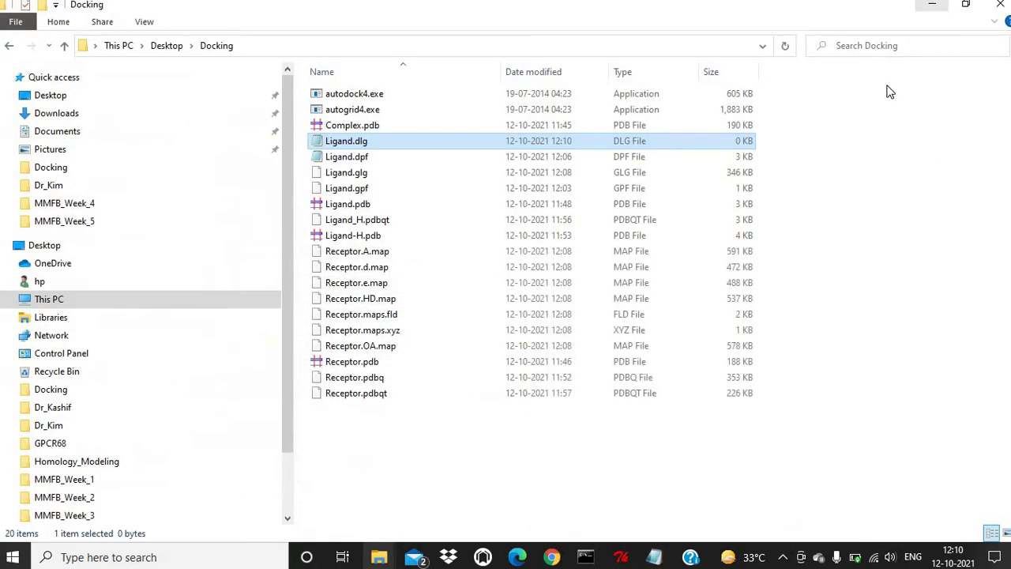
Step: Switch to AutoDockTools, delete all loaded molecules from the viewer, and close the Python Shell window
{"action": "left_click", "coordinate": [931, 6]}
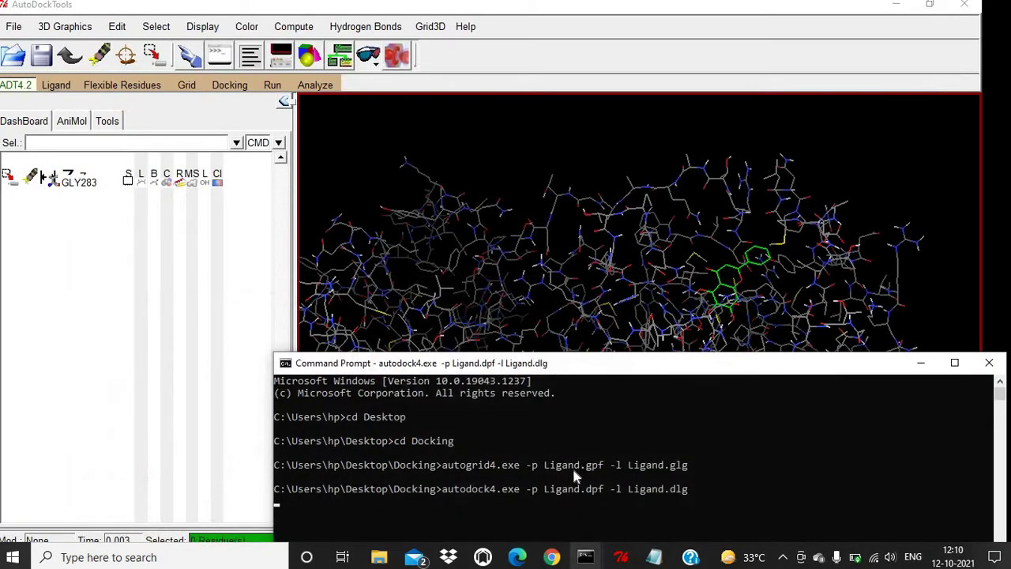
{"action": "left_click_drag", "start_coordinate": [684, 366], "coordinate": [581, 285]}
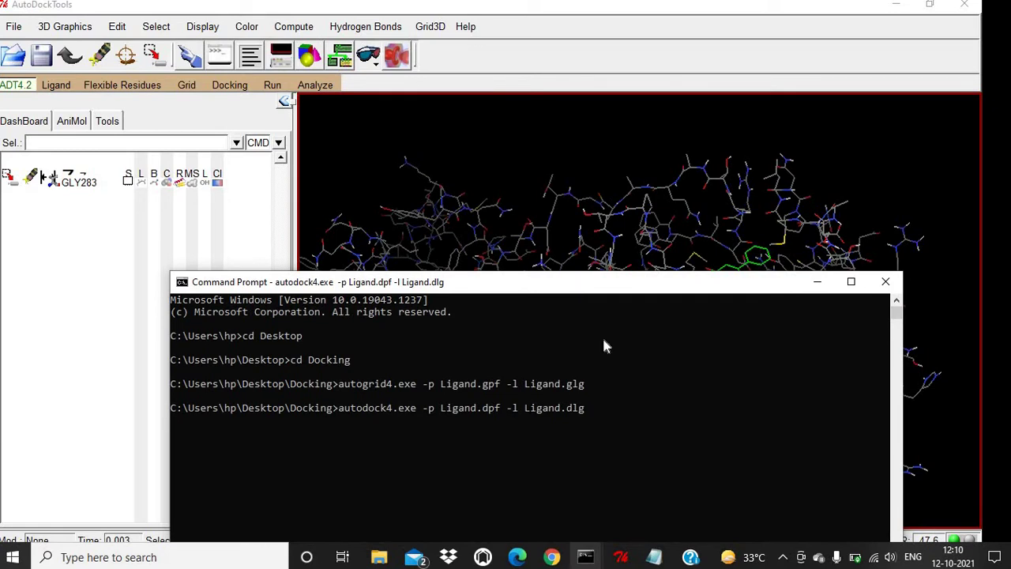
{"action": "mouse_move", "coordinate": [623, 552]}
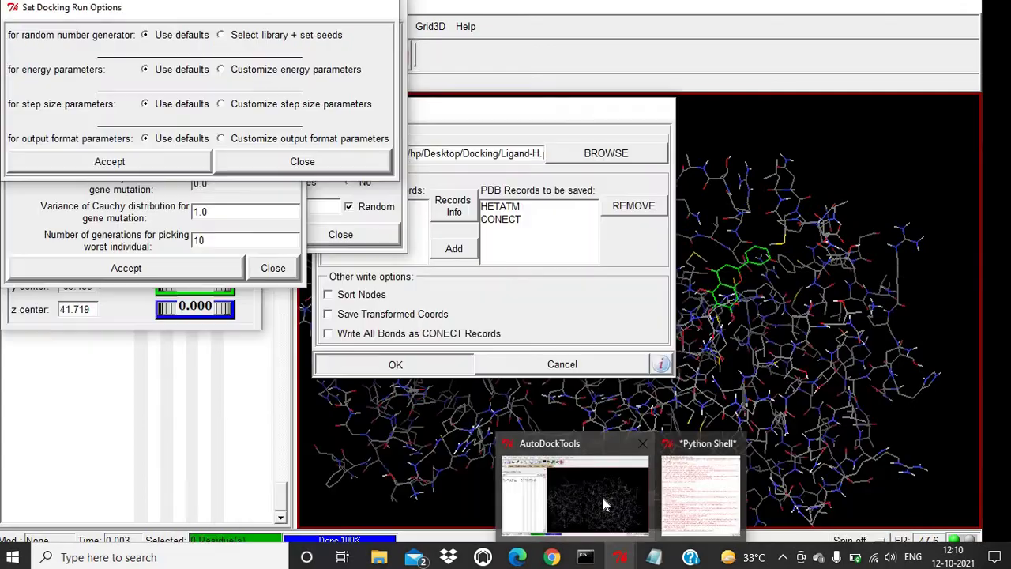
{"action": "left_click", "coordinate": [601, 492]}
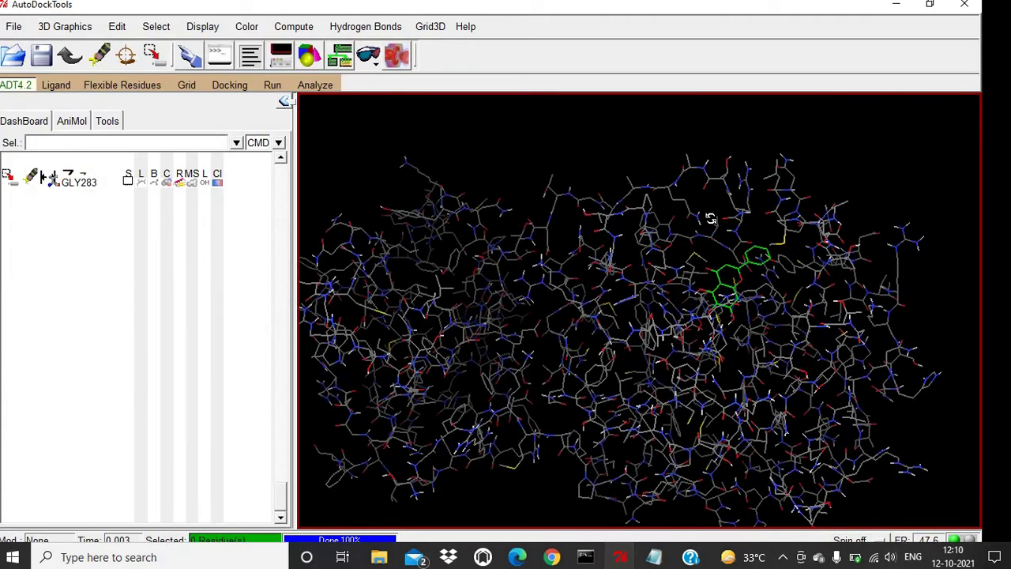
{"action": "left_click_drag", "start_coordinate": [710, 218], "coordinate": [627, 145]}
{"action": "left_click", "coordinate": [117, 28]}
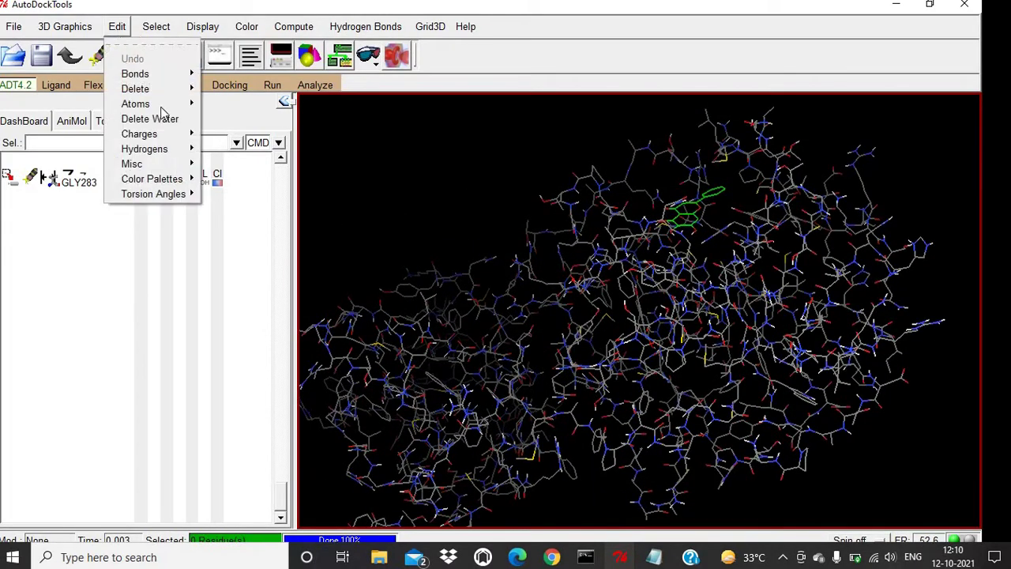
{"action": "mouse_move", "coordinate": [158, 88]}
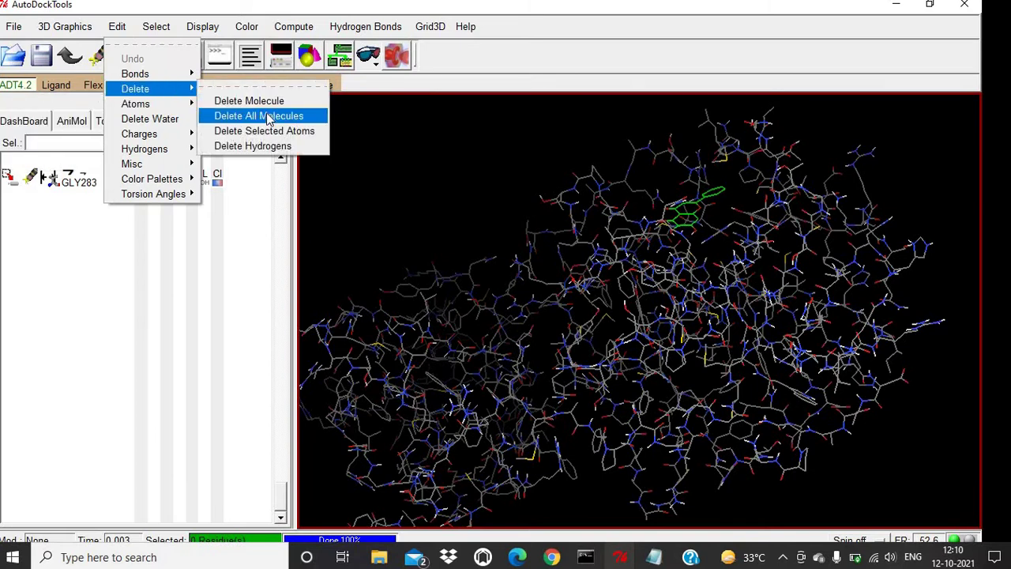
{"action": "left_click", "coordinate": [264, 116]}
{"action": "left_click", "coordinate": [101, 75]}
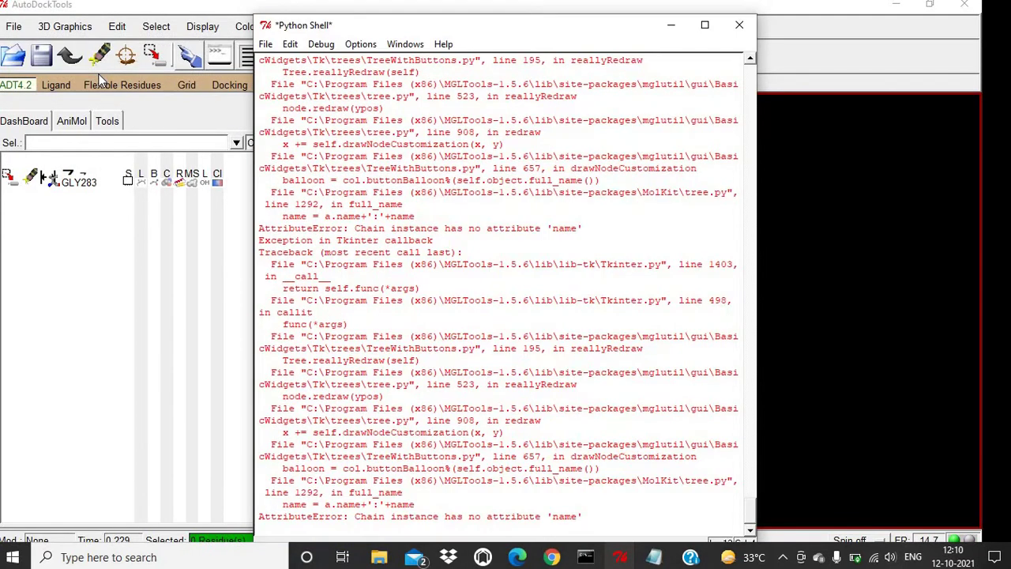
{"action": "left_click", "coordinate": [739, 25]}
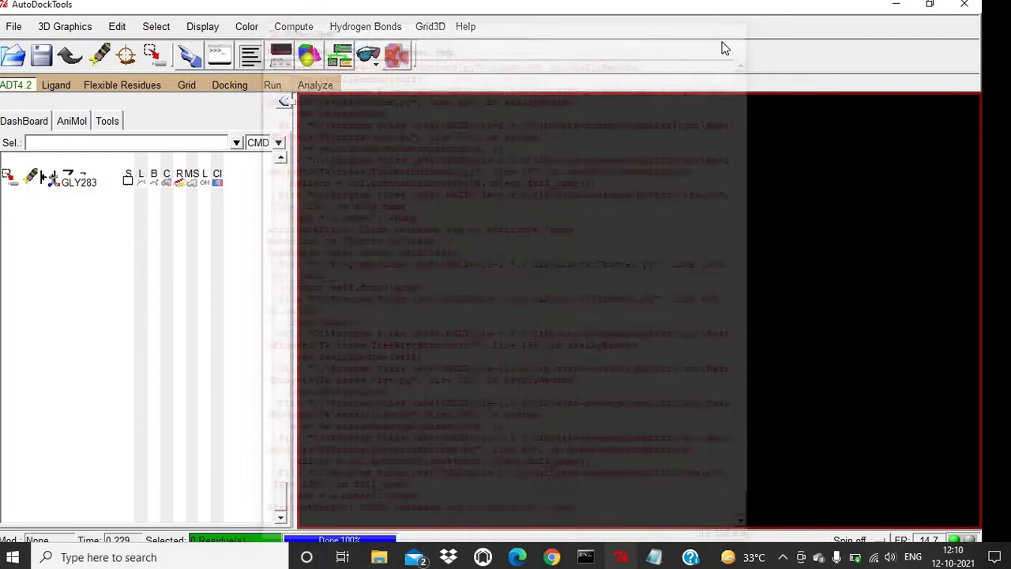
Step: Load the docking log Ligand.dlg from the Docking folder for analysis and acknowledge the notice about reading its conformations
{"action": "left_click", "coordinate": [315, 86]}
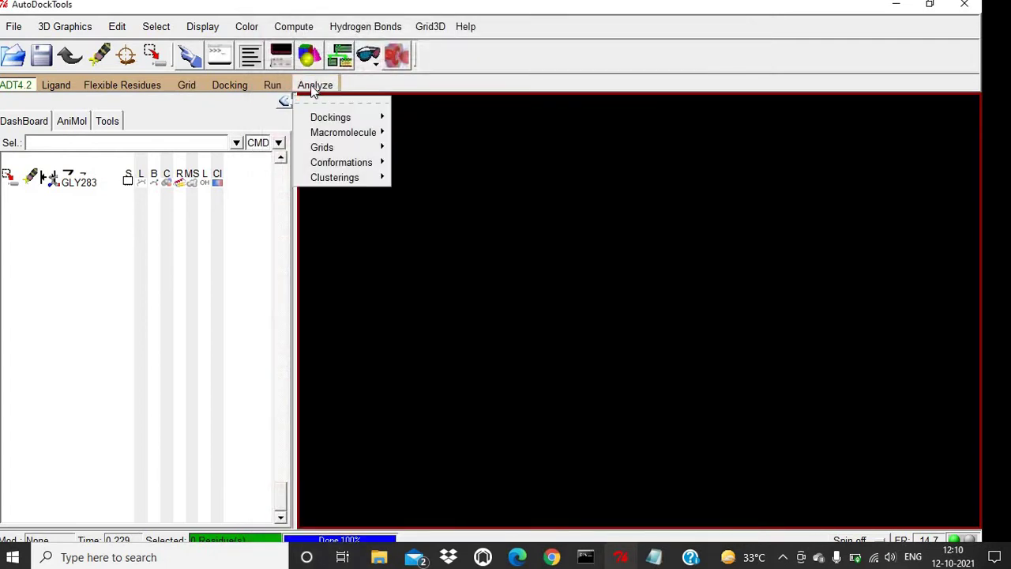
{"action": "mouse_move", "coordinate": [380, 120]}
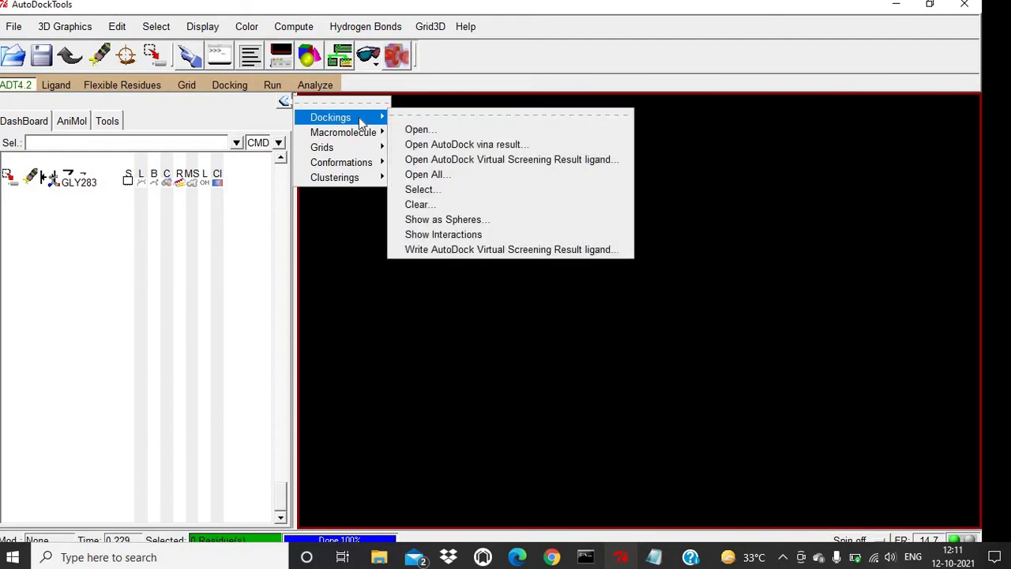
{"action": "left_click", "coordinate": [435, 129]}
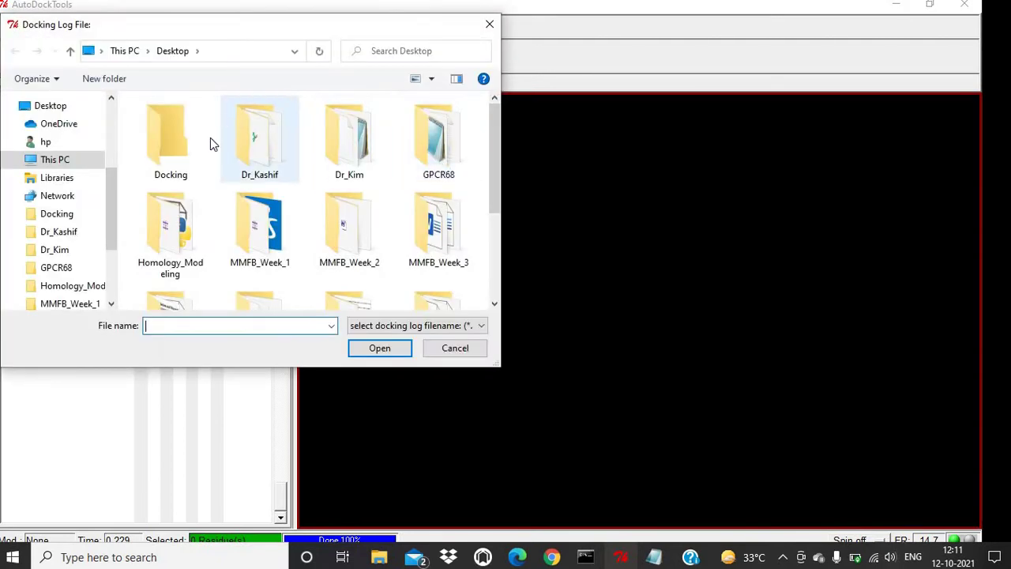
{"action": "double_click", "coordinate": [170, 150]}
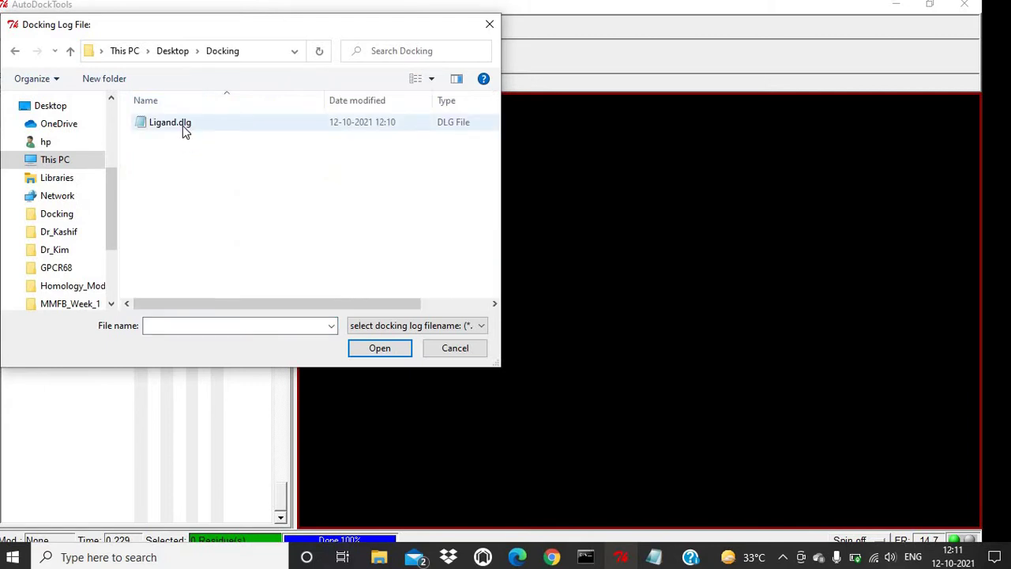
{"action": "double_click", "coordinate": [183, 124]}
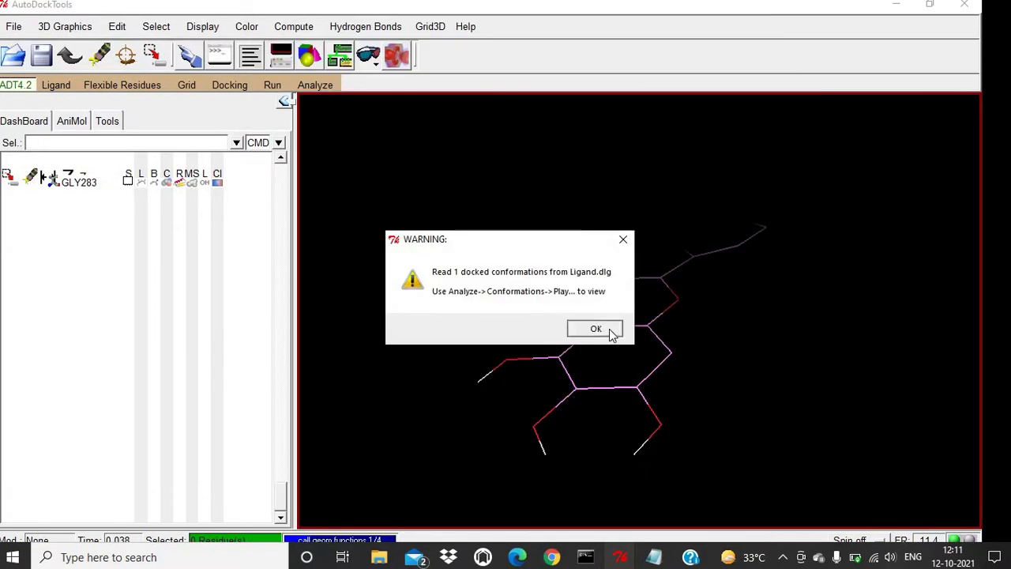
{"action": "left_click", "coordinate": [609, 330]}
{"action": "mouse_move", "coordinate": [614, 210]}
{"action": "left_mouse_down"}
{"action": "mouse_move", "coordinate": [643, 327]}
{"action": "mouse_move", "coordinate": [723, 401]}
{"action": "mouse_move", "coordinate": [521, 305]}
{"action": "mouse_move", "coordinate": [519, 155]}
{"action": "mouse_move", "coordinate": [683, 387]}
{"action": "mouse_move", "coordinate": [608, 208]}
{"action": "left_mouse_up"}
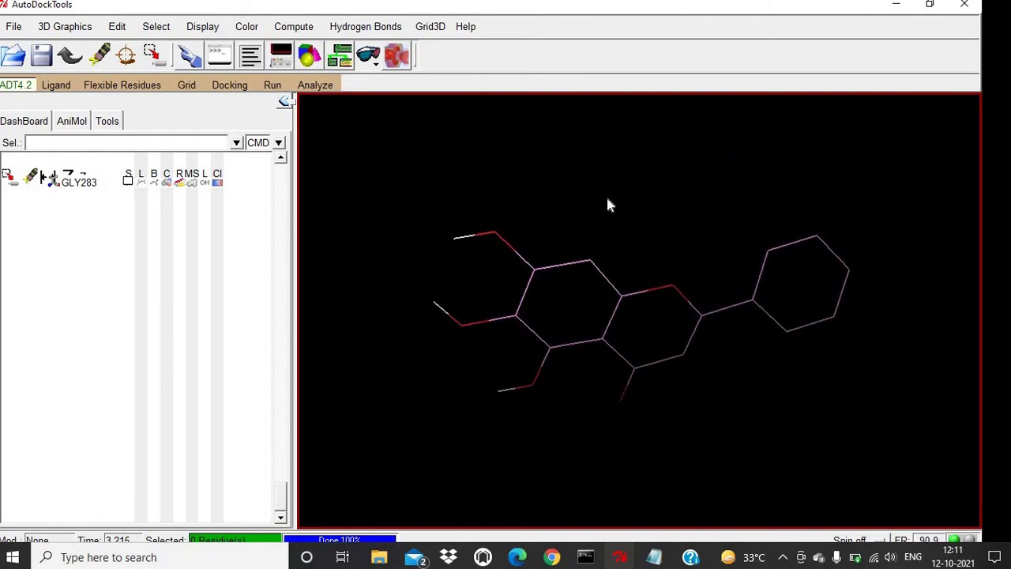
Step: Read the molecule Ligand_H.pdbqt from the Docking folder into the viewer and minimize the Python Shell
{"action": "left_click", "coordinate": [14, 27]}
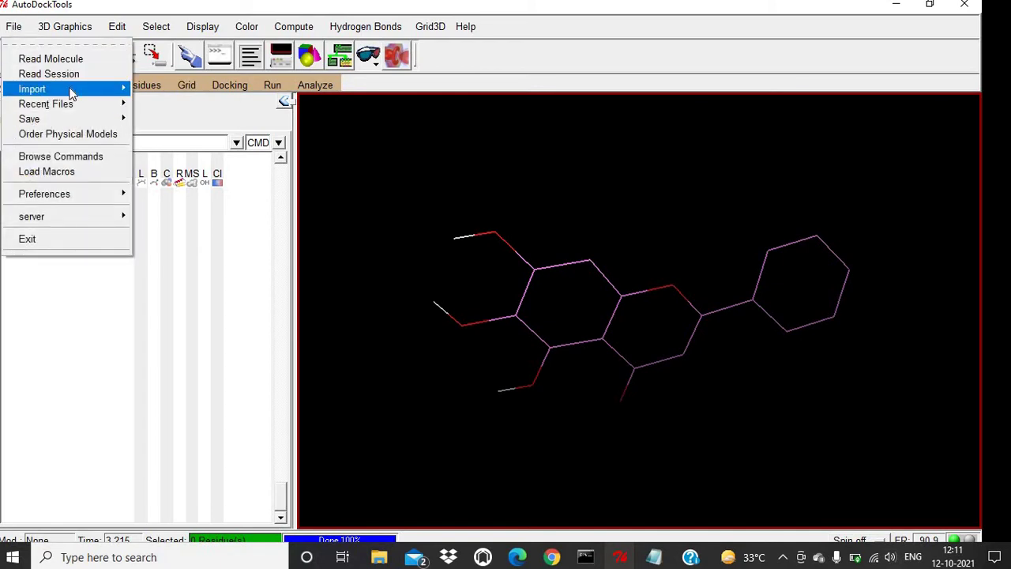
{"action": "left_click", "coordinate": [74, 58]}
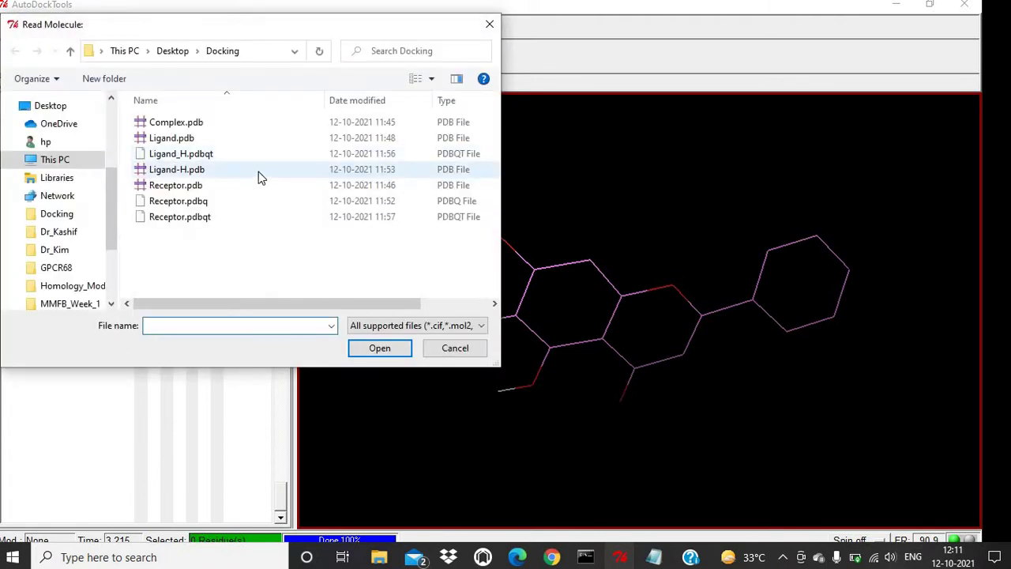
{"action": "double_click", "coordinate": [212, 155]}
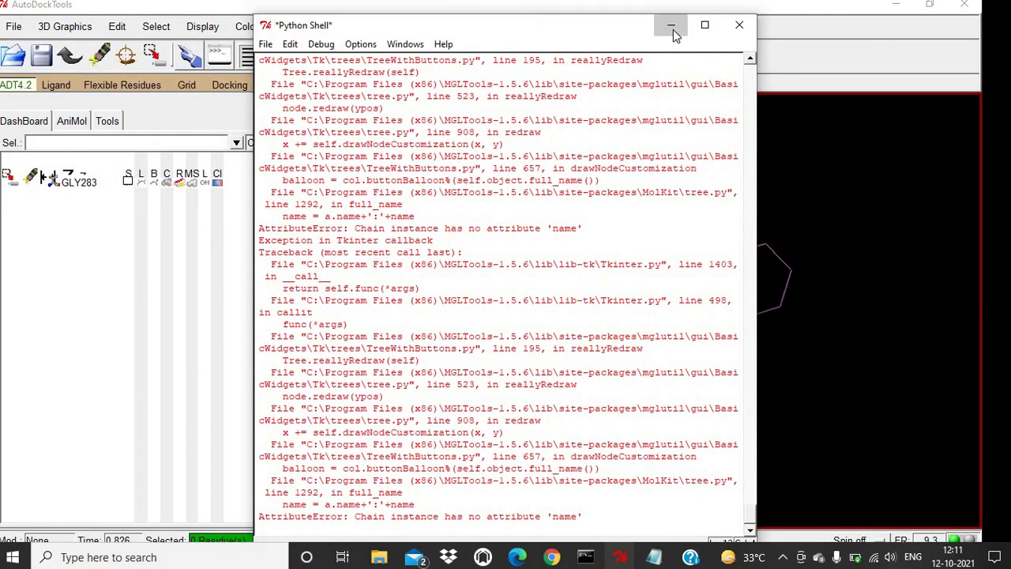
{"action": "left_click", "coordinate": [671, 24]}
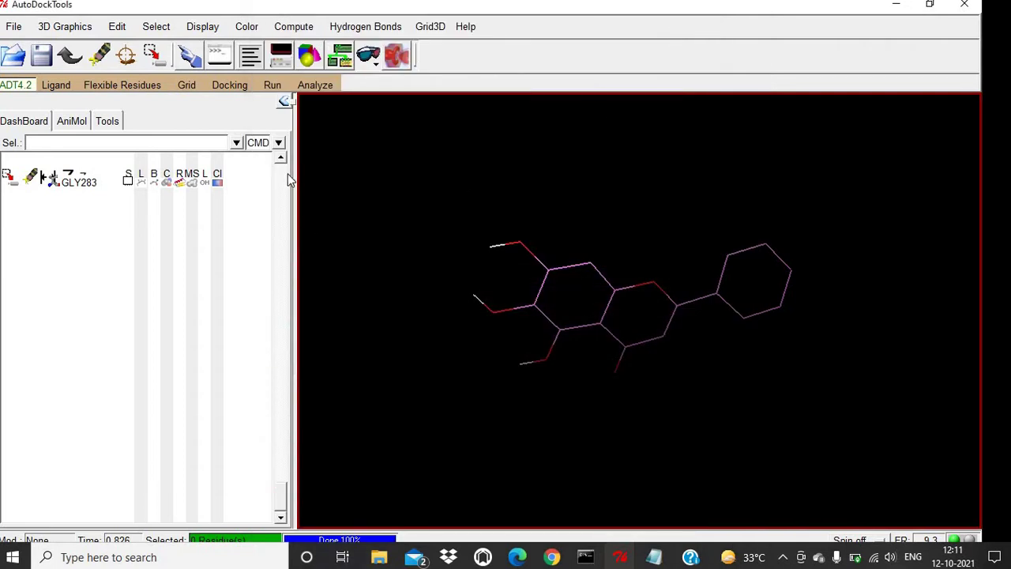
Step: Narrow the dashboard pane beside the 3D viewer and minimize the Python Shell again
{"action": "left_click_drag", "start_coordinate": [293, 174], "coordinate": [356, 174]}
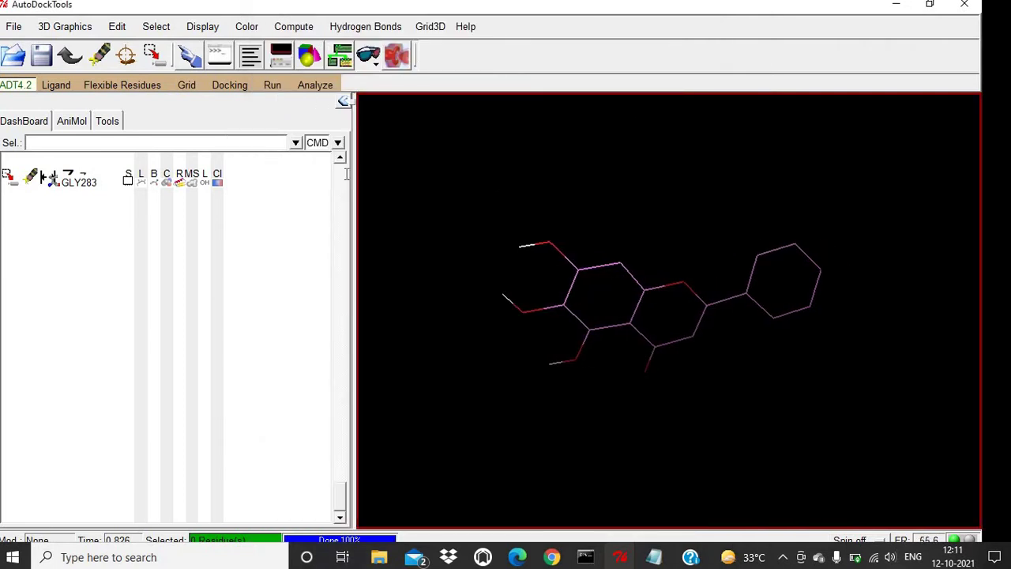
{"action": "left_click", "coordinate": [670, 25]}
{"action": "left_click_drag", "start_coordinate": [352, 190], "coordinate": [264, 186]}
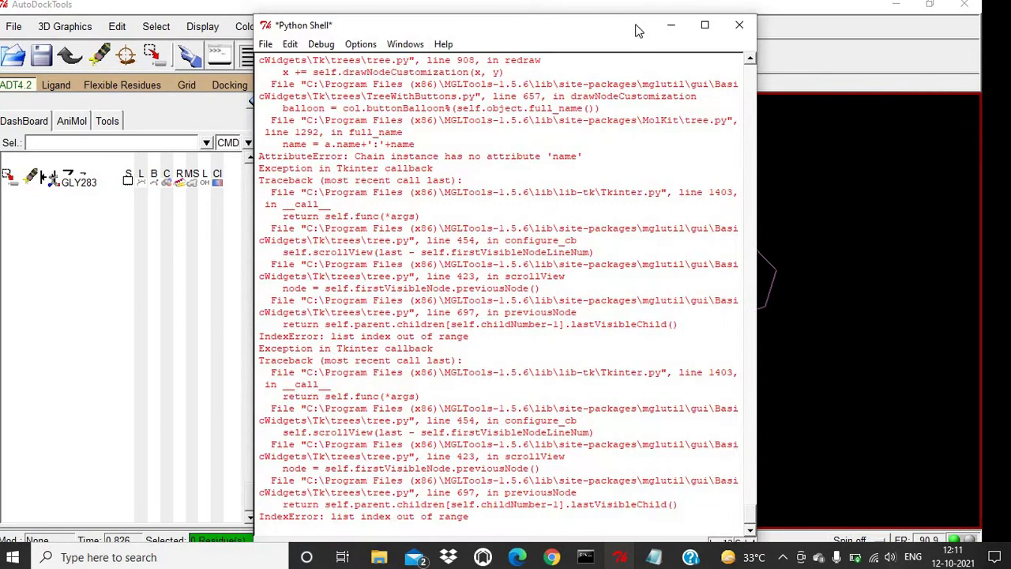
{"action": "left_click", "coordinate": [670, 25]}
Step: Open the conformation player for Ligand_H, minimize the Python Shell, and compare the overlaid ligand poses from several angles
{"action": "left_click", "coordinate": [315, 84]}
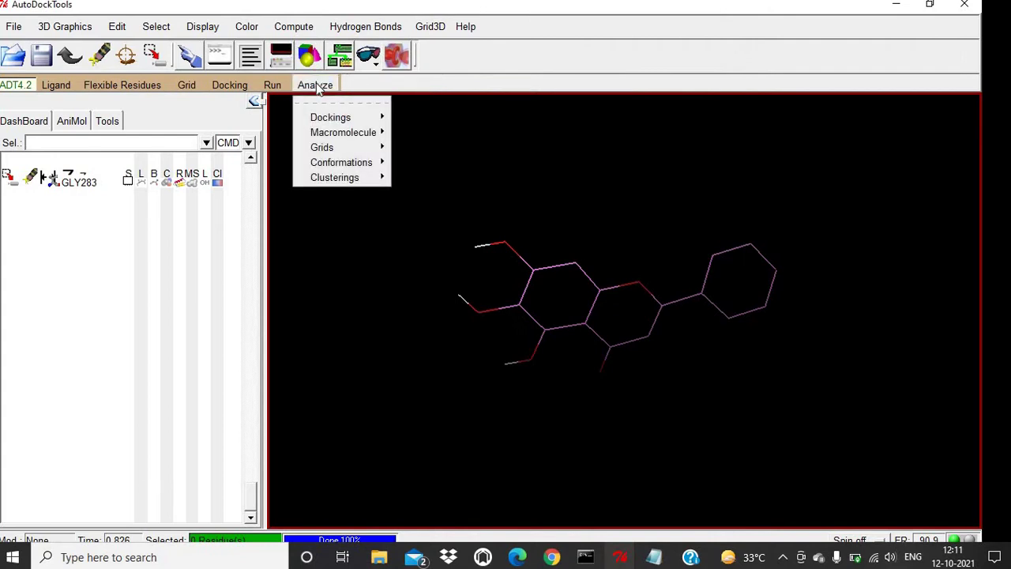
{"action": "mouse_move", "coordinate": [387, 161]}
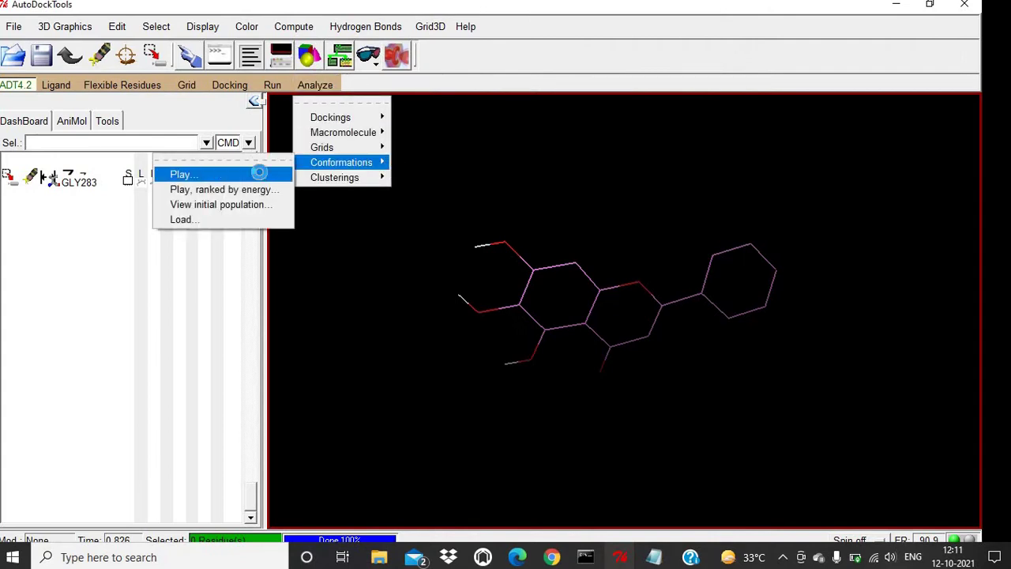
{"action": "left_click", "coordinate": [259, 173]}
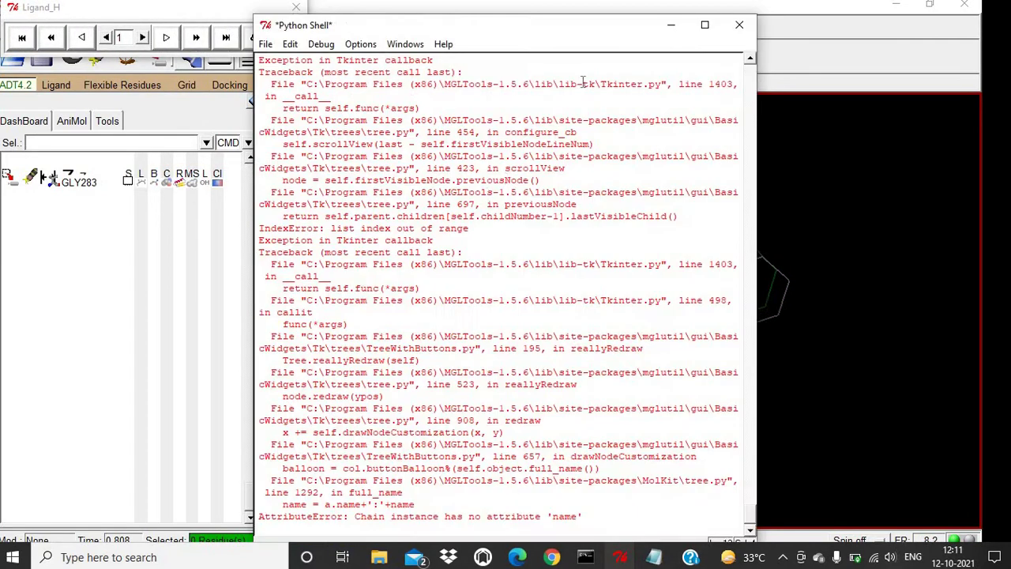
{"action": "left_click", "coordinate": [685, 27]}
{"action": "left_click_drag", "start_coordinate": [656, 349], "coordinate": [638, 255]}
{"action": "left_click_drag", "start_coordinate": [590, 219], "coordinate": [634, 246]}
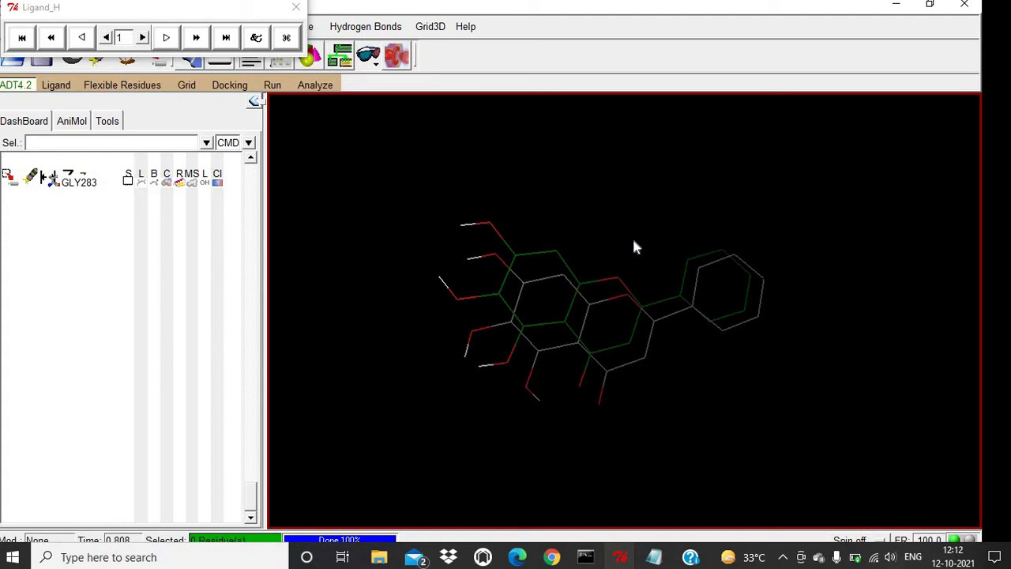
{"action": "left_click_drag", "start_coordinate": [682, 250], "coordinate": [646, 282]}
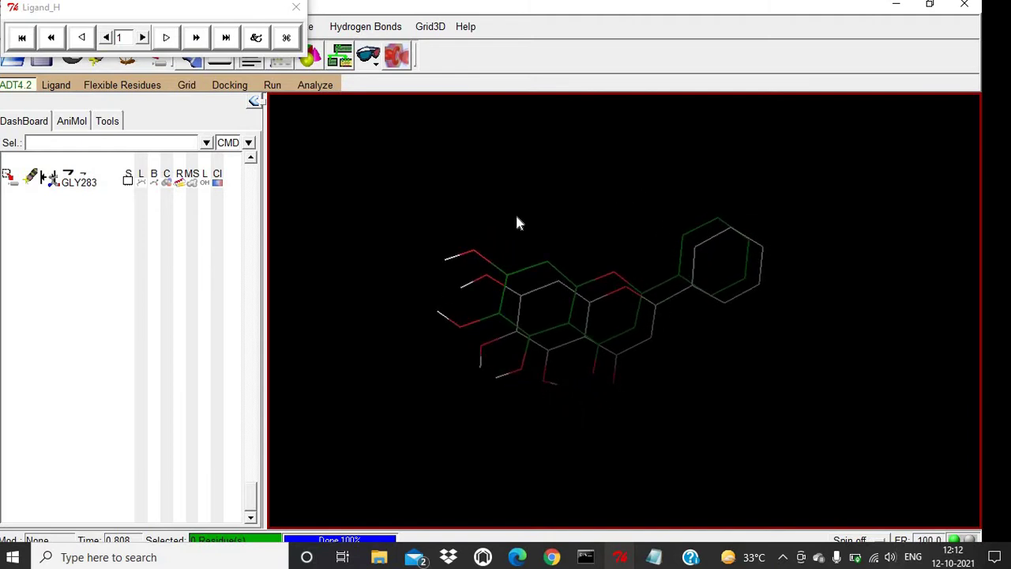
{"action": "left_click_drag", "start_coordinate": [588, 249], "coordinate": [595, 198]}
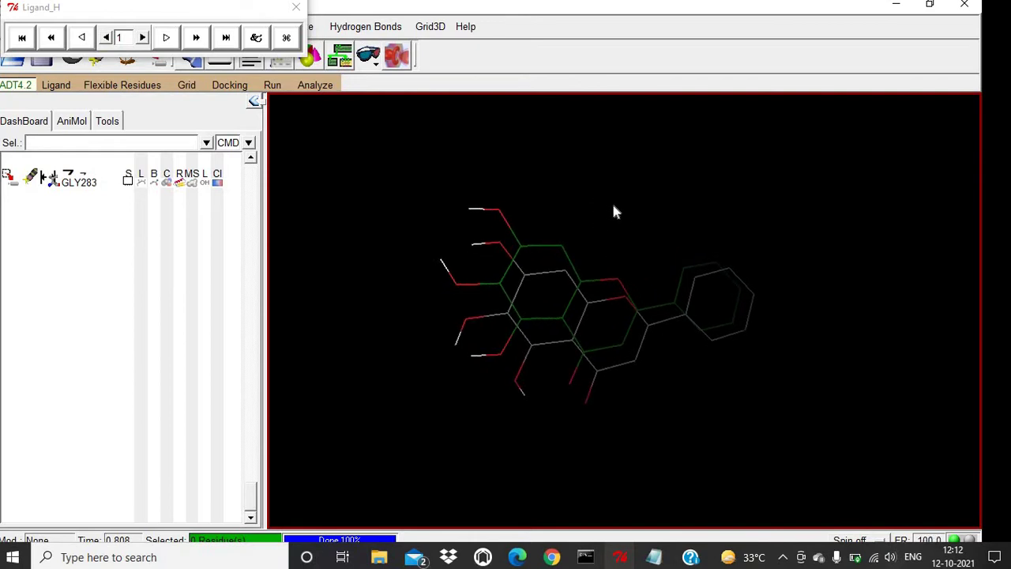
{"action": "scroll", "coordinate": [621, 217], "scroll_direction": "up", "scroll_amount": 2}
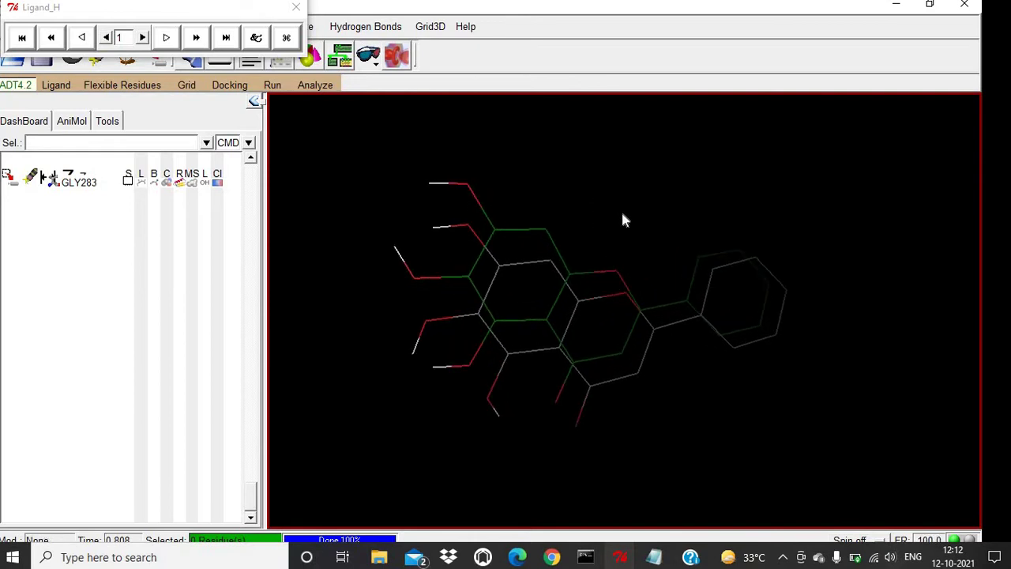
{"action": "left_click_drag", "start_coordinate": [621, 216], "coordinate": [591, 217]}
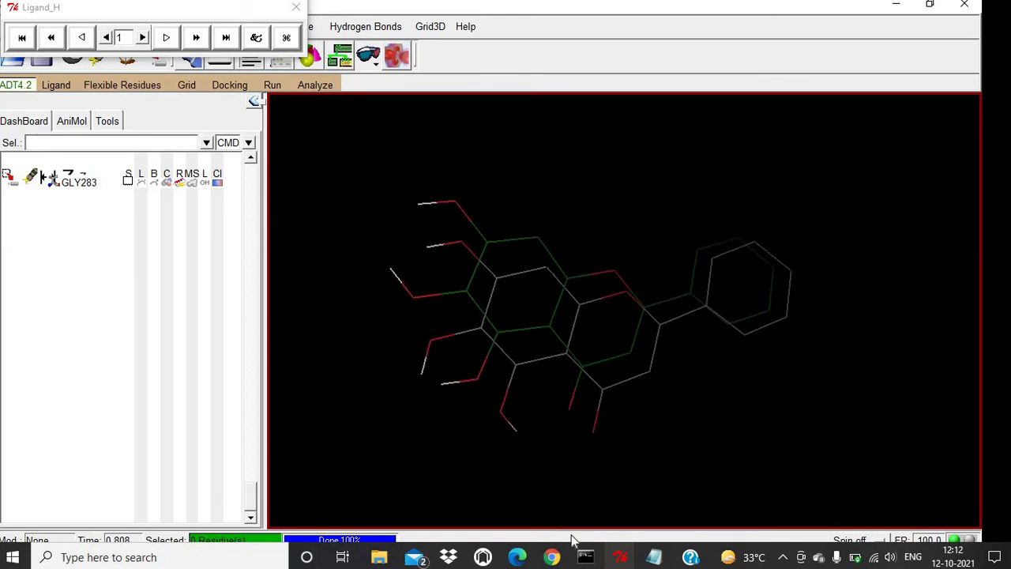
Step: Minimize the outdated Ligand.dlg window, reopen the file from the Docking folder, examine the end of the log for docking progress, and minimize it
{"action": "left_click", "coordinate": [656, 557]}
{"action": "left_click", "coordinate": [843, 167]}
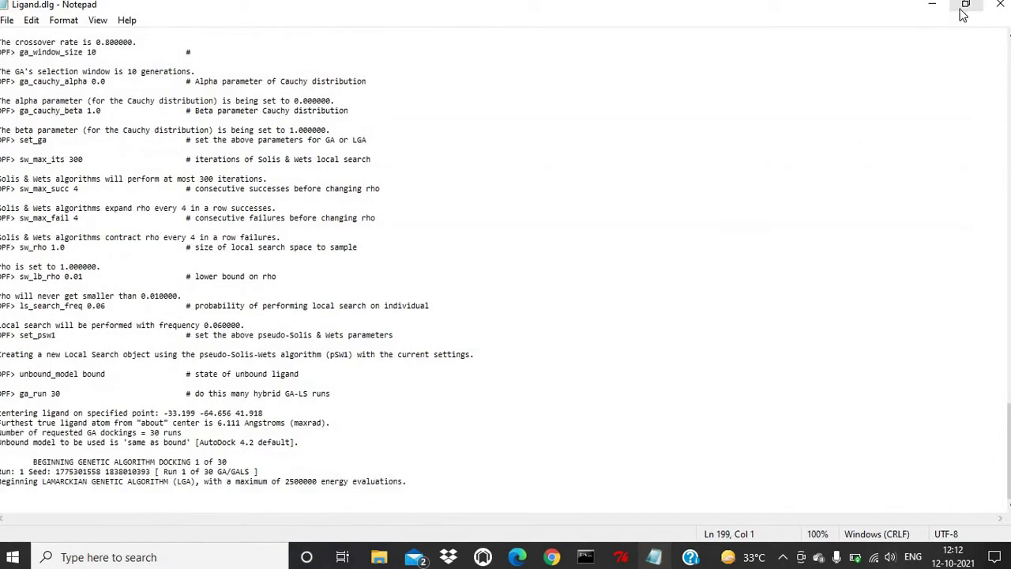
{"action": "left_click", "coordinate": [934, 6]}
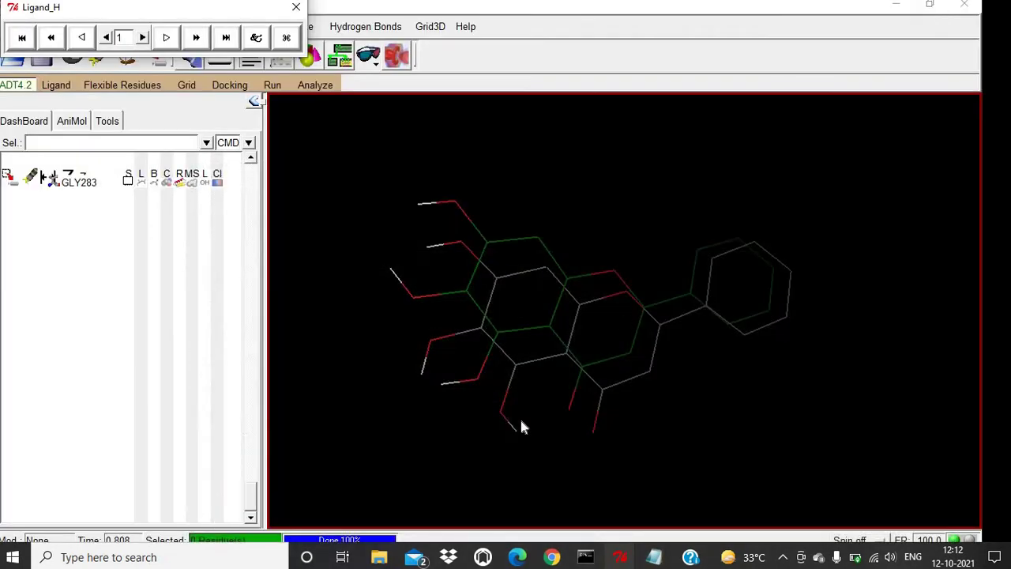
{"action": "mouse_move", "coordinate": [383, 557]}
{"action": "left_click", "coordinate": [450, 502]}
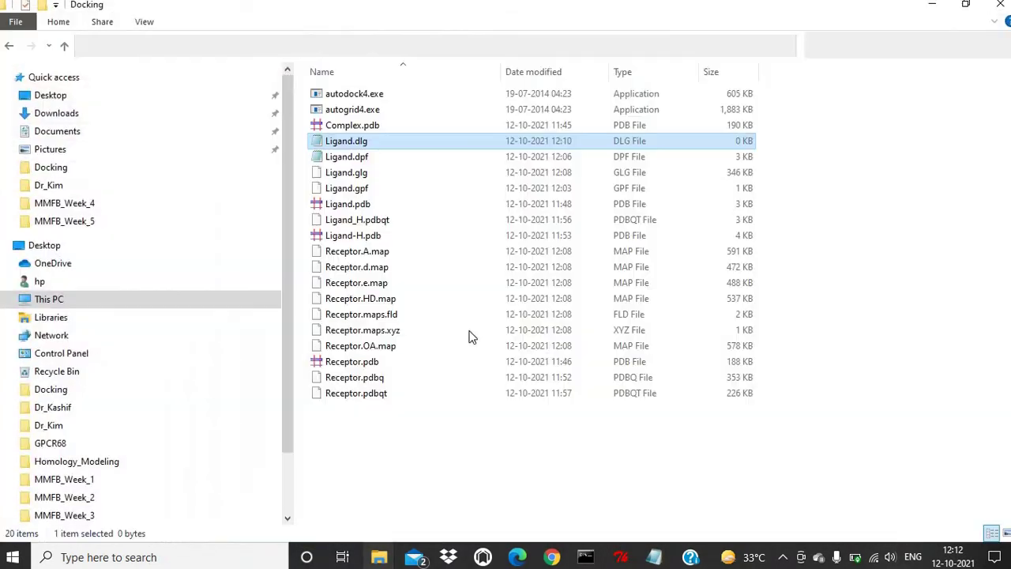
{"action": "double_click", "coordinate": [376, 142]}
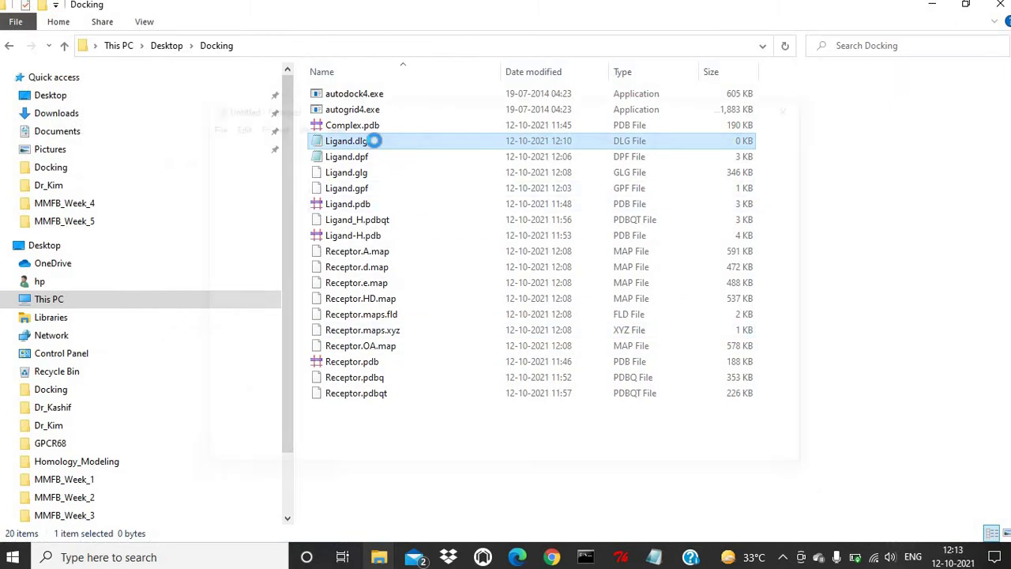
{"action": "left_click_drag", "start_coordinate": [806, 158], "coordinate": [799, 417]}
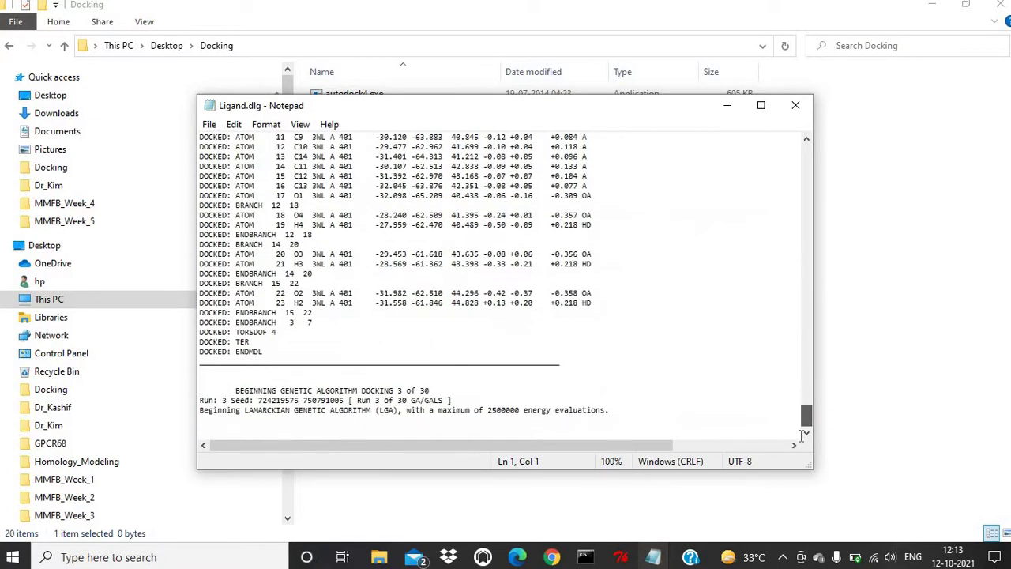
{"action": "left_click", "coordinate": [730, 110]}
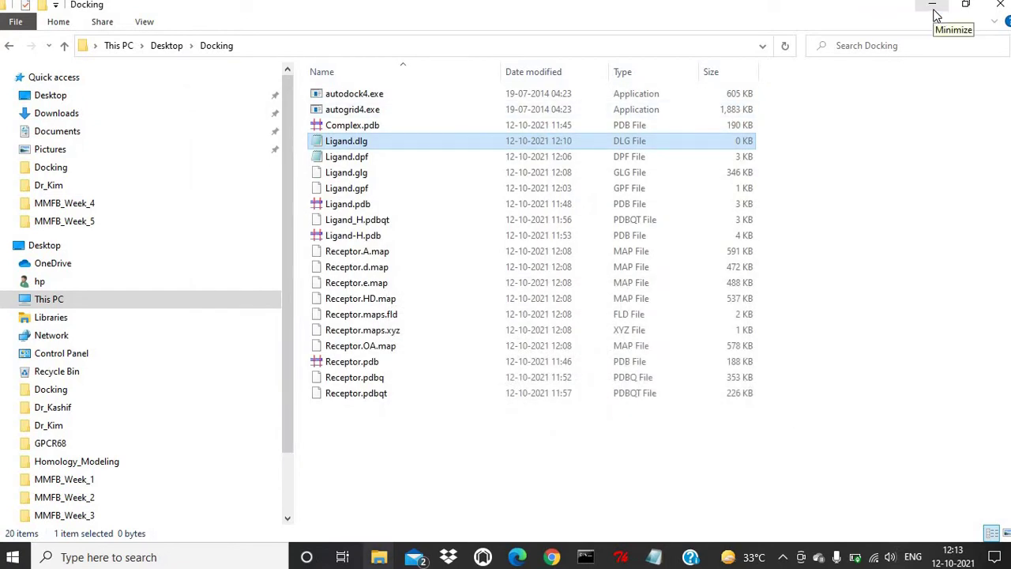
Step: Switch back to AutoDockTools, close the Ligand_H conformation player, delete all molecules, and close the Python Shell
{"action": "left_click", "coordinate": [622, 557]}
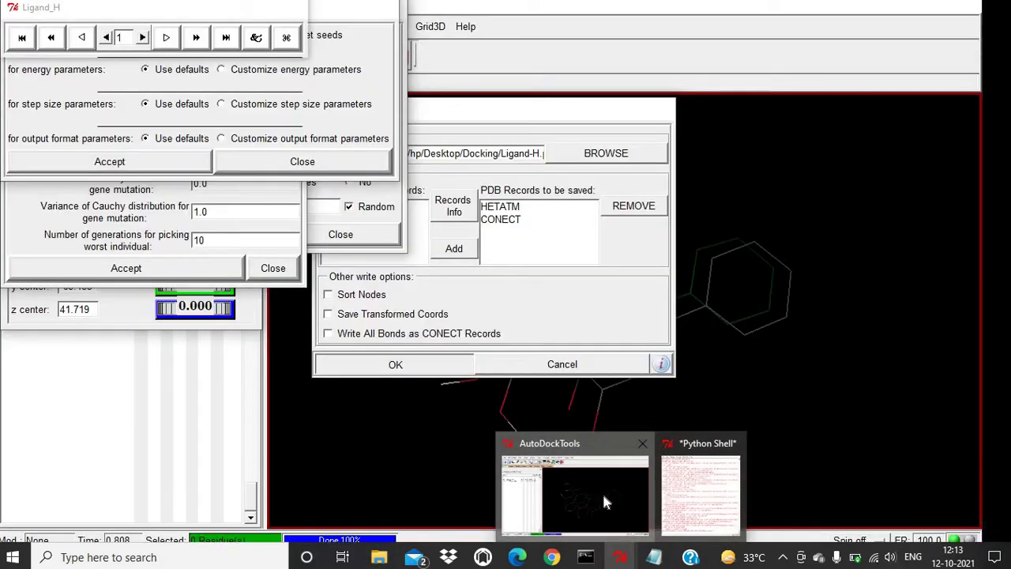
{"action": "left_click", "coordinate": [601, 491]}
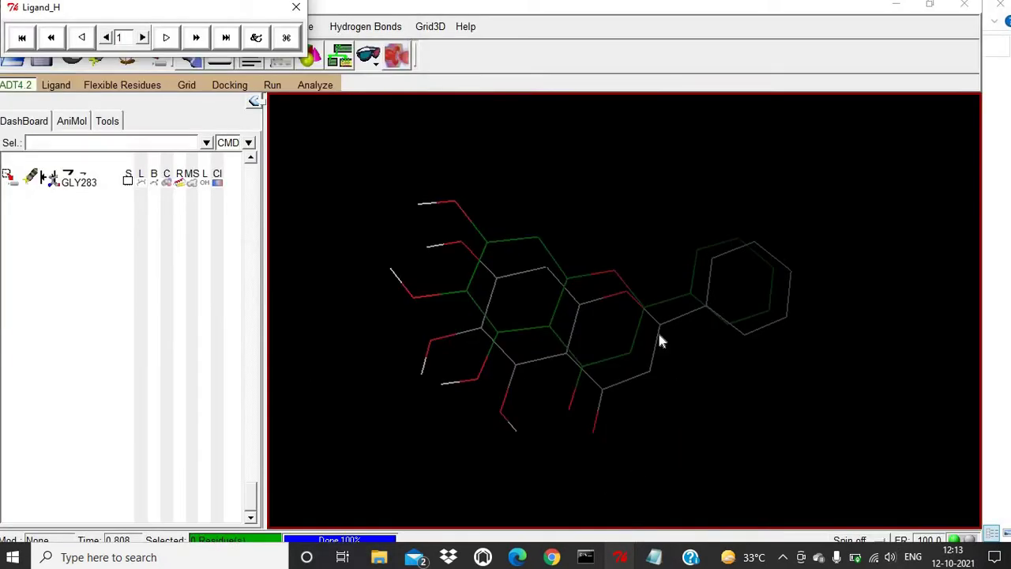
{"action": "left_click_drag", "start_coordinate": [656, 182], "coordinate": [629, 197]}
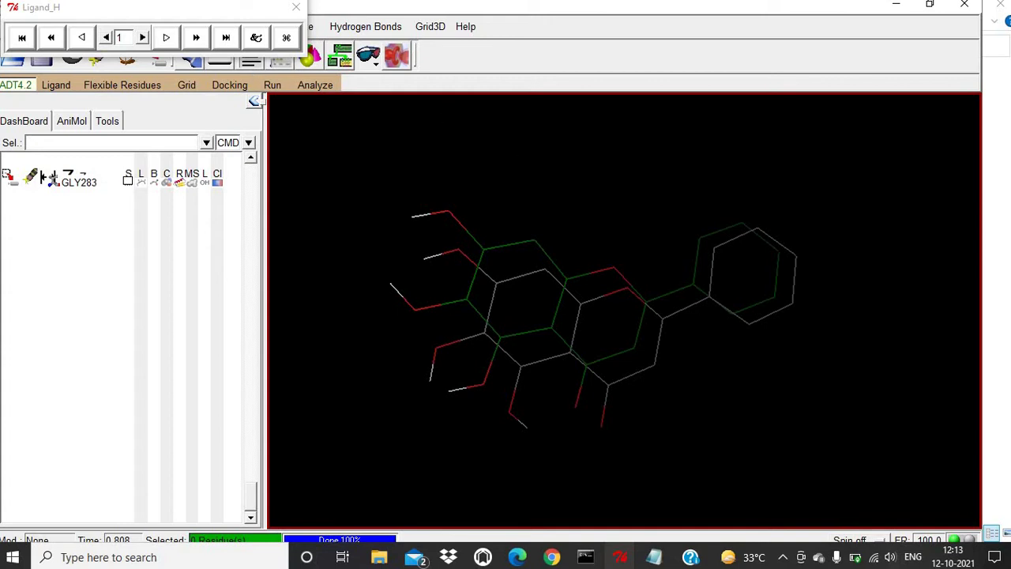
{"action": "left_click", "coordinate": [295, 6]}
{"action": "left_click", "coordinate": [326, 85]}
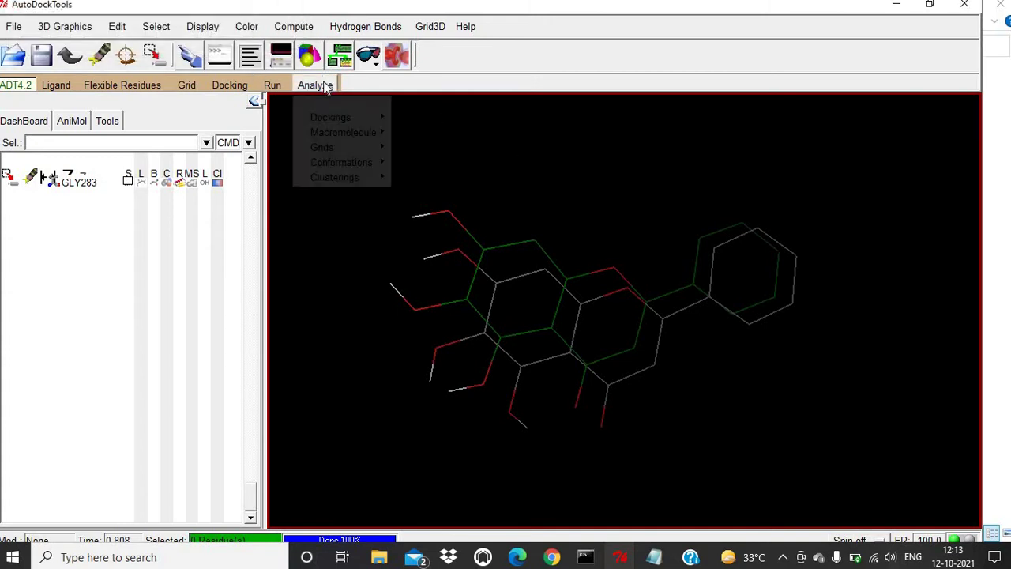
{"action": "left_click", "coordinate": [126, 28]}
{"action": "mouse_move", "coordinate": [150, 89]}
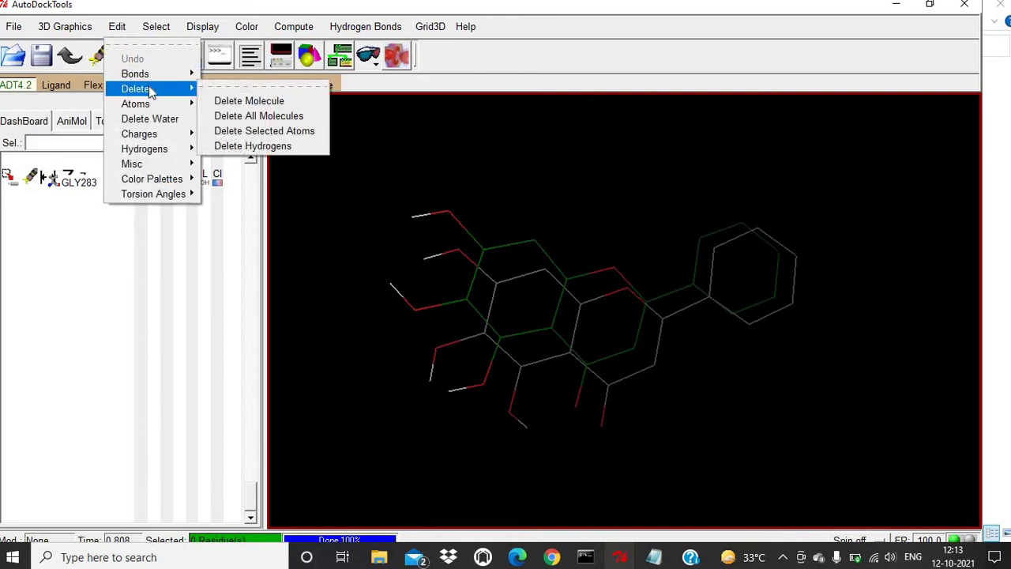
{"action": "left_click", "coordinate": [256, 116]}
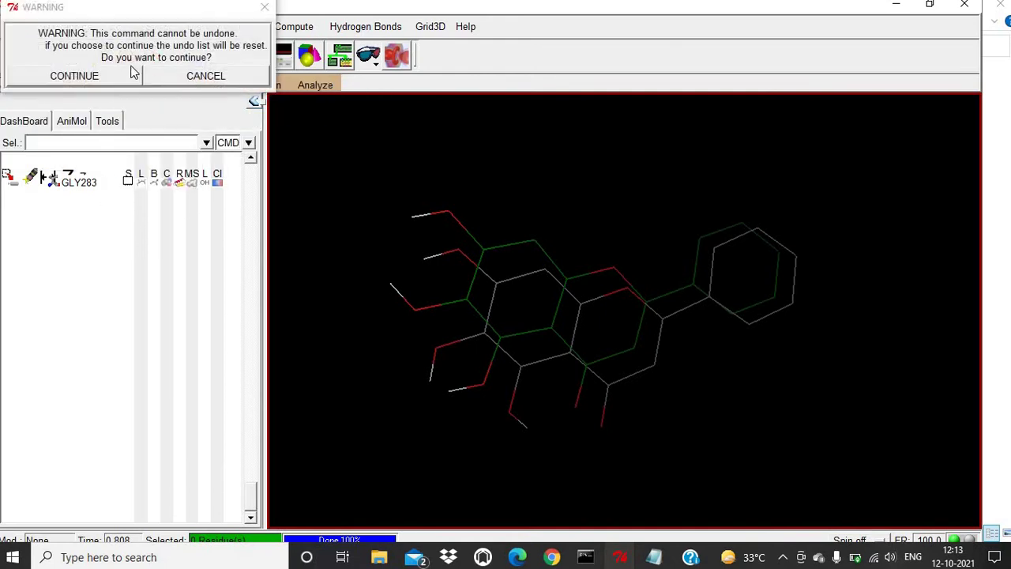
{"action": "left_click", "coordinate": [112, 77]}
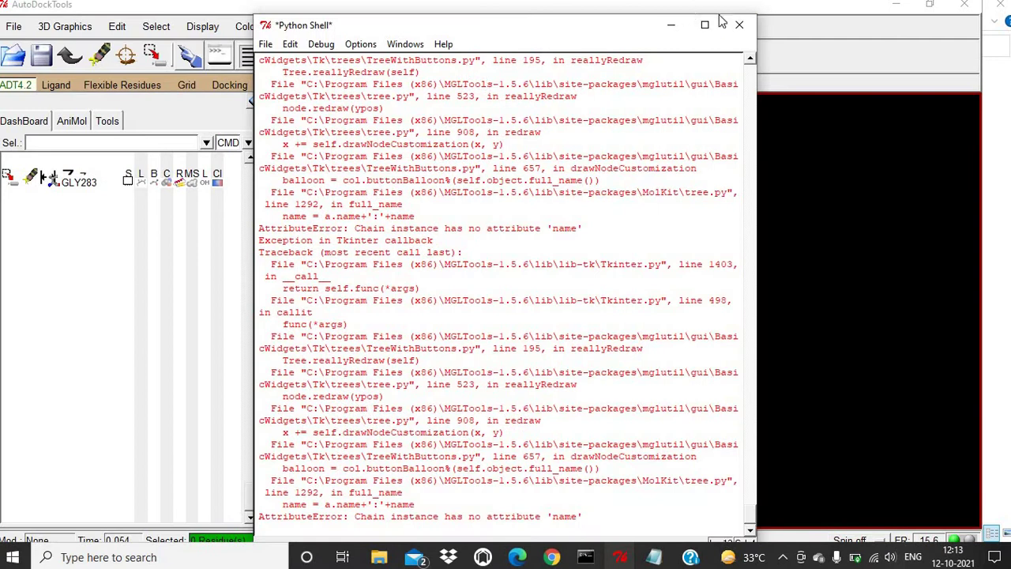
{"action": "left_click", "coordinate": [738, 29]}
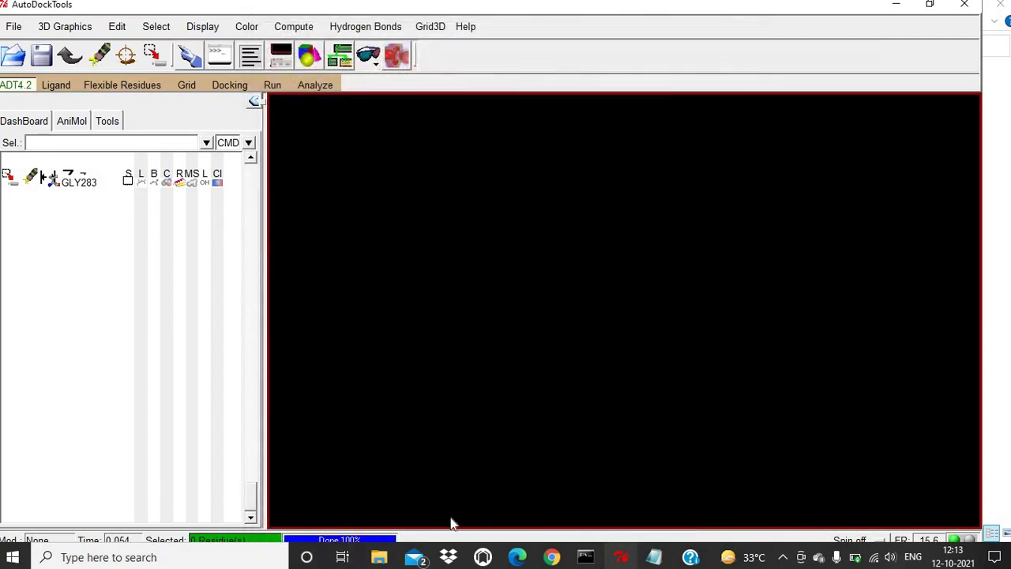
Step: Refresh the Docking folder via Desktop, reopen Ligand.dlg, check the end of the log for docking progress, and minimize it
{"action": "mouse_move", "coordinate": [379, 558]}
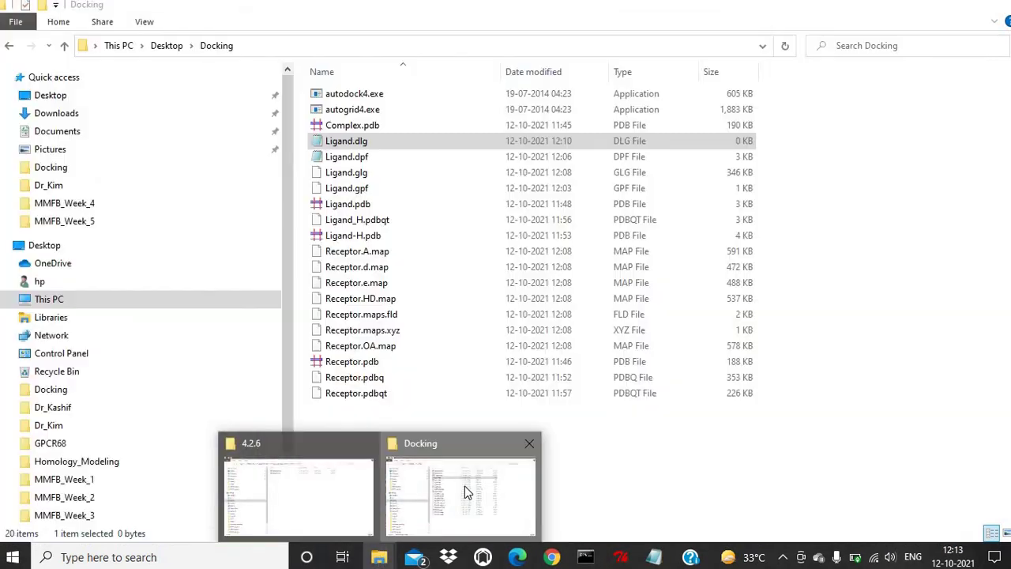
{"action": "left_click", "coordinate": [465, 485]}
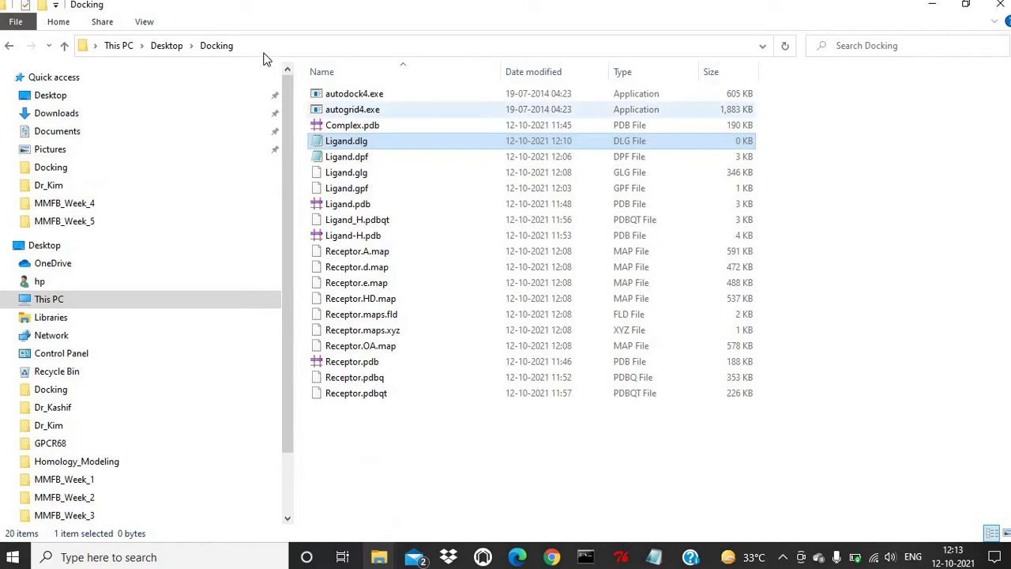
{"action": "left_click", "coordinate": [167, 47]}
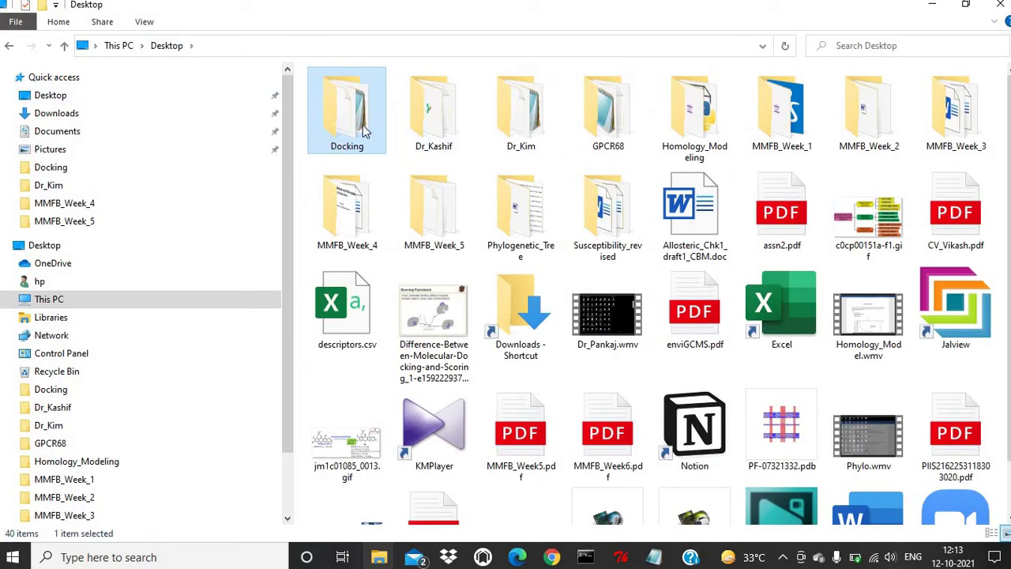
{"action": "double_click", "coordinate": [364, 120]}
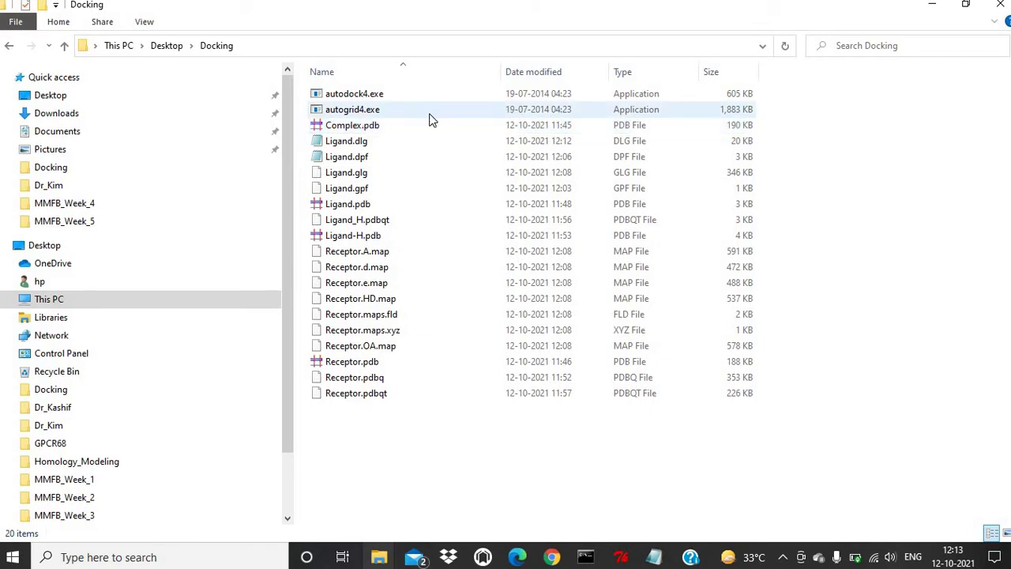
{"action": "double_click", "coordinate": [393, 136]}
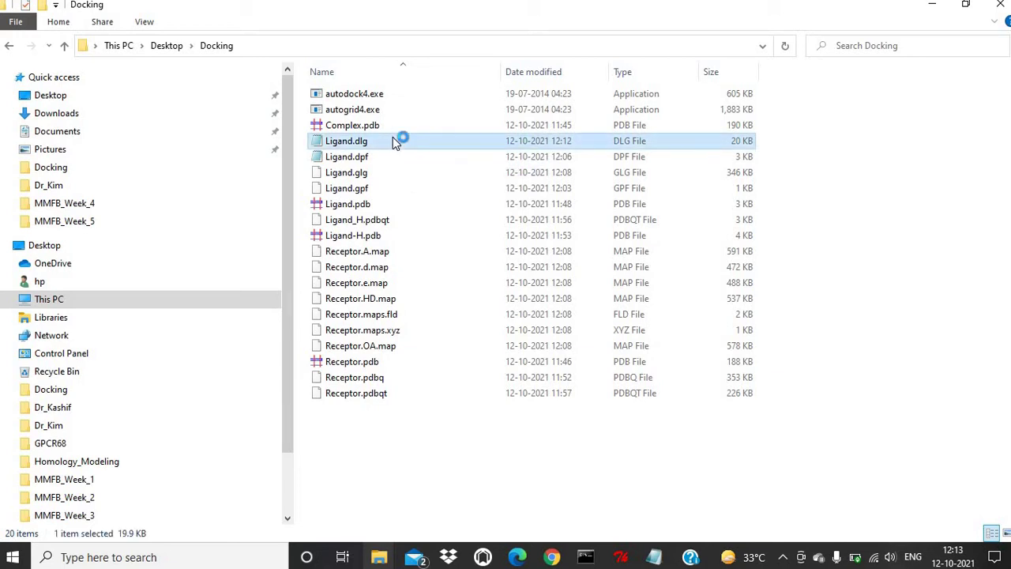
{"action": "left_click", "coordinate": [760, 105]}
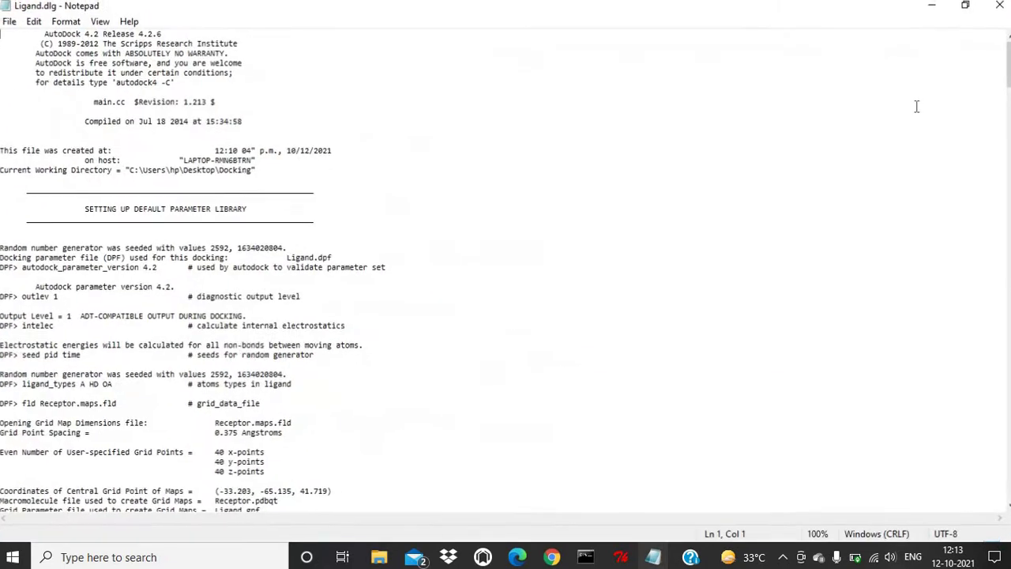
{"action": "left_click_drag", "start_coordinate": [1008, 59], "coordinate": [1007, 476]}
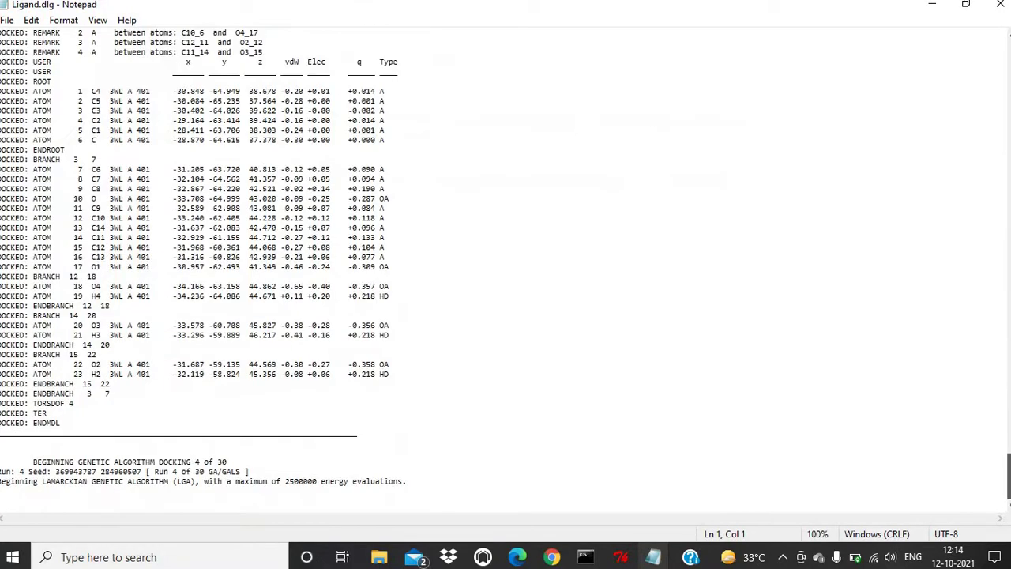
{"action": "left_click", "coordinate": [932, 4]}
Step: Open the Ligand.dlg log from the MMFB_Week_5 folder on the Desktop, maximize it, and find its RMSD table
{"action": "left_click", "coordinate": [173, 46]}
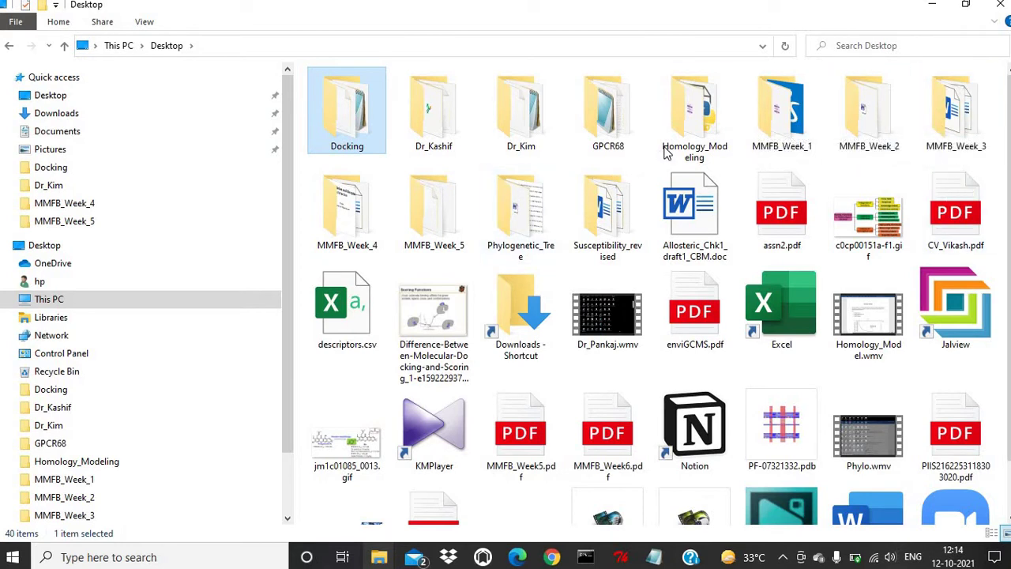
{"action": "double_click", "coordinate": [434, 213]}
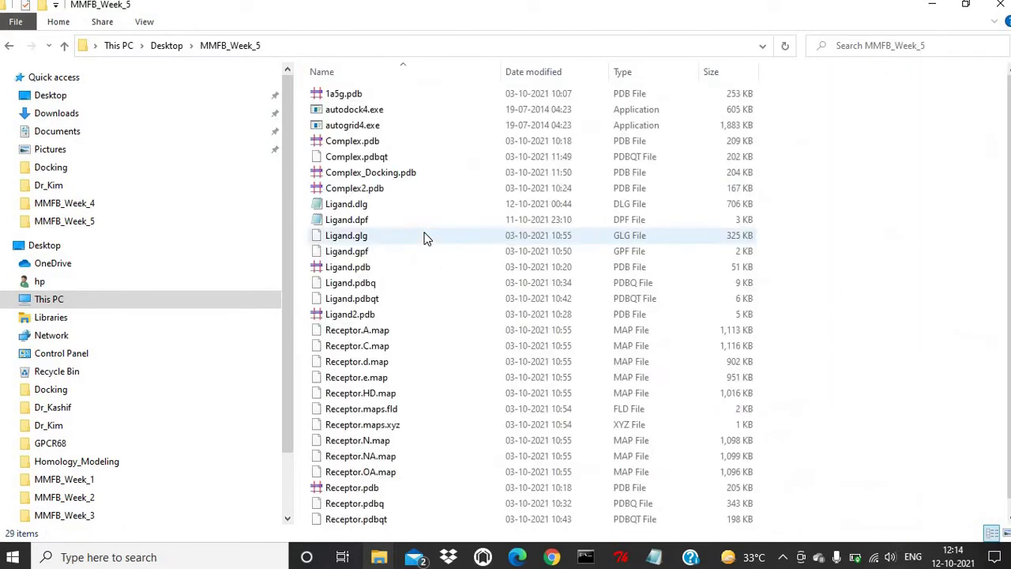
{"action": "double_click", "coordinate": [374, 204]}
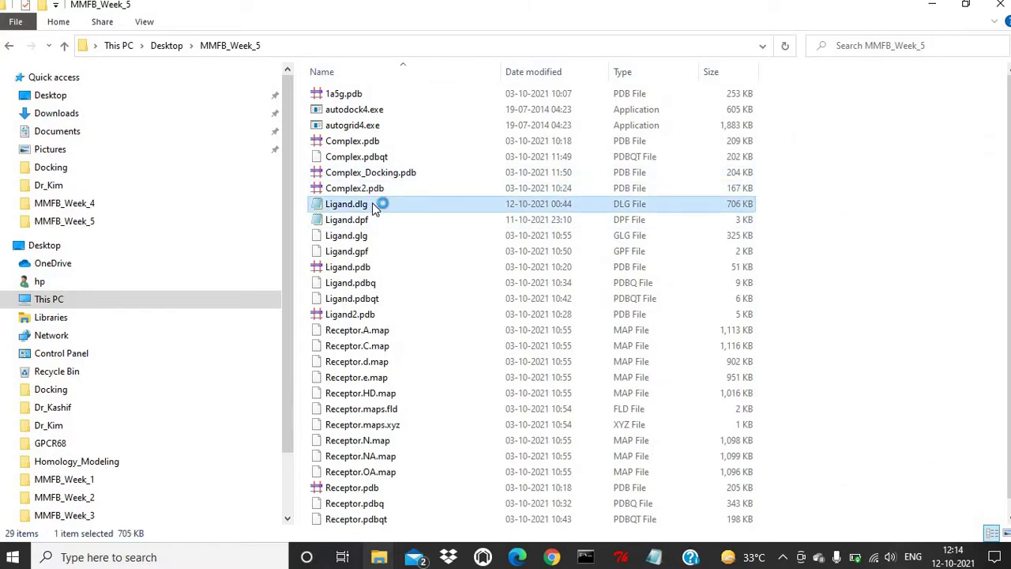
{"action": "left_click", "coordinate": [761, 105]}
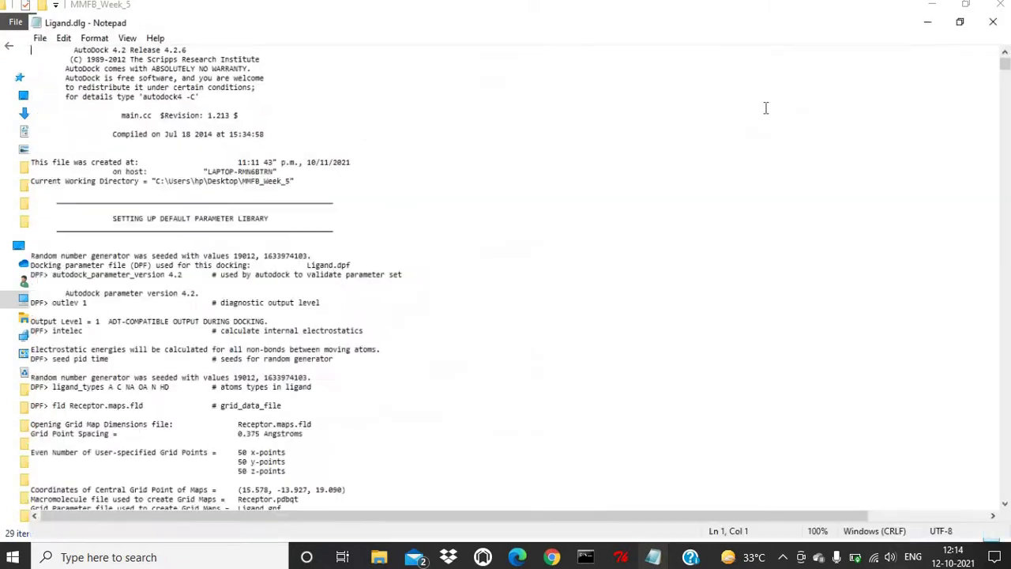
{"action": "left_click_drag", "start_coordinate": [1008, 38], "coordinate": [979, 360]}
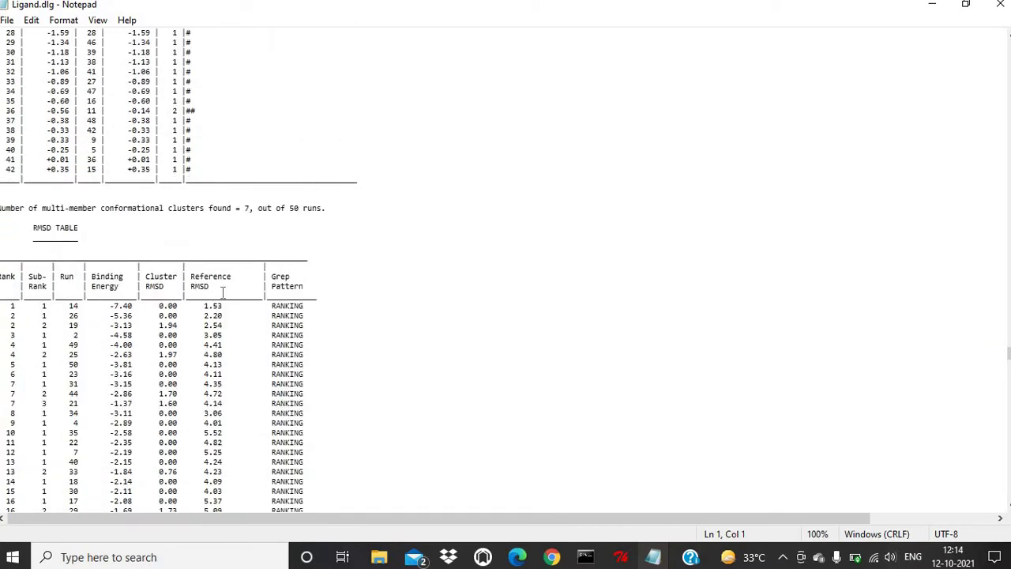
Step: Highlight rank 1 in the RMSD table and examine the clustering histogram above it for binding energies and cluster sizes
{"action": "left_click_drag", "start_coordinate": [3, 310], "coordinate": [19, 309]}
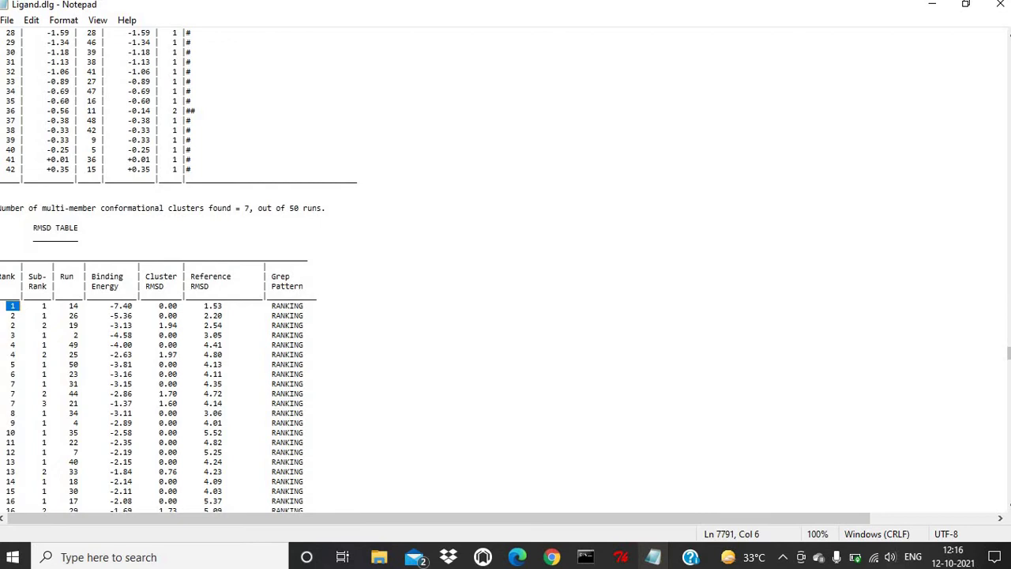
{"action": "scroll", "coordinate": [506, 269], "scroll_direction": "up", "scroll_amount": 19}
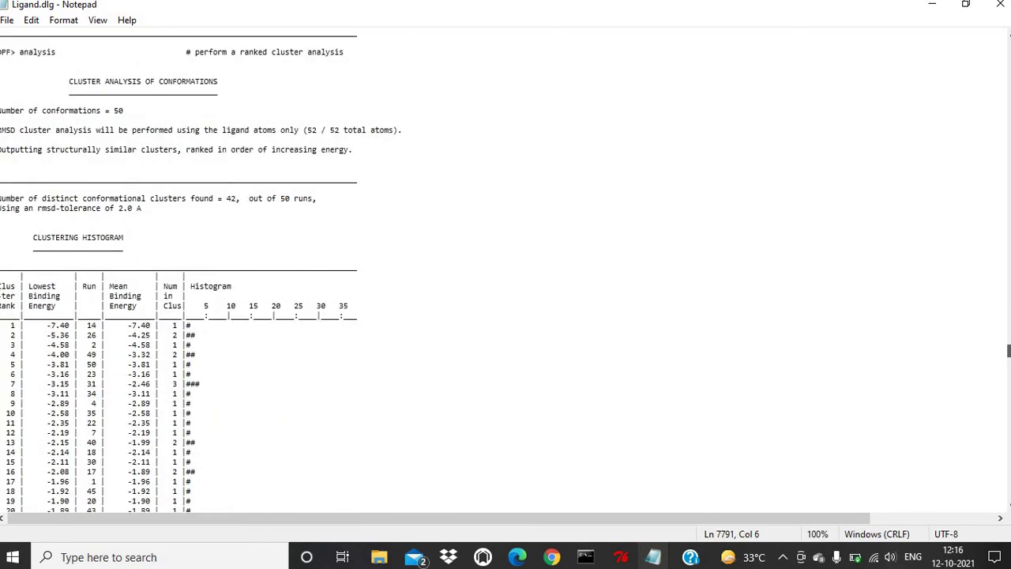
{"action": "scroll", "coordinate": [178, 269], "scroll_direction": "down", "scroll_amount": 6}
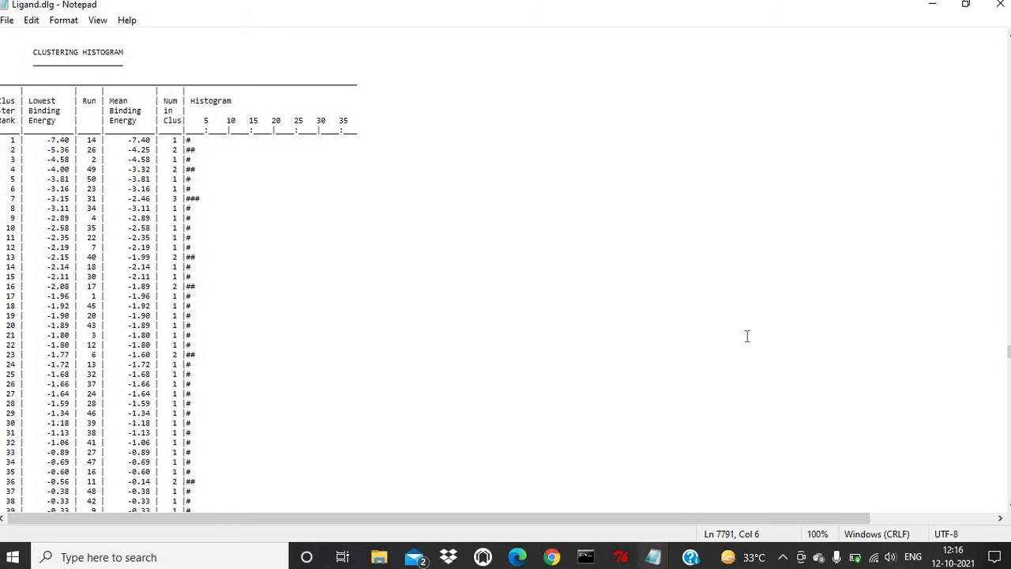
{"action": "left_click", "coordinate": [588, 318]}
{"action": "key", "text": "Down"}
{"action": "key", "text": "Down"}
{"action": "key", "text": "Down"}
{"action": "key", "text": "Down"}
{"action": "key", "text": "Down"}
{"action": "key", "text": "Down"}
{"action": "key", "text": "Down"}
{"action": "key", "text": "Down"}
{"action": "key", "text": "Down"}
{"action": "key", "text": "Down"}
{"action": "key", "text": "Down"}
{"action": "key", "text": "Down"}
{"action": "key", "text": "Down"}
{"action": "key", "text": "Down"}
{"action": "key", "text": "Down"}
{"action": "key", "text": "Down"}
{"action": "key", "text": "Down"}
{"action": "key", "text": "Down"}
{"action": "key", "text": "Down"}
{"action": "key", "text": "Down"}
{"action": "key", "text": "Down"}
{"action": "key", "text": "Down"}
{"action": "key", "text": "Down"}
{"action": "key", "text": "Down"}
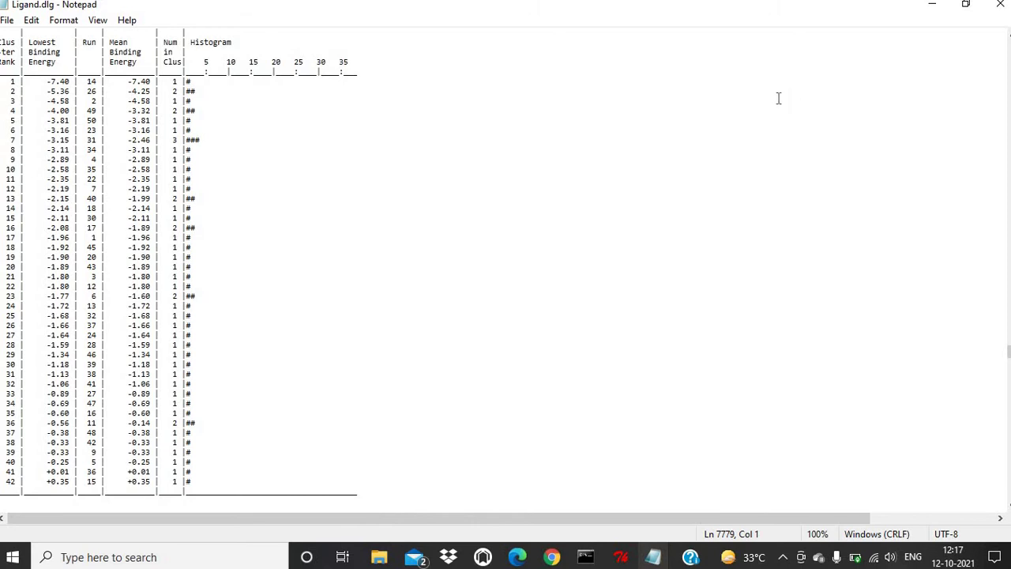
Step: Examine the RMSD table's ranked runs, binding energies, and reference RMSD values, and close the MMFB_Week_5 log
{"action": "left_click", "coordinate": [231, 471]}
{"action": "key", "text": "Down"}
{"action": "key", "text": "Down"}
{"action": "key", "text": "Down"}
{"action": "key", "text": "Down"}
{"action": "key", "text": "Down"}
{"action": "key", "text": "Down"}
{"action": "key", "text": "Down"}
{"action": "key", "text": "Down"}
{"action": "key", "text": "Down"}
{"action": "key", "text": "Down"}
{"action": "key", "text": "Down"}
{"action": "key", "text": "Down"}
{"action": "key", "text": "Down"}
{"action": "key", "text": "Down"}
{"action": "key", "text": "Down"}
{"action": "key", "text": "Down"}
{"action": "key", "text": "Down"}
{"action": "key", "text": "Down"}
{"action": "key", "text": "Down"}
{"action": "key", "text": "Down"}
{"action": "key", "text": "Down"}
{"action": "key", "text": "Down"}
{"action": "key", "text": "Down"}
{"action": "key", "text": "Down"}
{"action": "key", "text": "Down"}
{"action": "key", "text": "Down"}
{"action": "key", "text": "Down"}
{"action": "key", "text": "Down"}
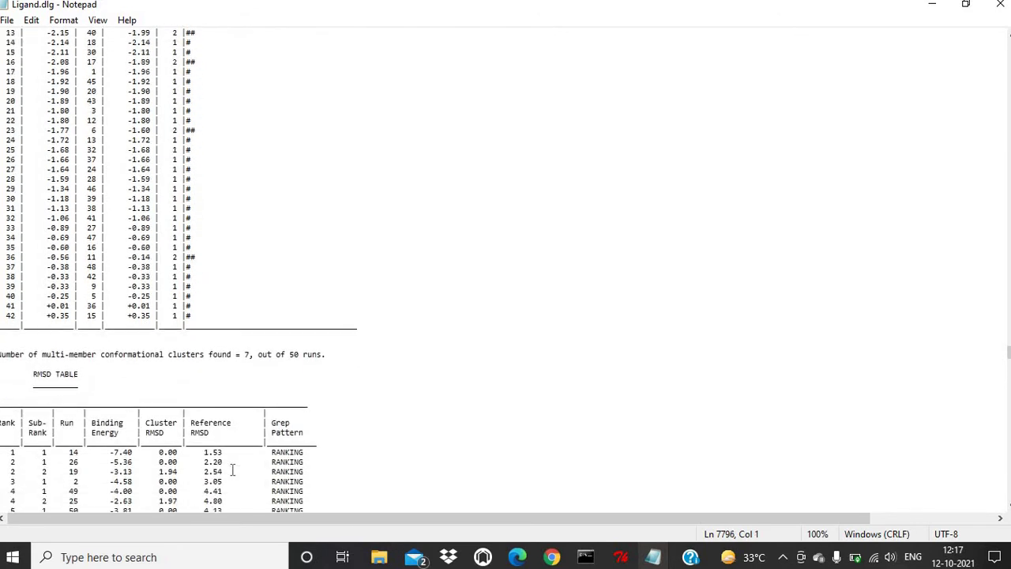
{"action": "key", "text": "Down"}
{"action": "key", "text": "Down"}
{"action": "key", "text": "Down"}
{"action": "key", "text": "Down"}
{"action": "key", "text": "Down"}
{"action": "key", "text": "Down"}
{"action": "key", "text": "Down"}
{"action": "key", "text": "Down"}
{"action": "key", "text": "Down"}
{"action": "key", "text": "Down"}
{"action": "key", "text": "Down"}
{"action": "key", "text": "Down"}
{"action": "key", "text": "Down"}
{"action": "key", "text": "Down"}
{"action": "key", "text": "Down"}
{"action": "key", "text": "Down"}
{"action": "key", "text": "Down"}
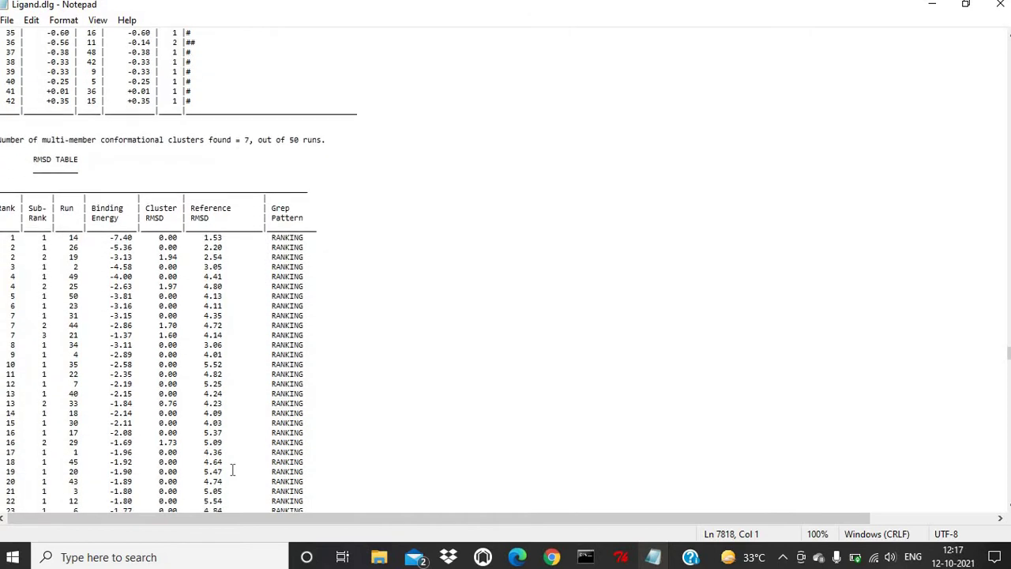
{"action": "key", "text": "Down"}
{"action": "key", "text": "Down"}
{"action": "key", "text": "Down"}
{"action": "key", "text": "Down"}
{"action": "key", "text": "Down"}
{"action": "key", "text": "Down"}
{"action": "key", "text": "Down"}
{"action": "key", "text": "Down"}
{"action": "key", "text": "Down"}
{"action": "key", "text": "Down"}
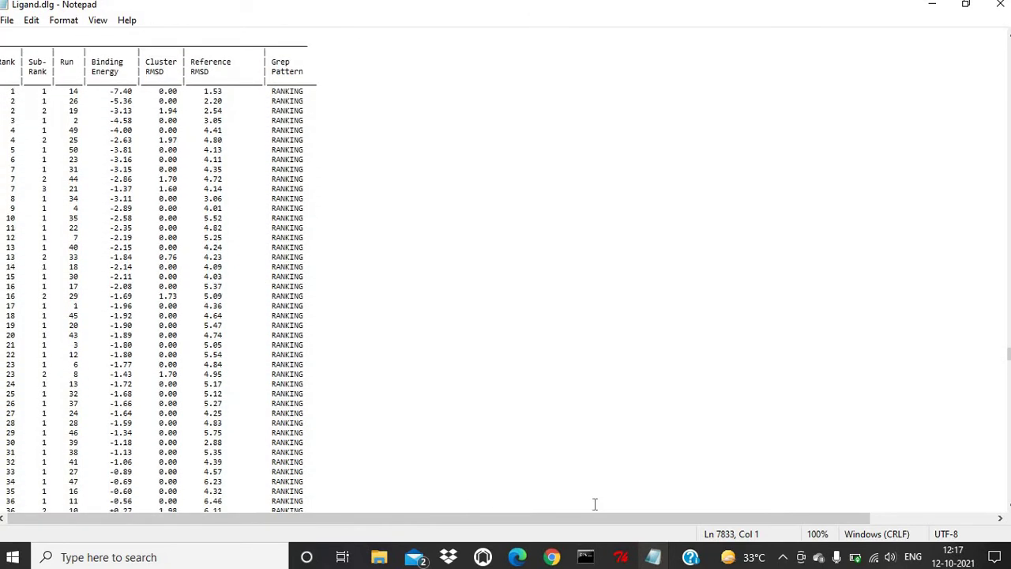
{"action": "left_click", "coordinate": [662, 559]}
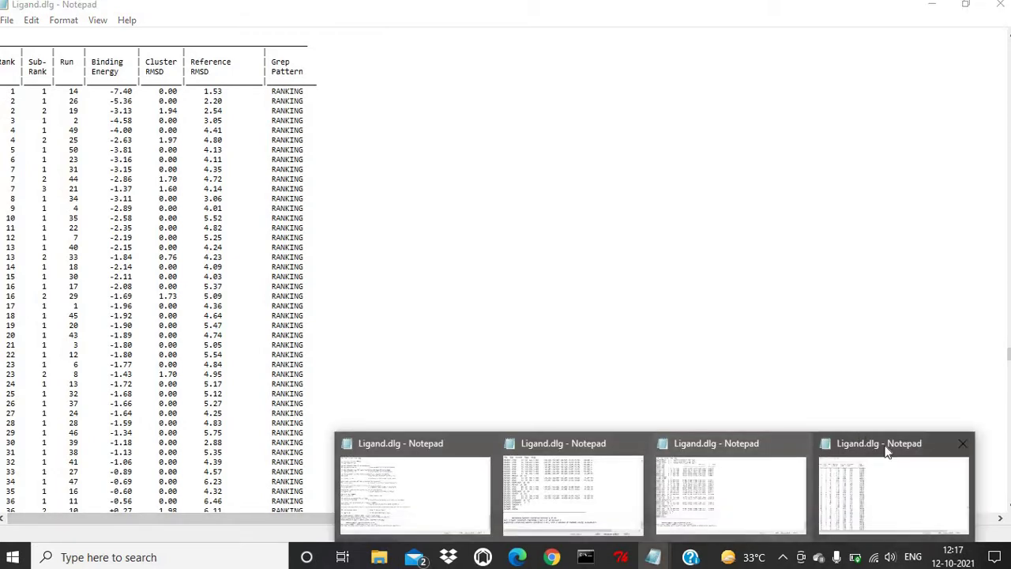
{"action": "left_click", "coordinate": [879, 479]}
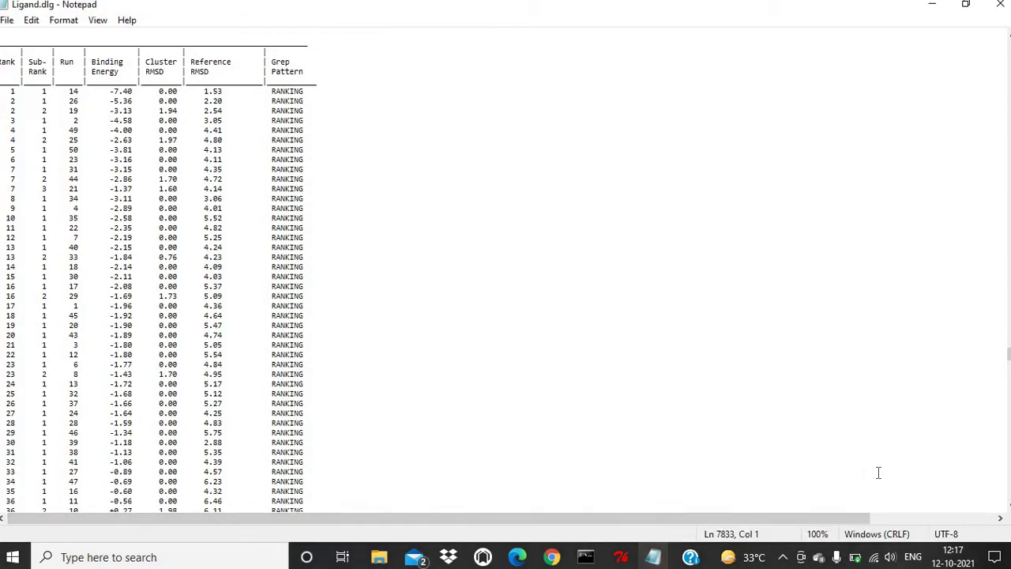
{"action": "left_click", "coordinate": [1001, 10]}
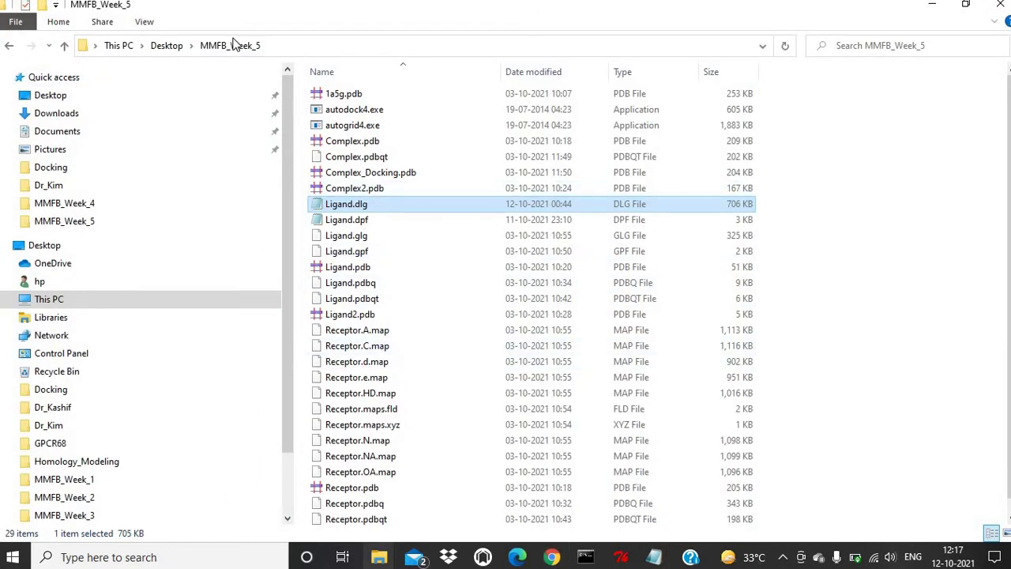
Step: Return to the Docking folder, reopen its Ligand.dlg, and check the latest docking run near the end of the log
{"action": "left_click", "coordinate": [166, 45]}
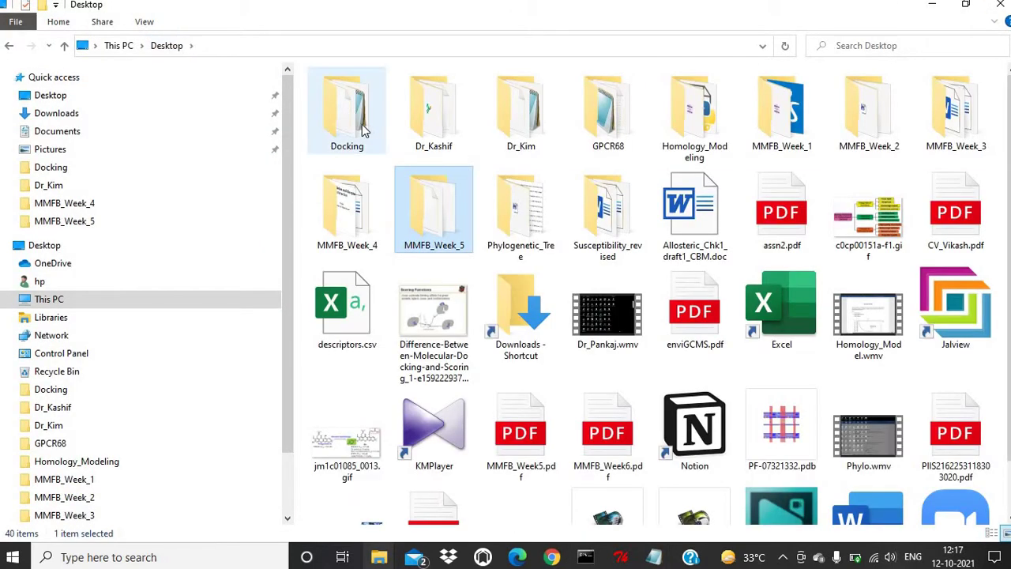
{"action": "double_click", "coordinate": [359, 122]}
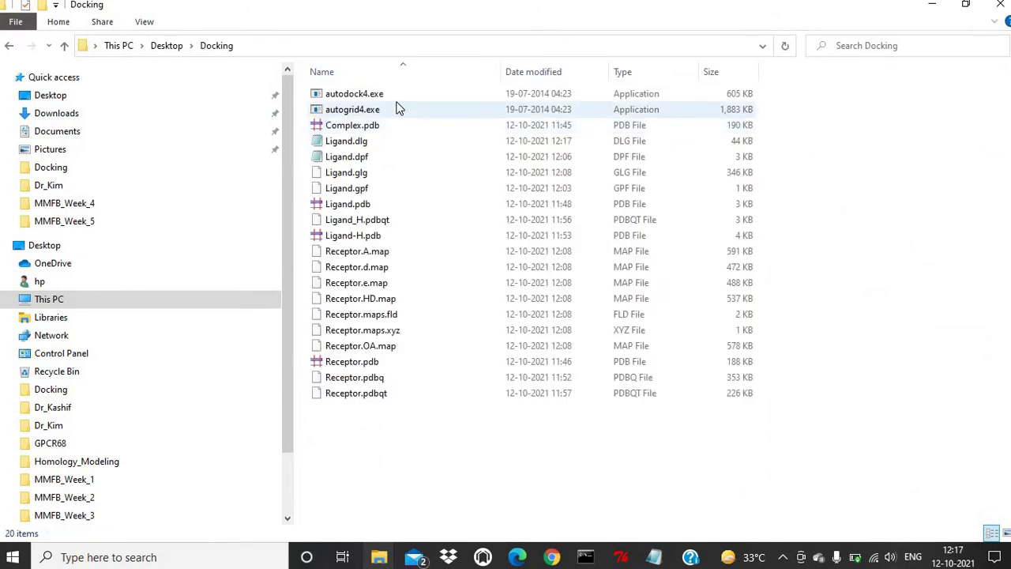
{"action": "left_click", "coordinate": [385, 147]}
{"action": "double_click", "coordinate": [385, 147]}
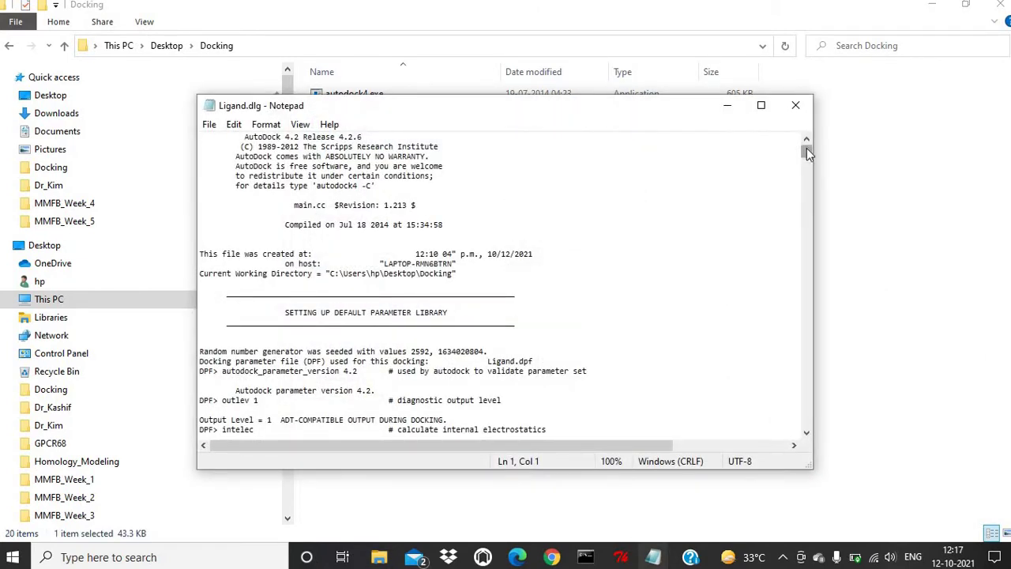
{"action": "left_click_drag", "start_coordinate": [807, 148], "coordinate": [805, 405]}
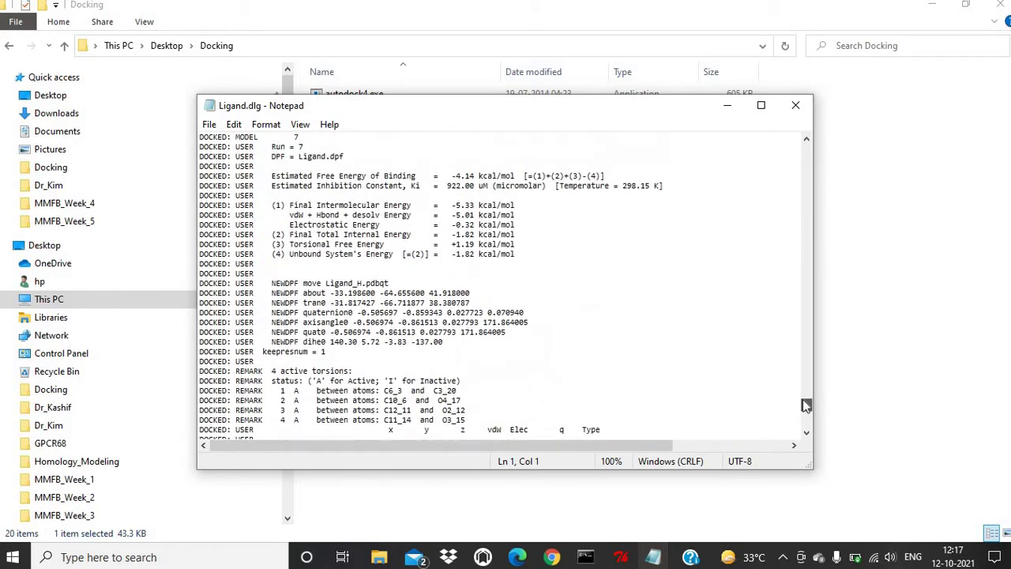
Step: Switch to AutoDockTools, load the docking log Ligand.dlg from the Docking folder for analysis, dismiss the message, and rotate the ligand
{"action": "key", "text": "alt+Tab"}
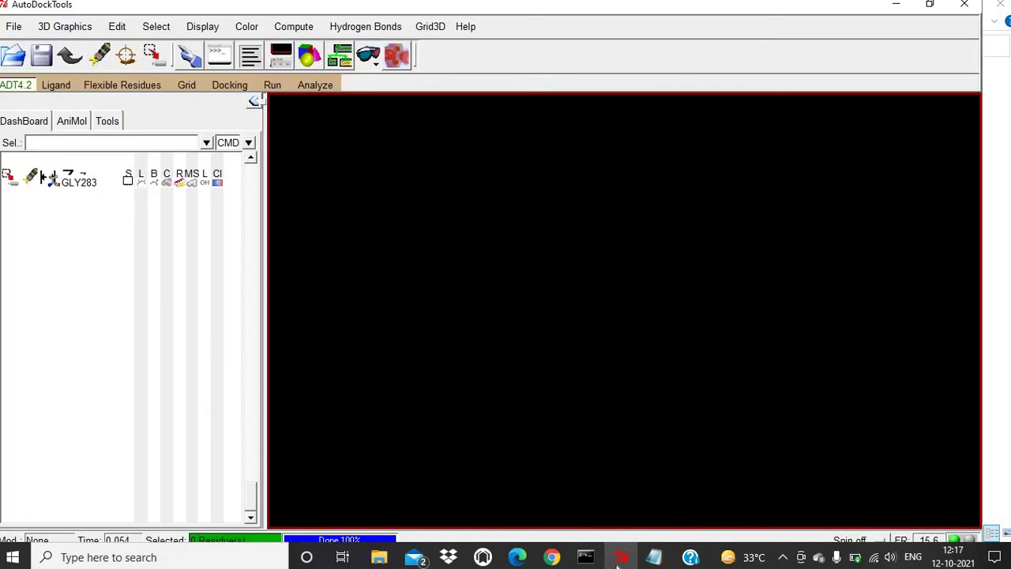
{"action": "left_click", "coordinate": [309, 87]}
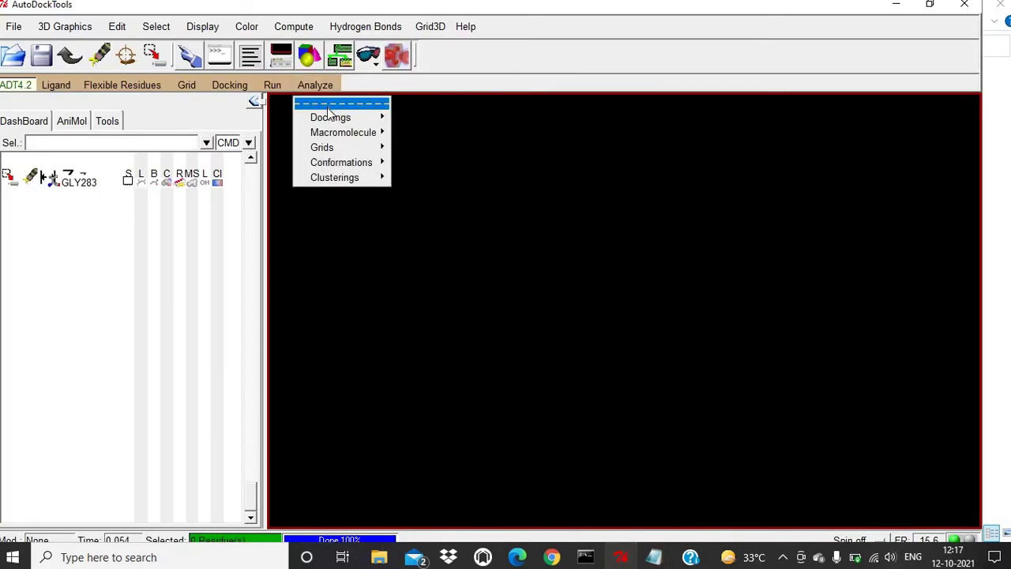
{"action": "mouse_move", "coordinate": [330, 117]}
{"action": "left_click", "coordinate": [416, 129]}
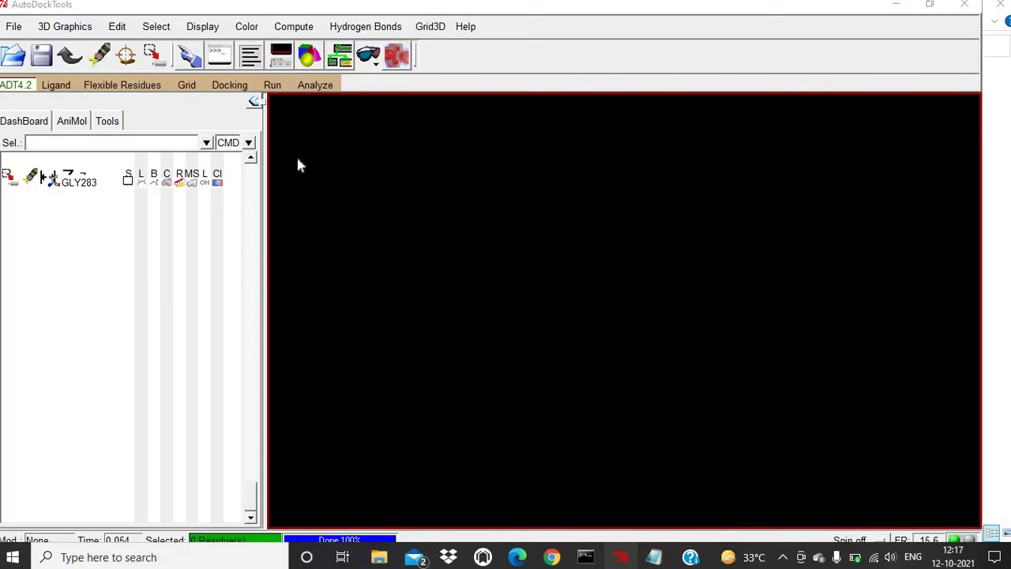
{"action": "double_click", "coordinate": [178, 136]}
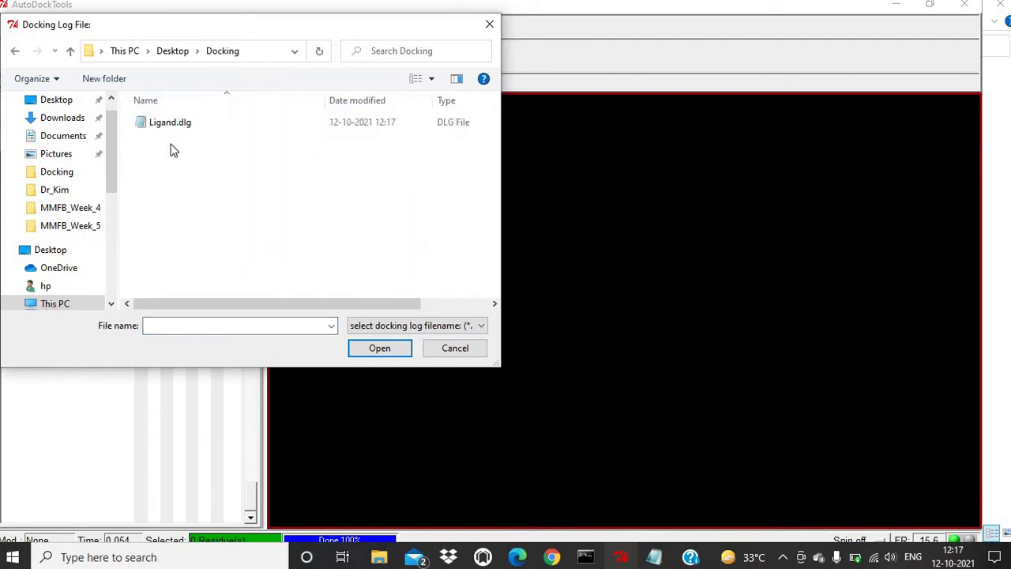
{"action": "double_click", "coordinate": [178, 125]}
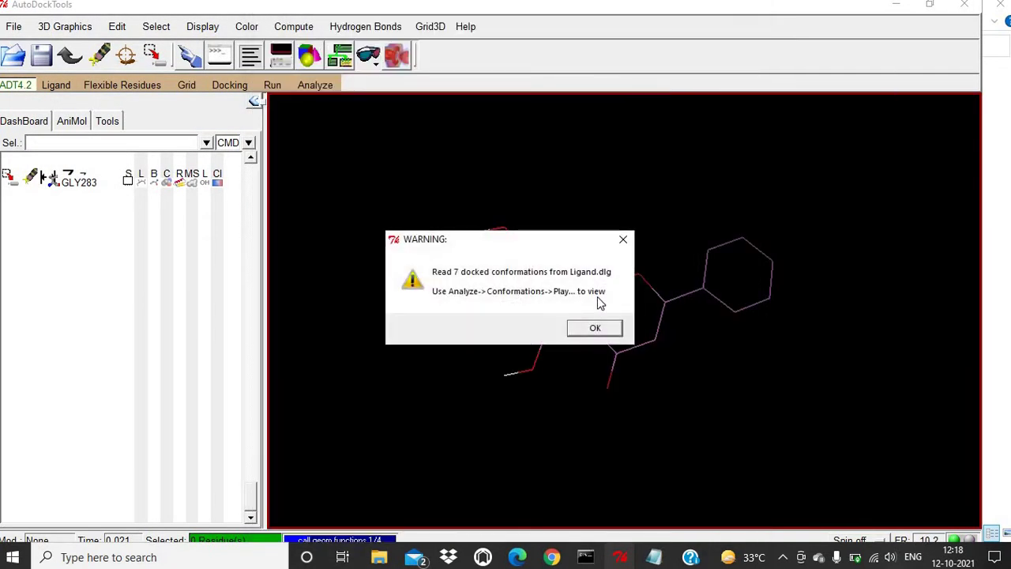
{"action": "left_click", "coordinate": [595, 330]}
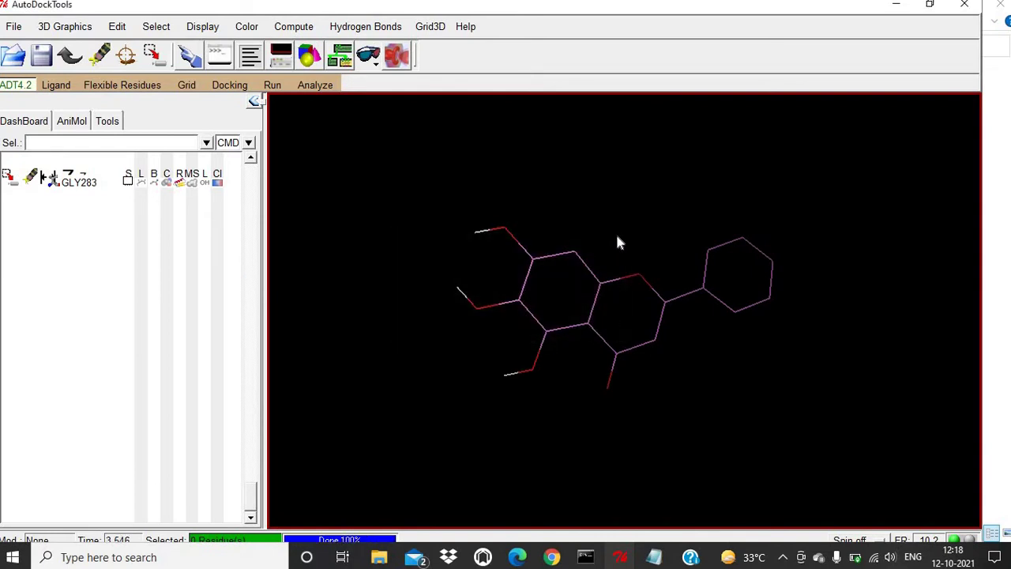
{"action": "left_click_drag", "start_coordinate": [619, 244], "coordinate": [151, 117]}
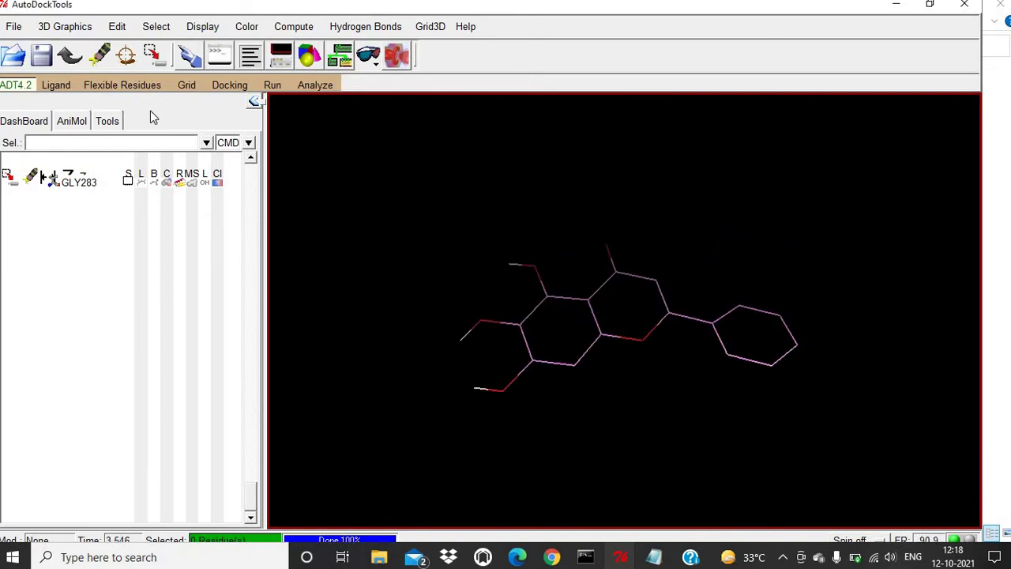
Step: Read the molecule file Ligand_H.pdbqt from the Docking folder into the viewer
{"action": "left_click", "coordinate": [13, 27]}
{"action": "left_click", "coordinate": [13, 26]}
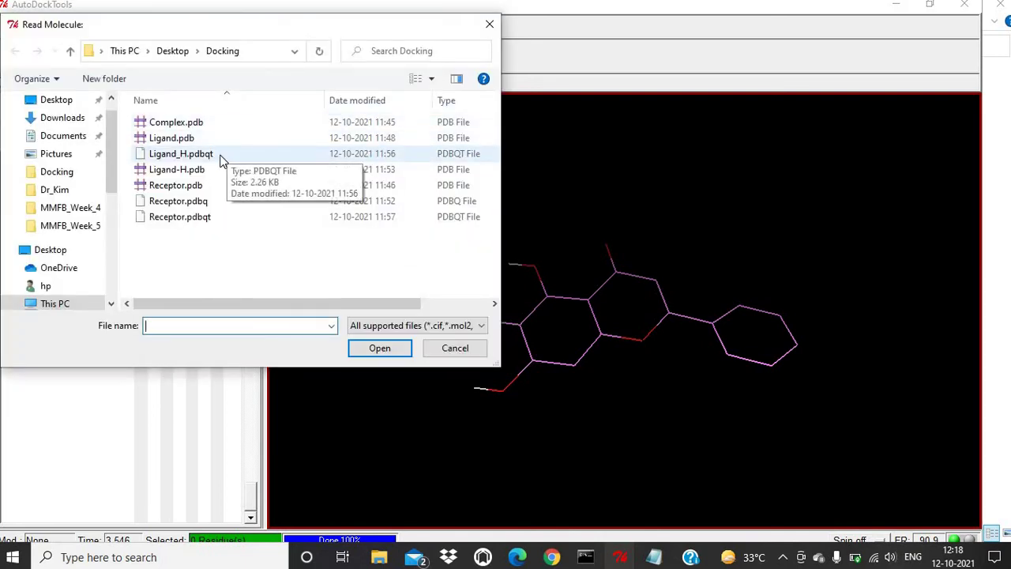
{"action": "double_click", "coordinate": [220, 155]}
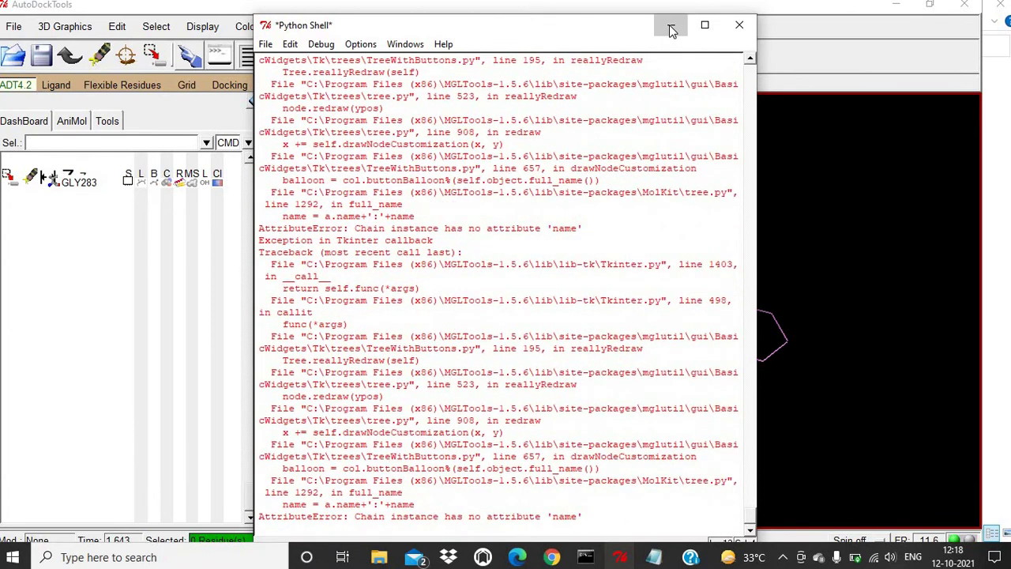
Step: Open the conformation player for the docked Ligand_H in unranked order and dismiss the Python Shell window
{"action": "left_click", "coordinate": [670, 30]}
{"action": "left_click", "coordinate": [327, 82]}
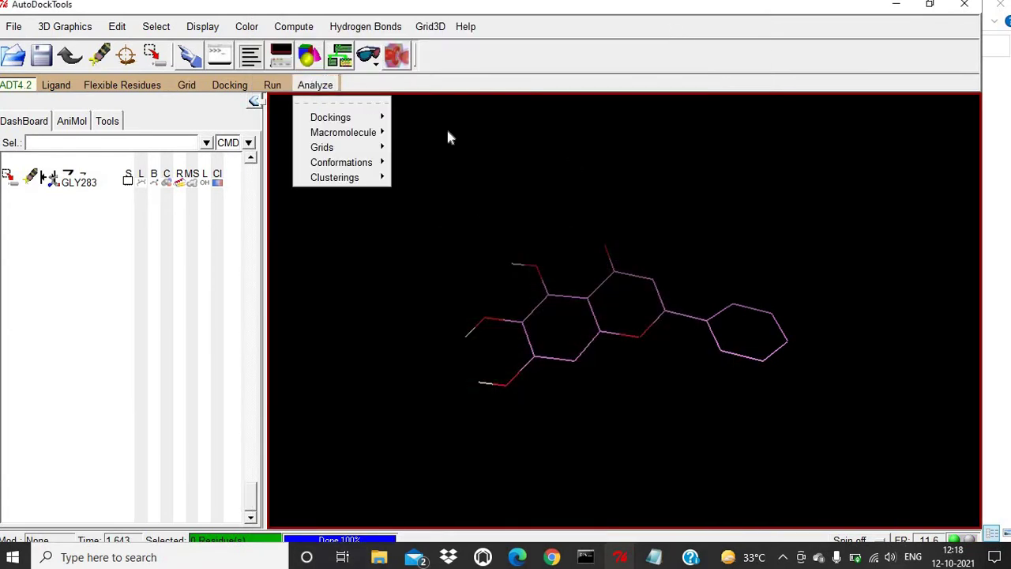
{"action": "mouse_move", "coordinate": [379, 162]}
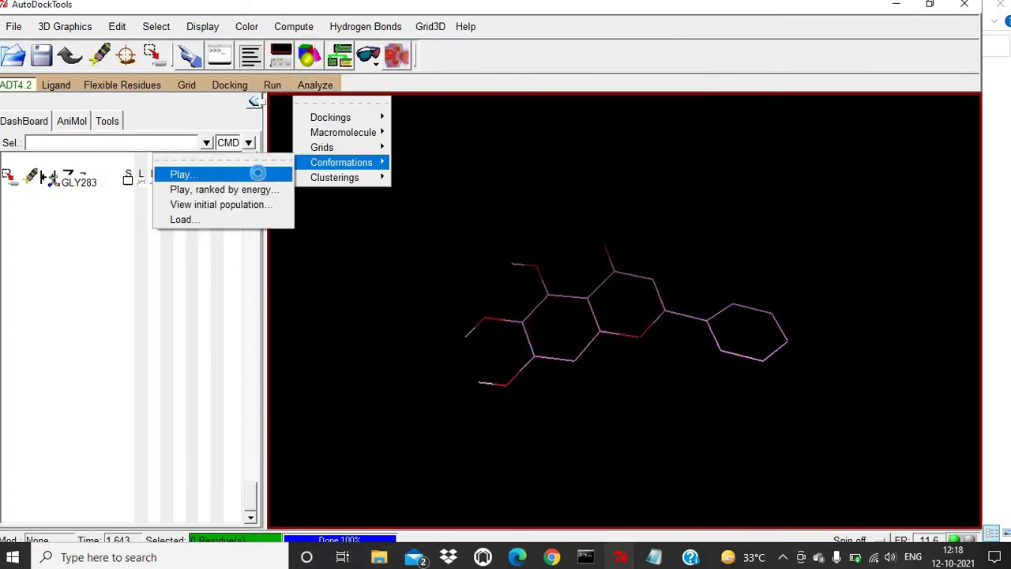
{"action": "left_click", "coordinate": [258, 172]}
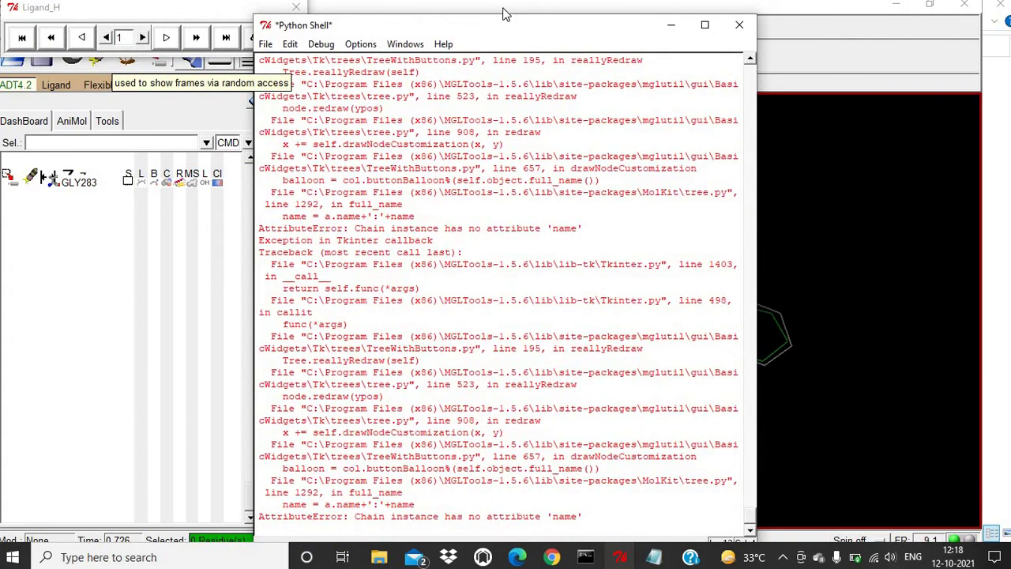
{"action": "left_click", "coordinate": [670, 24]}
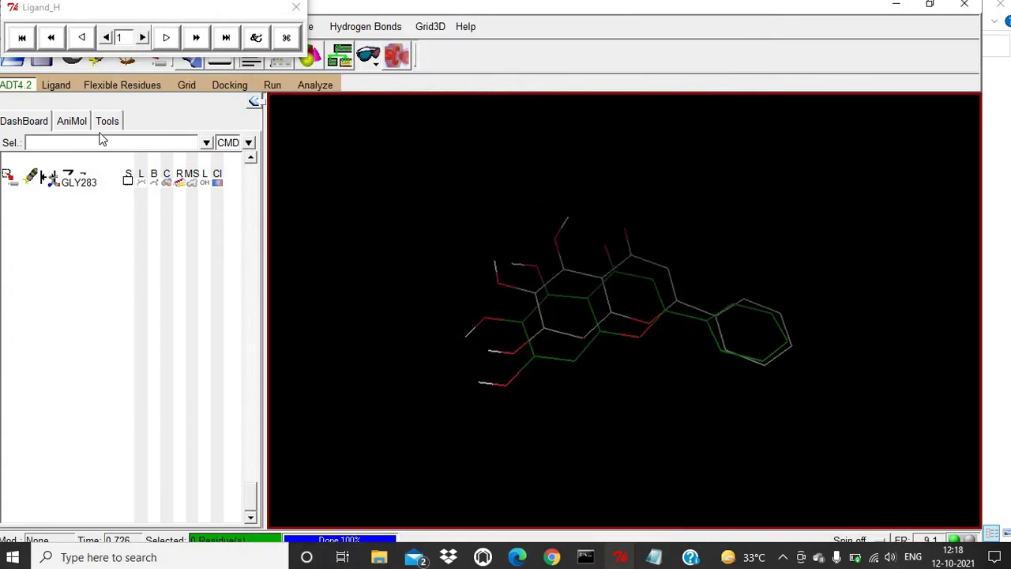
Step: Step through docked conformations 2 to 7 one at a time, dismissing the Python Shell each time to compare poses with the original ligand
{"action": "left_click", "coordinate": [141, 38]}
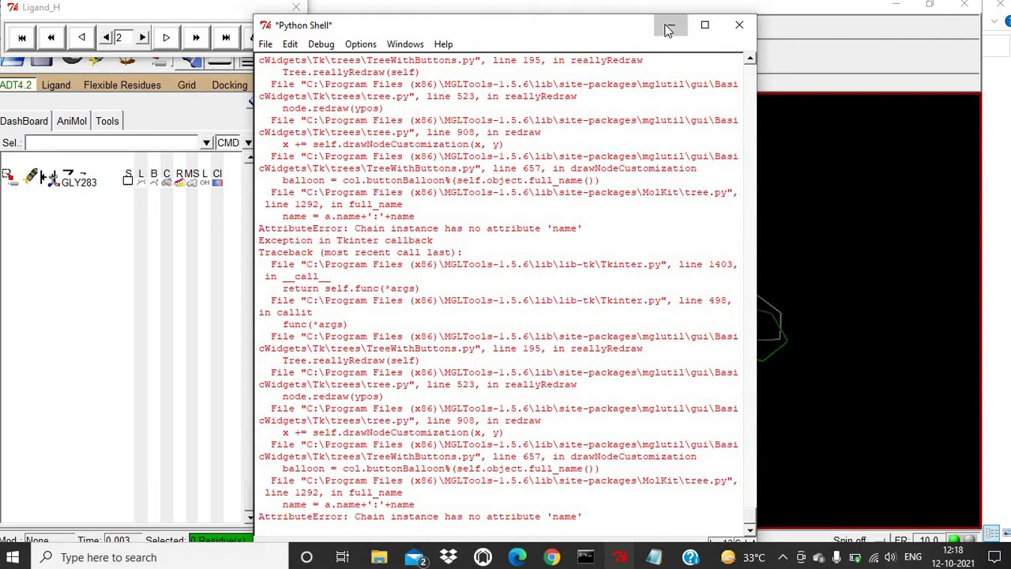
{"action": "left_click", "coordinate": [668, 29]}
{"action": "left_click", "coordinate": [142, 38]}
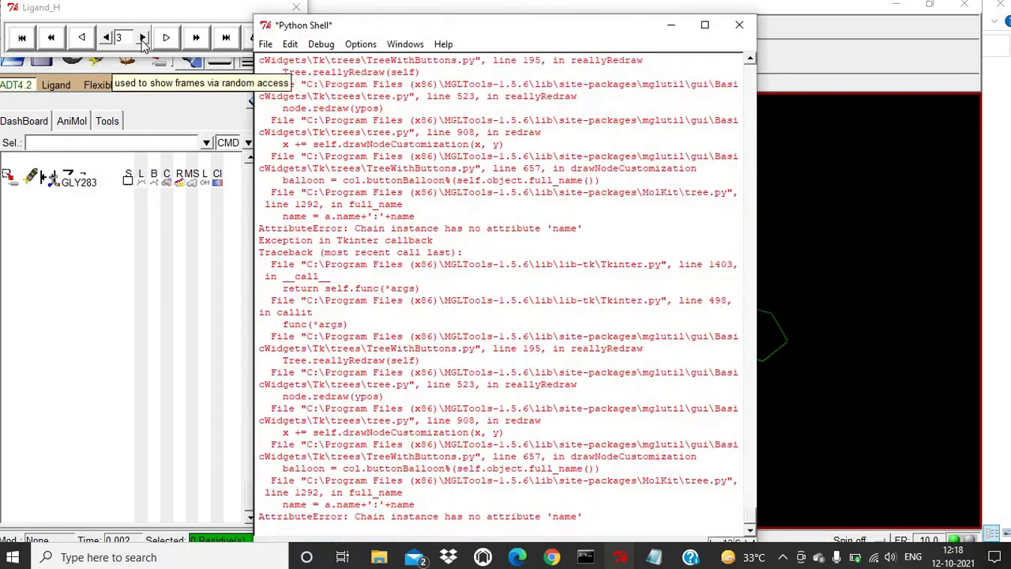
{"action": "left_click", "coordinate": [671, 25]}
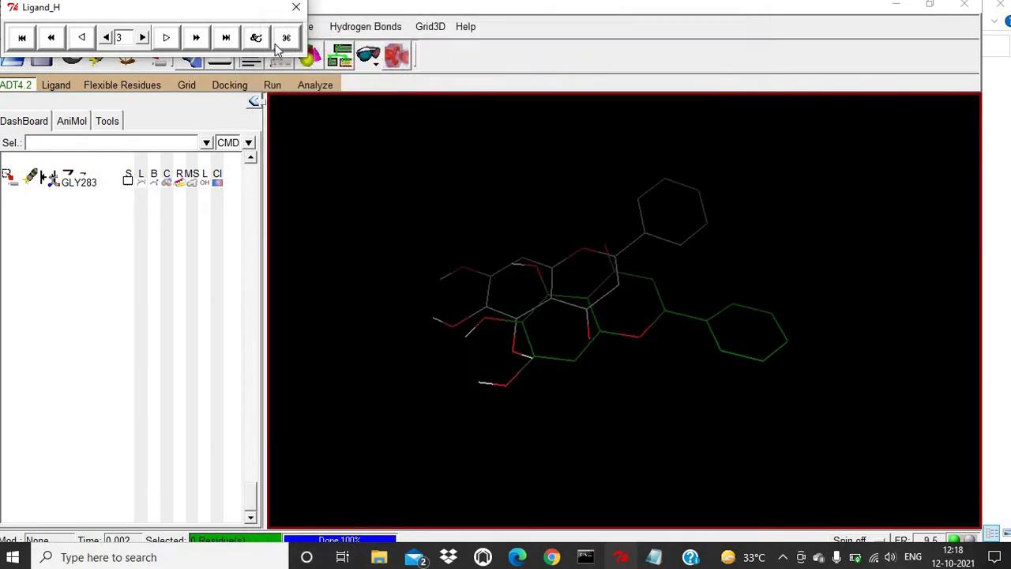
{"action": "left_click", "coordinate": [142, 38]}
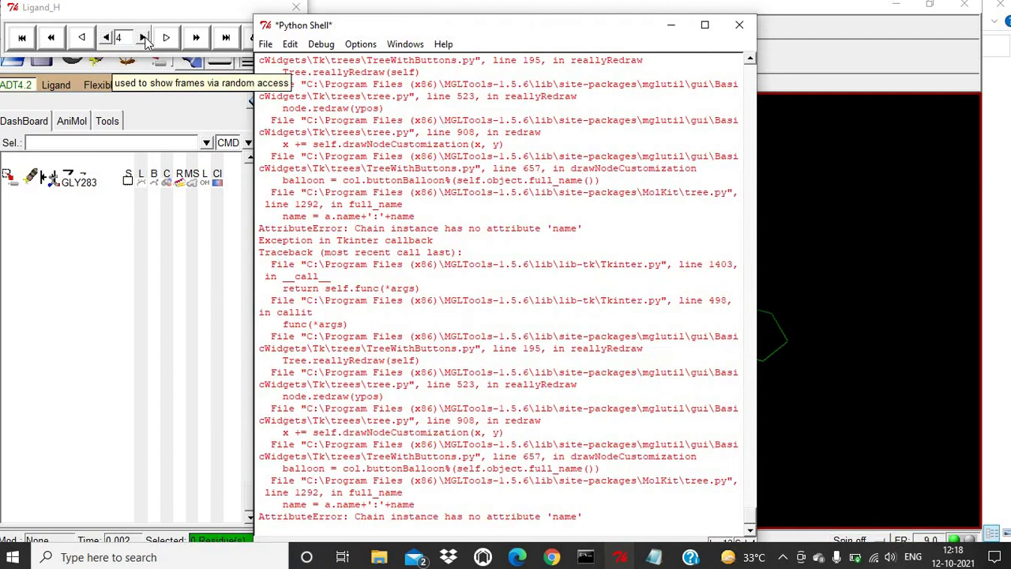
{"action": "left_click", "coordinate": [676, 29]}
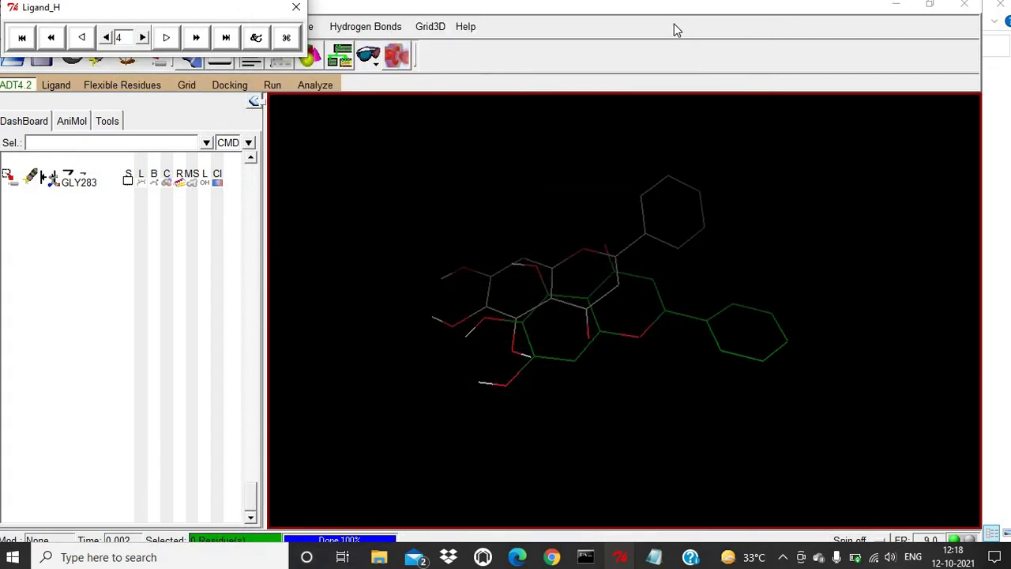
{"action": "left_click", "coordinate": [142, 38]}
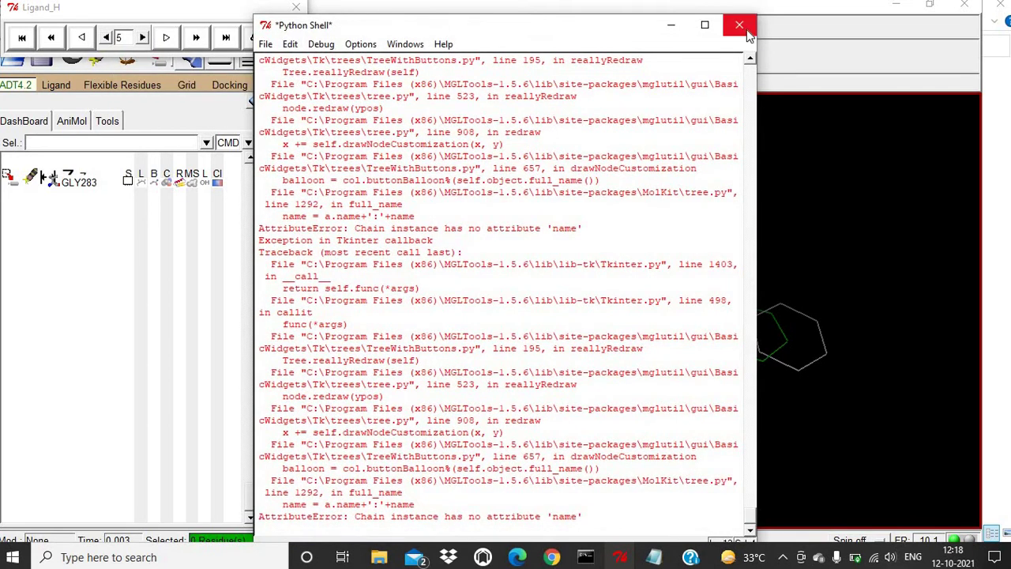
{"action": "left_click", "coordinate": [746, 32]}
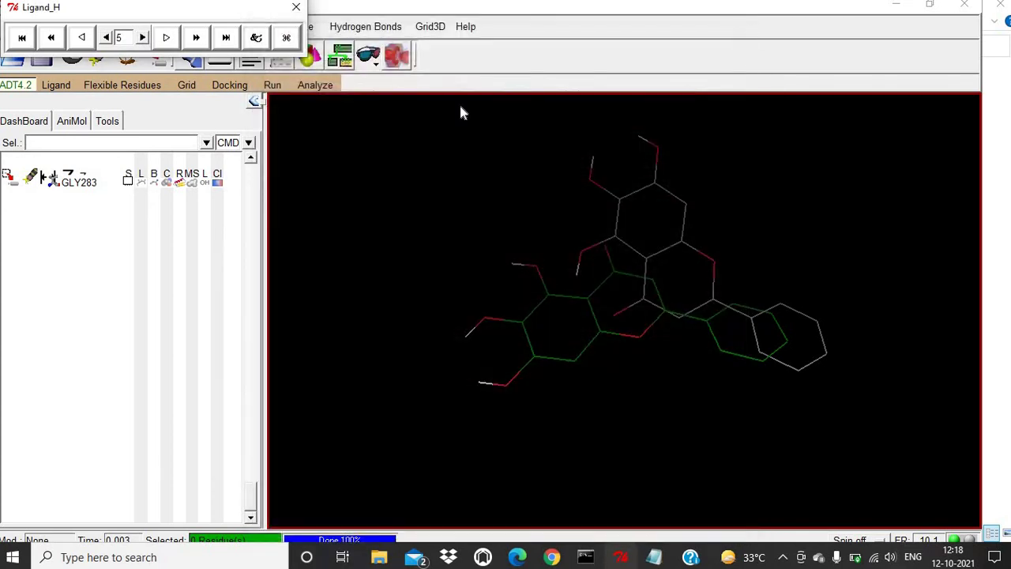
{"action": "left_click", "coordinate": [142, 38]}
{"action": "left_click", "coordinate": [734, 30]}
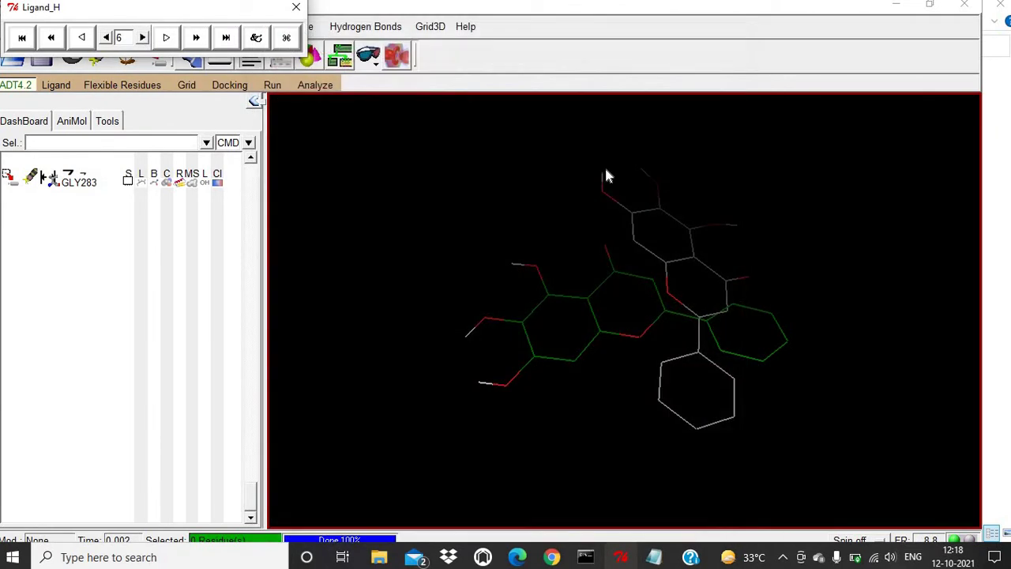
{"action": "left_click", "coordinate": [142, 38]}
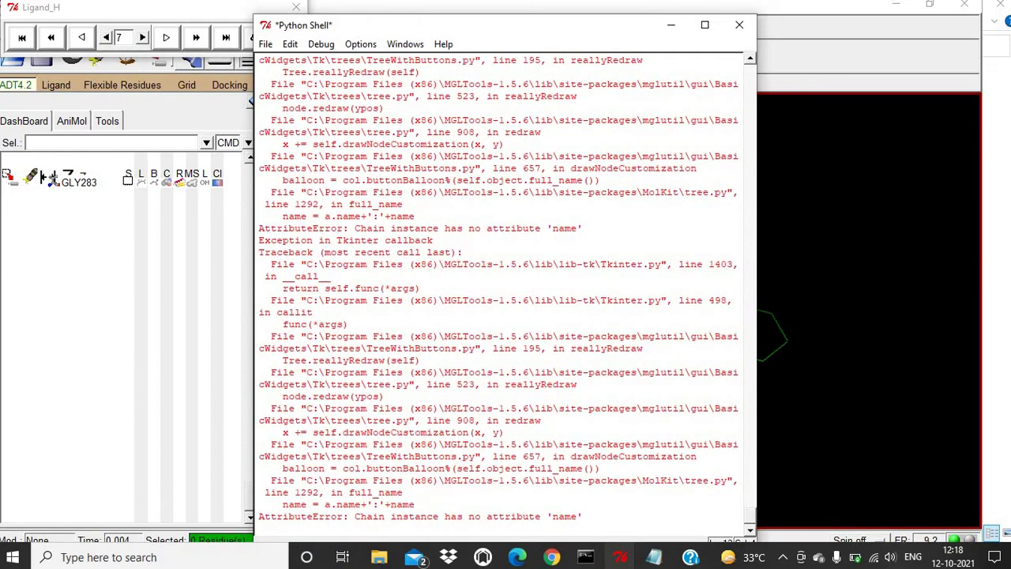
{"action": "left_click", "coordinate": [739, 25]}
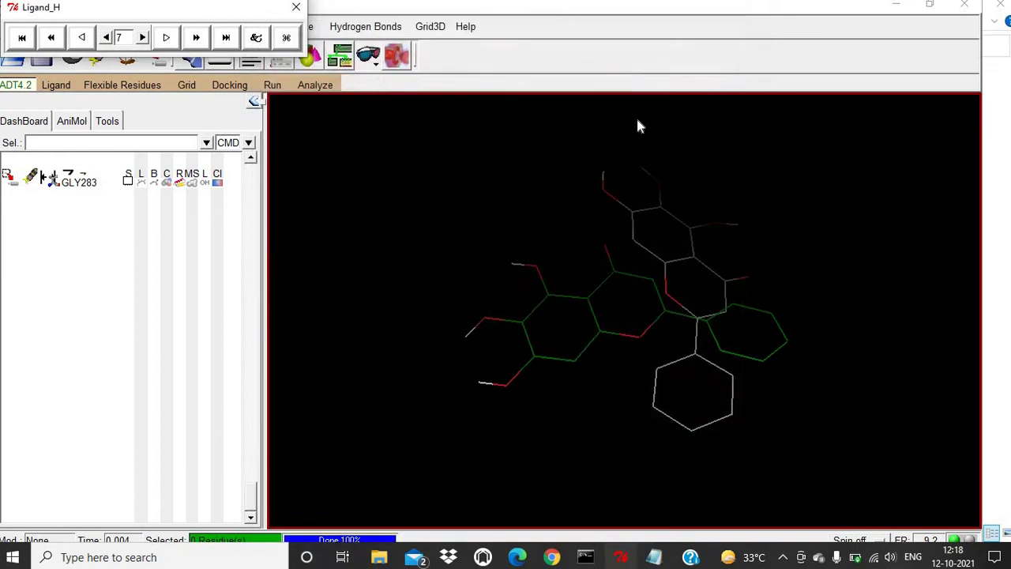
{"action": "left_click", "coordinate": [142, 38]}
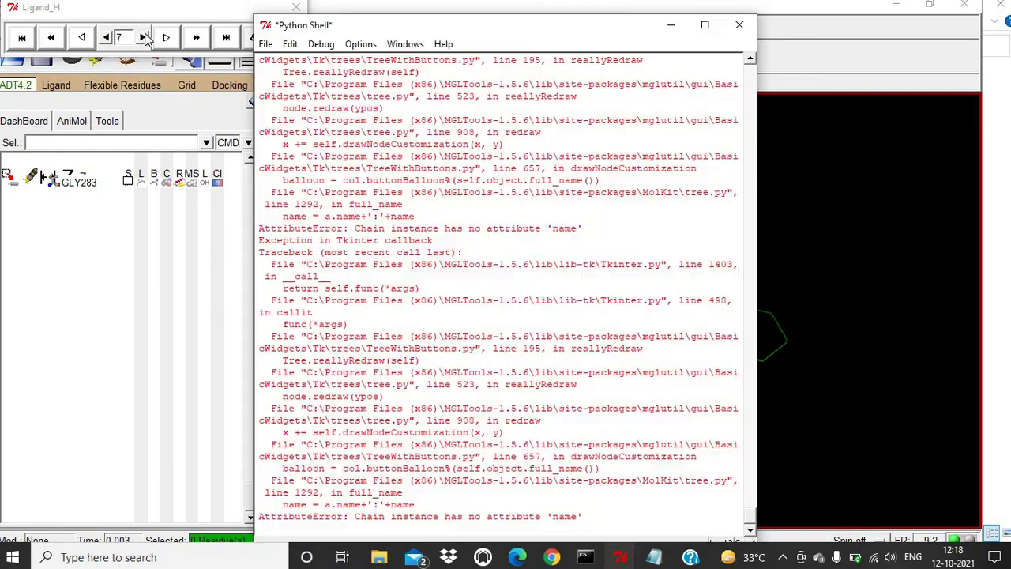
{"action": "left_click", "coordinate": [738, 25]}
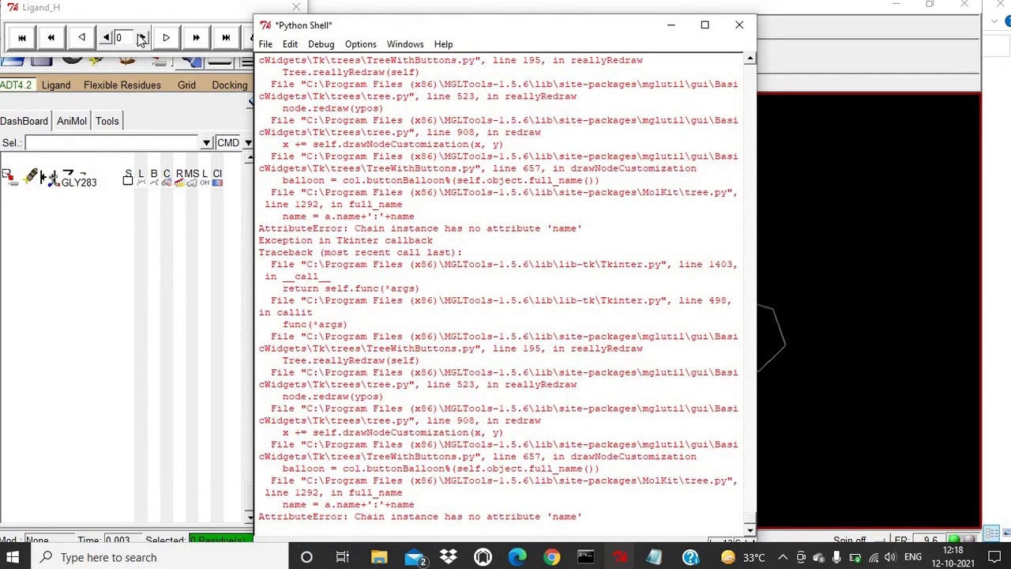
Step: Show docked conformation 1 and rotate the overlaid ligands to compare its pose with the original
{"action": "left_click", "coordinate": [142, 38]}
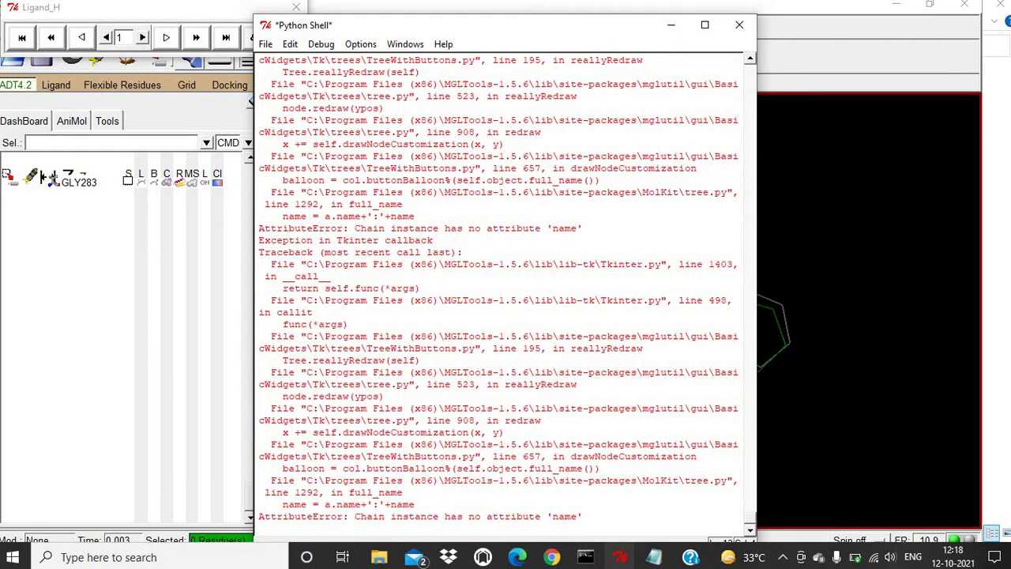
{"action": "left_click", "coordinate": [670, 25]}
{"action": "left_click_drag", "start_coordinate": [655, 240], "coordinate": [752, 237]}
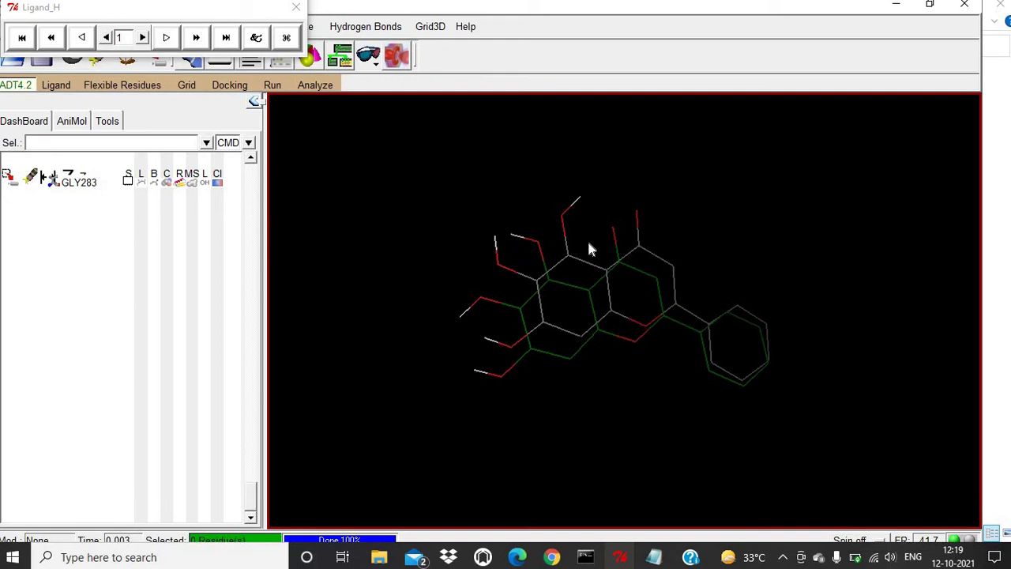
{"action": "left_click_drag", "start_coordinate": [638, 291], "coordinate": [604, 338]}
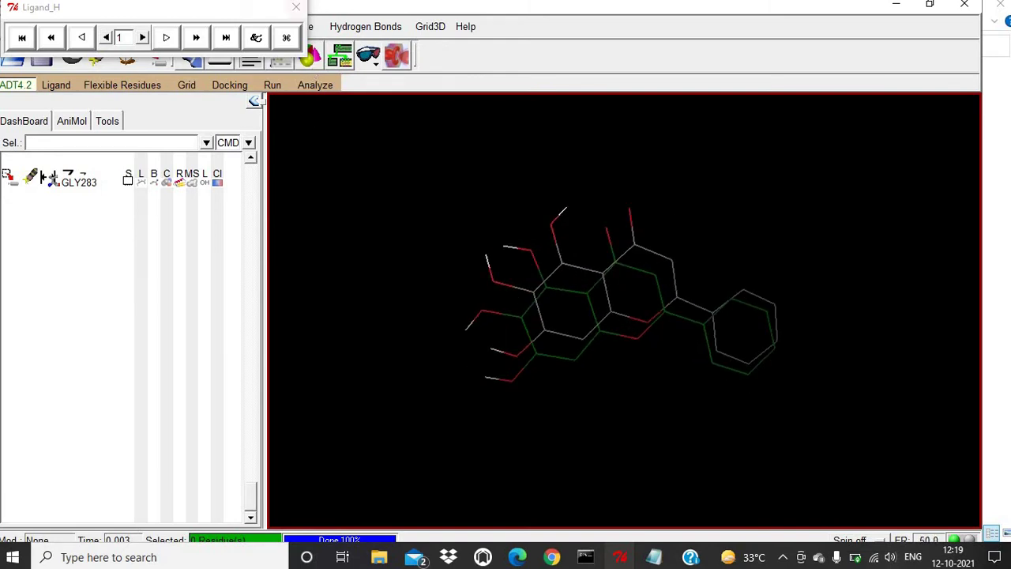